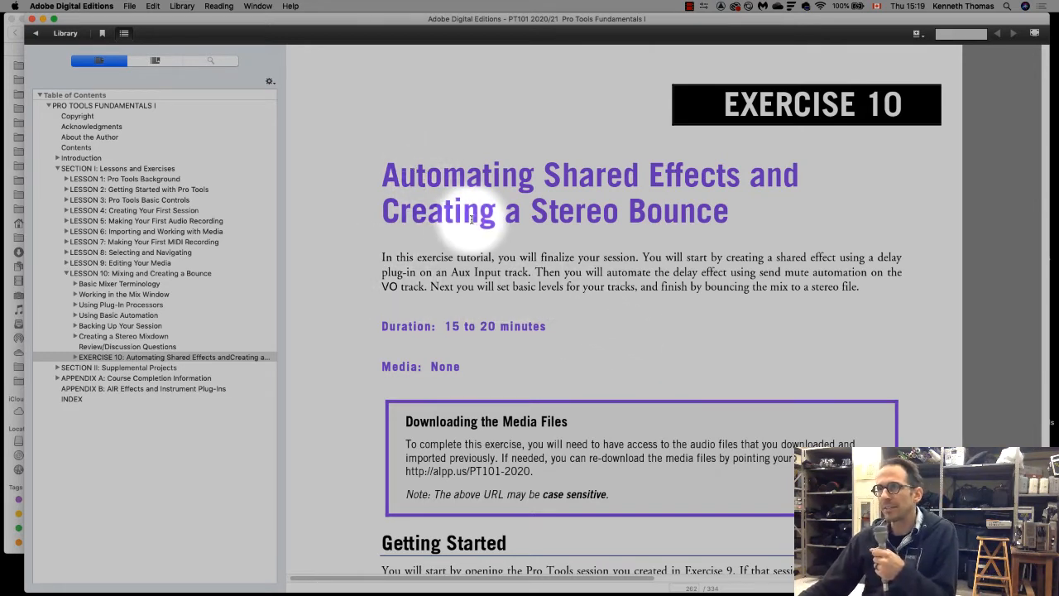
Look through the Lesson 10 sections in the table of contents, from Basic Mixer Terminology to Exercise 10
{"action": "left_click_drag", "start_coordinate": [378, 165], "coordinate": [752, 212]}
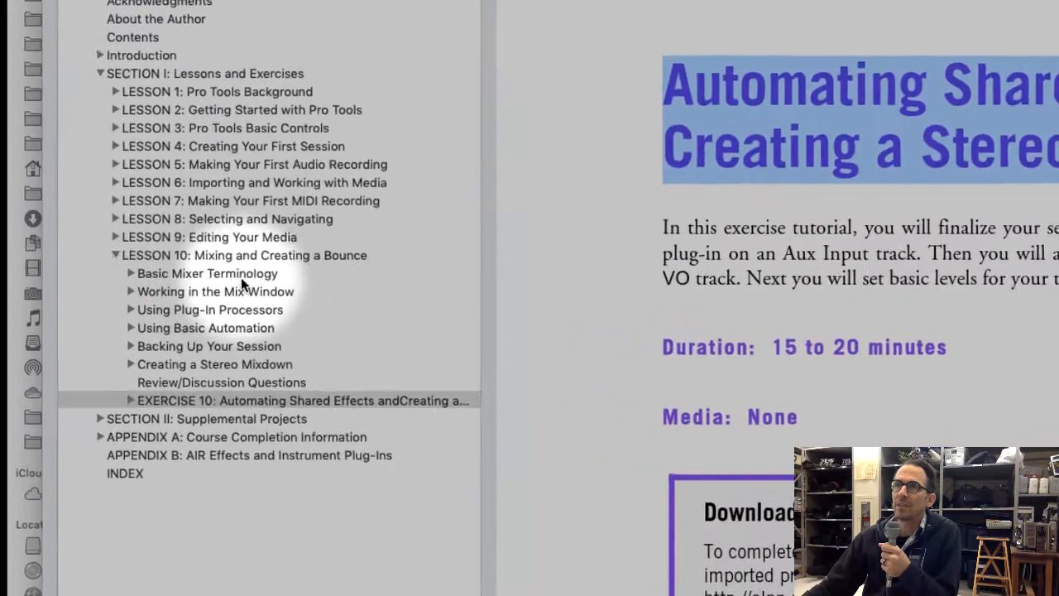
{"action": "left_click", "coordinate": [241, 277]}
{"action": "left_click", "coordinate": [247, 293]}
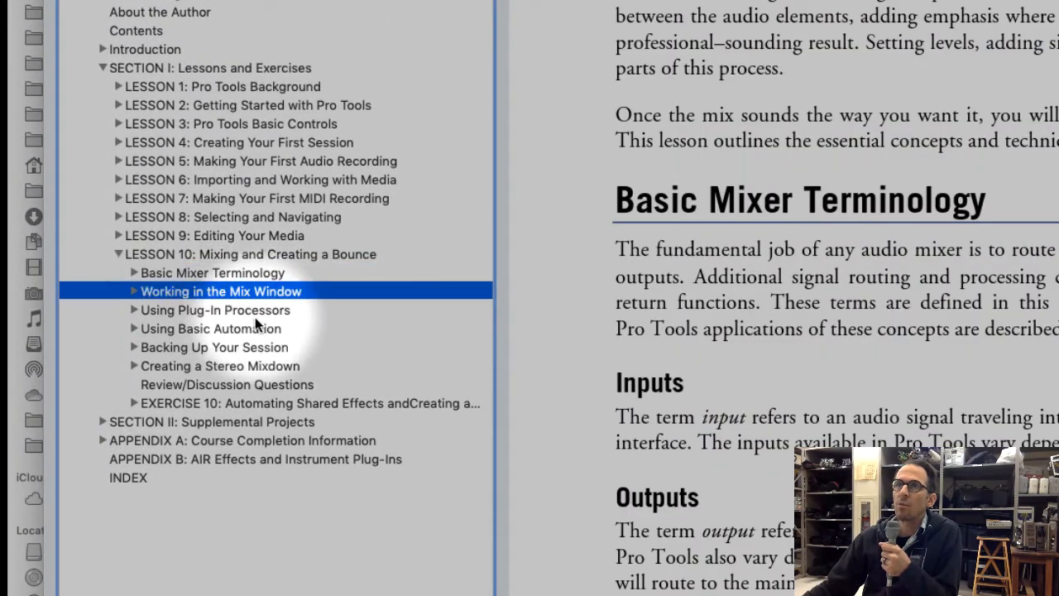
{"action": "left_click", "coordinate": [281, 311]}
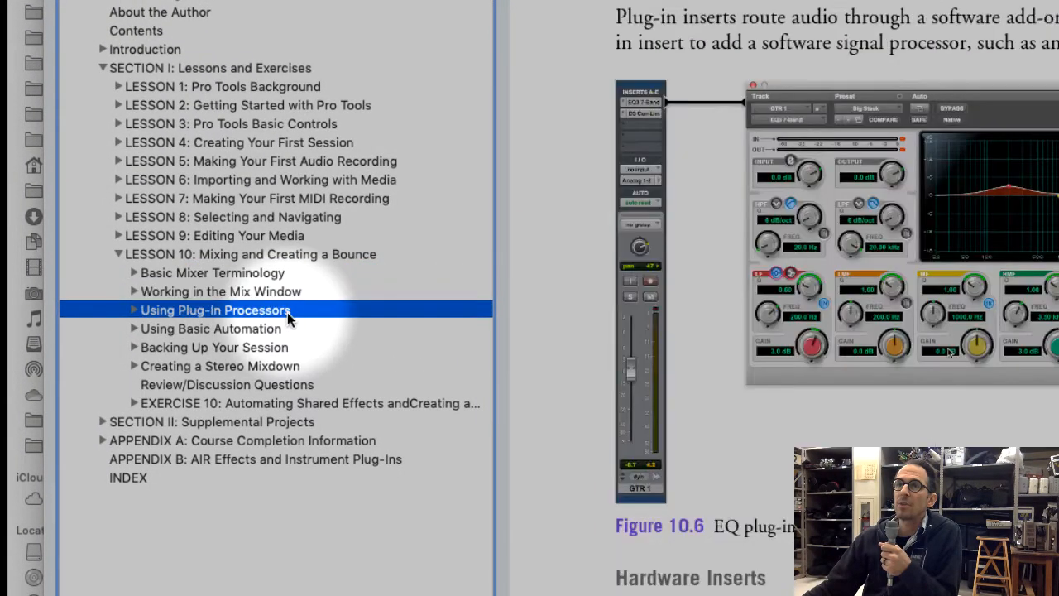
{"action": "left_click", "coordinate": [249, 328]}
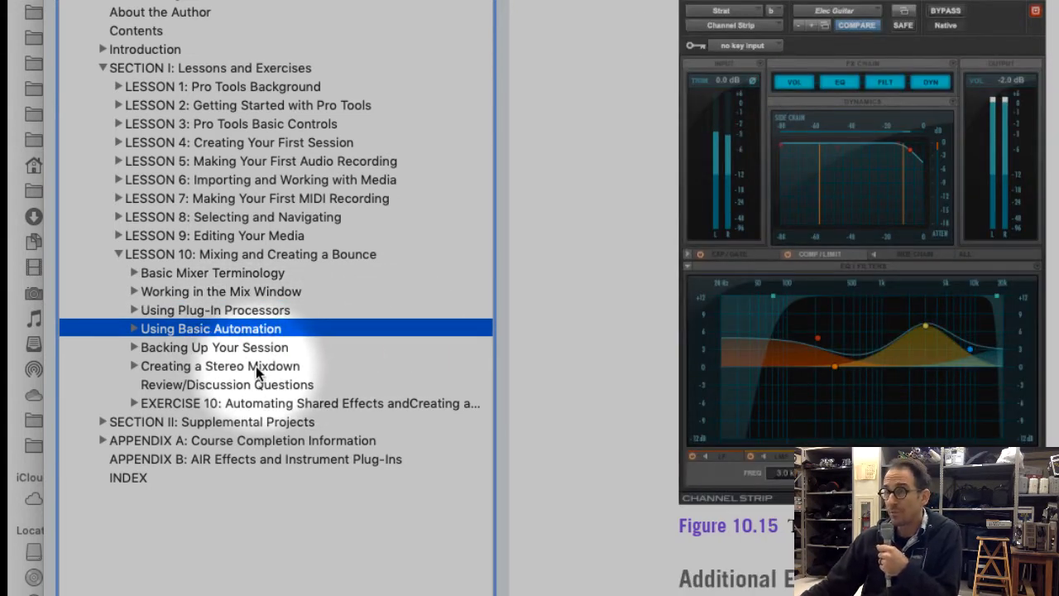
{"action": "left_click", "coordinate": [267, 348]}
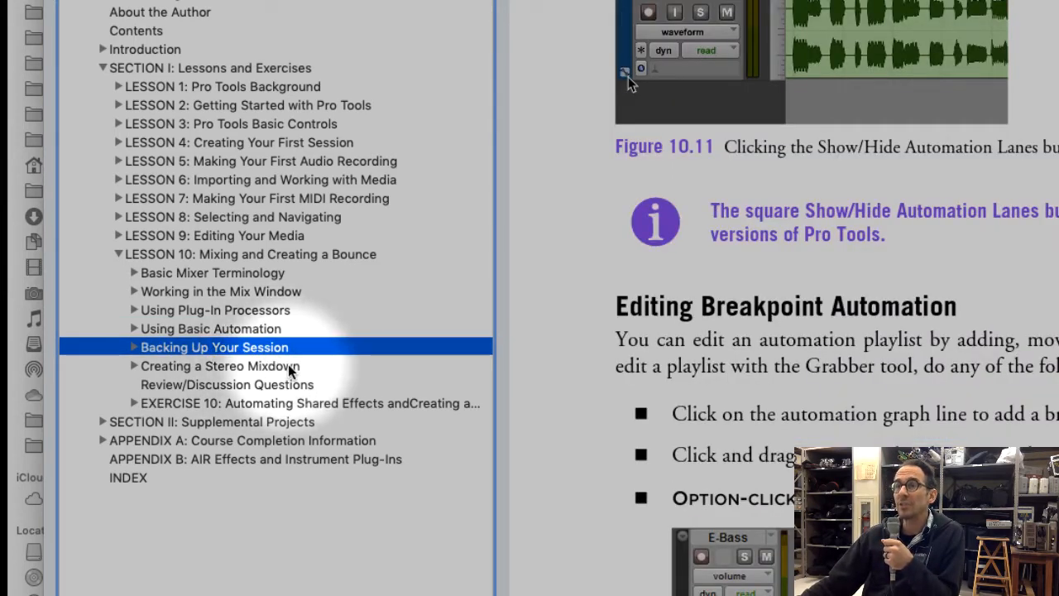
{"action": "left_click", "coordinate": [291, 367]}
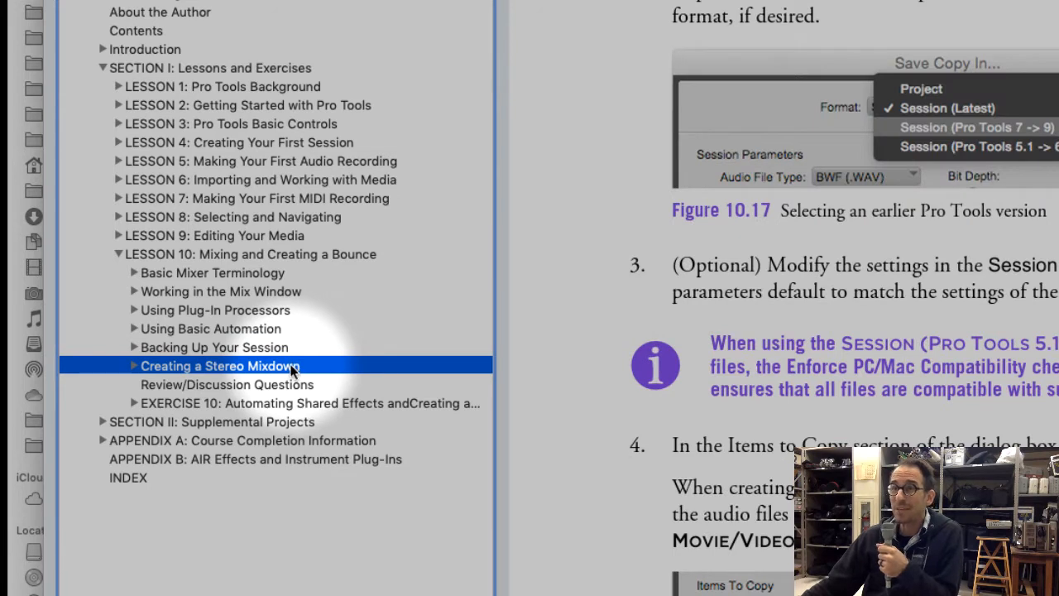
{"action": "left_click", "coordinate": [270, 403]}
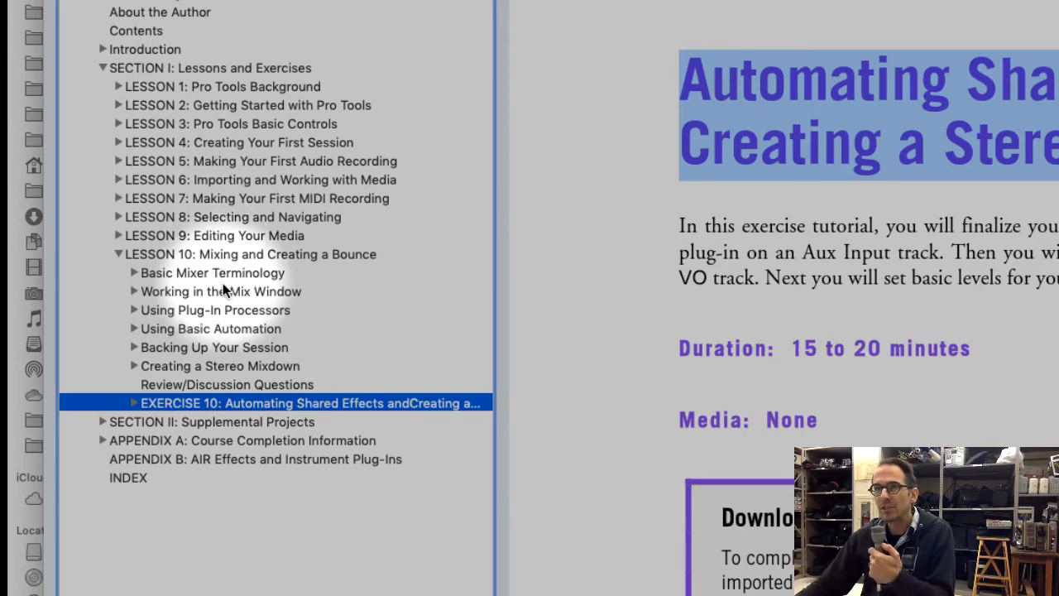
Review the Lesson 10 topics once more and return to the Exercise 10 page
{"action": "left_click", "coordinate": [272, 281]}
{"action": "left_click", "coordinate": [273, 293]}
{"action": "left_click", "coordinate": [275, 311]}
{"action": "left_click", "coordinate": [278, 347]}
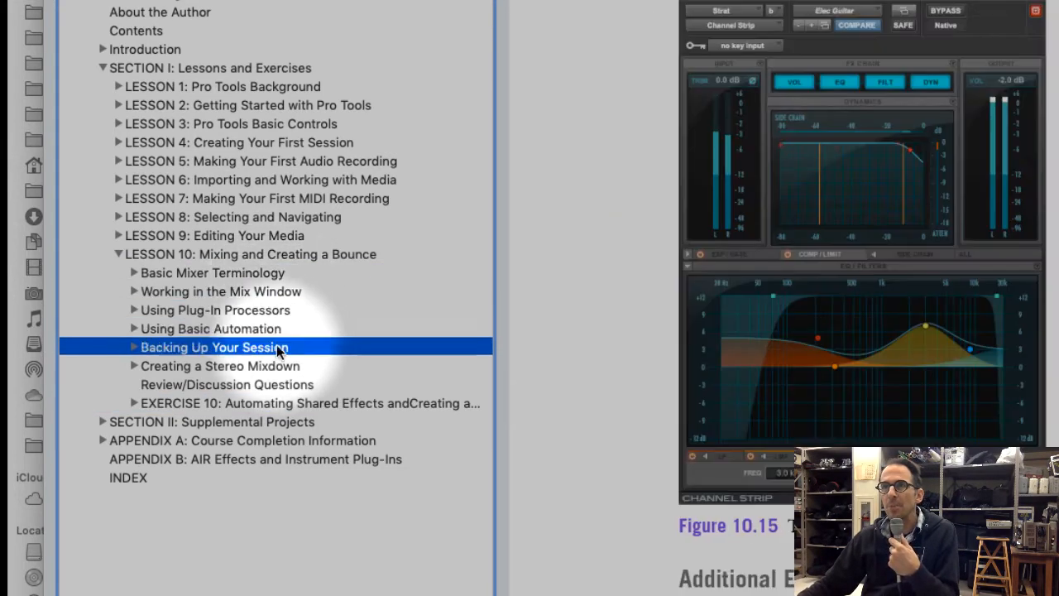
{"action": "left_click", "coordinate": [276, 366]}
{"action": "left_click", "coordinate": [276, 384]}
{"action": "left_click", "coordinate": [276, 402]}
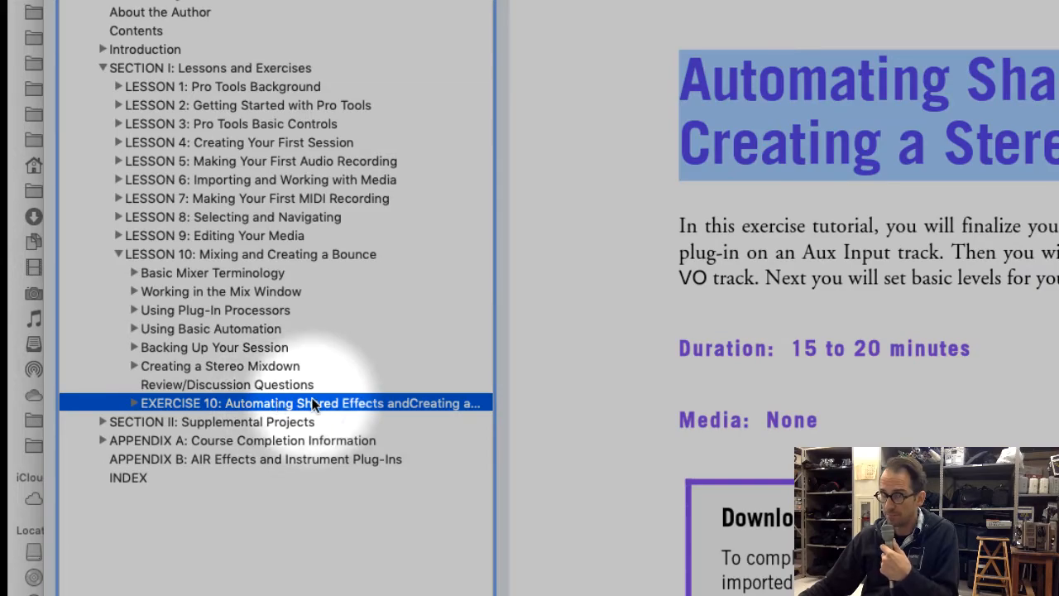
Read the Getting Started instructions of Exercise 10 on opening the Exercise 9 session and saving it as Exercise 10
{"action": "scroll", "coordinate": [868, 281], "scroll_direction": "down", "scroll_amount": 3}
{"action": "scroll", "coordinate": [868, 298], "scroll_direction": "down", "scroll_amount": 8}
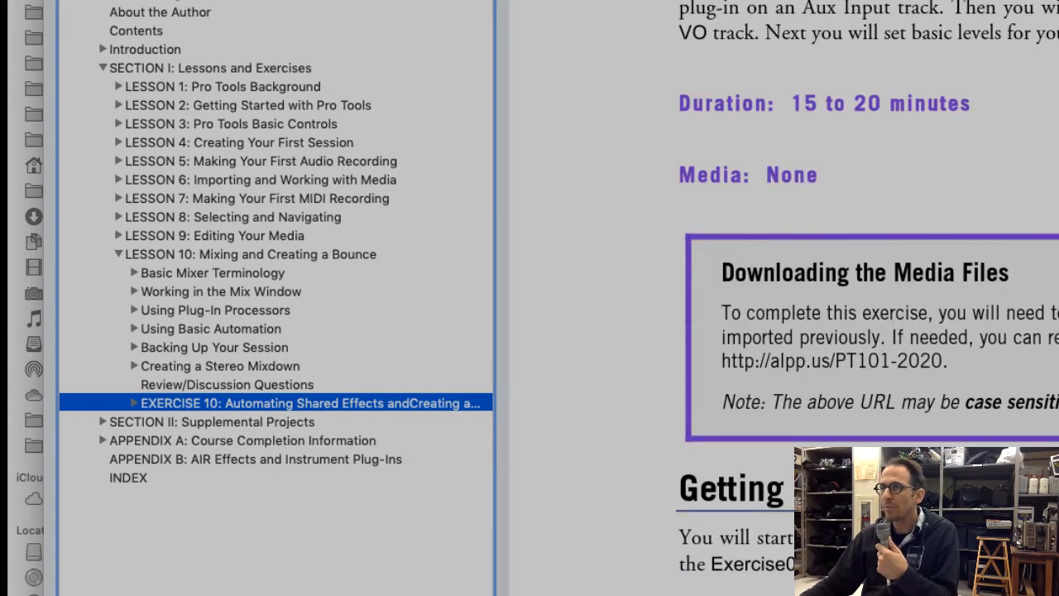
{"action": "scroll", "coordinate": [651, 409], "scroll_direction": "down", "scroll_amount": 2}
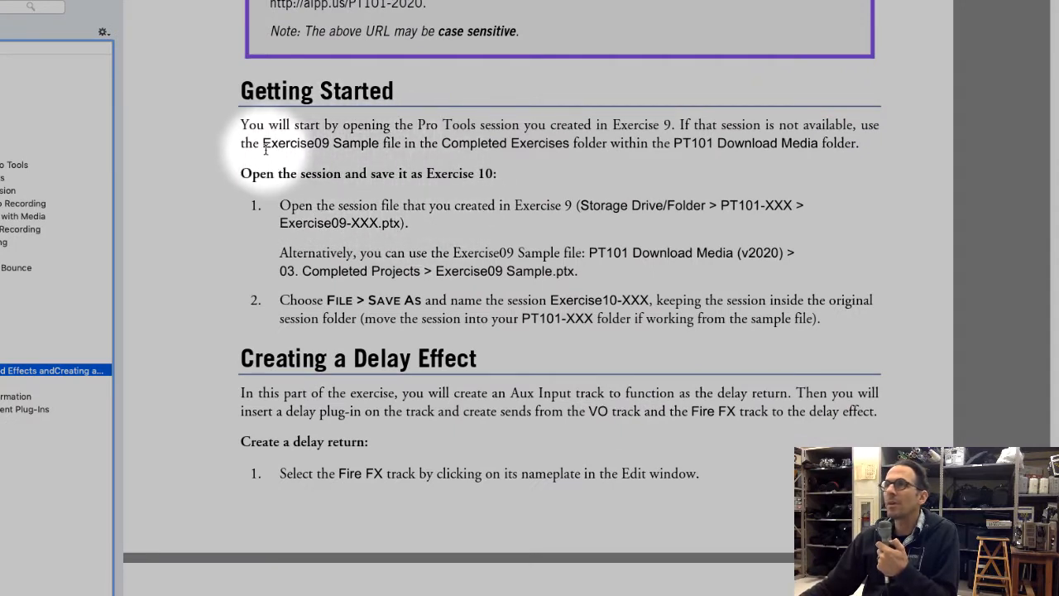
{"action": "left_click_drag", "start_coordinate": [262, 144], "coordinate": [270, 144]}
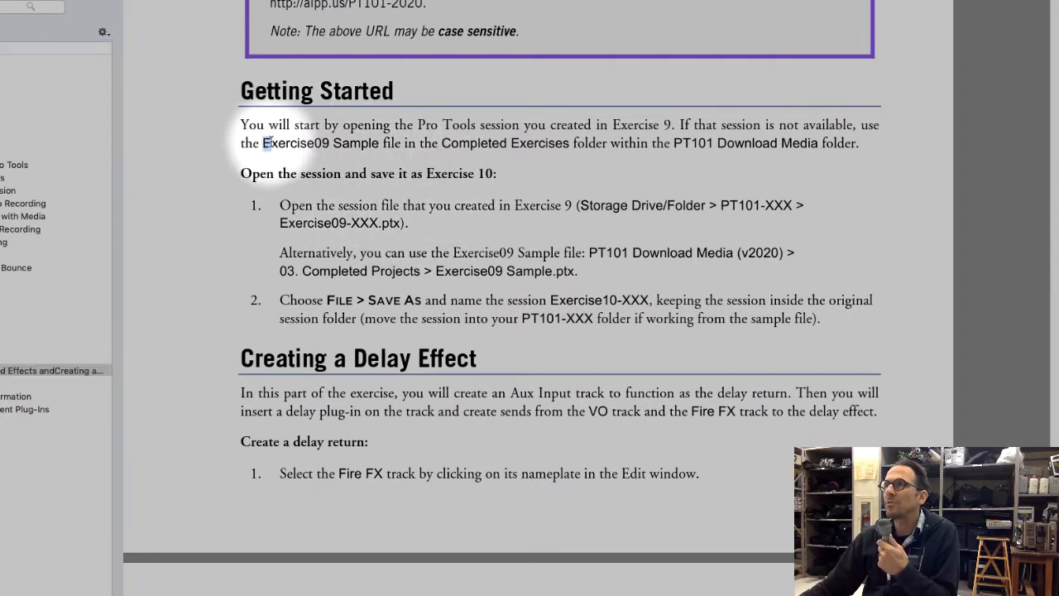
{"action": "left_click", "coordinate": [529, 204]}
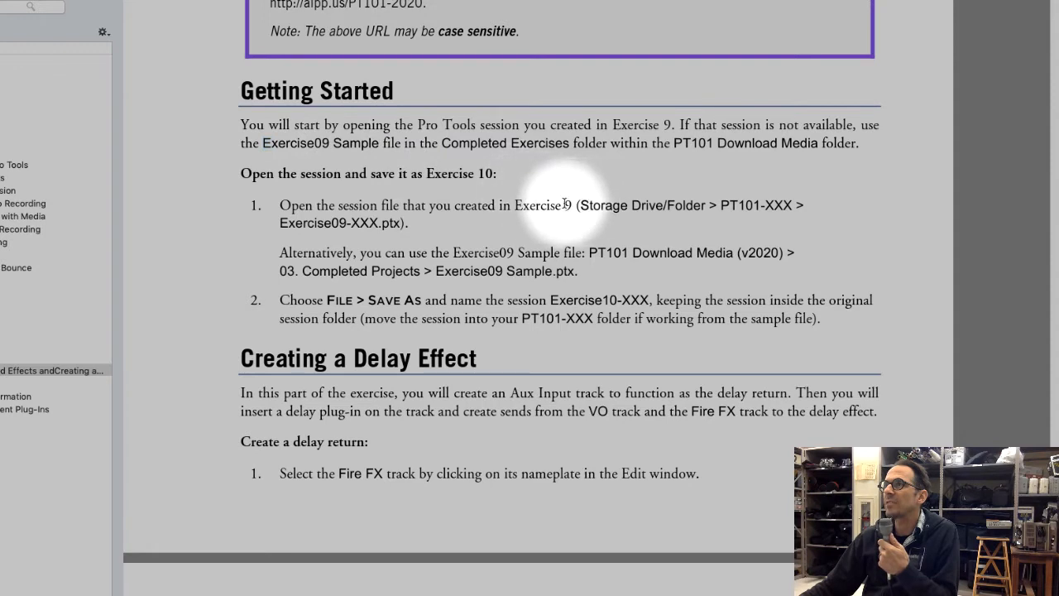
{"action": "left_click_drag", "start_coordinate": [514, 205], "coordinate": [569, 205]}
{"action": "left_click_drag", "start_coordinate": [258, 219], "coordinate": [377, 221]}
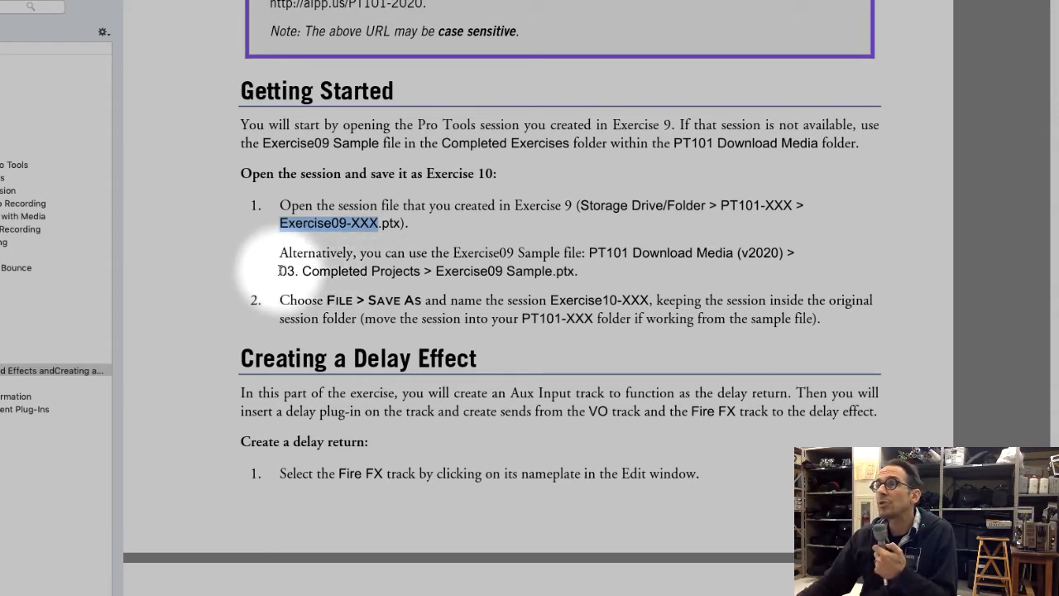
{"action": "left_click_drag", "start_coordinate": [279, 271], "coordinate": [583, 283]}
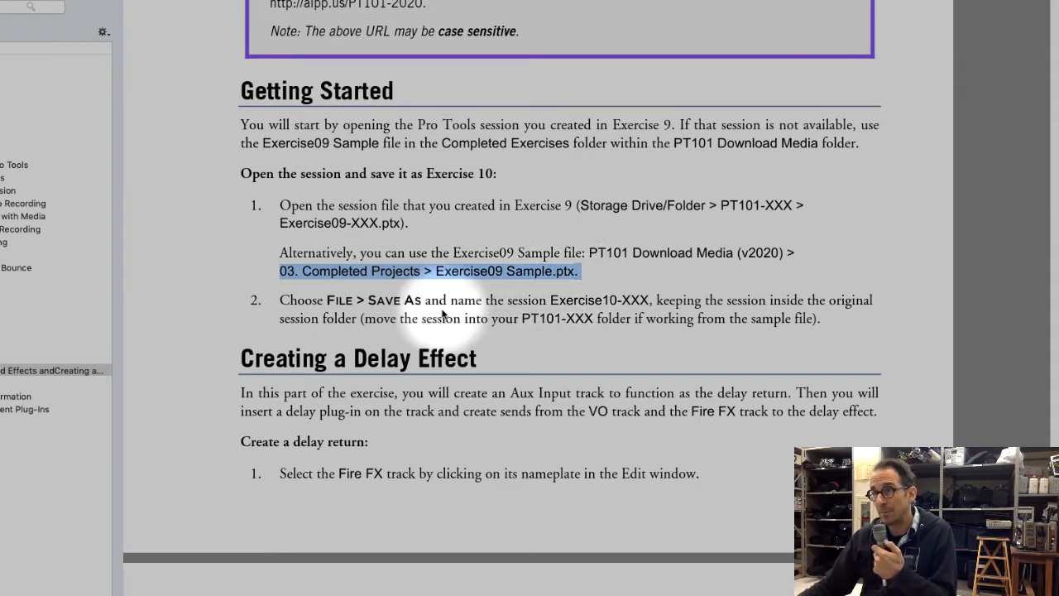
{"action": "left_click_drag", "start_coordinate": [323, 223], "coordinate": [381, 223]}
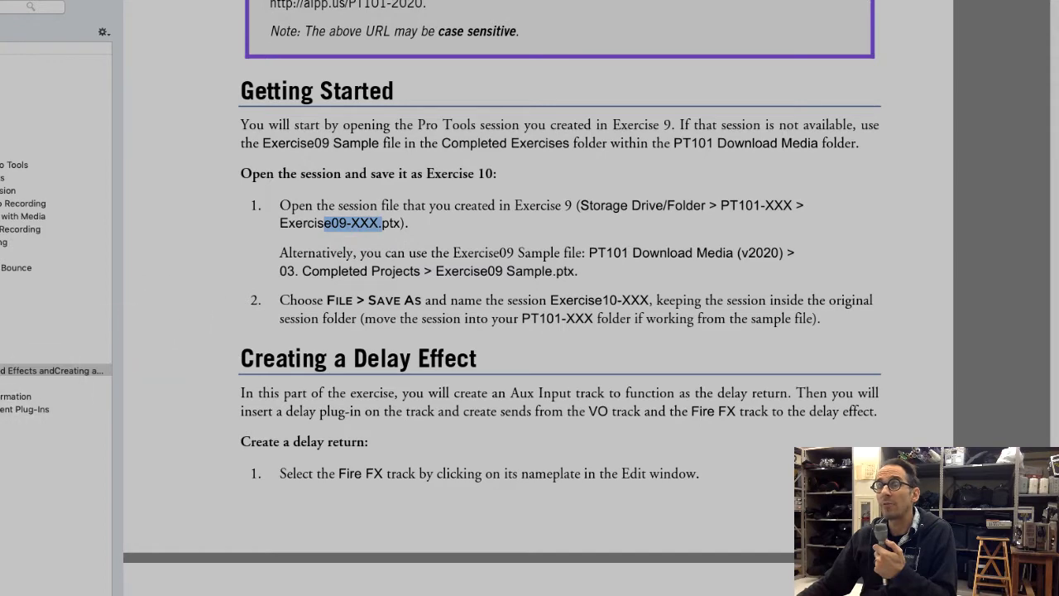
Switch to Finder and open the session Exercise9-KT.ptx from the 03. Completed Exercises folder
{"action": "key", "text": "super+Tab"}
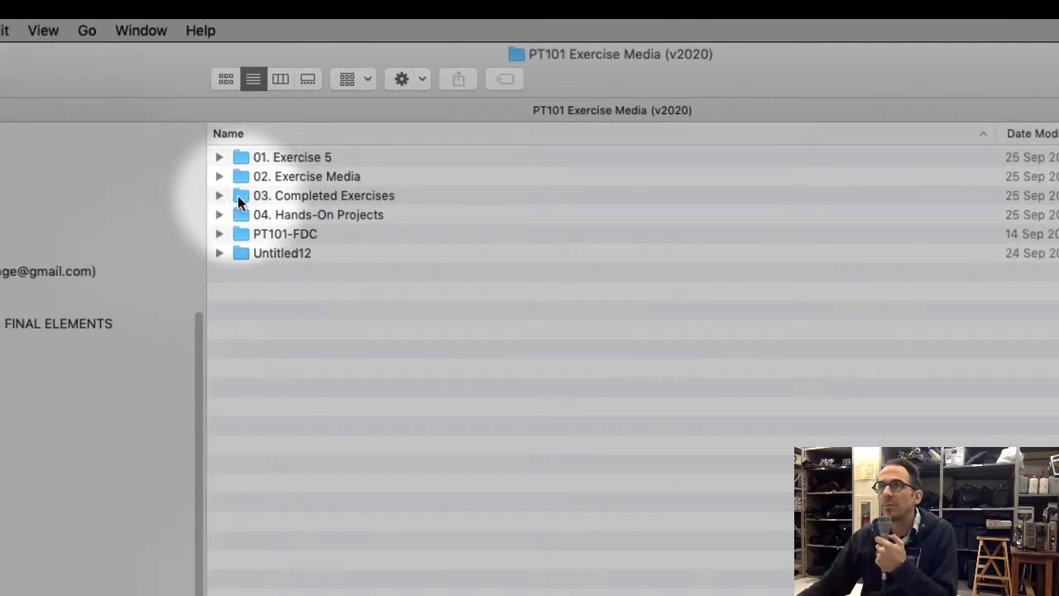
{"action": "double_click", "coordinate": [237, 195]}
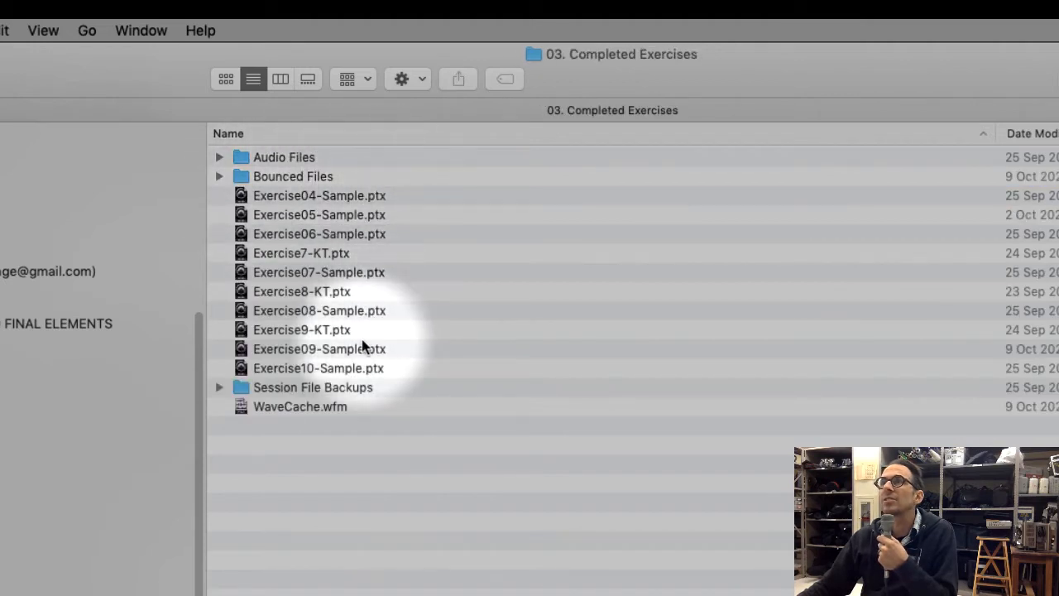
{"action": "left_click", "coordinate": [320, 329]}
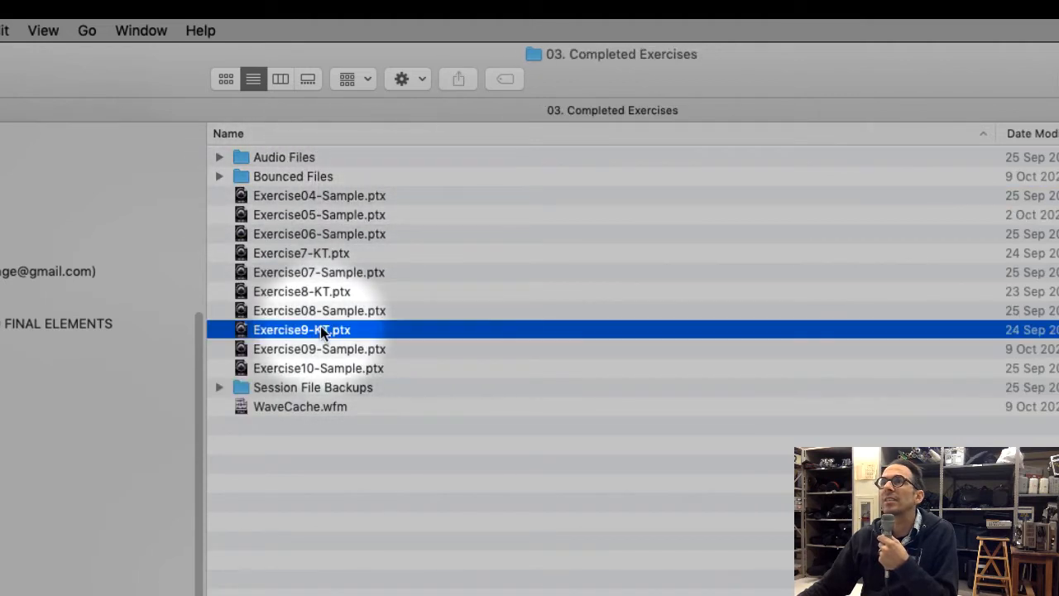
{"action": "double_click", "coordinate": [240, 331]}
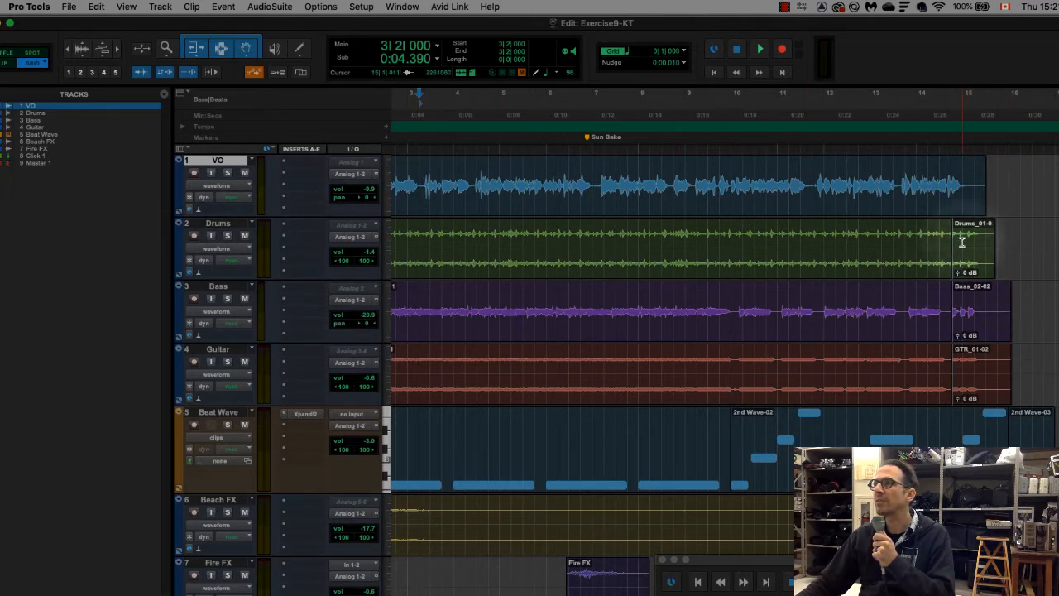
Inspect the closing clips of the Drums, Bass and Guitar tracks one after another
{"action": "left_click", "coordinate": [966, 255]}
{"action": "left_click", "coordinate": [977, 301]}
{"action": "left_click", "coordinate": [992, 378]}
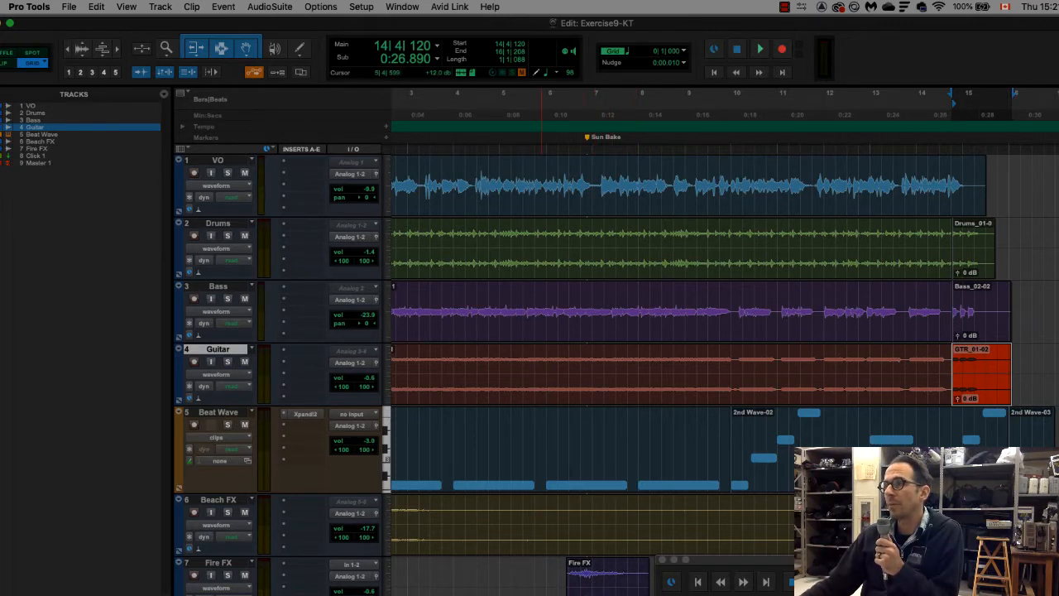
{"action": "scroll", "coordinate": [543, 583], "scroll_direction": "left", "scroll_amount": 3}
Switch to Adobe Digital Editions and read the Creating a Delay Effect instructions for the stereo Aux Input track and its bus input
{"action": "key", "text": "super+Tab"}
{"action": "scroll", "coordinate": [511, 406], "scroll_direction": "down", "scroll_amount": 3}
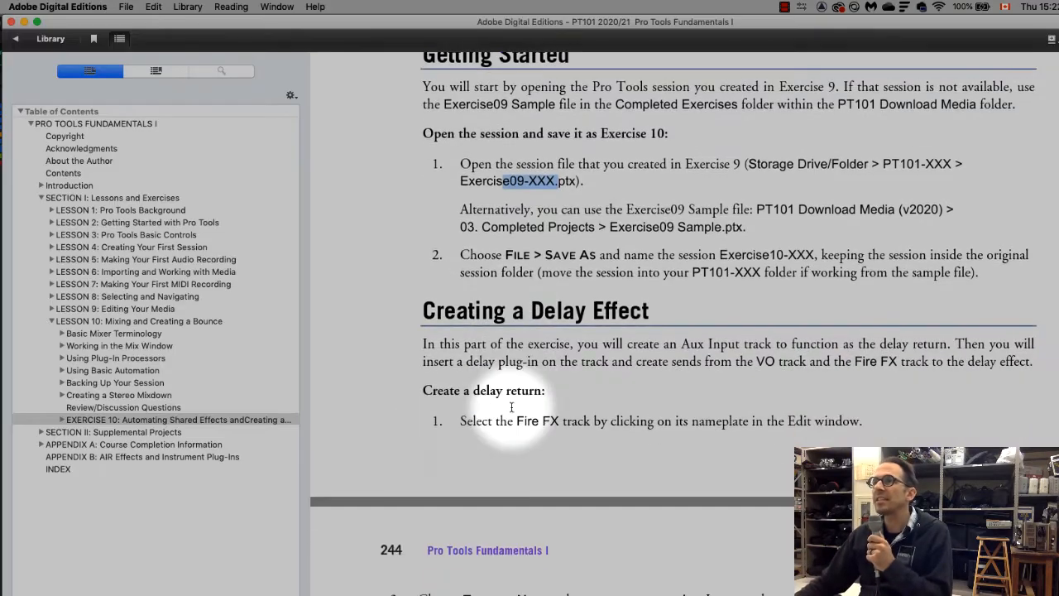
{"action": "scroll", "coordinate": [511, 406], "scroll_direction": "down", "scroll_amount": 5}
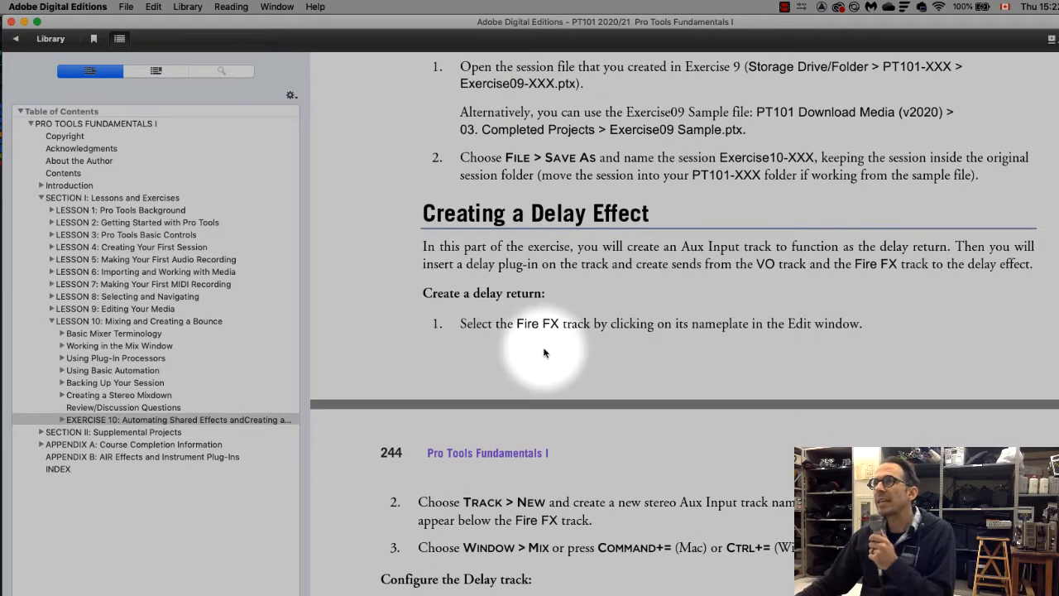
{"action": "scroll", "coordinate": [543, 353], "scroll_direction": "down", "scroll_amount": 4}
{"action": "scroll", "coordinate": [543, 353], "scroll_direction": "up", "scroll_amount": 2}
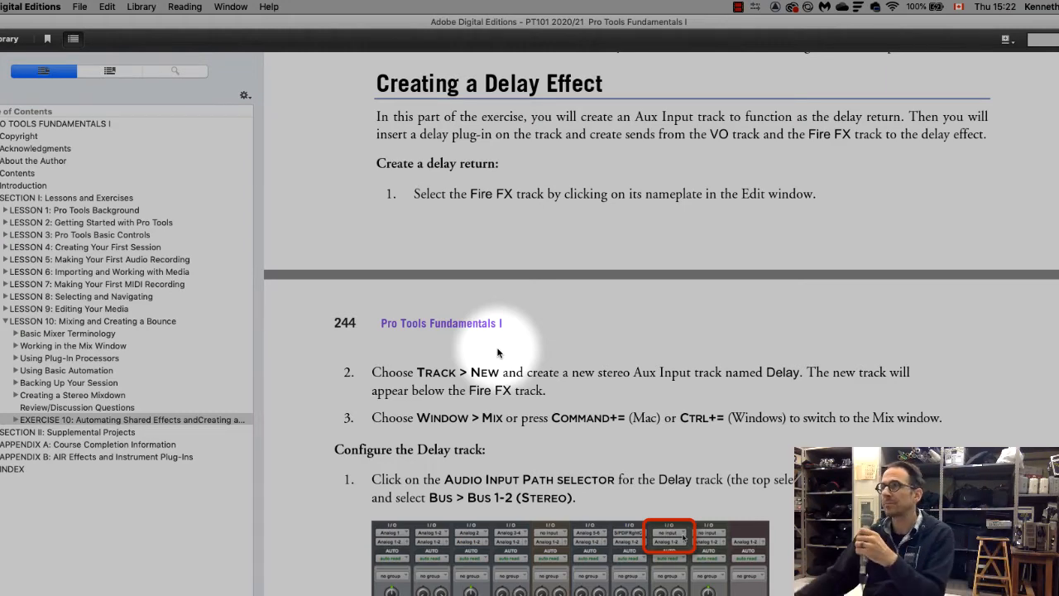
{"action": "scroll", "coordinate": [688, 454], "scroll_direction": "down", "scroll_amount": 5}
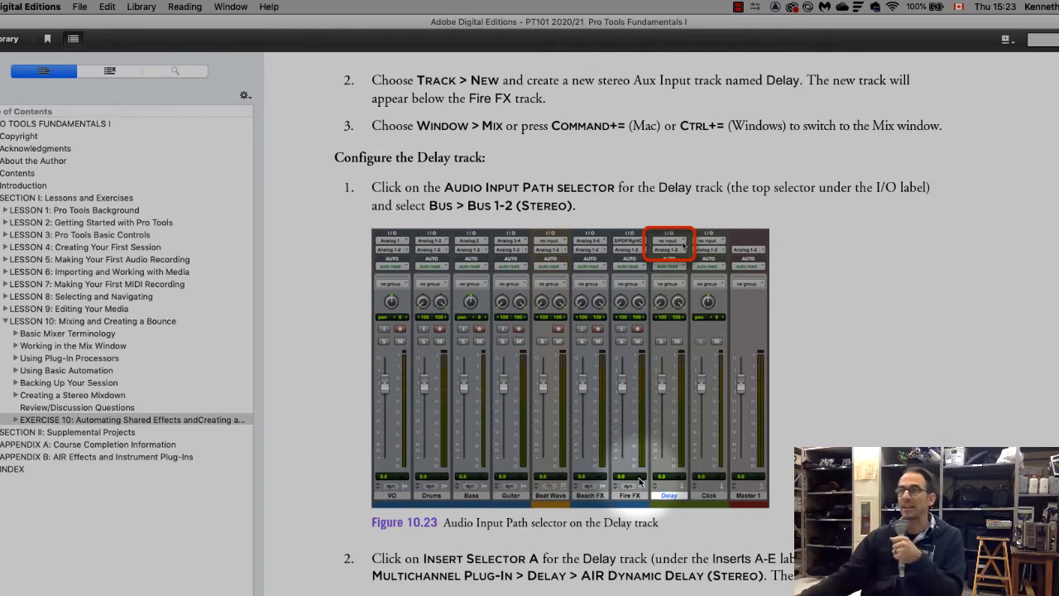
{"action": "scroll", "coordinate": [728, 451], "scroll_direction": "up", "scroll_amount": 6}
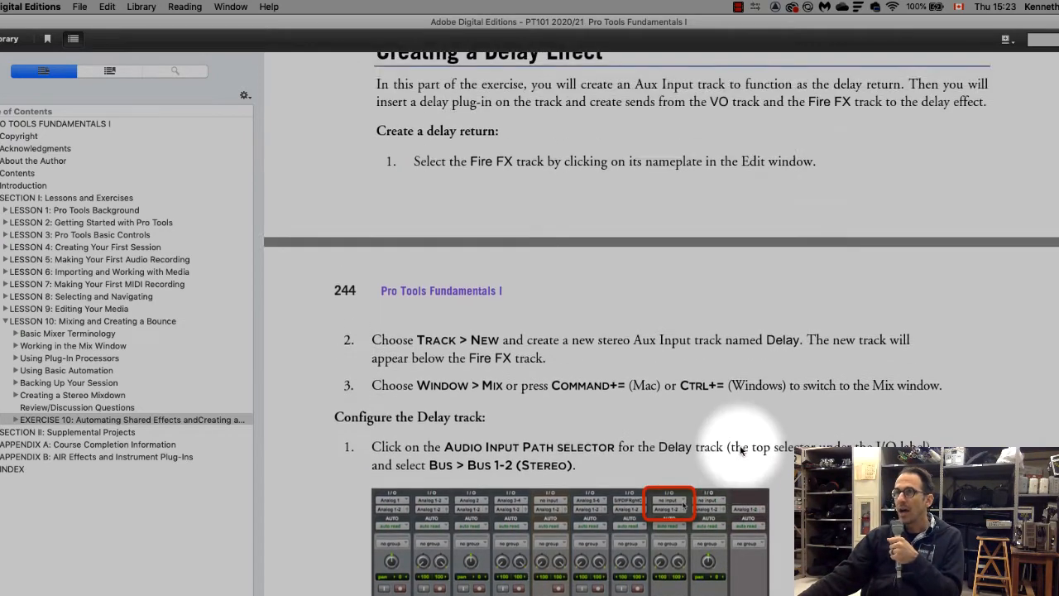
{"action": "scroll", "coordinate": [744, 446], "scroll_direction": "up", "scroll_amount": 2}
{"action": "scroll", "coordinate": [733, 449], "scroll_direction": "down", "scroll_amount": 2}
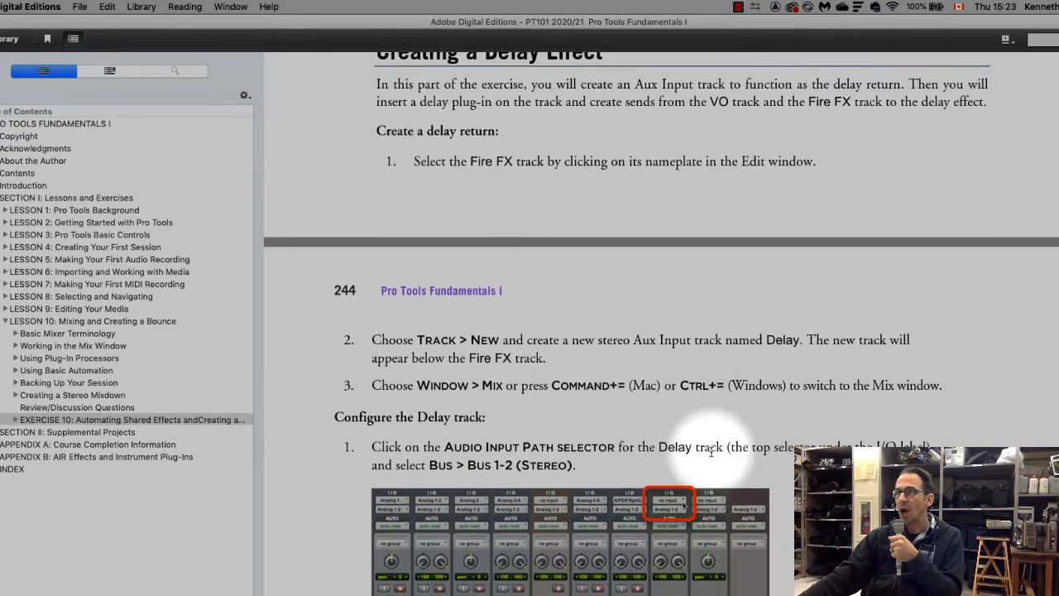
{"action": "scroll", "coordinate": [710, 451], "scroll_direction": "up", "scroll_amount": 2}
{"action": "scroll", "coordinate": [710, 452], "scroll_direction": "down", "scroll_amount": 2}
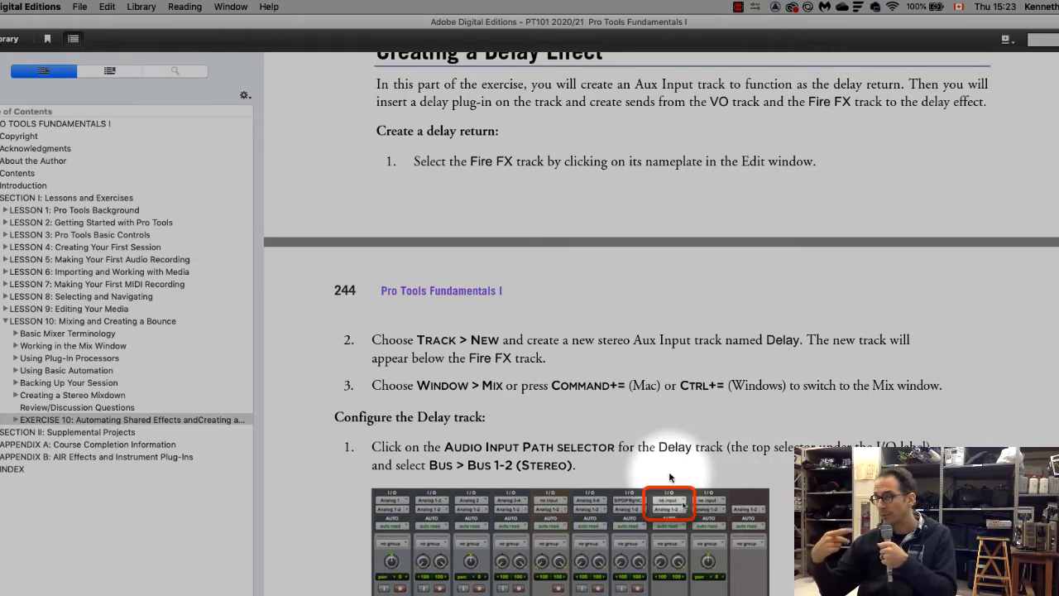
{"action": "scroll", "coordinate": [738, 418], "scroll_direction": "up", "scroll_amount": 1}
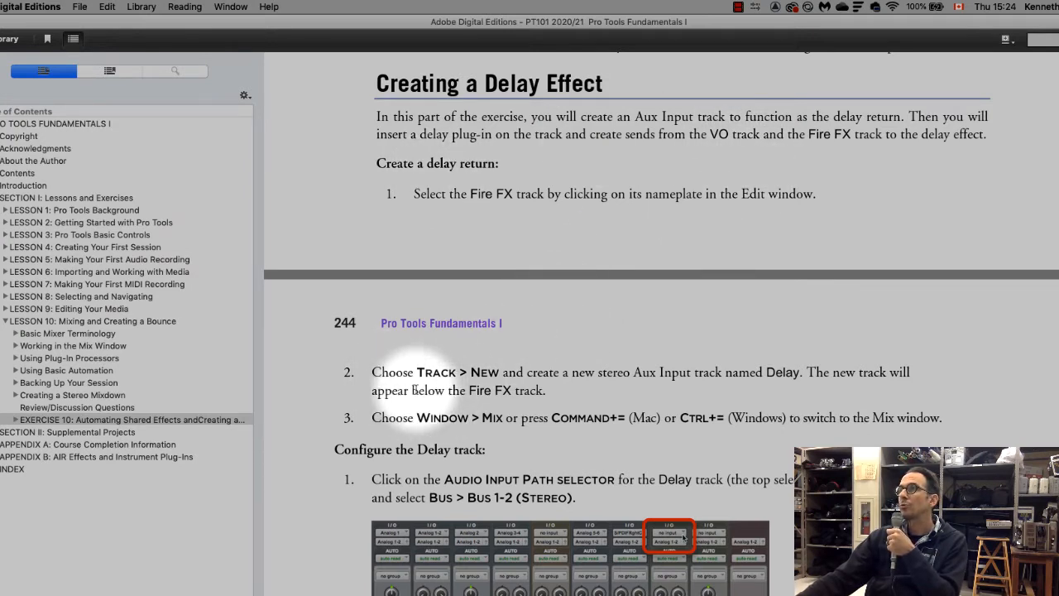
{"action": "left_click_drag", "start_coordinate": [416, 372], "coordinate": [826, 419]}
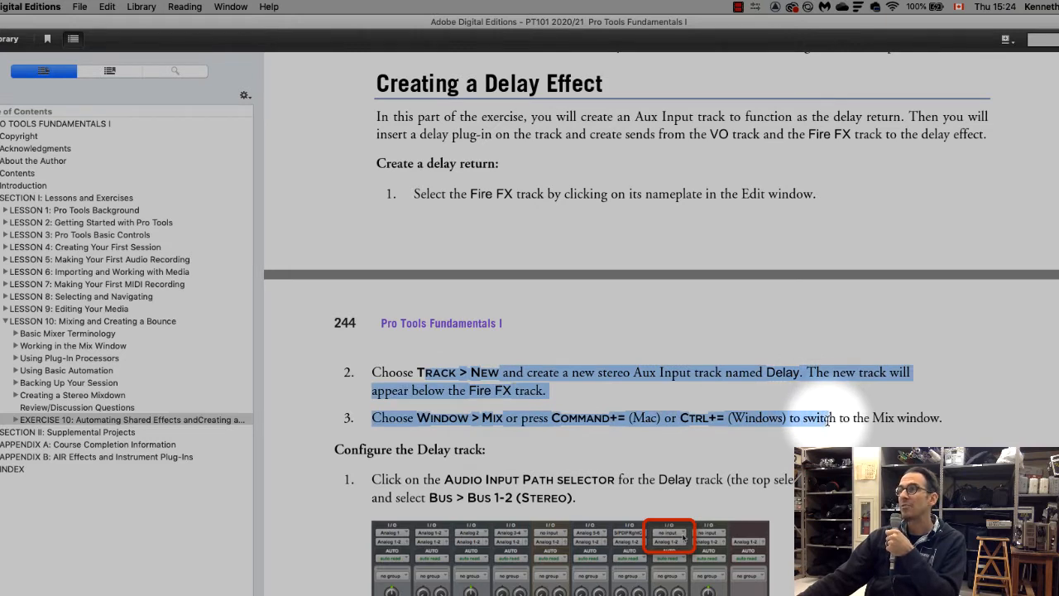
{"action": "left_click_drag", "start_coordinate": [827, 420], "coordinate": [860, 438]}
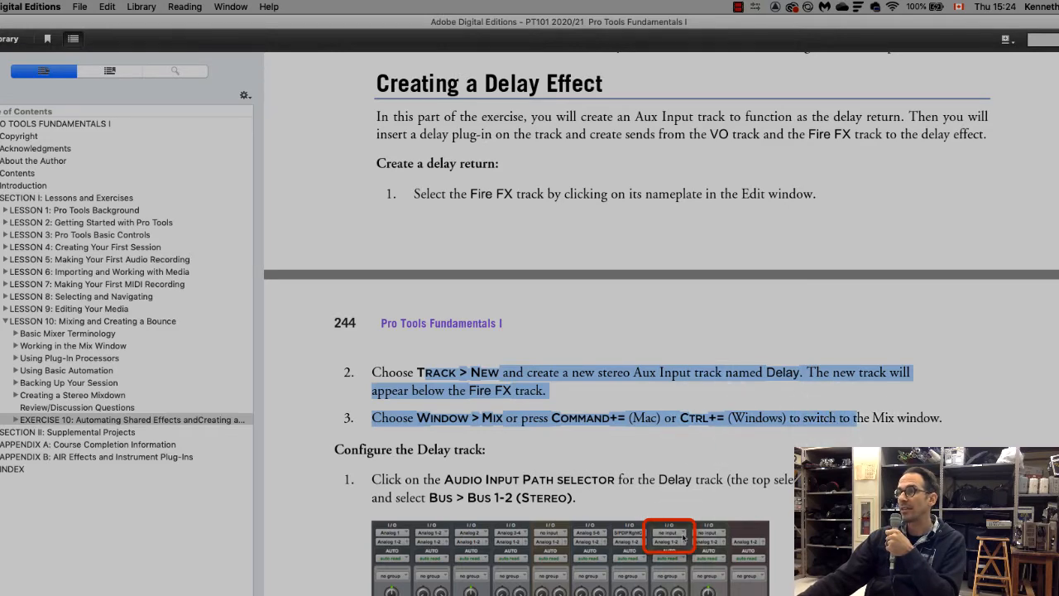
Switch to Pro Tools, select the Fire FX track and move the Transport window away from the Fire FX and Click 1 tracks
{"action": "key", "text": "super+Tab"}
{"action": "left_click", "coordinate": [172, 499]}
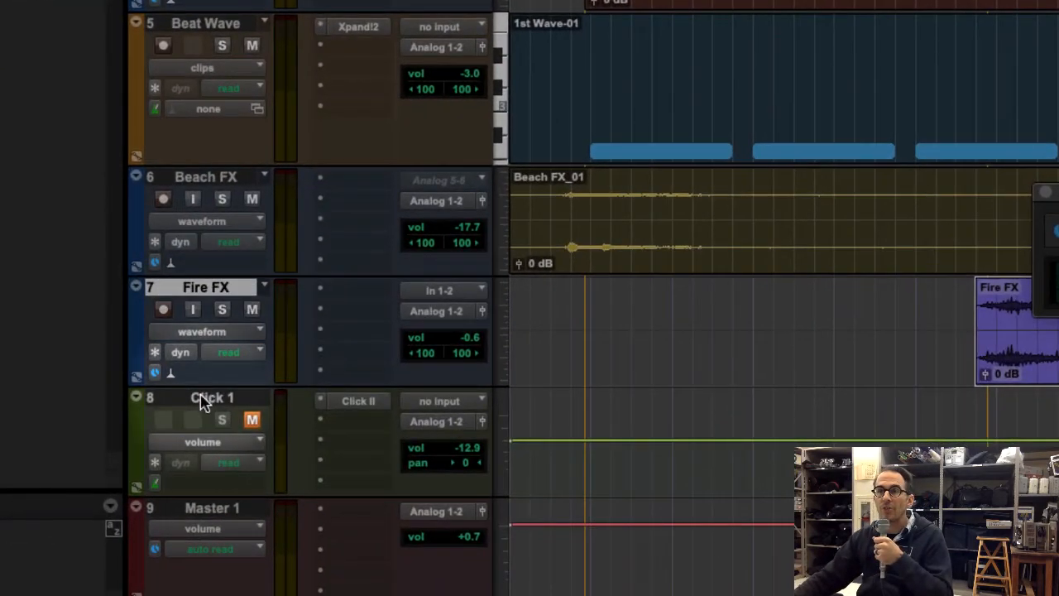
{"action": "left_click", "coordinate": [173, 561]}
{"action": "left_click", "coordinate": [202, 291]}
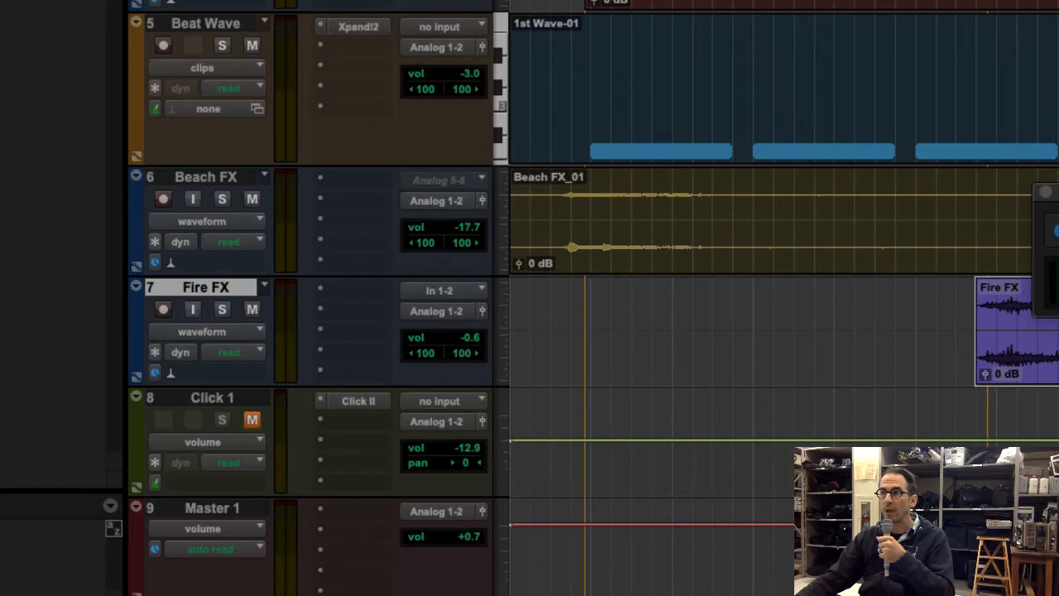
{"action": "left_click_drag", "start_coordinate": [1057, 188], "coordinate": [460, 507]}
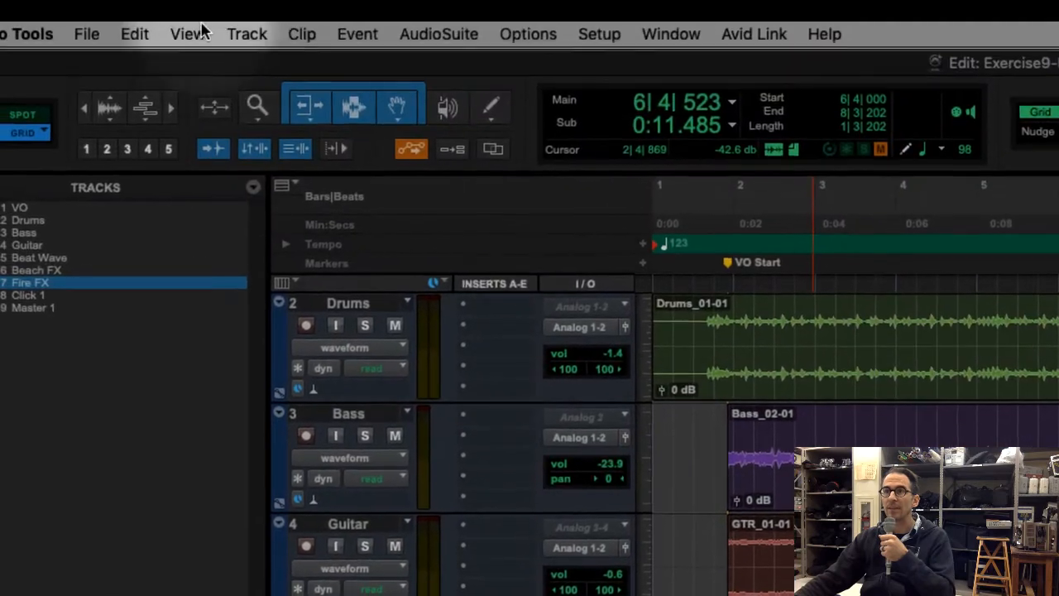
Create one new stereo Aux Input track named DELAY below the Fire FX track
{"action": "left_click", "coordinate": [252, 33]}
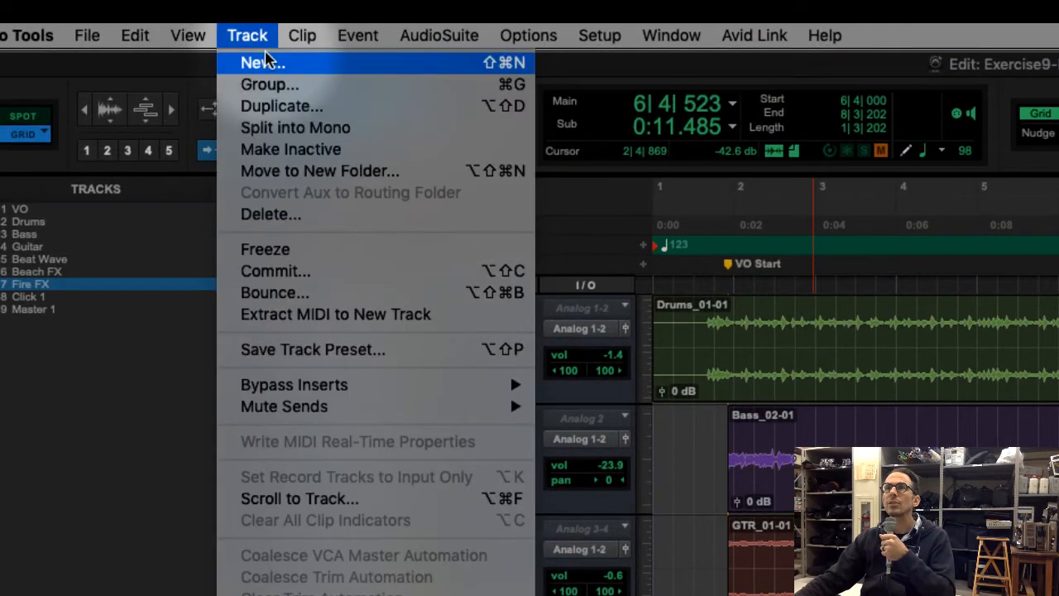
{"action": "left_click", "coordinate": [286, 63]}
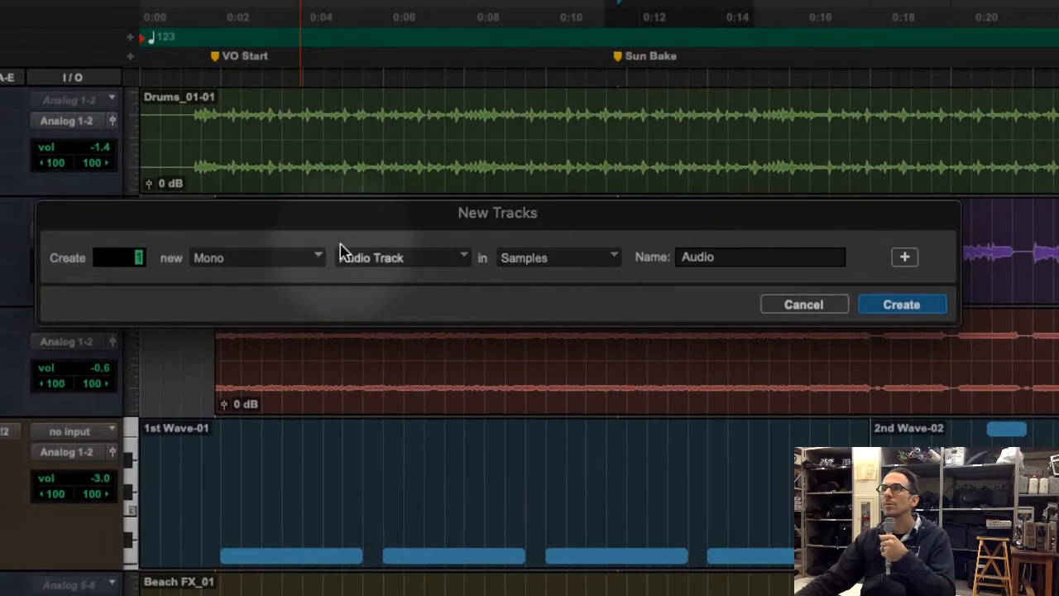
{"action": "left_click", "coordinate": [422, 266]}
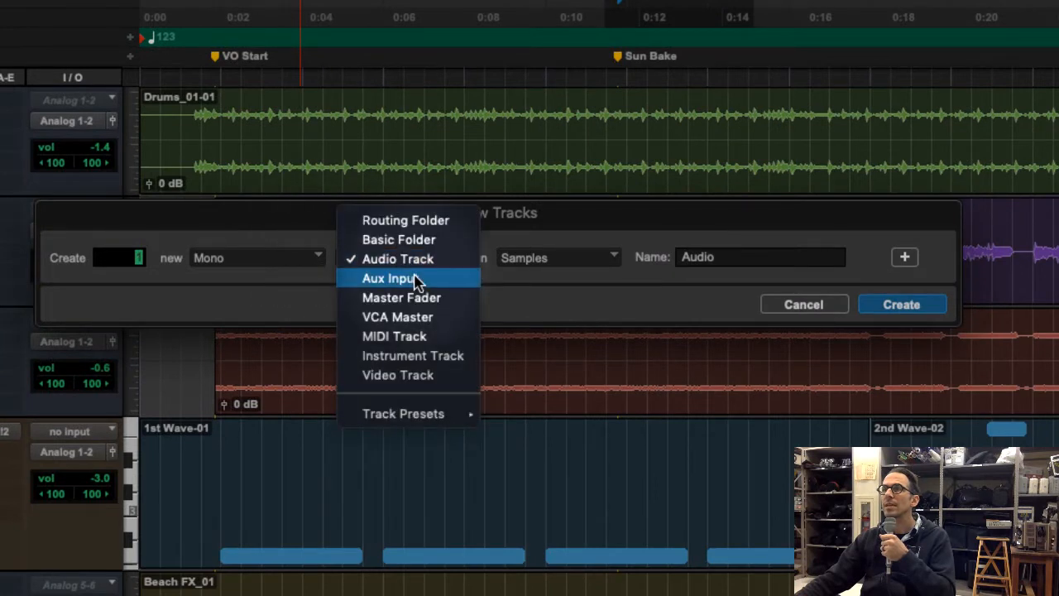
{"action": "left_click", "coordinate": [414, 279]}
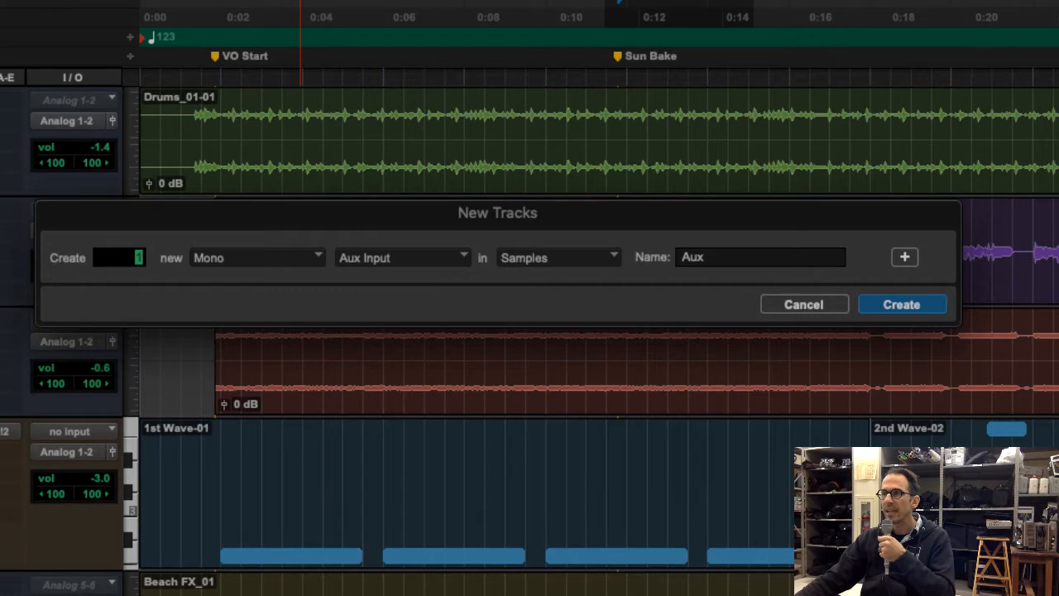
{"action": "left_click", "coordinate": [302, 256]}
{"action": "left_click", "coordinate": [293, 281]}
{"action": "left_click_drag", "start_coordinate": [725, 254], "coordinate": [669, 250]}
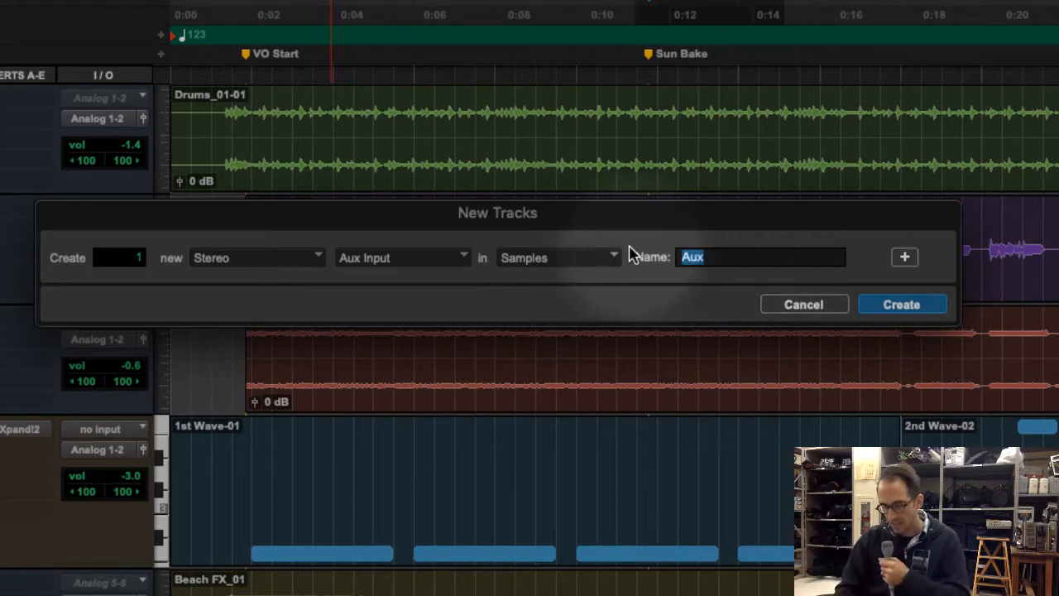
{"action": "type", "text": "DEL"}
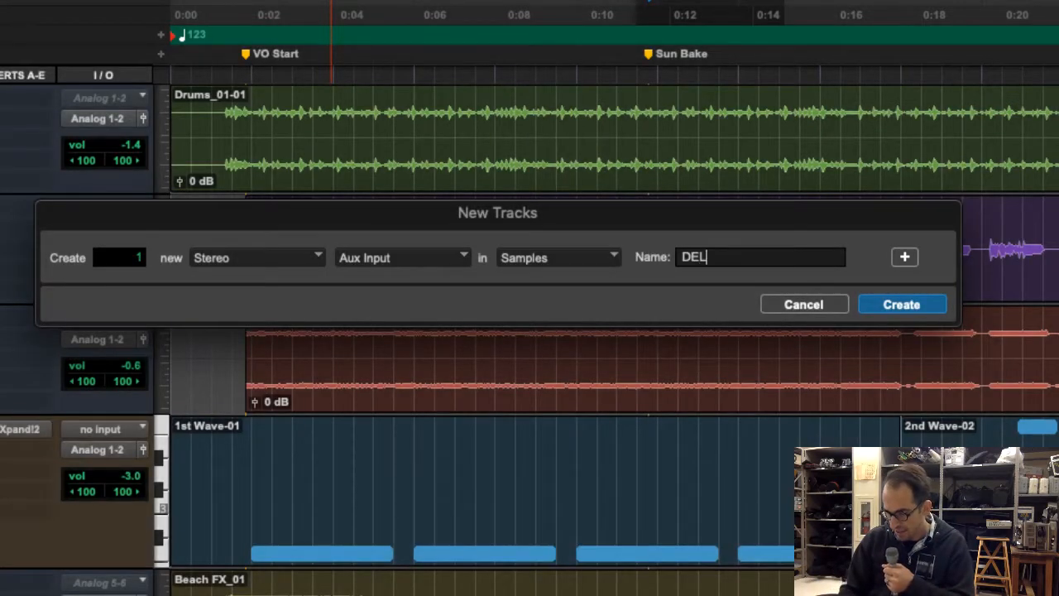
{"action": "type", "text": "AY"}
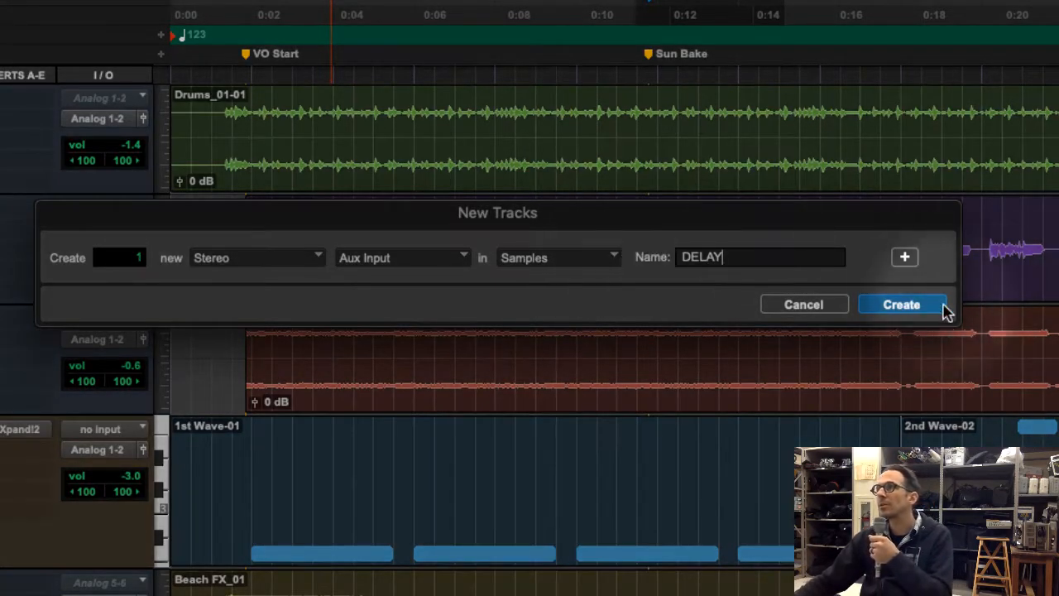
{"action": "left_click", "coordinate": [902, 304]}
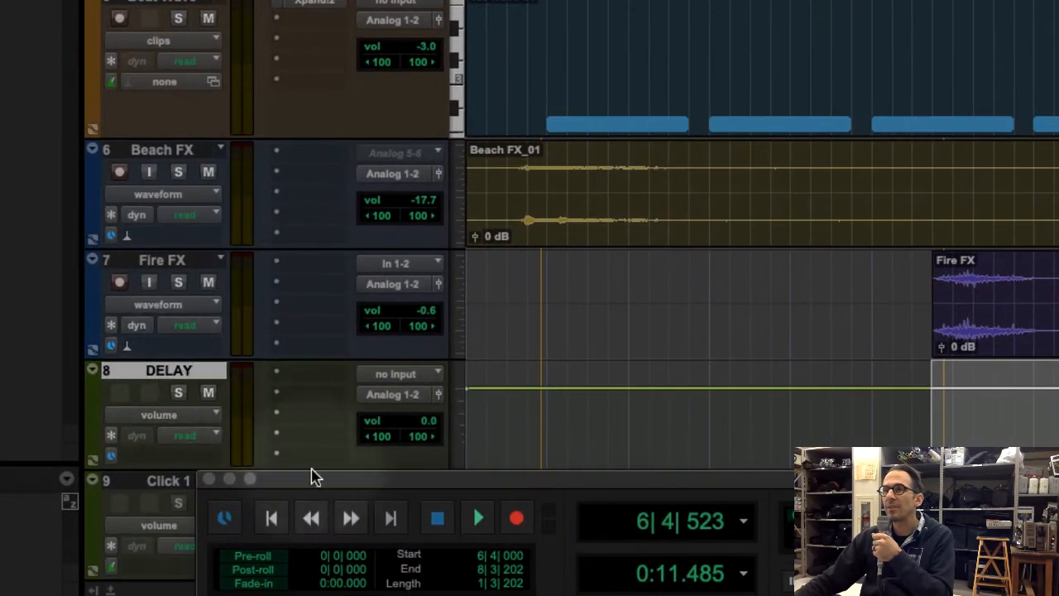
View the DELAY strip in the Mix window, then return to the Edit window and move the Transport window off the DELAY track
{"action": "left_click_drag", "start_coordinate": [315, 478], "coordinate": [453, 473]}
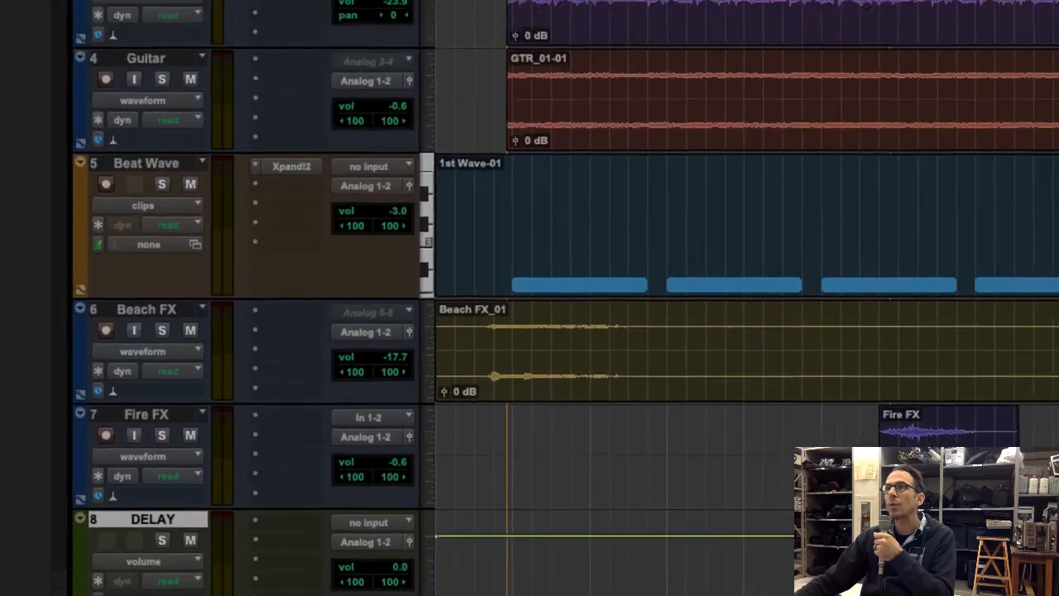
{"action": "left_click", "coordinate": [359, 6]}
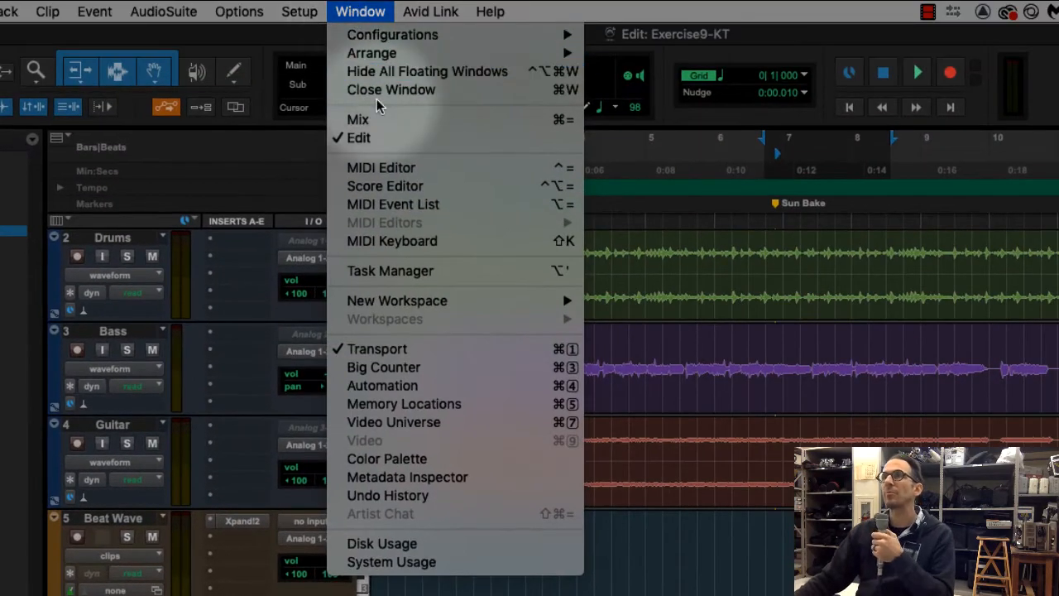
{"action": "left_click", "coordinate": [379, 119]}
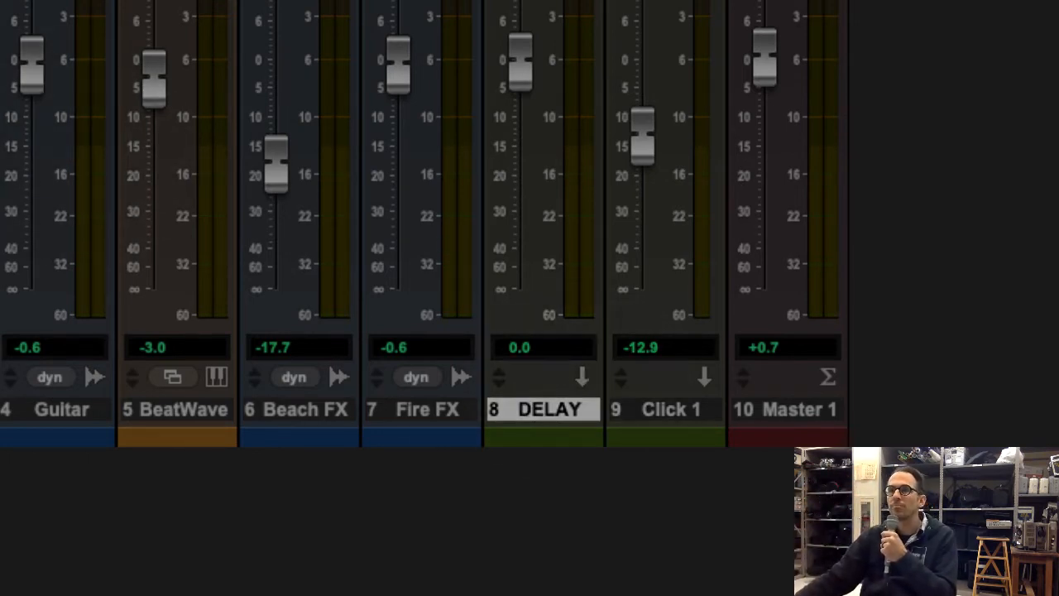
{"action": "key", "text": "super+equal"}
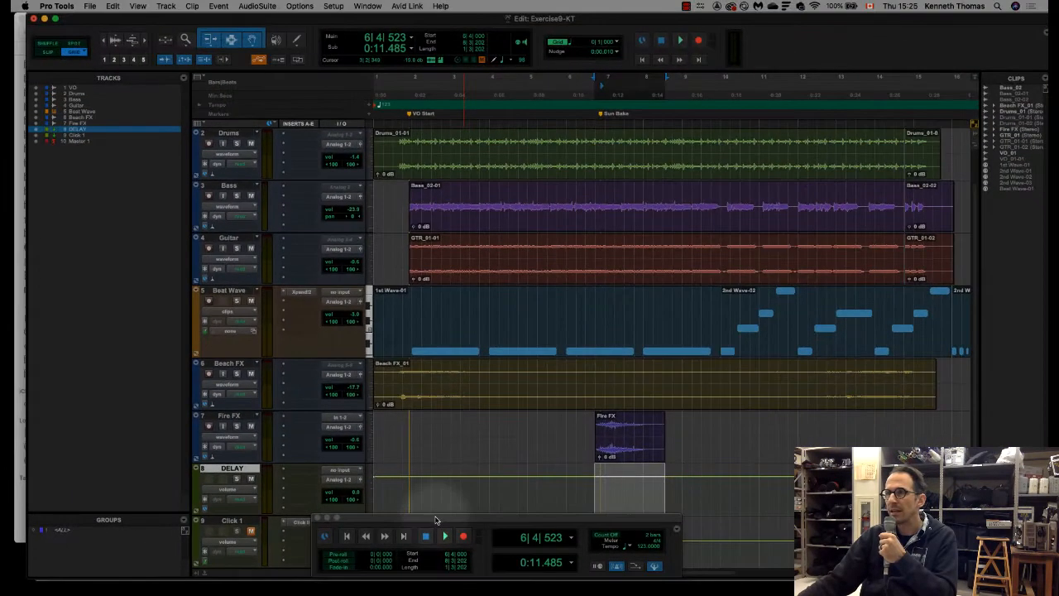
{"action": "left_click_drag", "start_coordinate": [438, 519], "coordinate": [161, 349]}
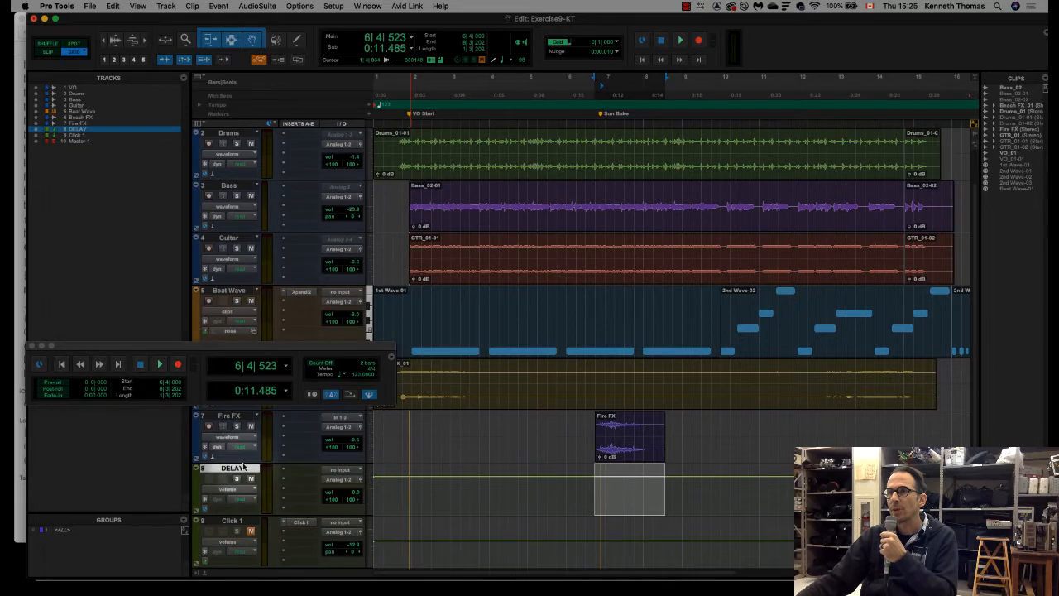
Switch to Adobe Digital Editions and read the Configure the Delay track steps on the input path and Insert Selector A
{"action": "mouse_move", "coordinate": [777, 581]}
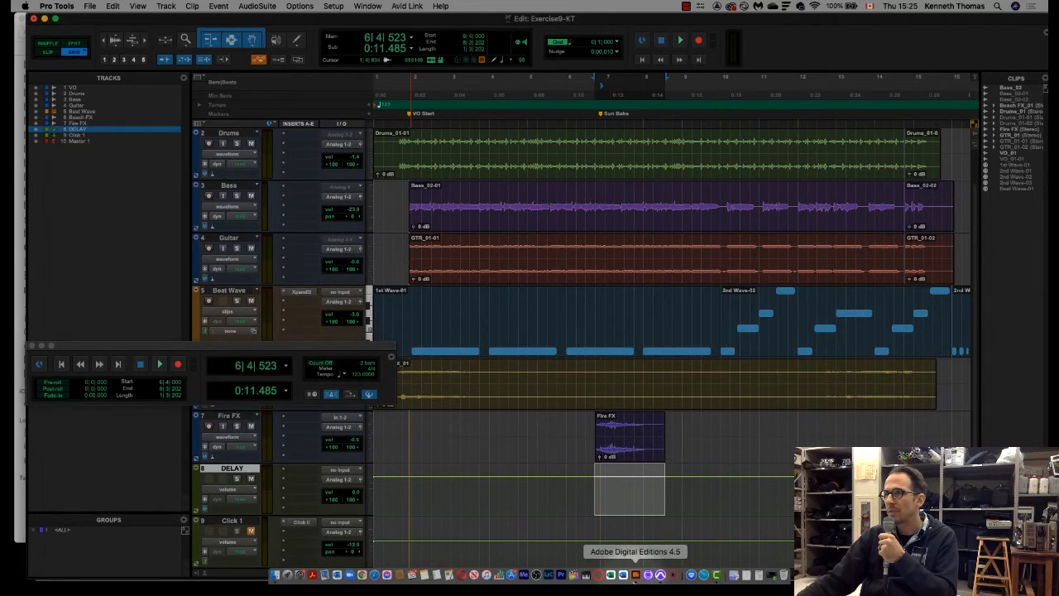
{"action": "left_click", "coordinate": [635, 575]}
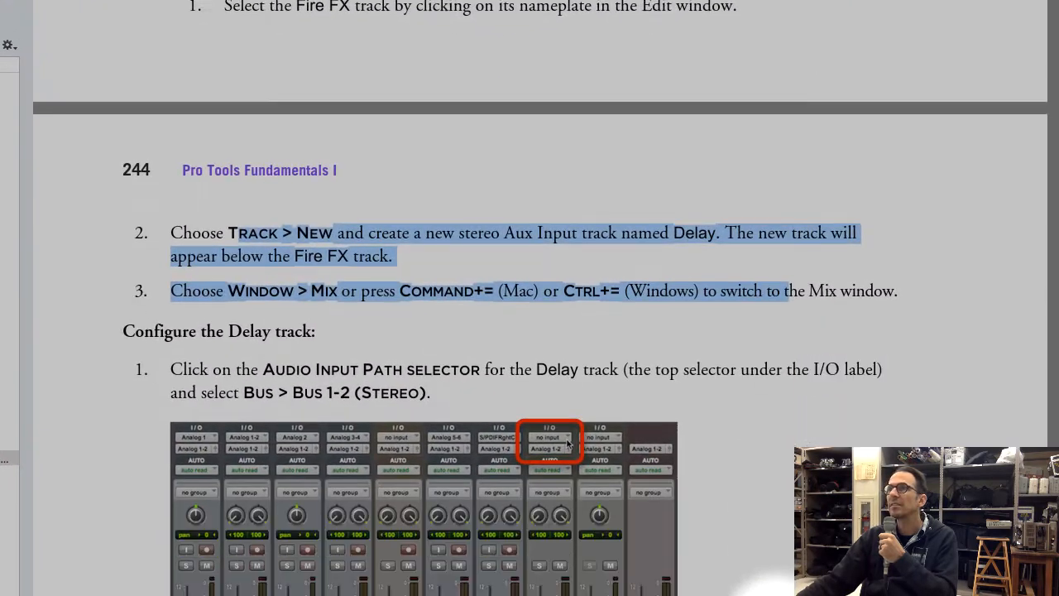
{"action": "scroll", "coordinate": [567, 360], "scroll_direction": "down", "scroll_amount": 3}
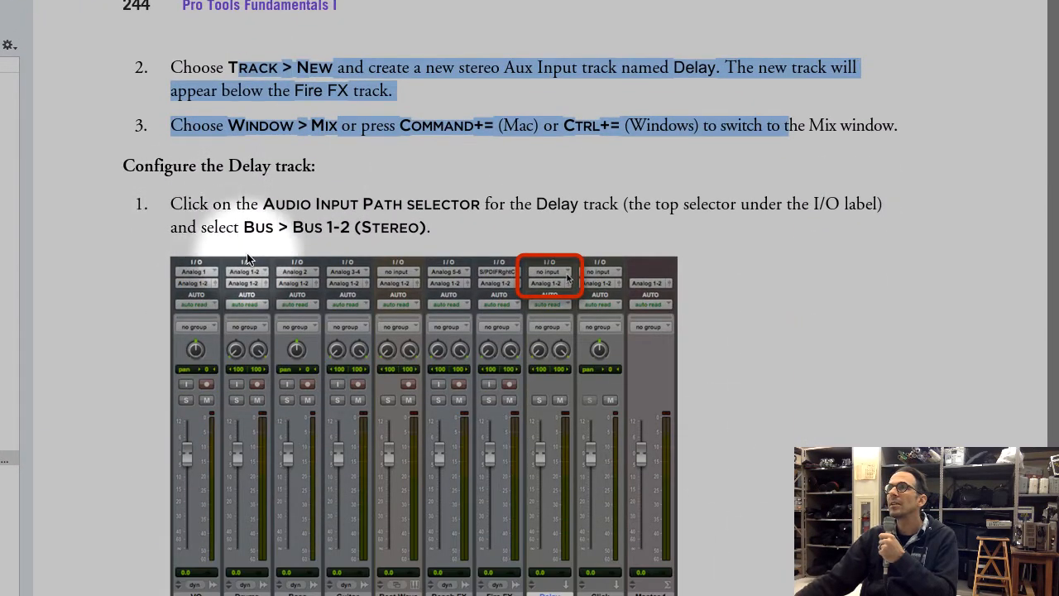
{"action": "left_click", "coordinate": [193, 175]}
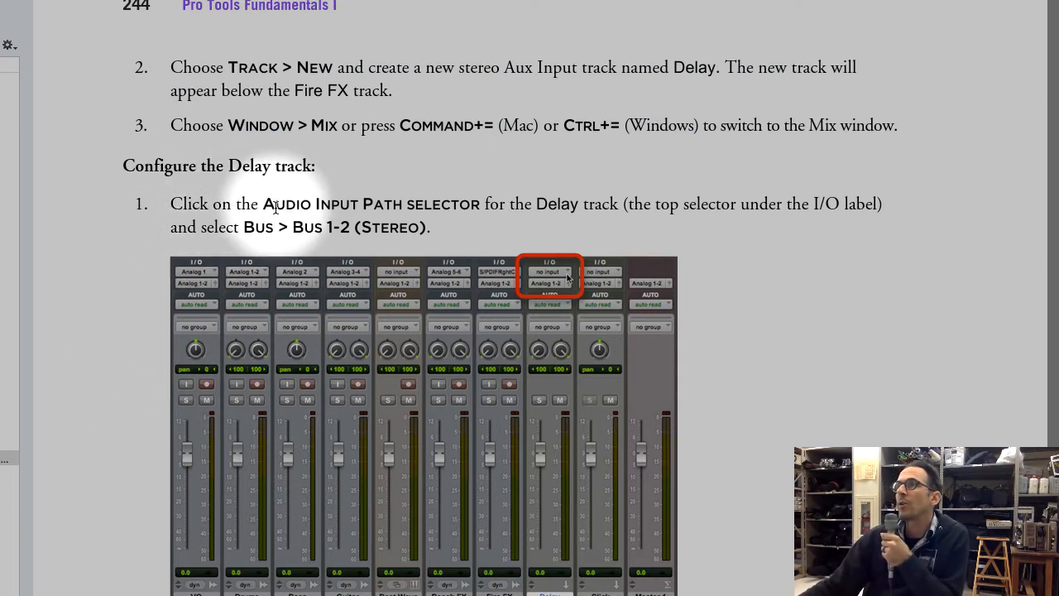
{"action": "left_click_drag", "start_coordinate": [263, 204], "coordinate": [331, 204]}
{"action": "left_click_drag", "start_coordinate": [436, 203], "coordinate": [476, 230]}
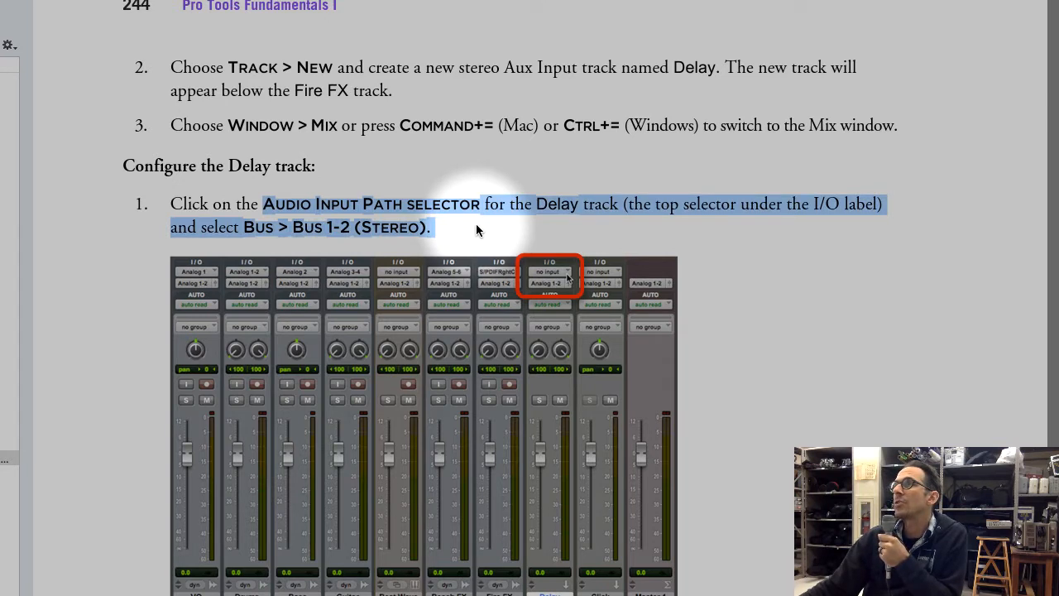
{"action": "left_click", "coordinate": [787, 562]}
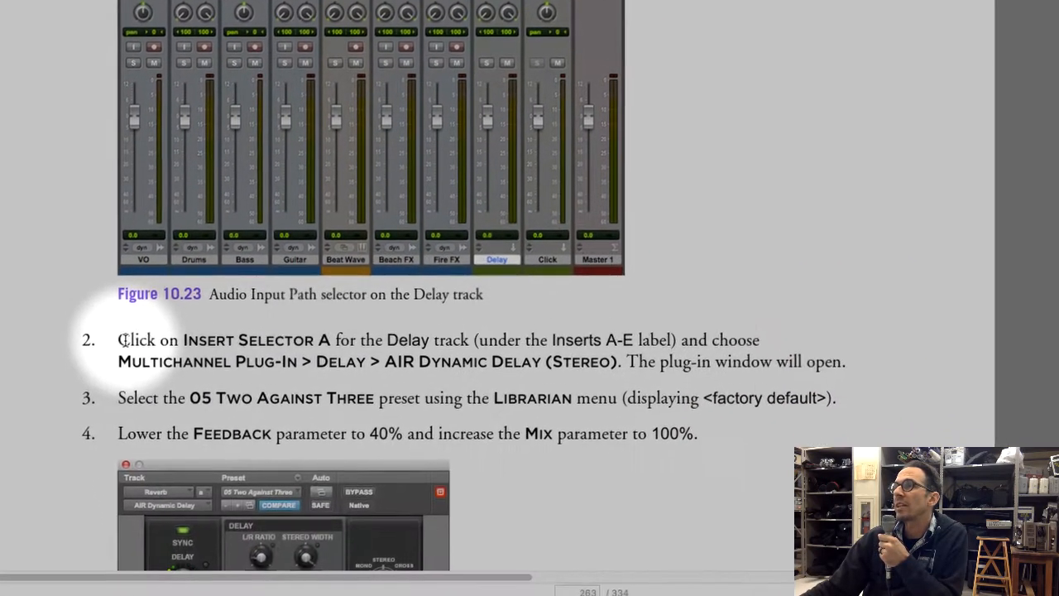
{"action": "left_click_drag", "start_coordinate": [168, 495], "coordinate": [392, 496]}
{"action": "left_click_drag", "start_coordinate": [352, 334], "coordinate": [542, 354]}
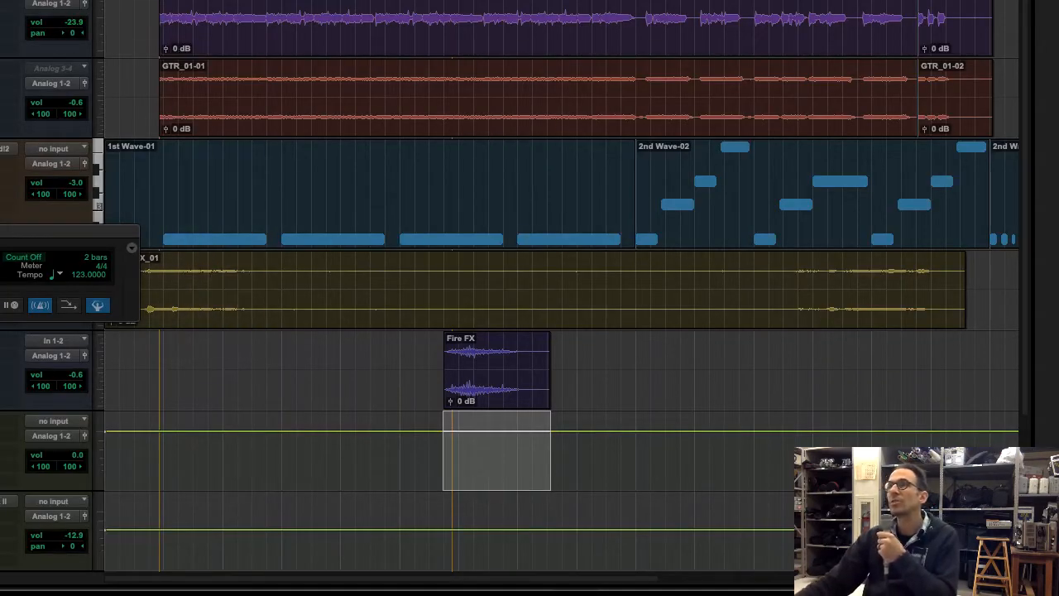
Switch to Pro Tools, show the Mix window and clear the Transport window off the channel strips
{"action": "left_click", "coordinate": [434, 9]}
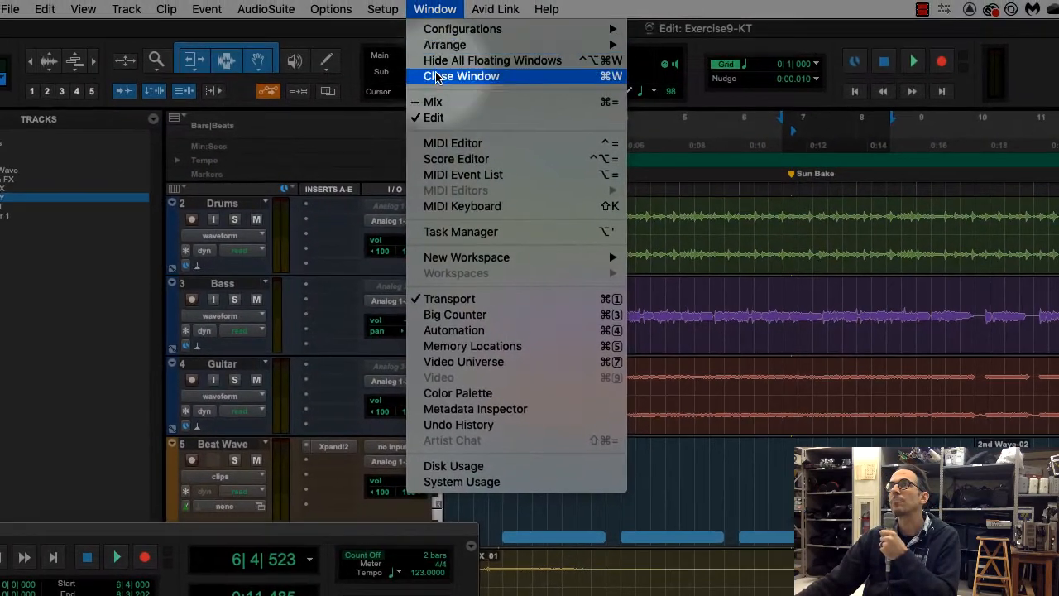
{"action": "left_click", "coordinate": [434, 102]}
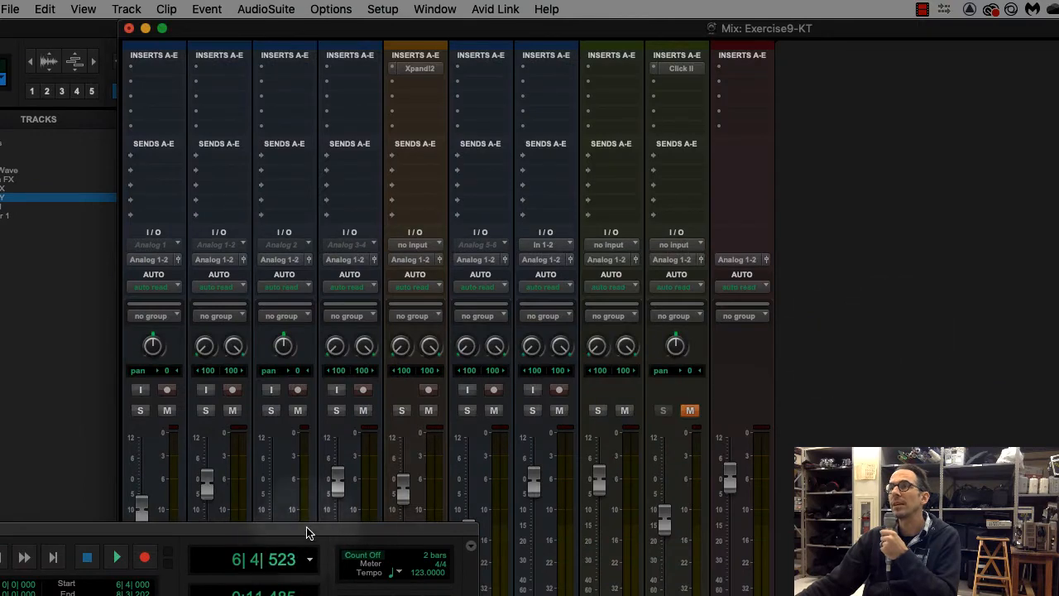
{"action": "left_click_drag", "start_coordinate": [307, 532], "coordinate": [527, 531]}
{"action": "left_click", "coordinate": [137, 526]}
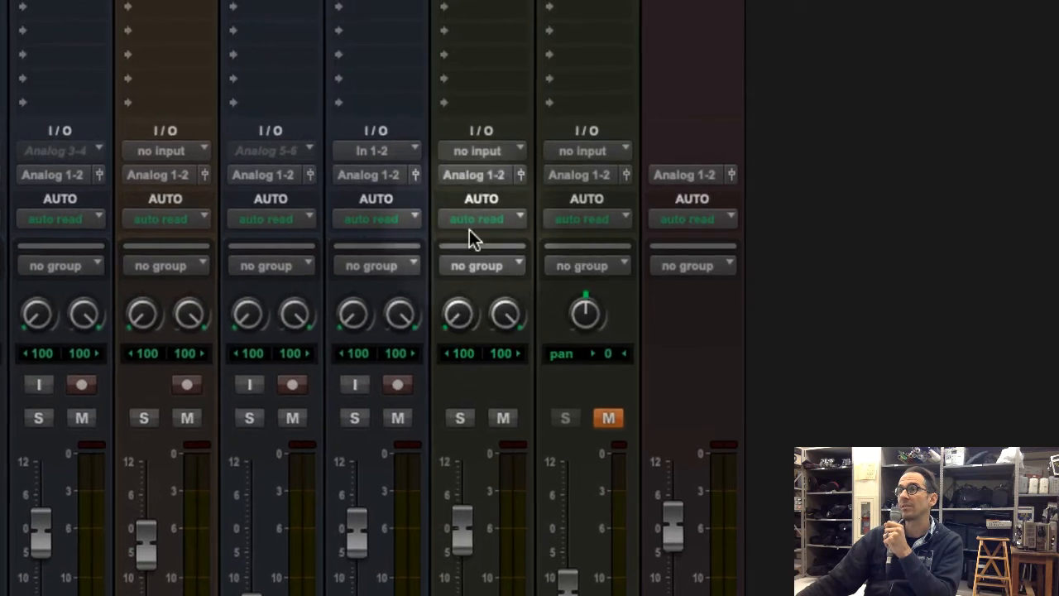
Set the DELAY track's audio input path to Bus 1-2 (Stereo)
{"action": "left_click", "coordinate": [489, 150]}
{"action": "mouse_move", "coordinate": [489, 151]}
{"action": "mouse_move", "coordinate": [489, 175]}
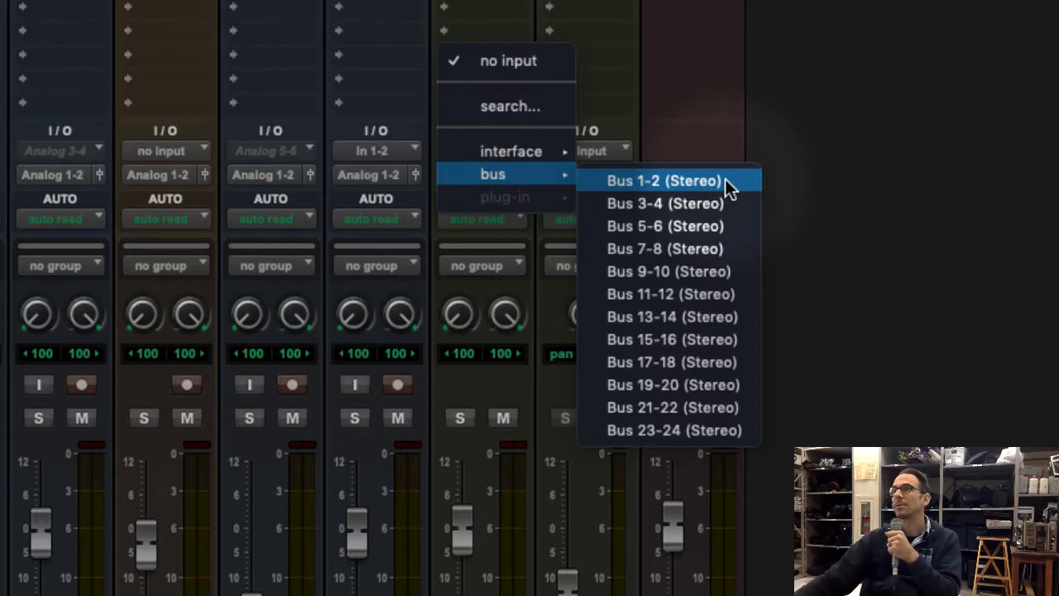
{"action": "left_click", "coordinate": [725, 178]}
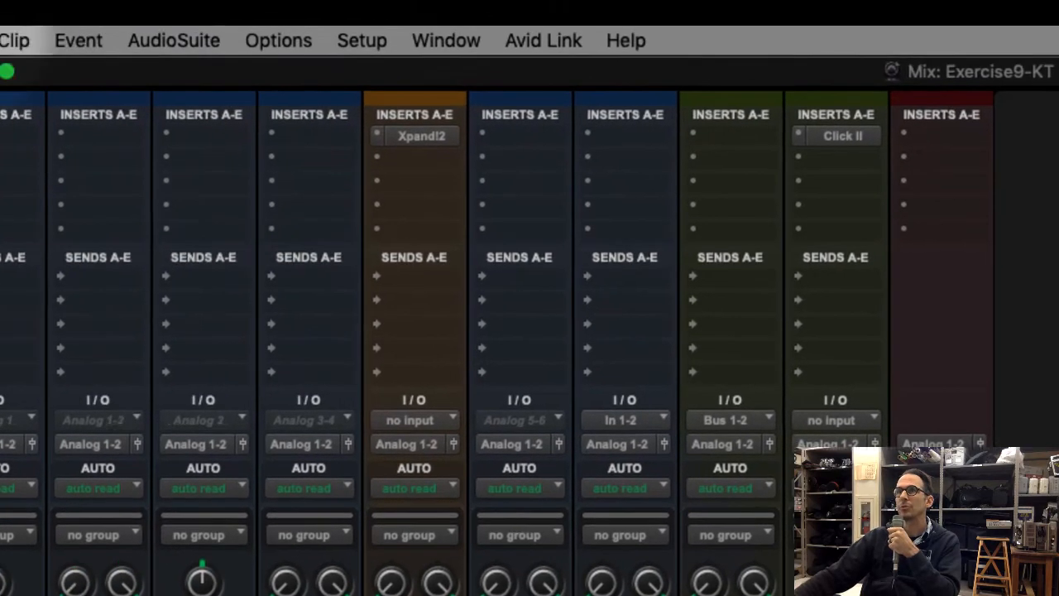
Check which Mix window views are enabled, including Inserts A-E and Sends A-E
{"action": "left_click", "coordinate": [206, 72]}
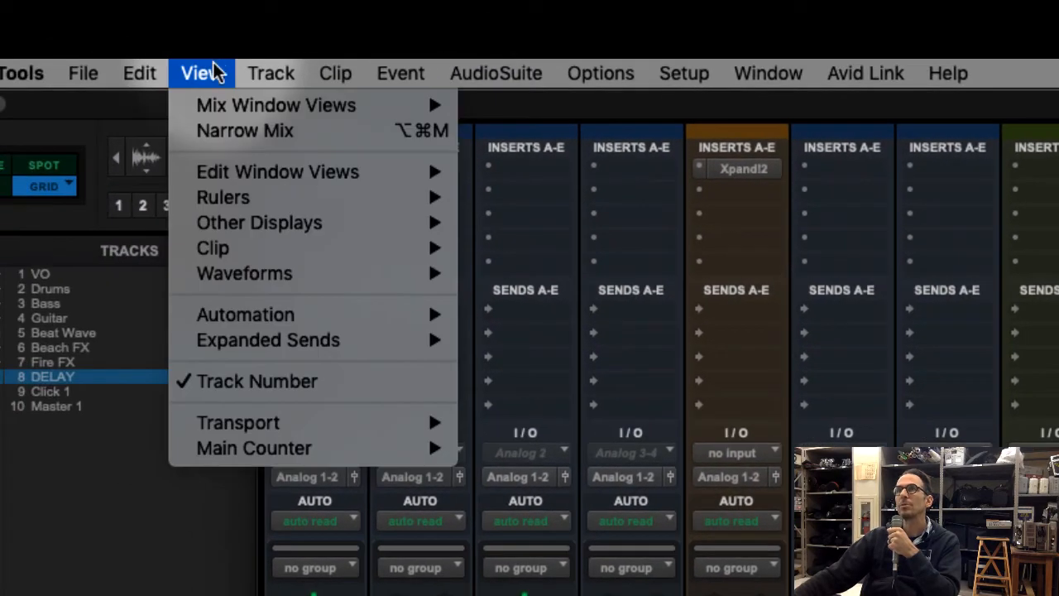
{"action": "mouse_move", "coordinate": [276, 104]}
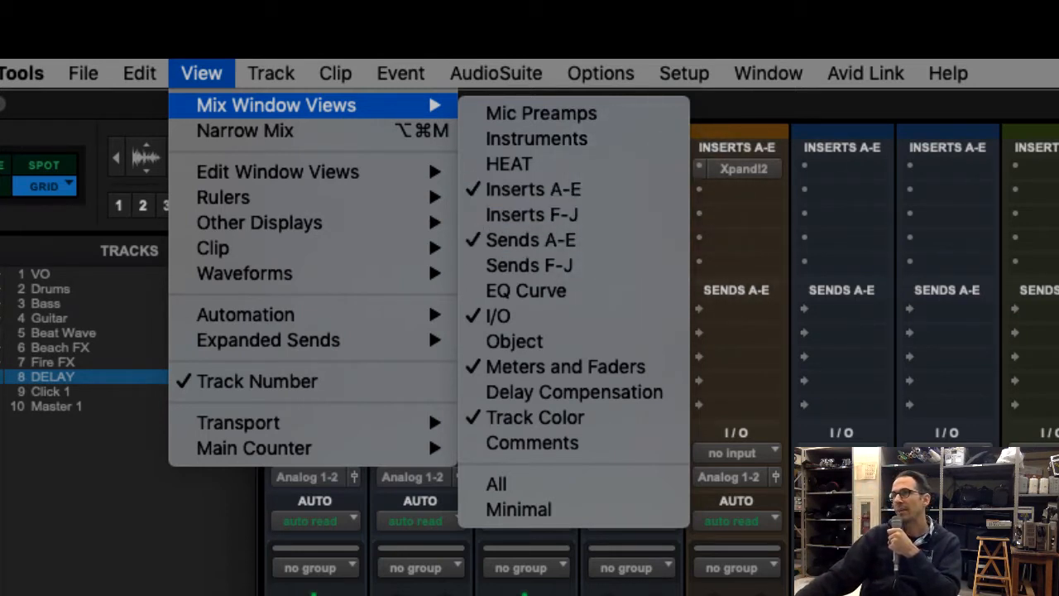
{"action": "left_click", "coordinate": [1058, 277]}
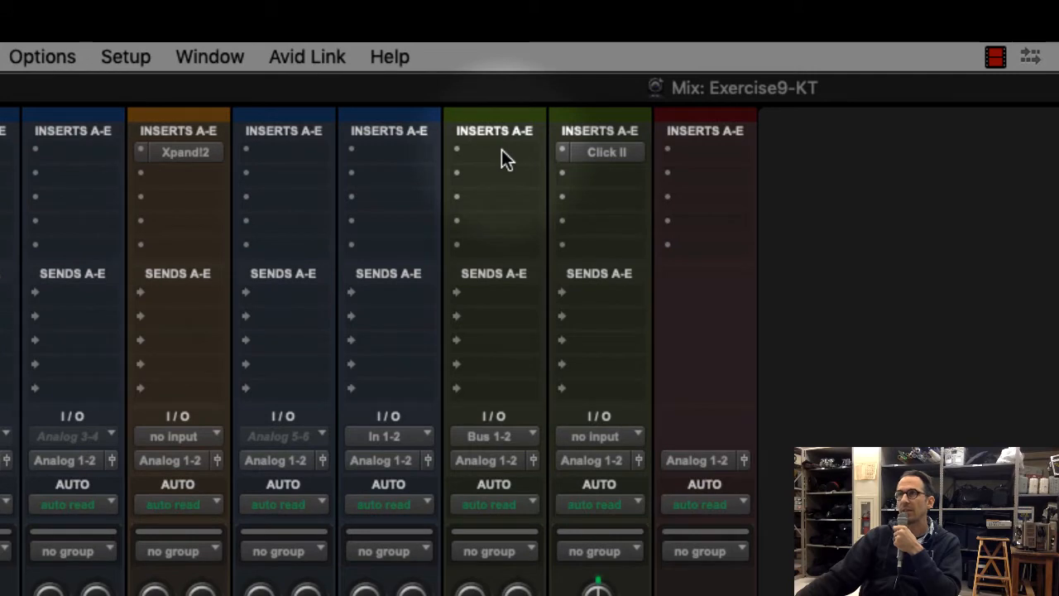
Insert the multichannel AIR Dynamic Delay (stereo) plug-in on insert A of the DELAY track and reposition its window
{"action": "left_click", "coordinate": [502, 151]}
{"action": "mouse_move", "coordinate": [508, 148]}
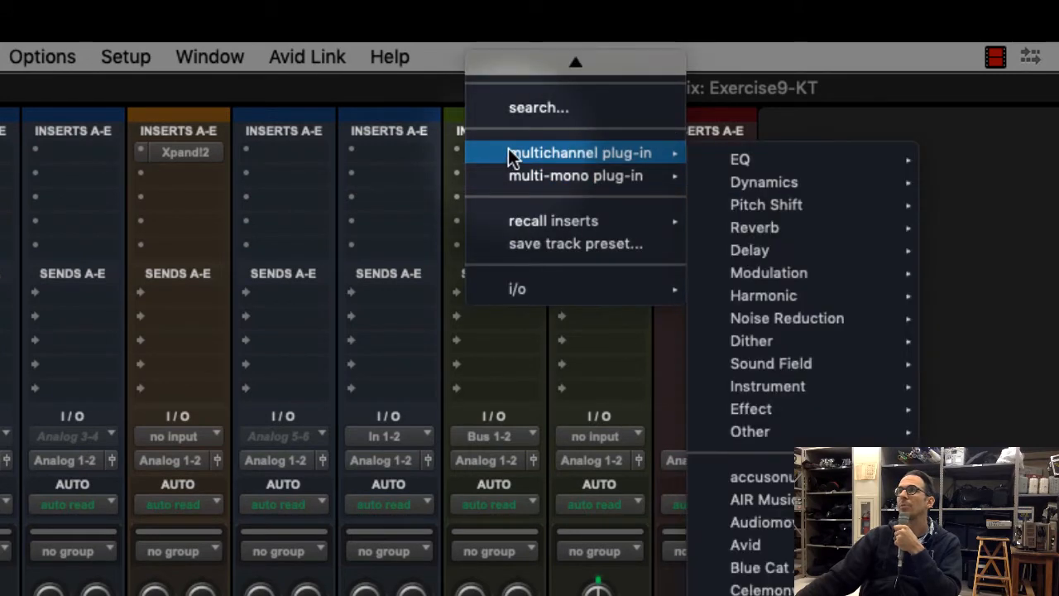
{"action": "mouse_move", "coordinate": [761, 250]}
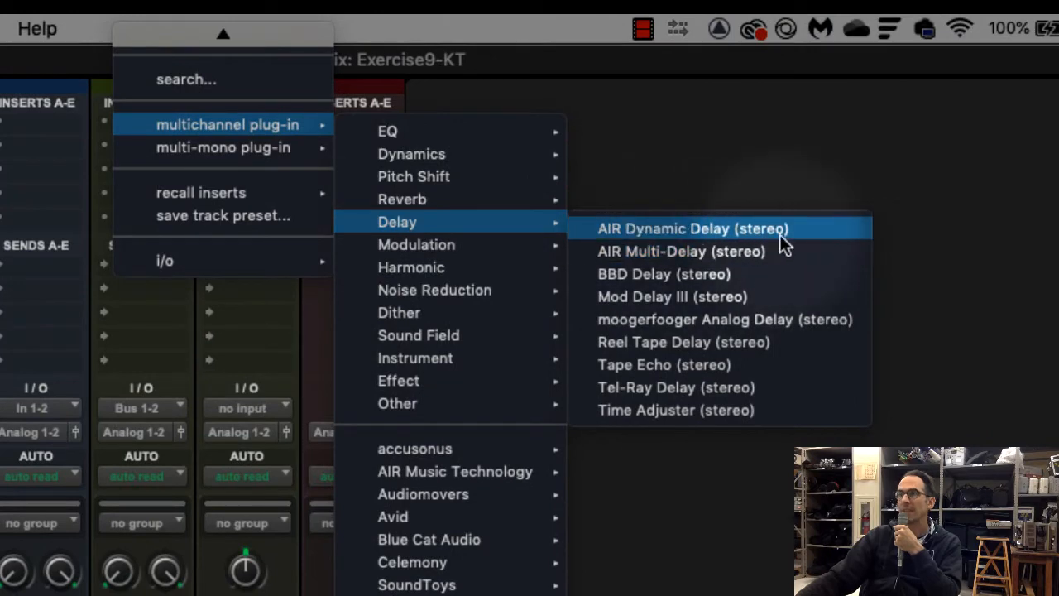
{"action": "left_click", "coordinate": [828, 235]}
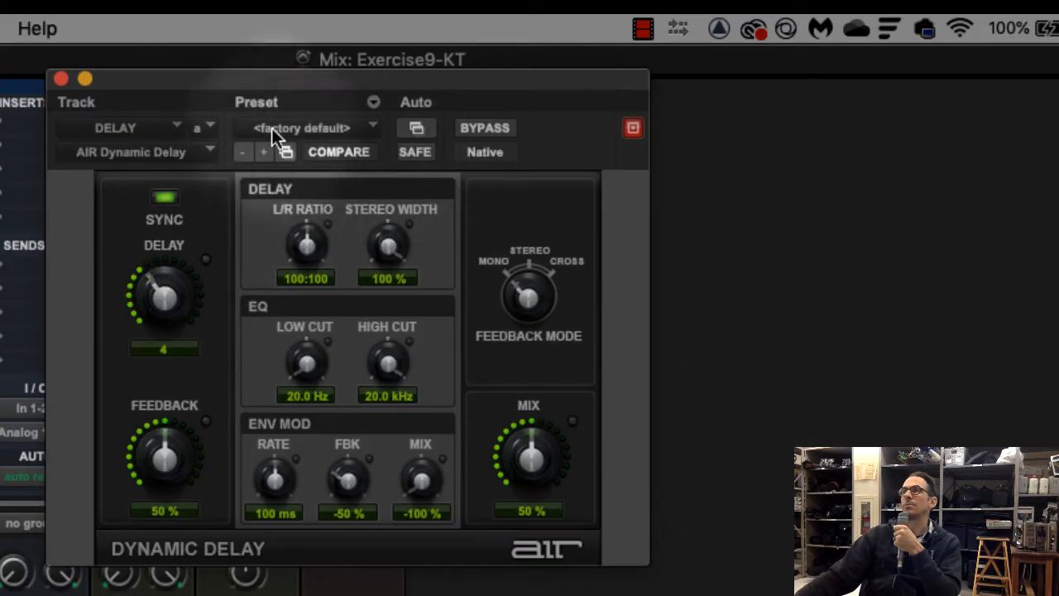
{"action": "left_click_drag", "start_coordinate": [262, 77], "coordinate": [196, 66]}
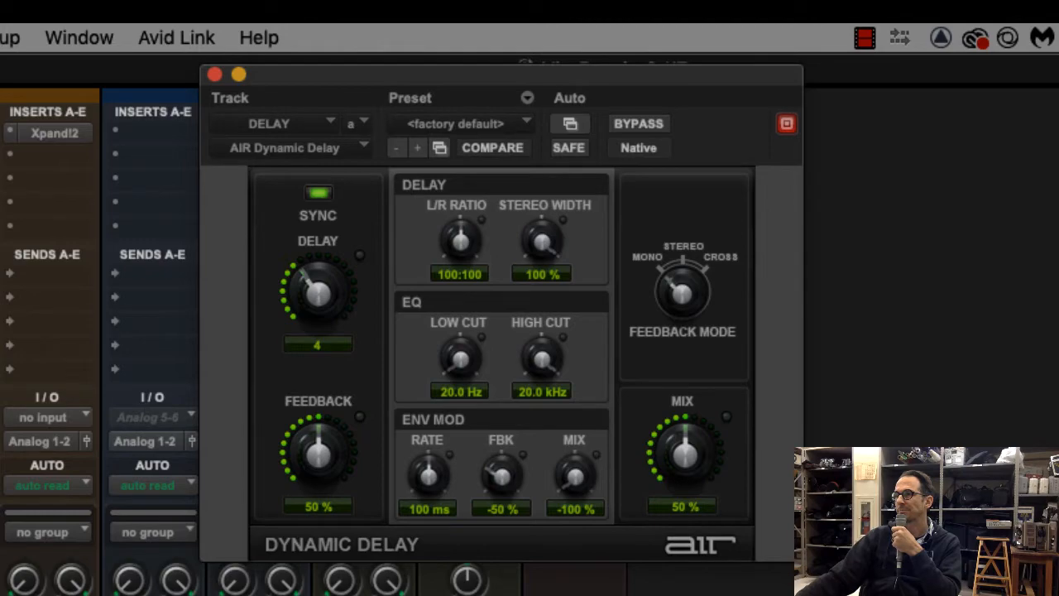
Switch to Adobe Digital Editions and read the instruction on choosing the 05 Two Against Three preset
{"action": "key", "text": "super+Tab"}
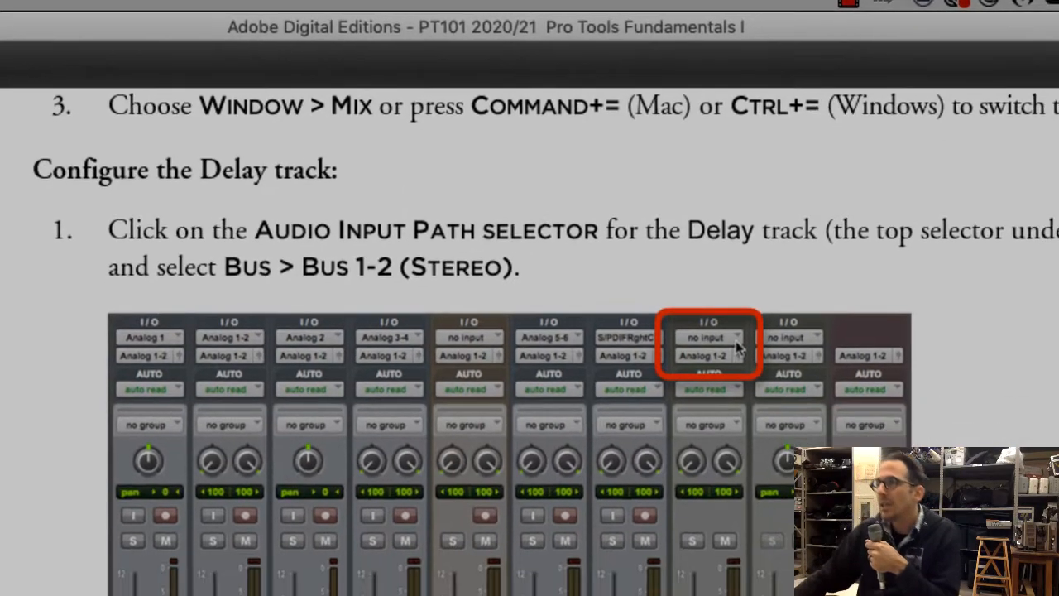
{"action": "scroll", "coordinate": [347, 380], "scroll_direction": "down", "scroll_amount": 15}
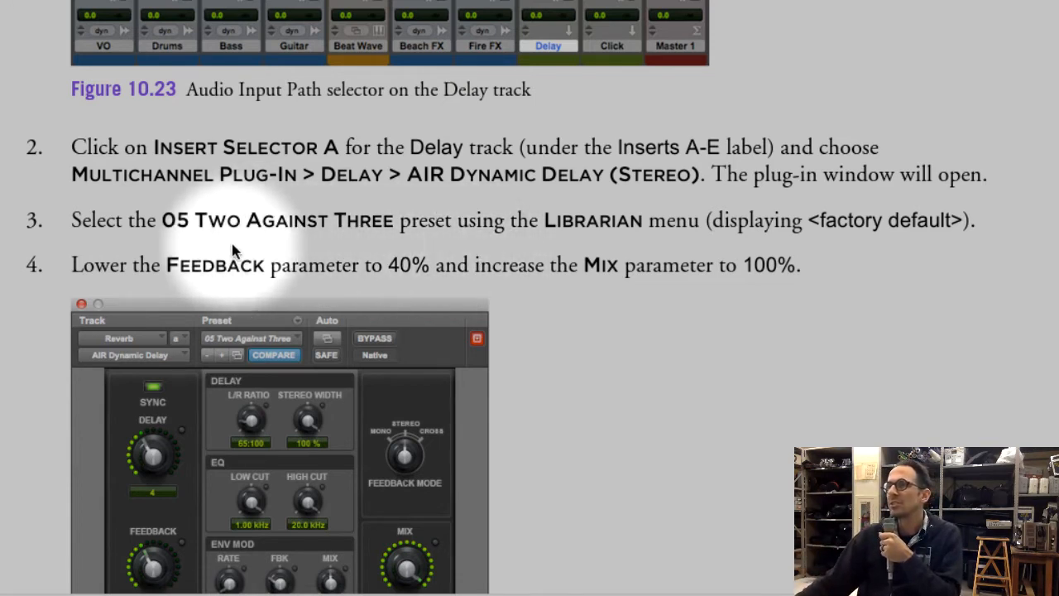
{"action": "left_click_drag", "start_coordinate": [97, 222], "coordinate": [693, 229]}
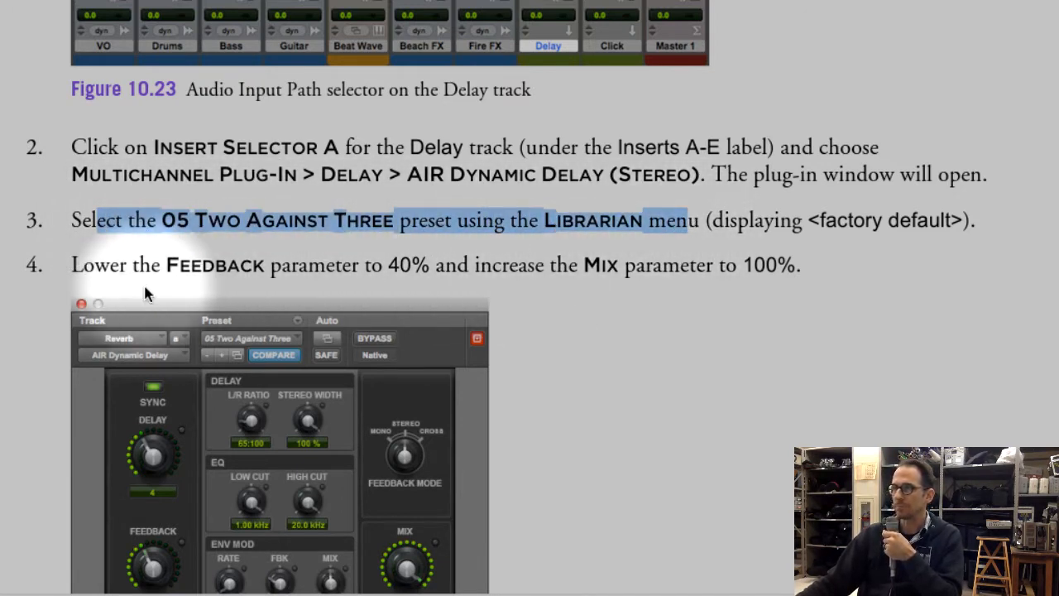
Switch back to Pro Tools and load the 05 Two Against Three preset in the DELAY track's Dynamic Delay plug-in
{"action": "scroll", "coordinate": [344, 274], "scroll_direction": "down", "scroll_amount": 5}
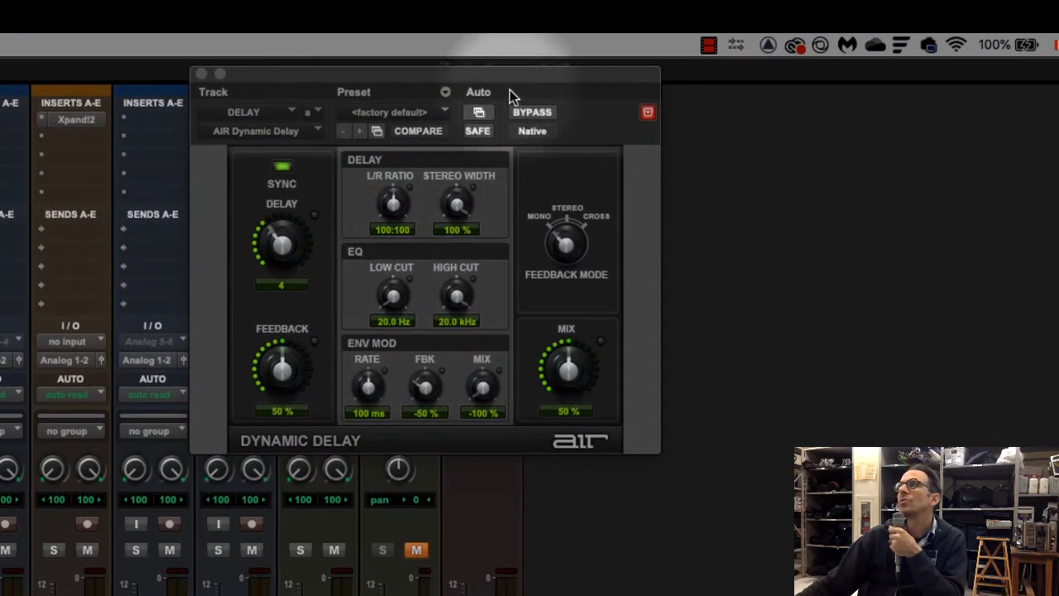
{"action": "left_click_drag", "start_coordinate": [506, 78], "coordinate": [520, 134]}
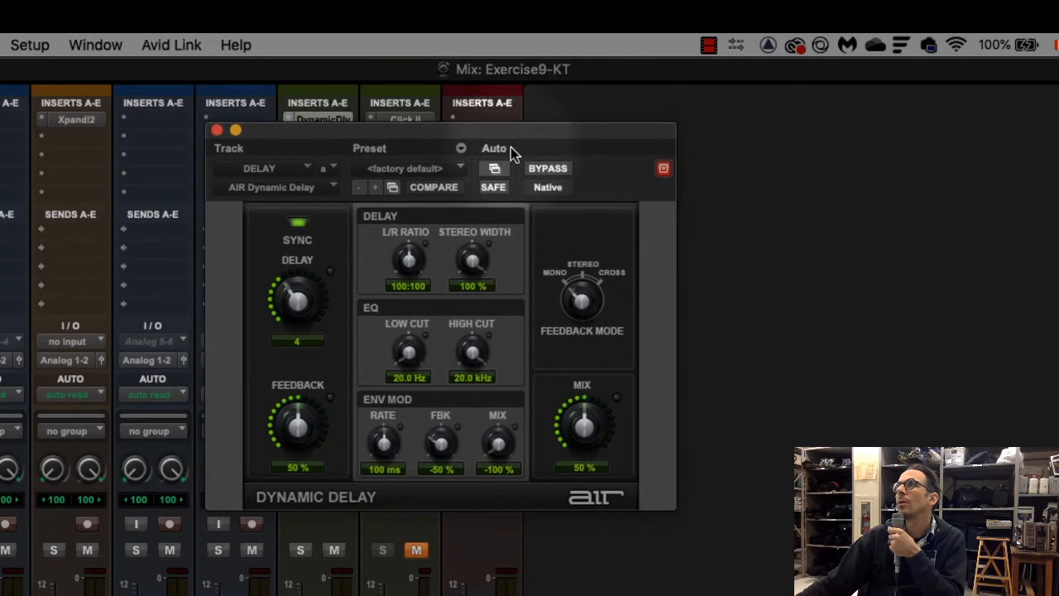
{"action": "left_click", "coordinate": [429, 171]}
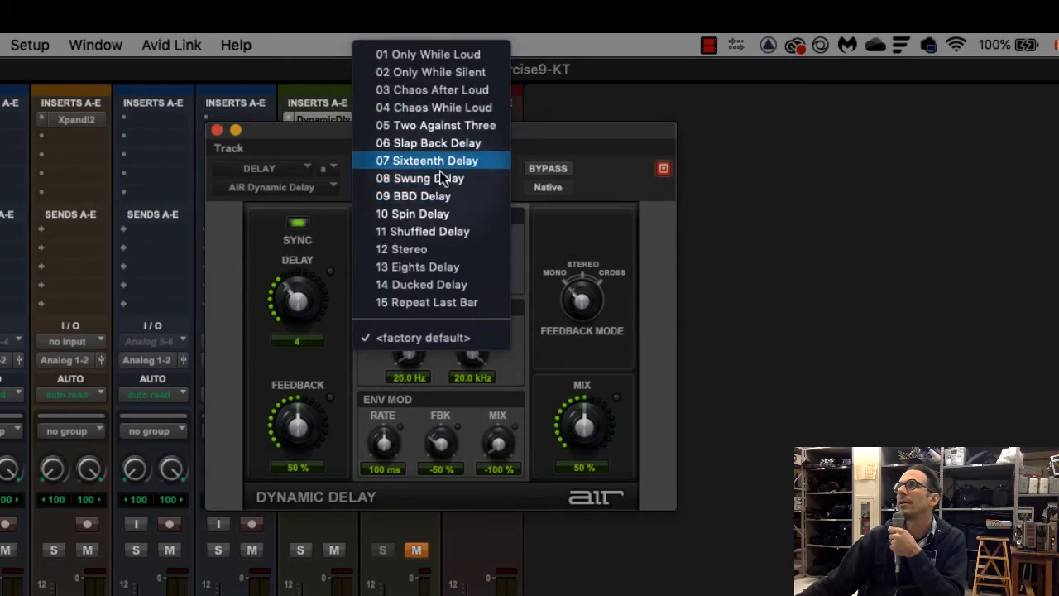
{"action": "left_click", "coordinate": [434, 127]}
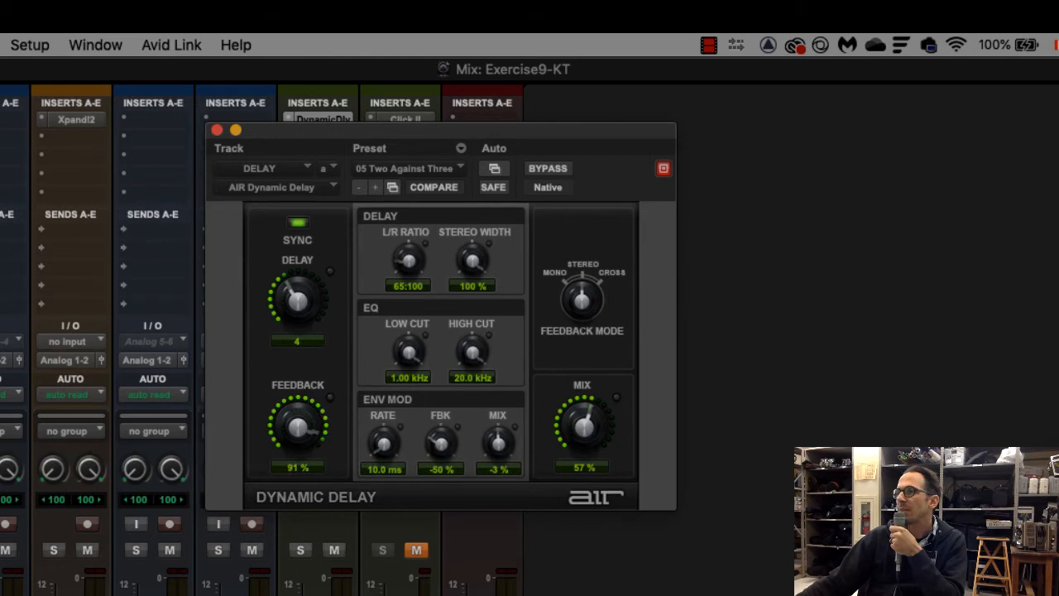
Lower the Feedback parameter of the Dynamic Delay plug-in to 40%
{"action": "key", "text": "super+Tab"}
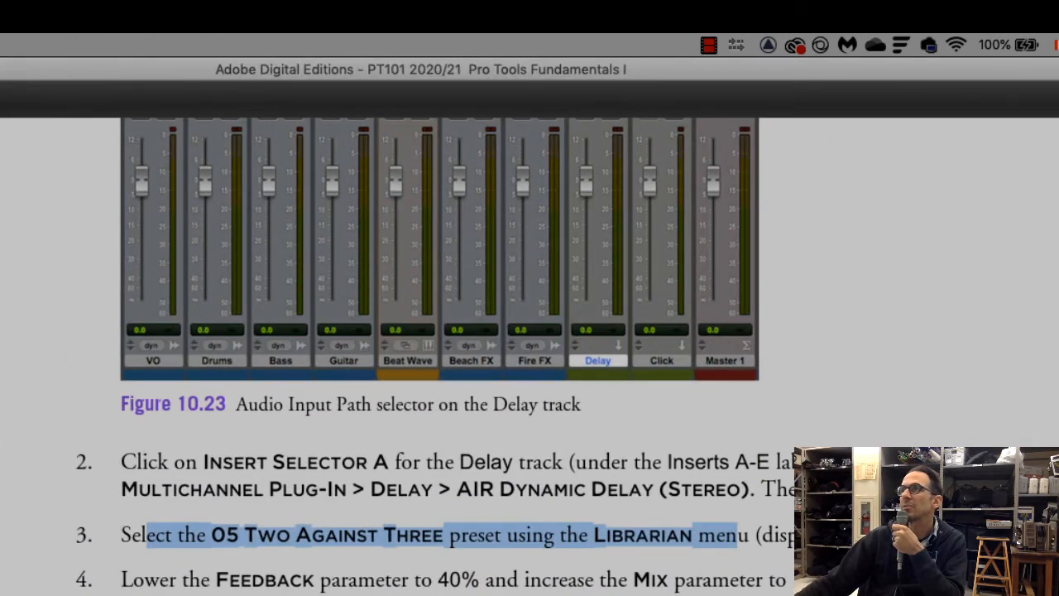
{"action": "key", "text": "super+Tab"}
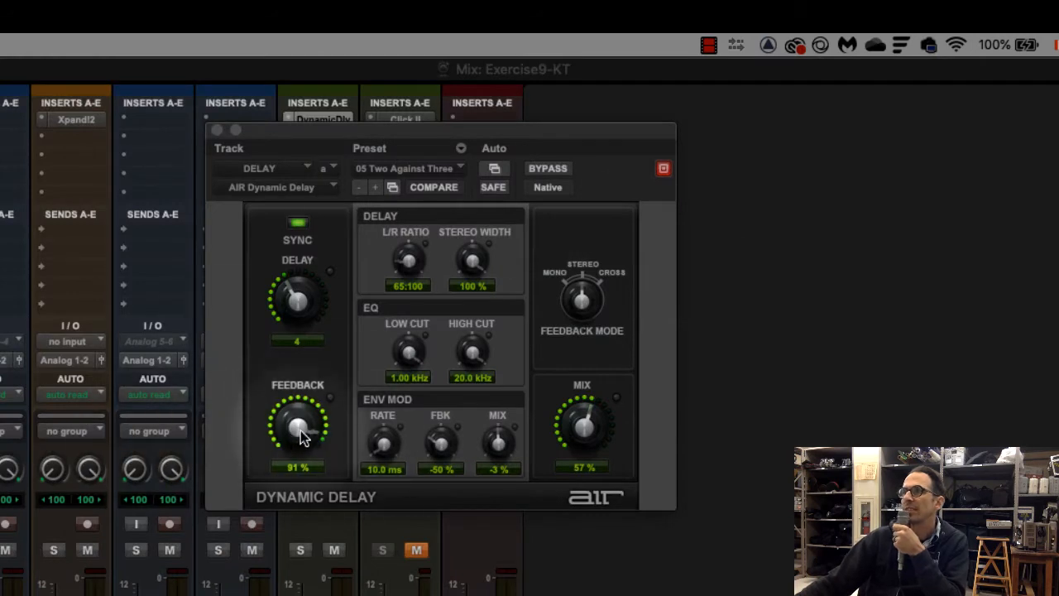
{"action": "left_click_drag", "start_coordinate": [300, 430], "coordinate": [301, 424]}
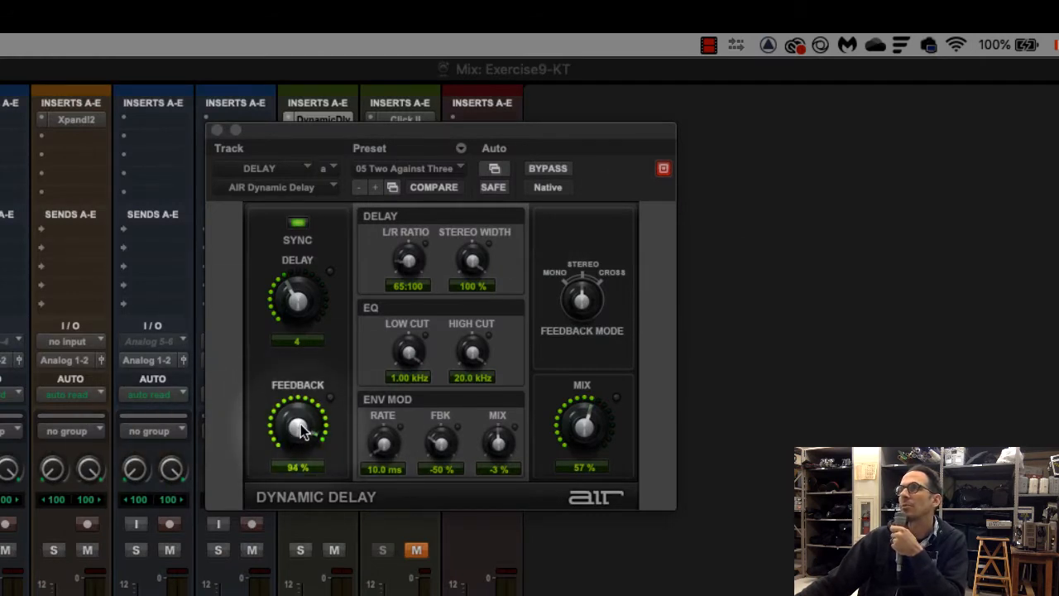
{"action": "left_click", "coordinate": [292, 468]}
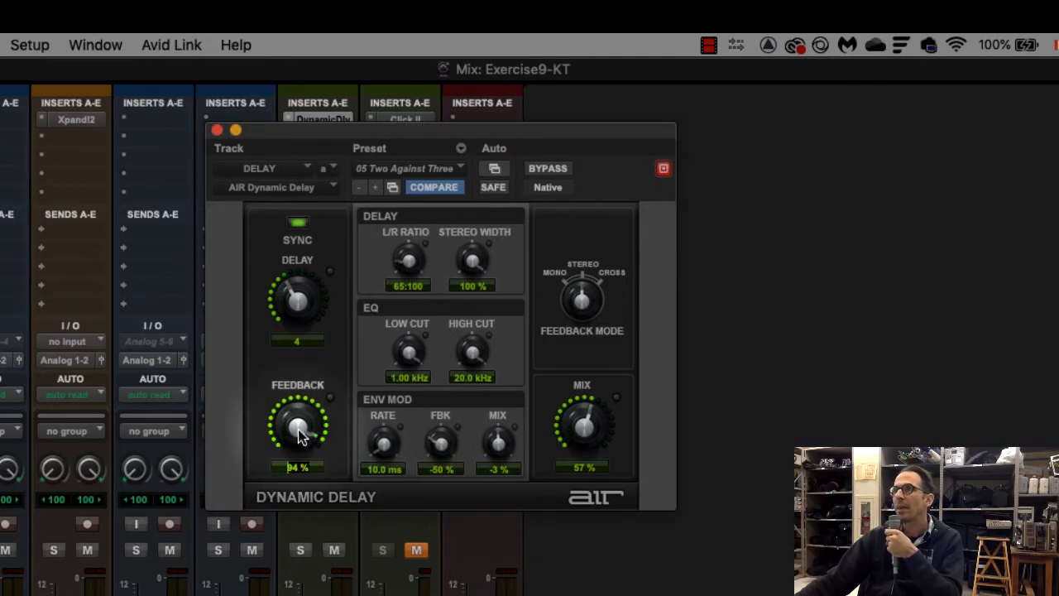
{"action": "left_click_drag", "start_coordinate": [299, 437], "coordinate": [313, 534]}
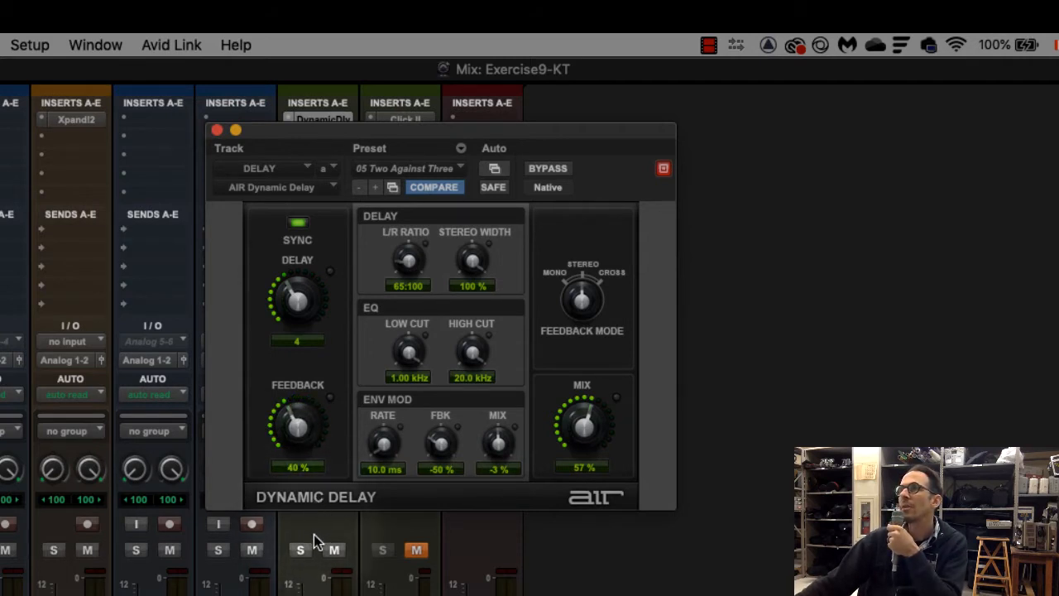
Try several Mix levels in the Dynamic Delay plug-in and set the Mix parameter to 100%
{"action": "left_click_drag", "start_coordinate": [589, 428], "coordinate": [561, 281]}
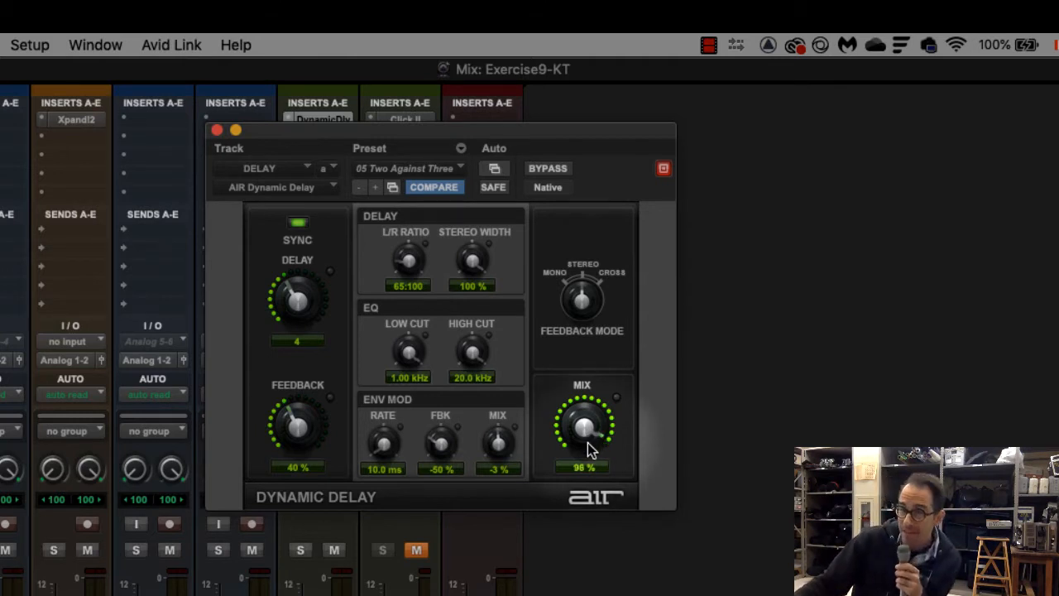
{"action": "left_click_drag", "start_coordinate": [587, 441], "coordinate": [584, 516]}
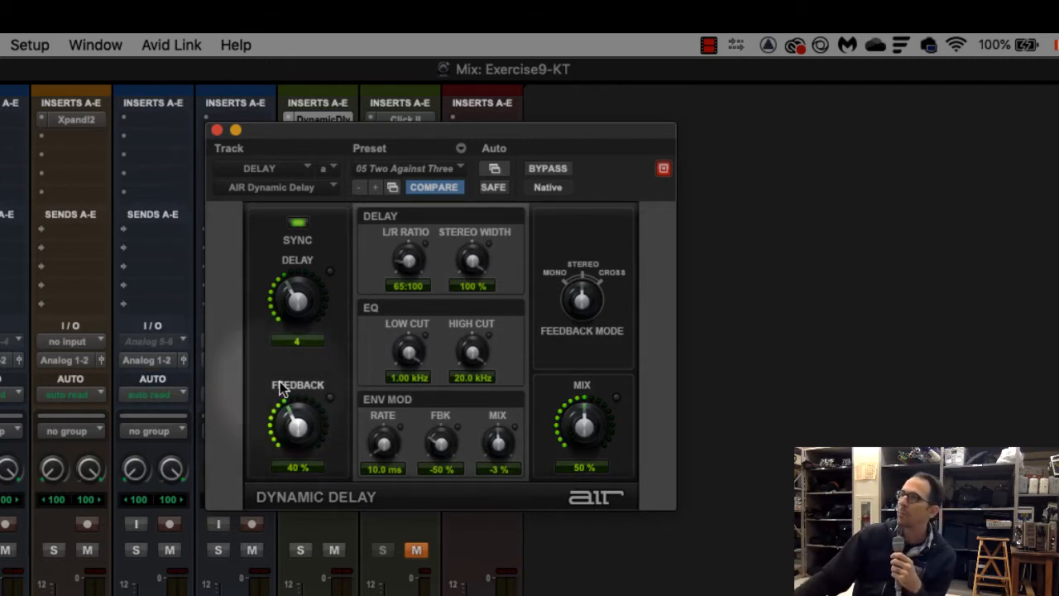
{"action": "left_click_drag", "start_coordinate": [584, 435], "coordinate": [583, 294]}
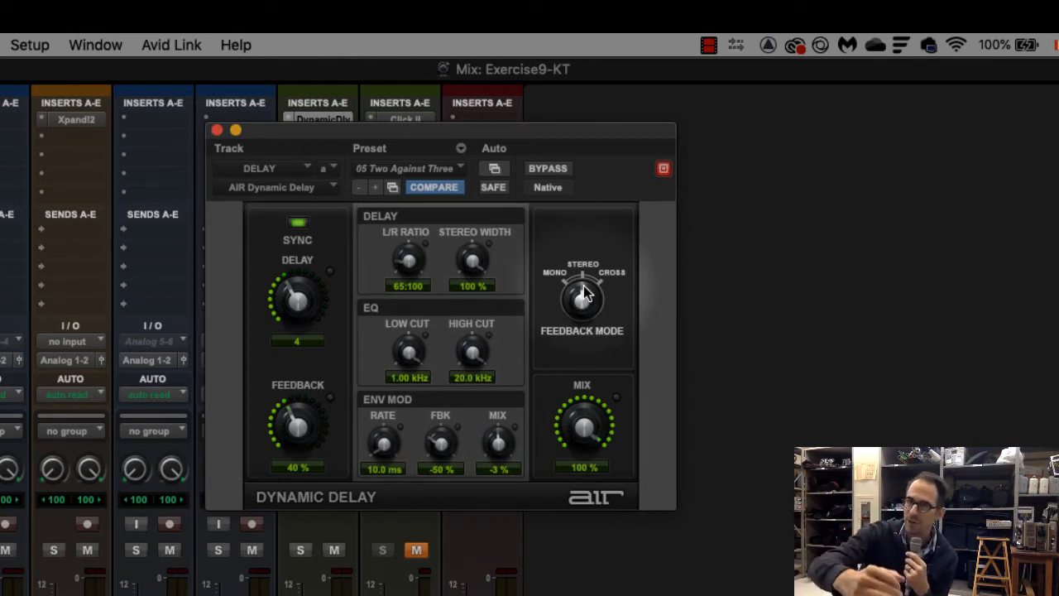
{"action": "left_click_drag", "start_coordinate": [591, 442], "coordinate": [588, 582]}
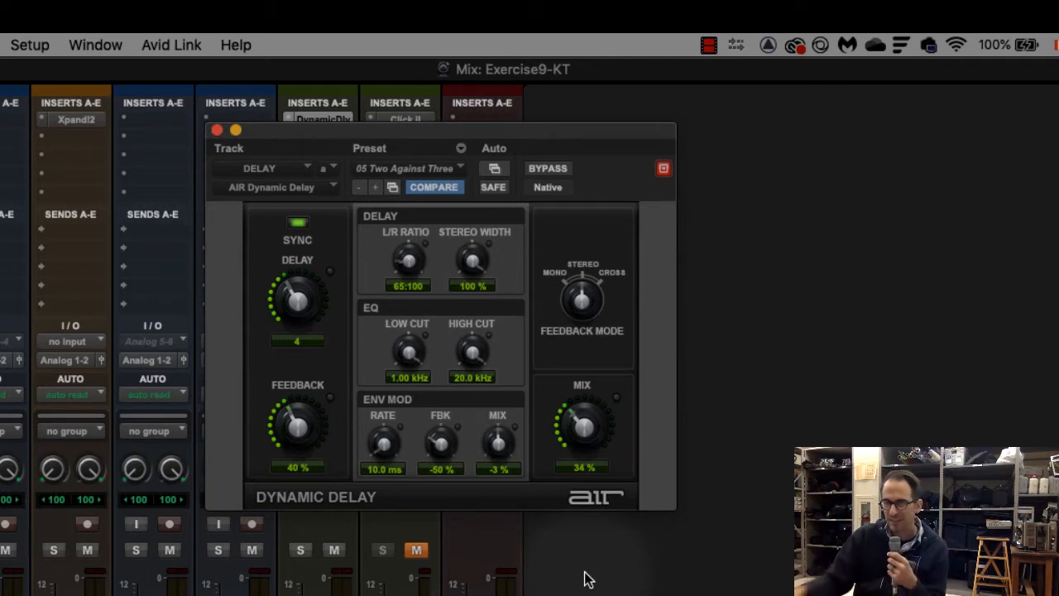
{"action": "left_click_drag", "start_coordinate": [585, 579], "coordinate": [600, 433]}
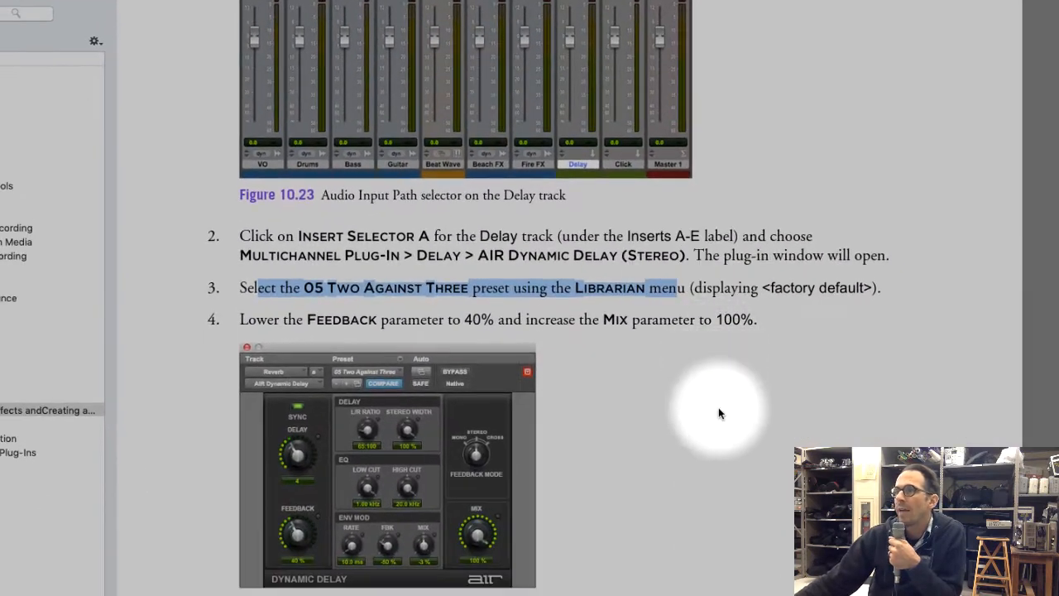
Switch to Adobe Digital Editions and read the instructions for assigning sends on the VO and Fire FX tracks
{"action": "left_click", "coordinate": [722, 422]}
{"action": "scroll", "coordinate": [722, 423], "scroll_direction": "down", "scroll_amount": 10}
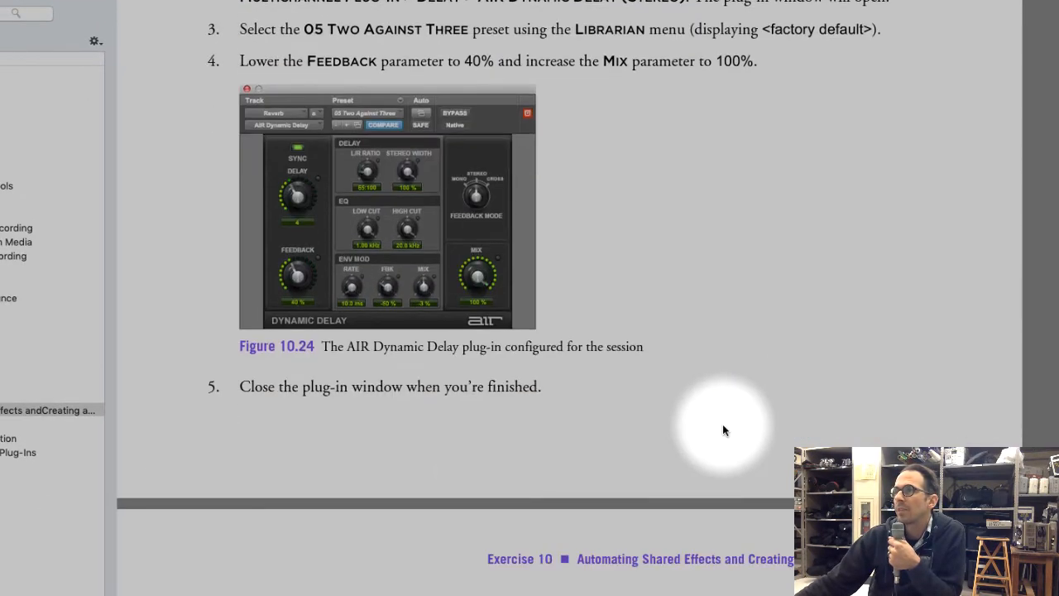
{"action": "scroll", "coordinate": [722, 426], "scroll_direction": "down", "scroll_amount": 11}
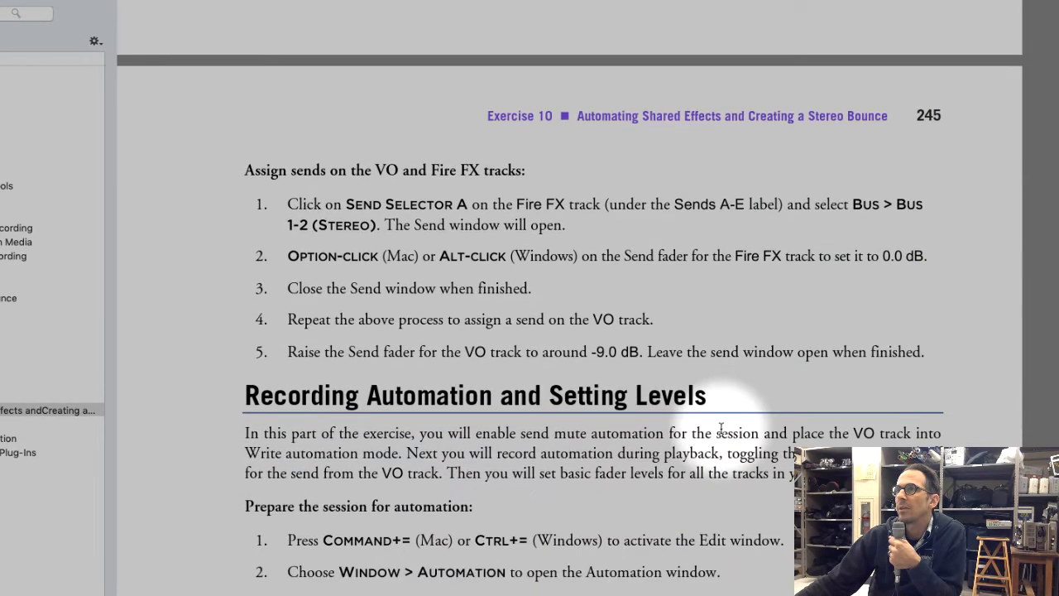
{"action": "scroll", "coordinate": [692, 411], "scroll_direction": "down", "scroll_amount": 2}
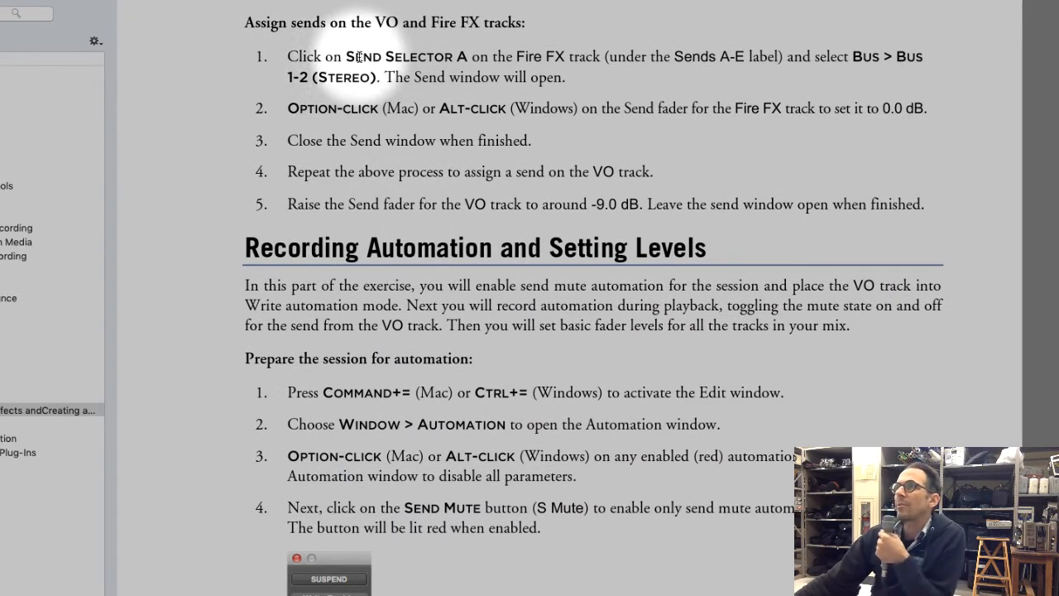
{"action": "left_click_drag", "start_coordinate": [345, 56], "coordinate": [619, 81]}
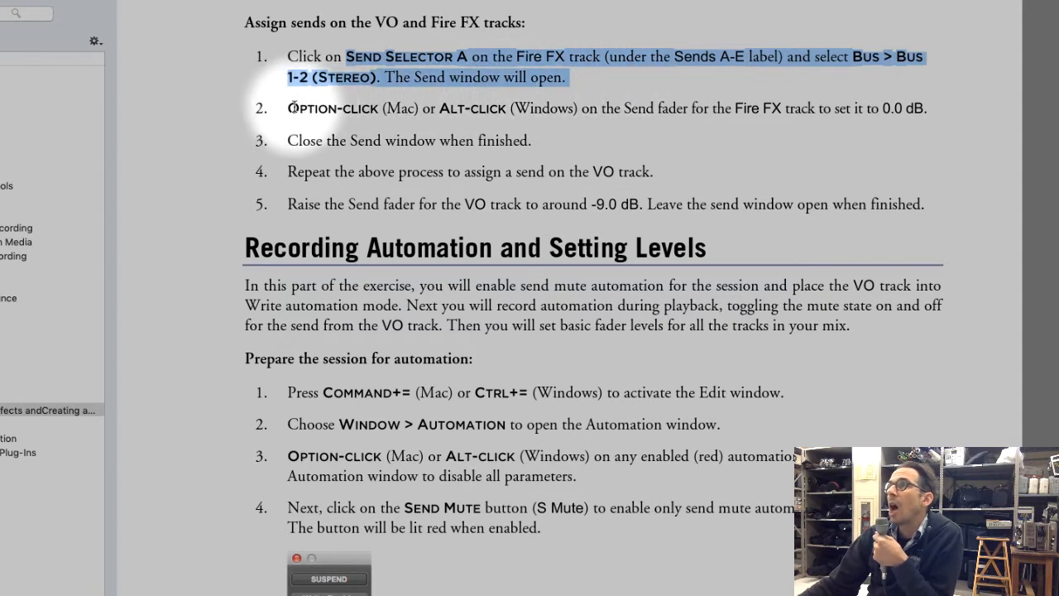
{"action": "left_click_drag", "start_coordinate": [278, 109], "coordinate": [933, 110]}
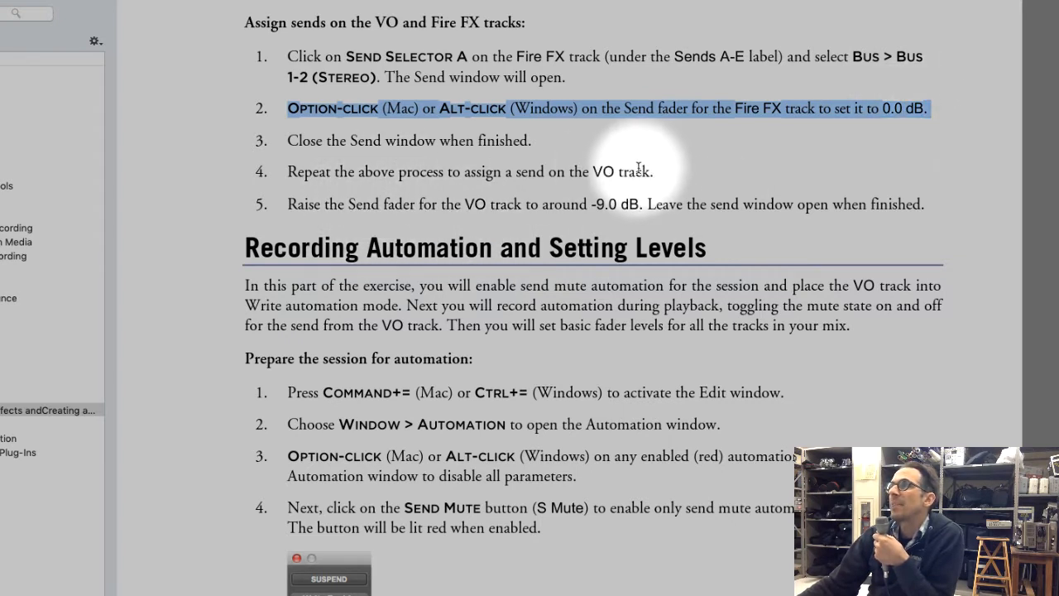
{"action": "left_click", "coordinate": [299, 205]}
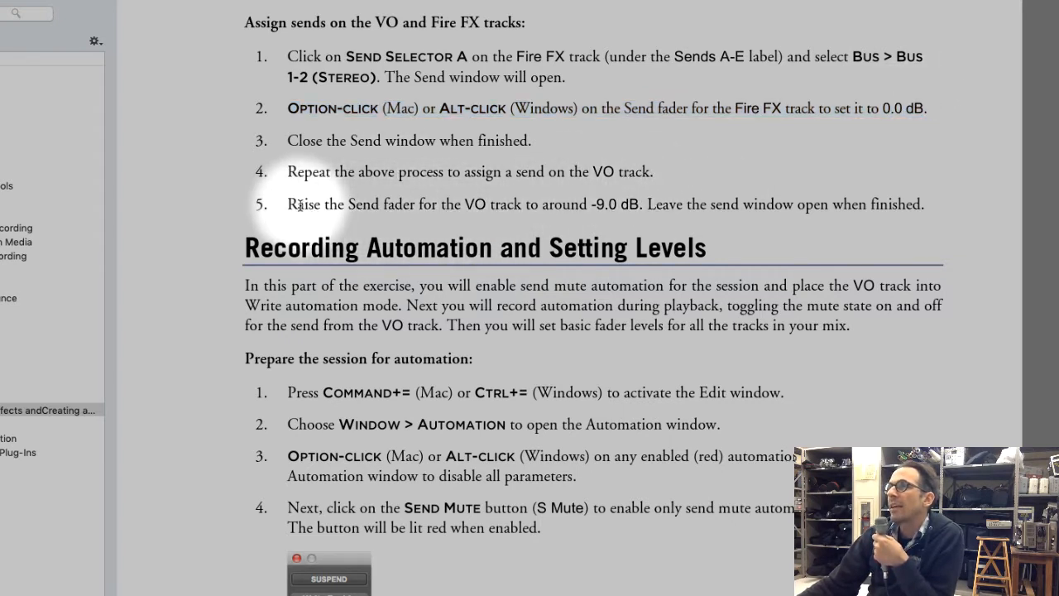
{"action": "left_click_drag", "start_coordinate": [299, 205], "coordinate": [633, 202]}
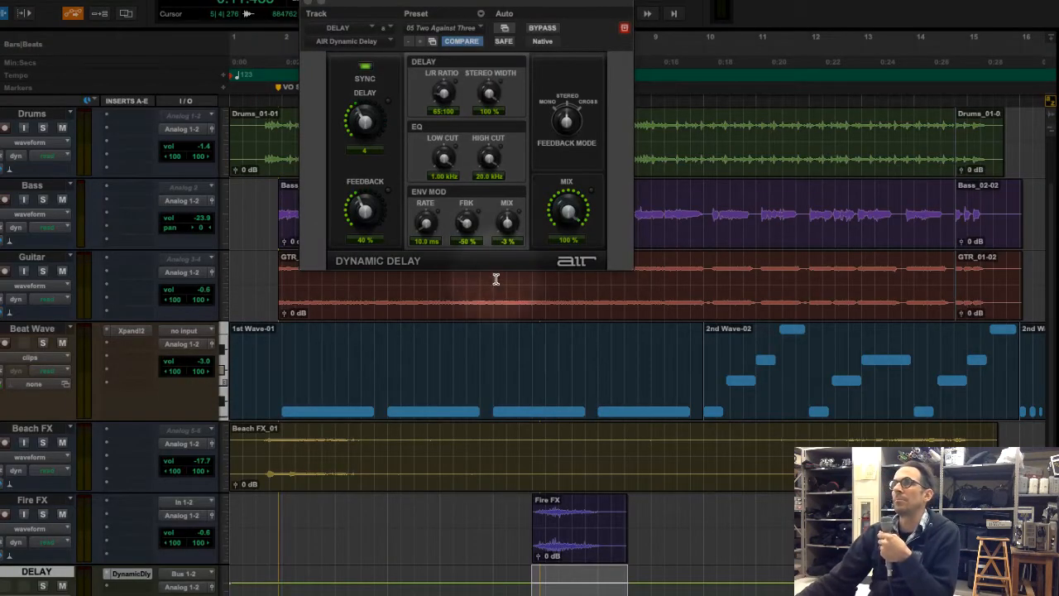
Switch to Pro Tools, close the Dynamic Delay plug-in window and bring up the Mix window
{"action": "left_click", "coordinate": [256, 2]}
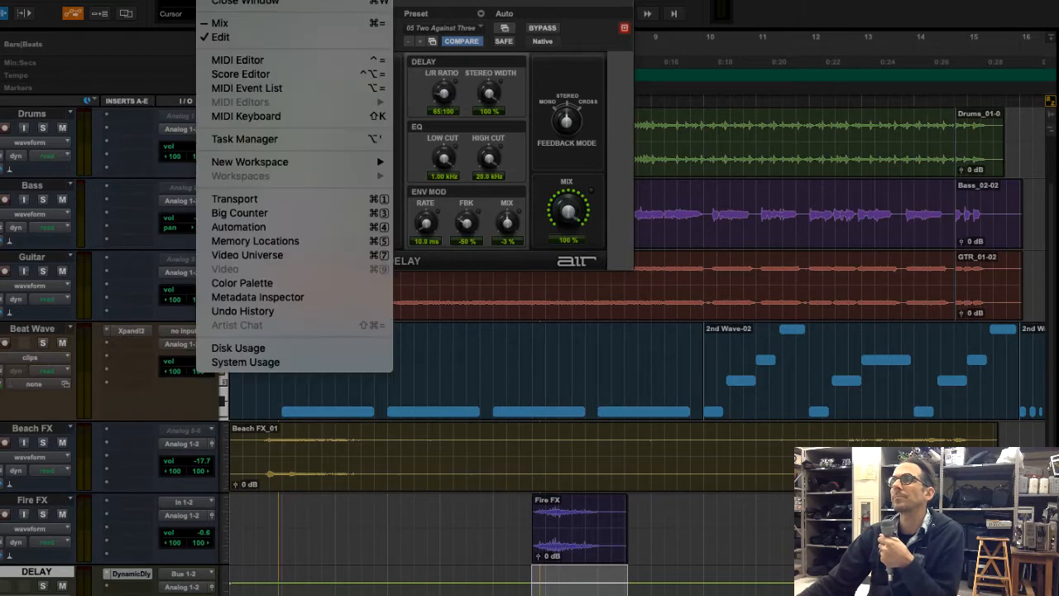
{"action": "left_click", "coordinate": [522, 63]}
{"action": "left_click", "coordinate": [307, 3]}
{"action": "left_click", "coordinate": [256, 1]}
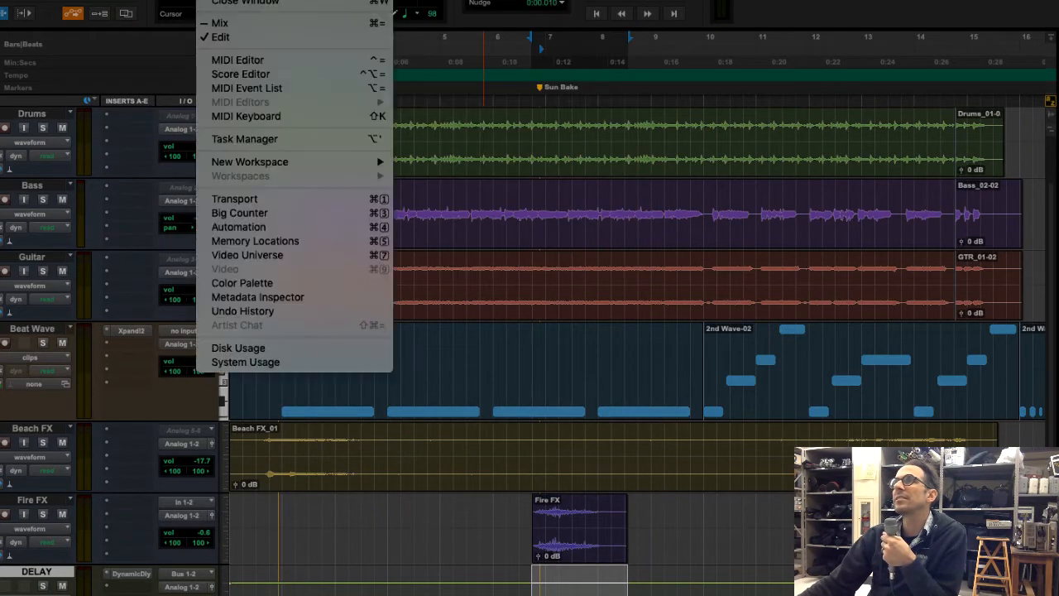
{"action": "left_click", "coordinate": [269, 24]}
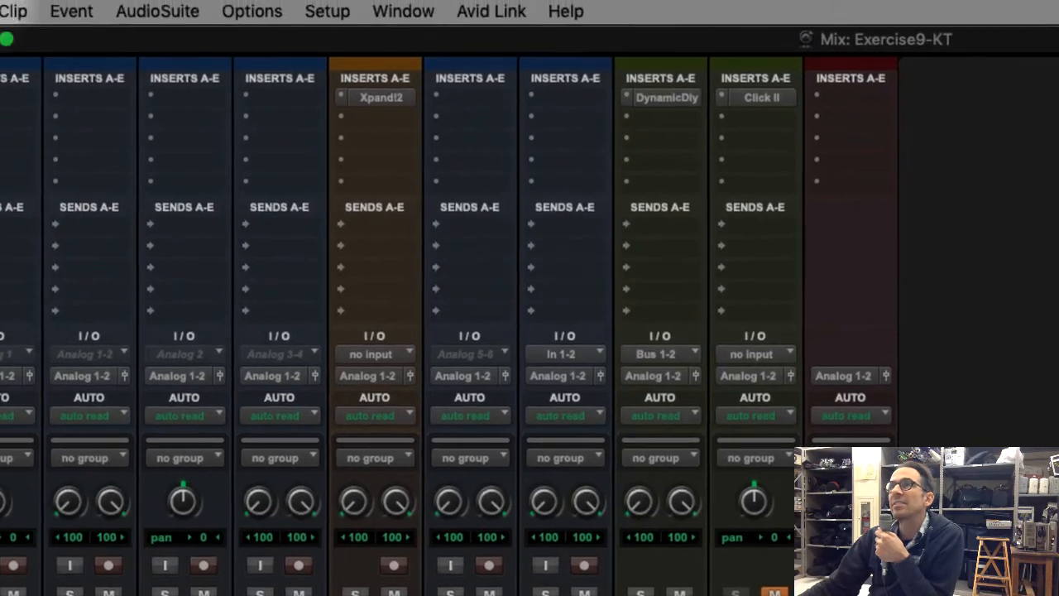
Check whether the Sends A-E view is enabled for the Mix window
{"action": "left_click", "coordinate": [158, 84]}
{"action": "mouse_move", "coordinate": [160, 112]}
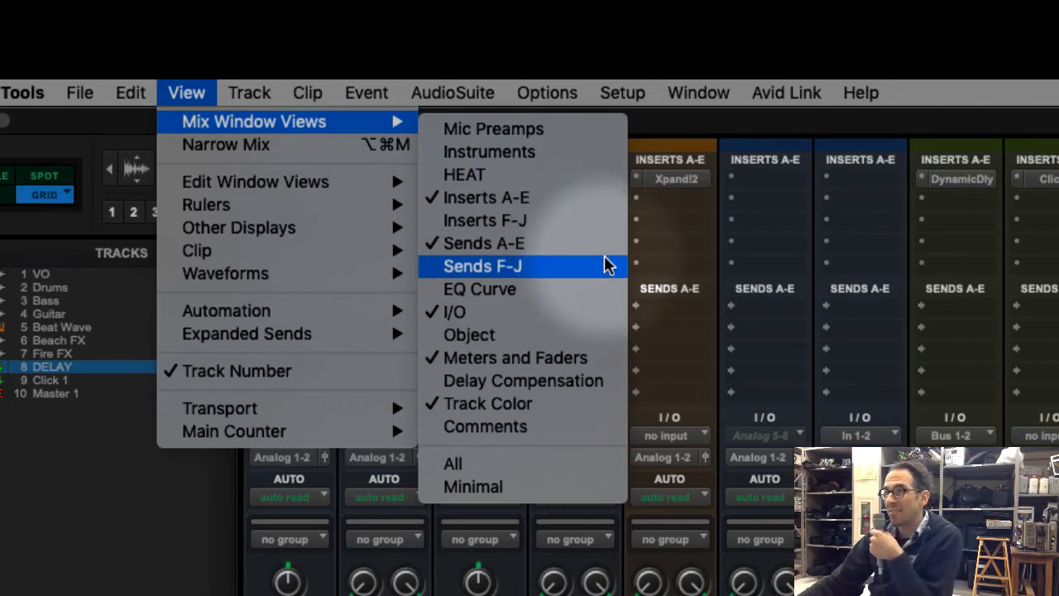
{"action": "left_click", "coordinate": [1017, 238]}
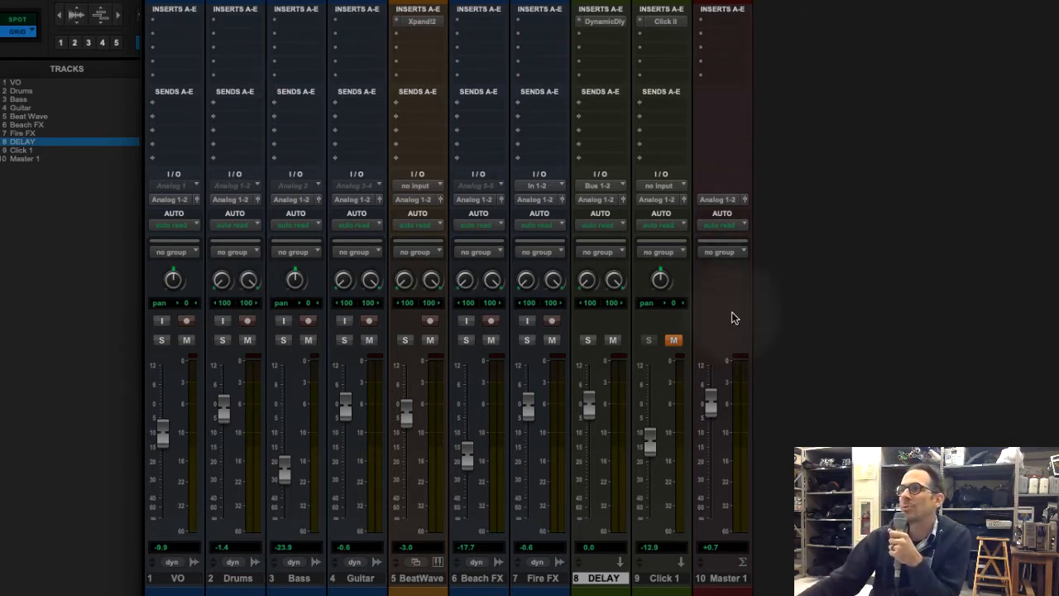
Assign send A on the Fire FX track to Bus 1-2 (Stereo)
{"action": "left_click", "coordinate": [540, 578]}
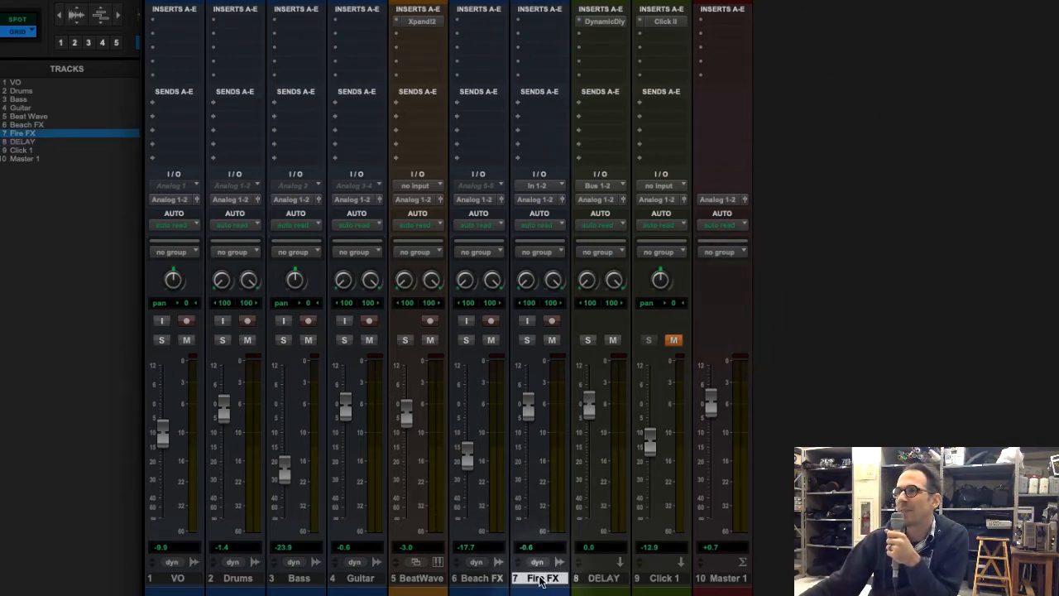
{"action": "left_click", "coordinate": [603, 578]}
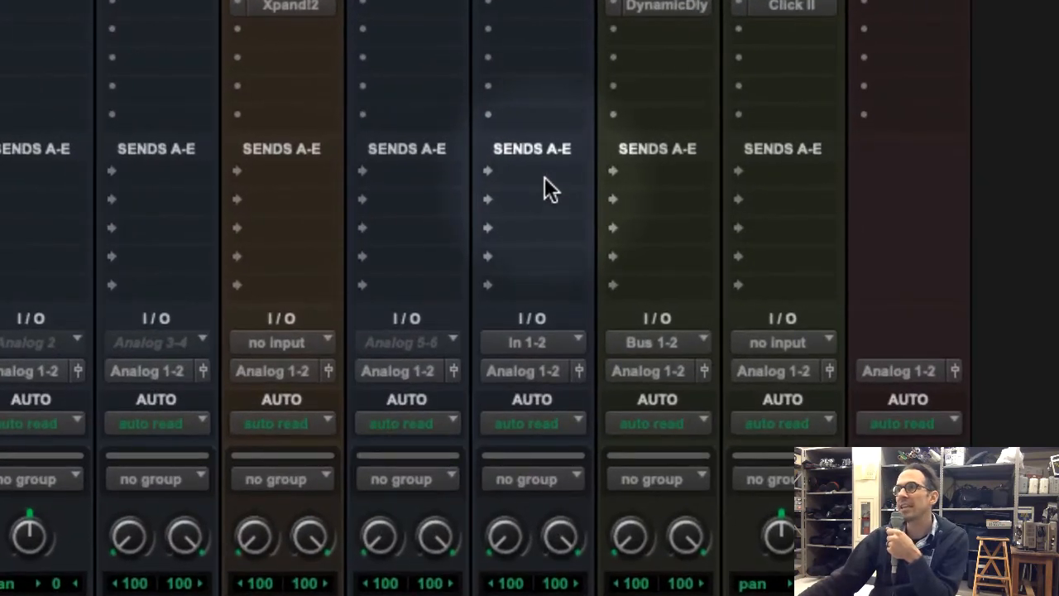
{"action": "left_click", "coordinate": [545, 105]}
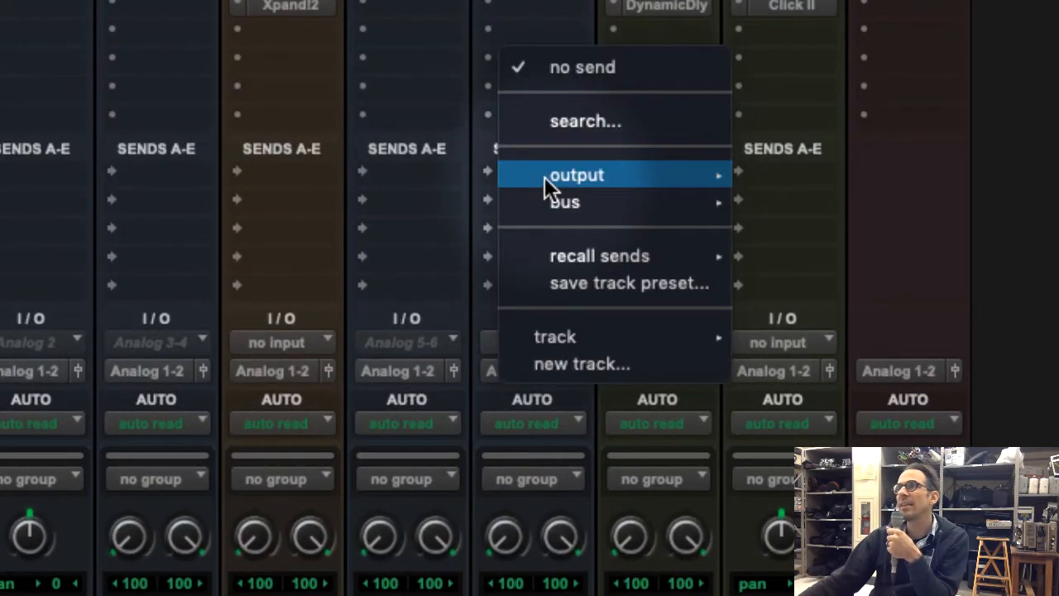
{"action": "mouse_move", "coordinate": [610, 208]}
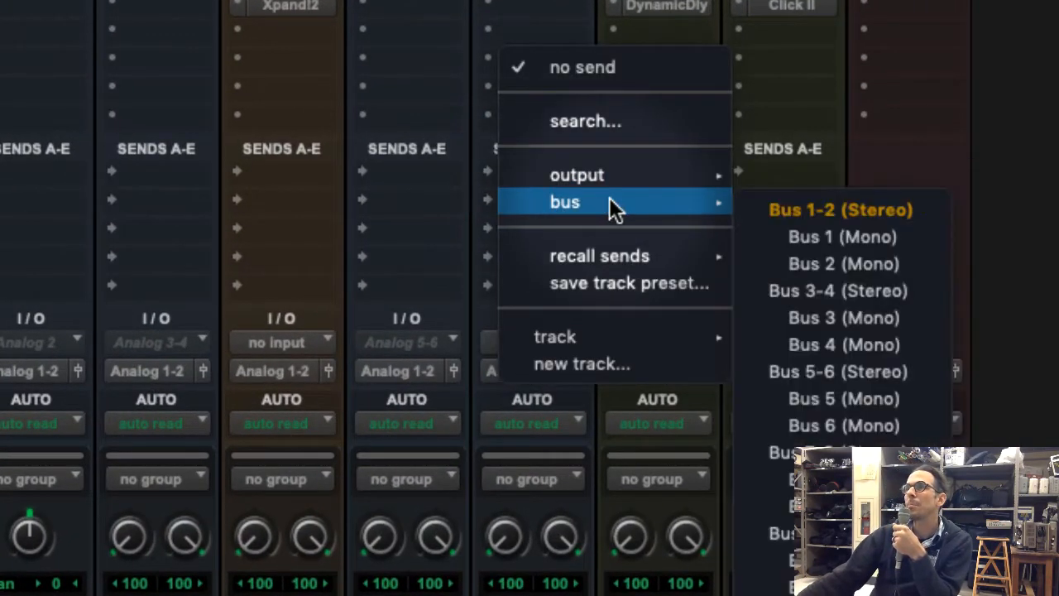
{"action": "left_click", "coordinate": [926, 217]}
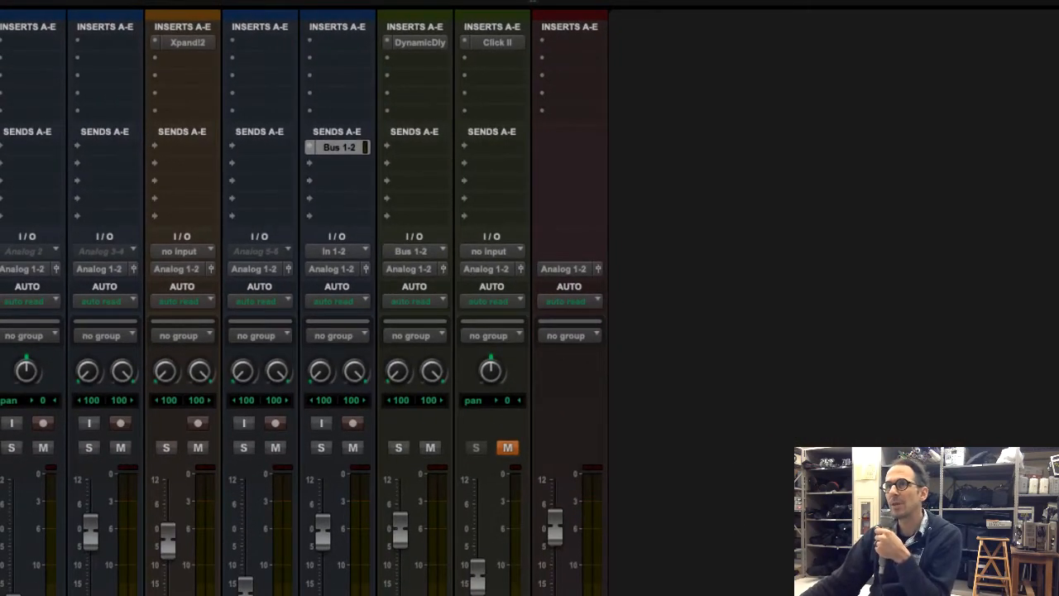
Open the Fire FX track's send A window, move it clear of the mixer channels and set its fader to 0.0 dB
{"action": "left_click", "coordinate": [337, 147]}
{"action": "left_click_drag", "start_coordinate": [463, 41], "coordinate": [686, 40]}
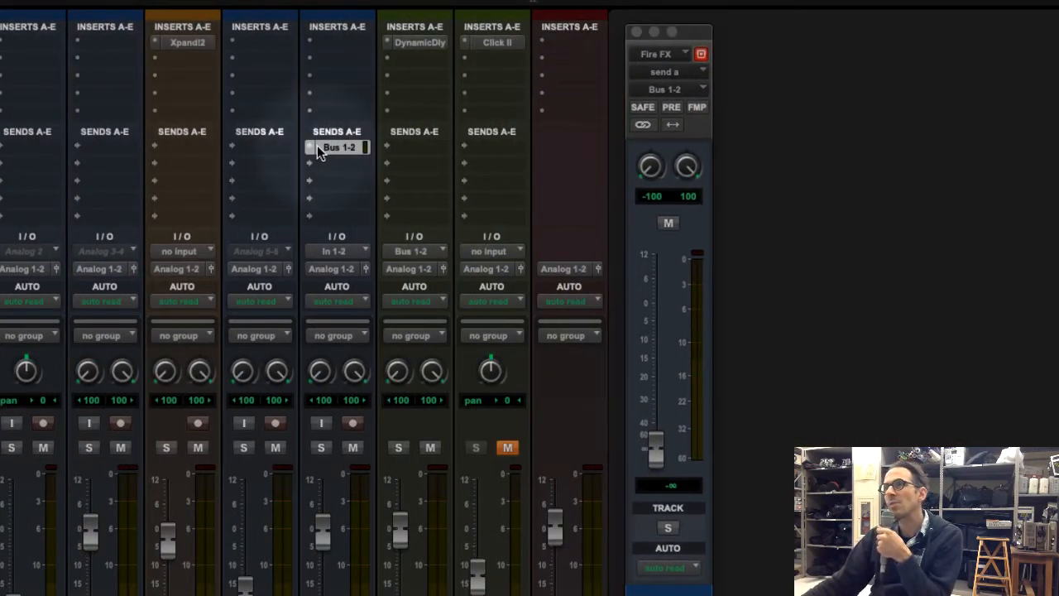
{"action": "left_click", "coordinate": [655, 445], "text": "alt"}
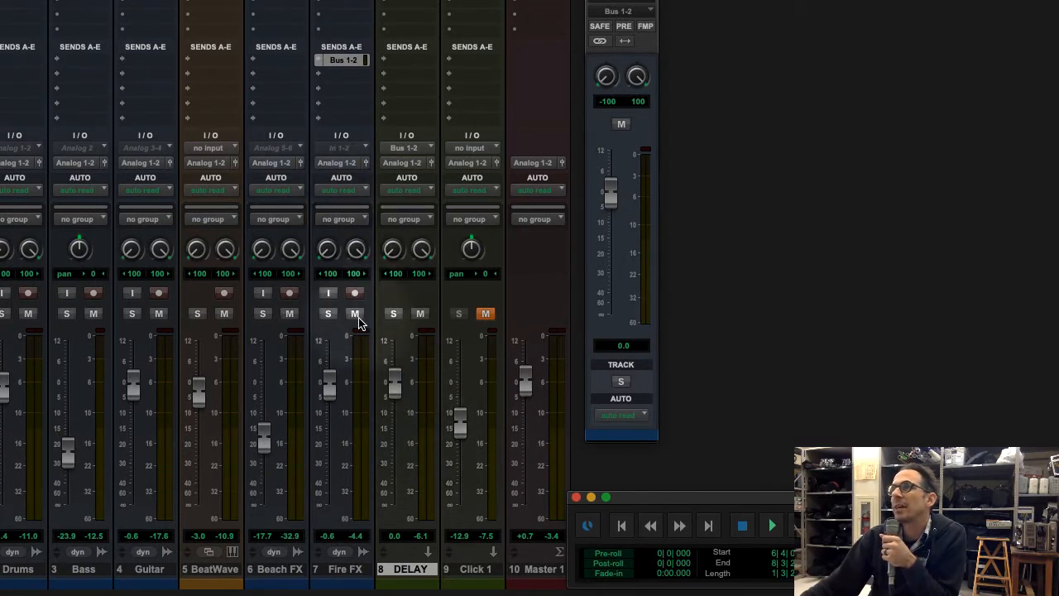
Solo the Fire FX and DELAY tracks in the Mix window
{"action": "left_click", "coordinate": [327, 312]}
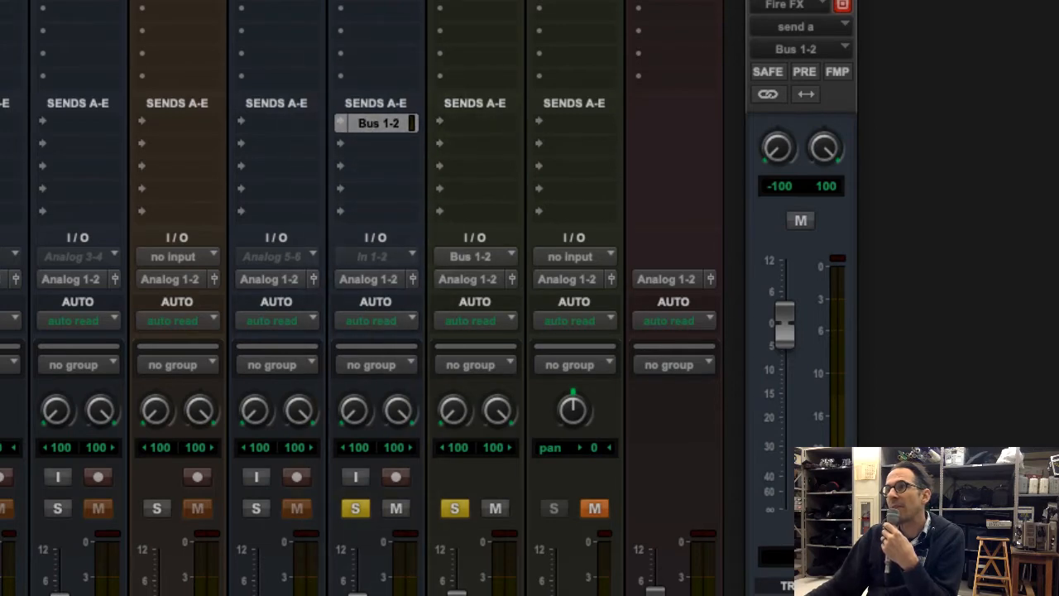
{"action": "scroll", "coordinate": [479, 58], "scroll_direction": "up", "scroll_amount": 3}
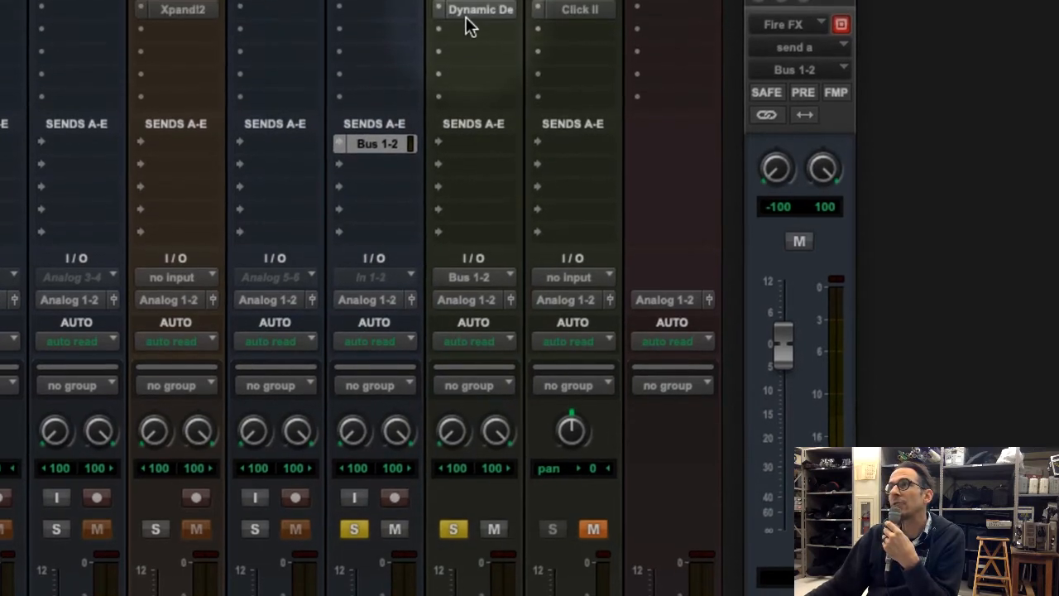
Review the Dynamic Delay plug-in settings on the DELAY track and the track's output assignment
{"action": "left_click", "coordinate": [474, 66]}
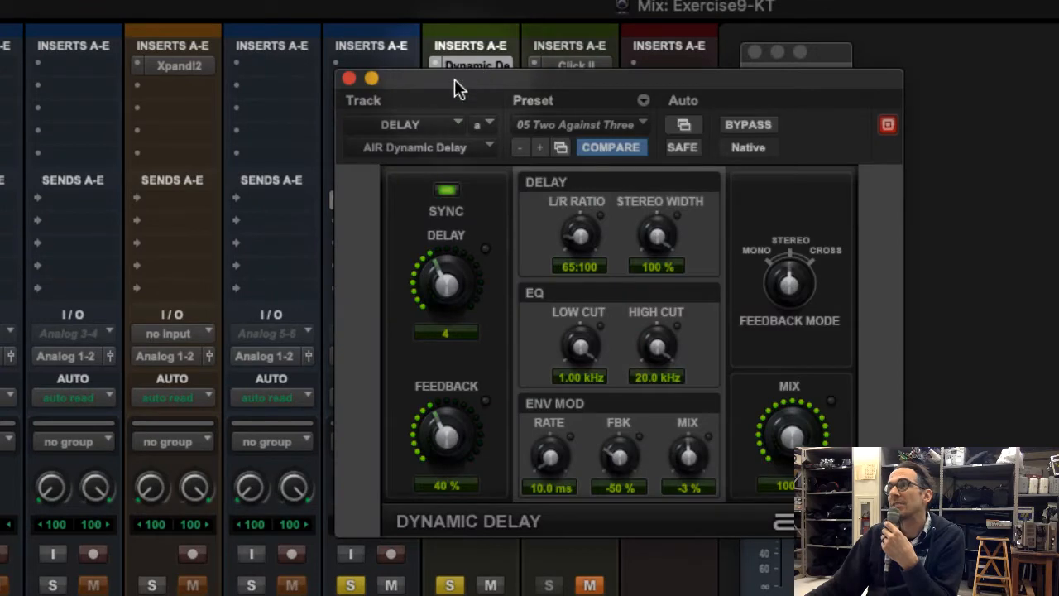
{"action": "left_click_drag", "start_coordinate": [454, 79], "coordinate": [880, 82]}
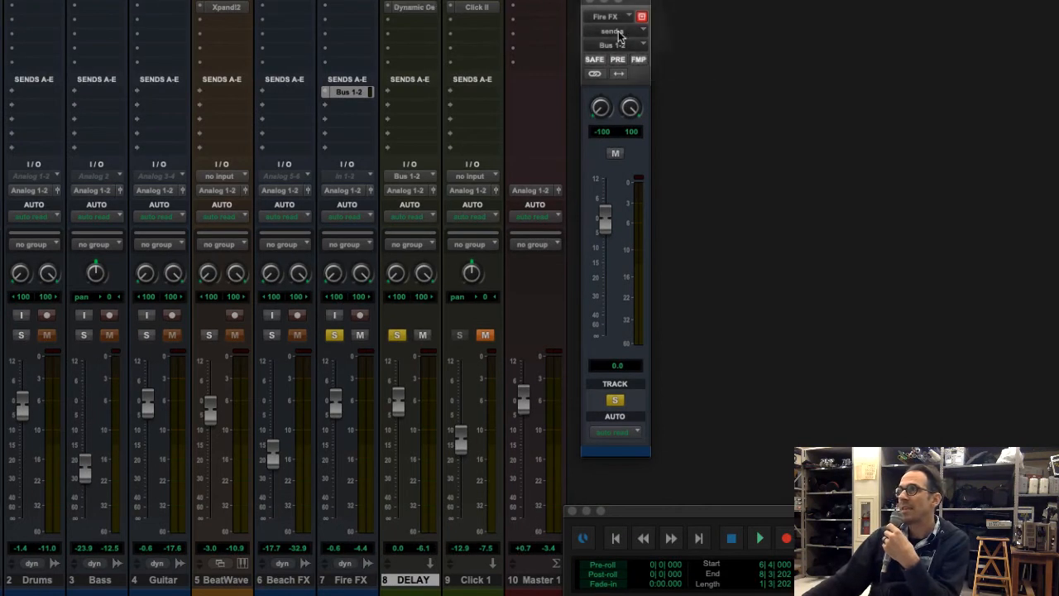
{"action": "left_click", "coordinate": [412, 192]}
{"action": "mouse_move", "coordinate": [420, 190]}
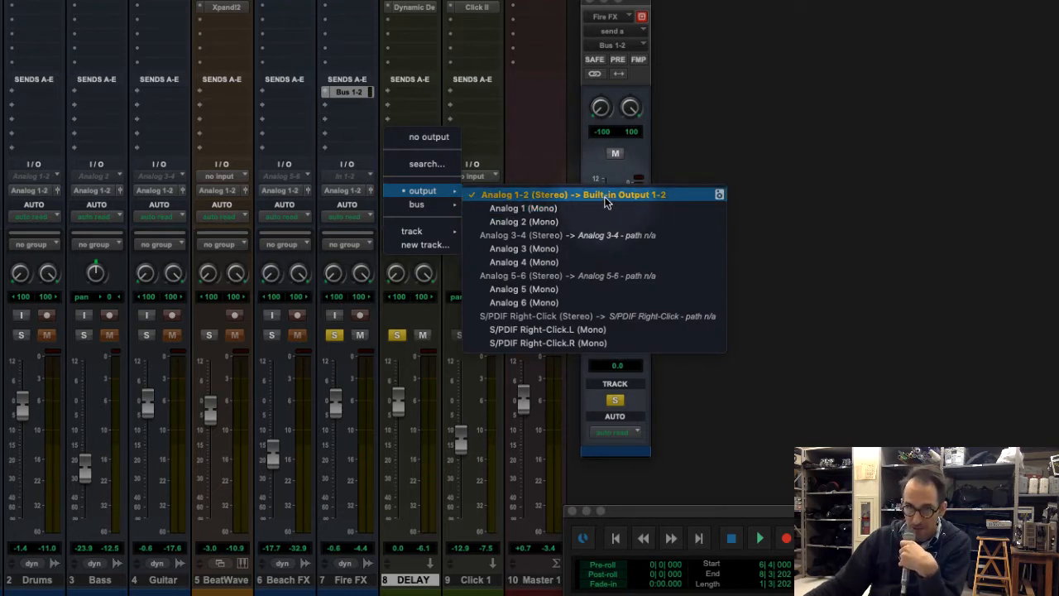
{"action": "left_click", "coordinate": [949, 263]}
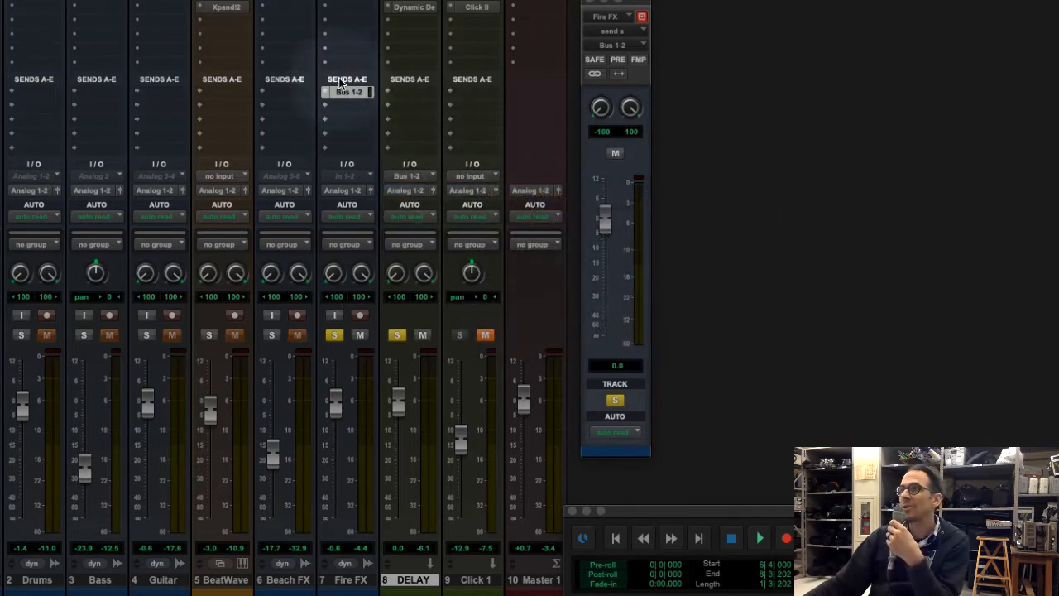
{"action": "left_click_drag", "start_coordinate": [339, 83], "coordinate": [346, 91]}
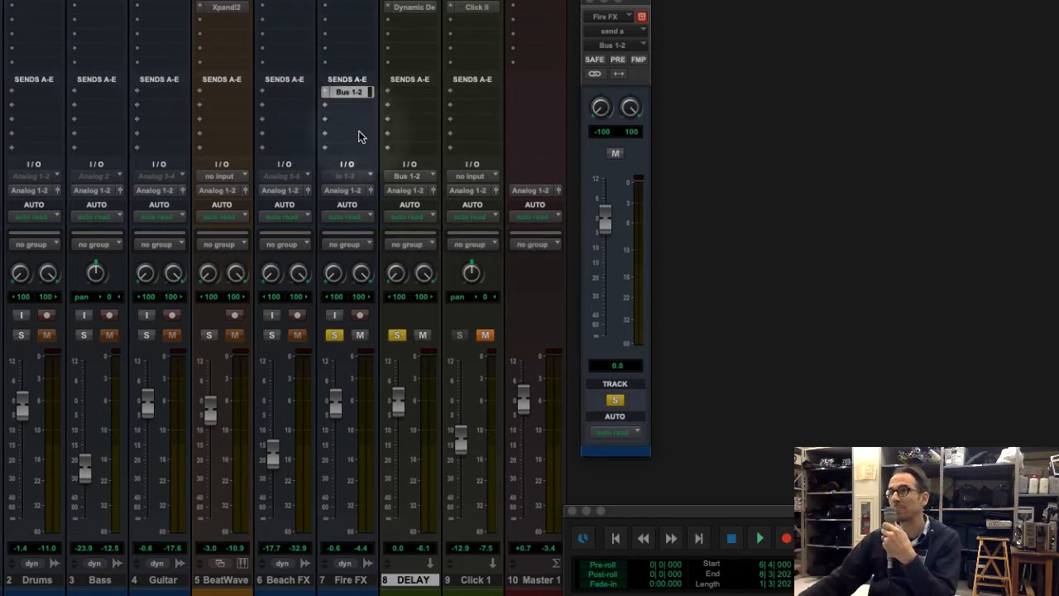
Play back the soloed Fire FX and DELAY tracks to audition the delay at the current send level
{"action": "left_click", "coordinate": [759, 540]}
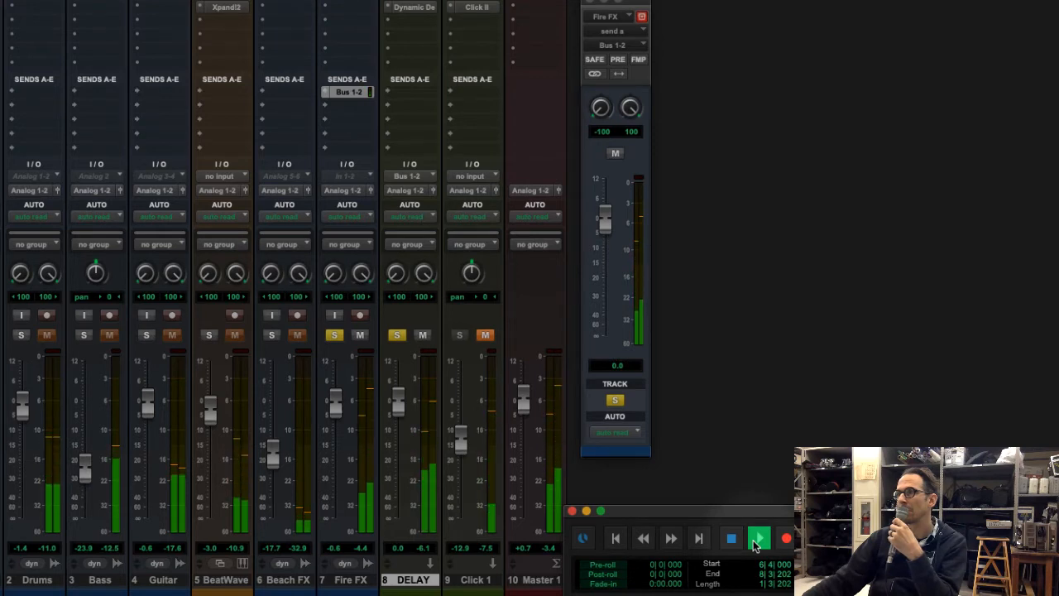
{"action": "left_click", "coordinate": [615, 154]}
{"action": "key", "text": "space"}
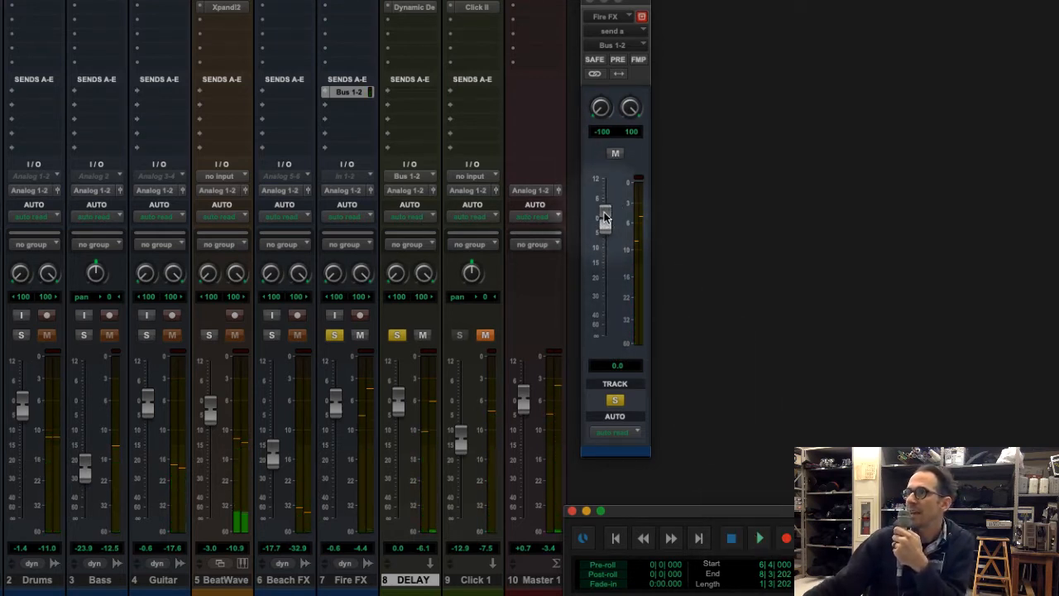
{"action": "left_click", "coordinate": [760, 538]}
Audition the delay with the Fire FX send fader at -51.0 dB and again at +12.0 dB
{"action": "left_click_drag", "start_coordinate": [604, 221], "coordinate": [607, 332]}
{"action": "left_click", "coordinate": [761, 538]}
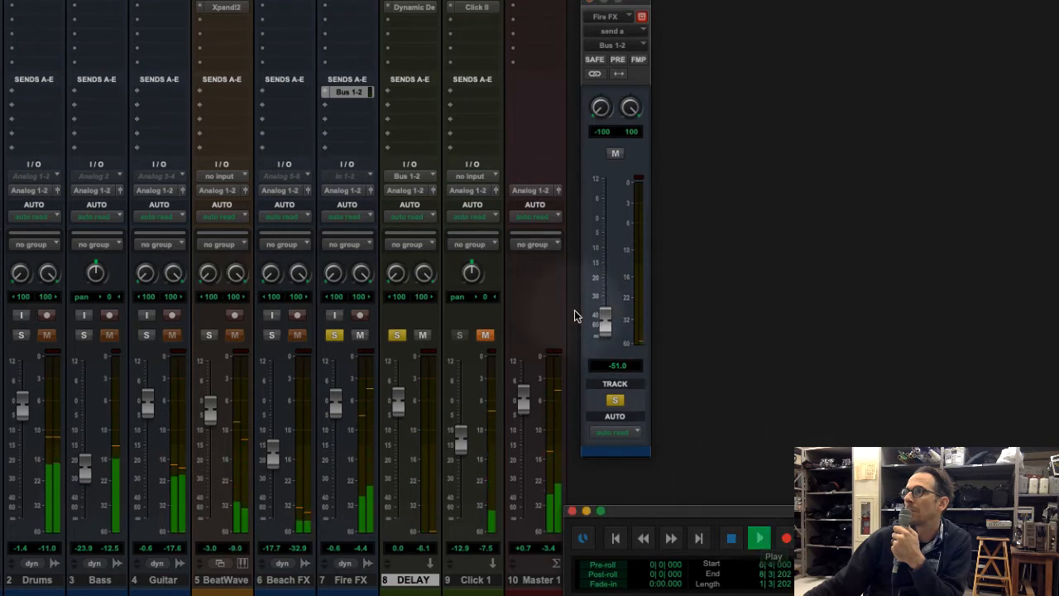
{"action": "left_click_drag", "start_coordinate": [604, 321], "coordinate": [608, 151]}
{"action": "left_click", "coordinate": [761, 540]}
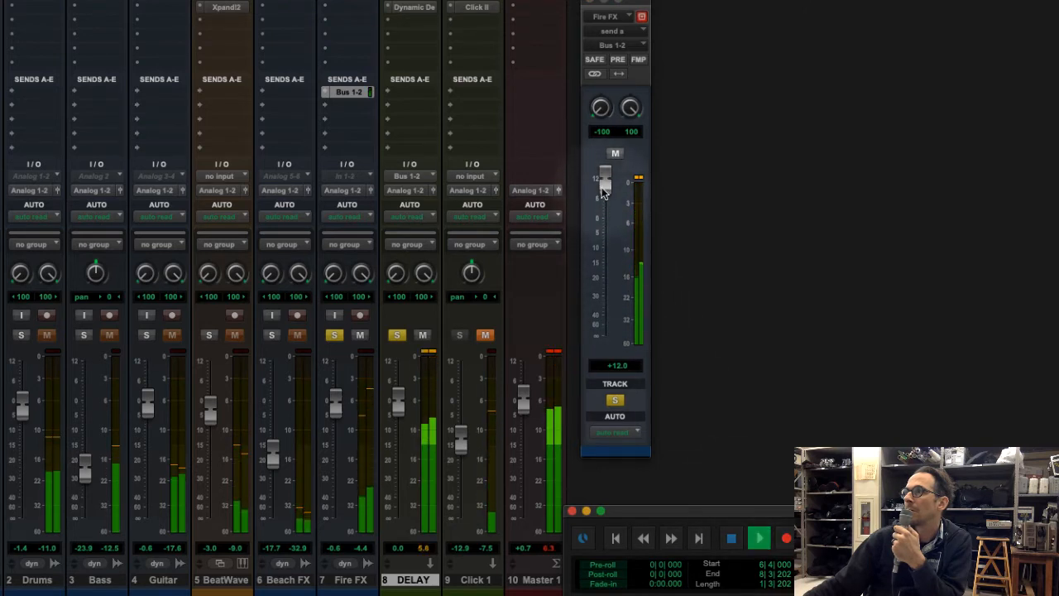
Lower the Fire FX send fader to +3.6 dB and on to -∞, and play back the result
{"action": "left_click_drag", "start_coordinate": [602, 186], "coordinate": [604, 206]}
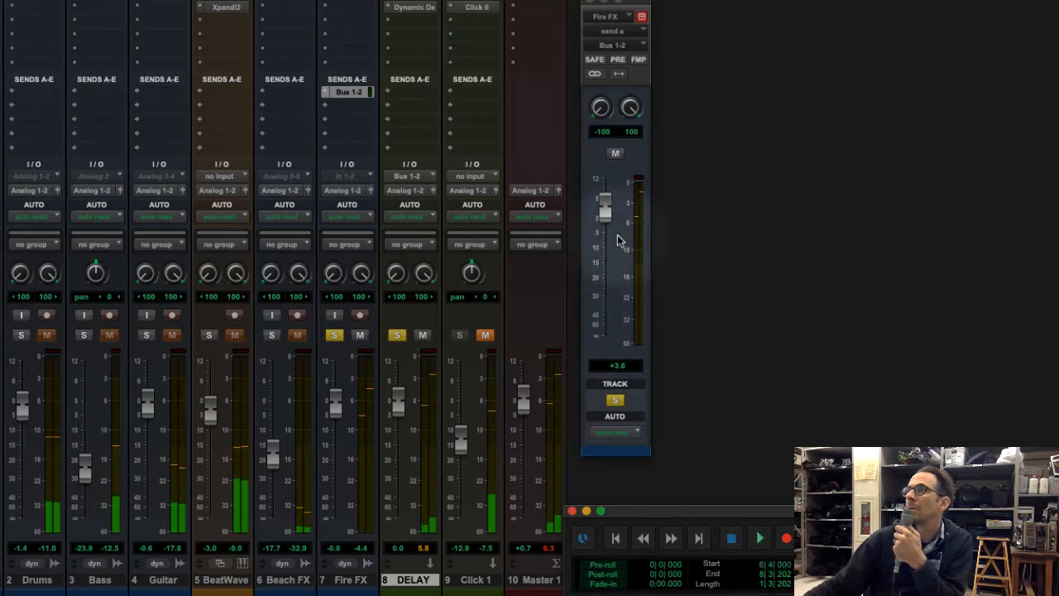
{"action": "left_click_drag", "start_coordinate": [604, 215], "coordinate": [607, 364]}
{"action": "left_click", "coordinate": [760, 539]}
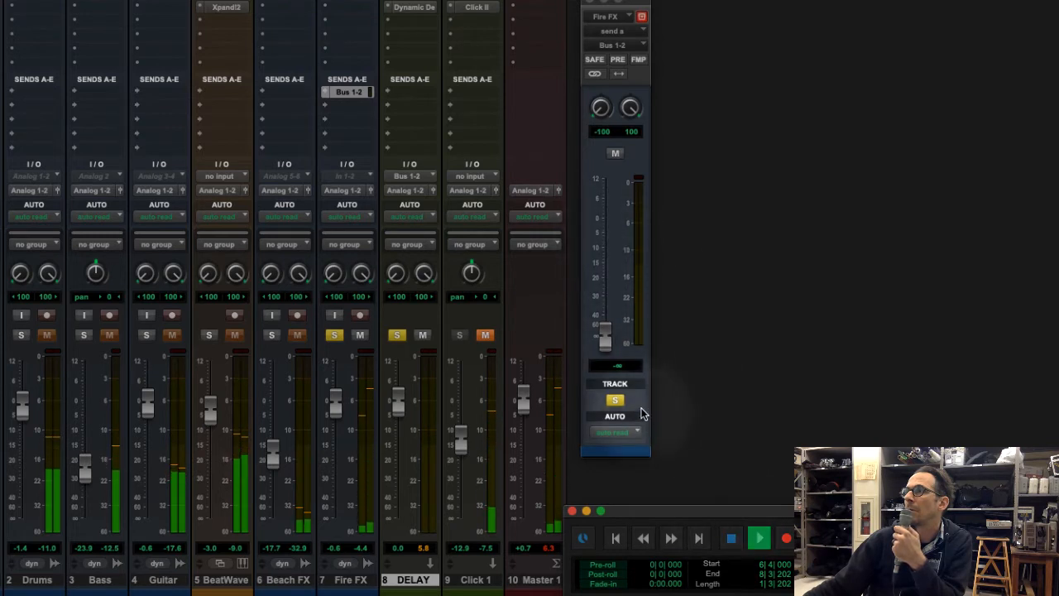
Raise the Fire FX send fader to +5.8 dB, play back the delay and stop
{"action": "left_click_drag", "start_coordinate": [604, 339], "coordinate": [584, 203]}
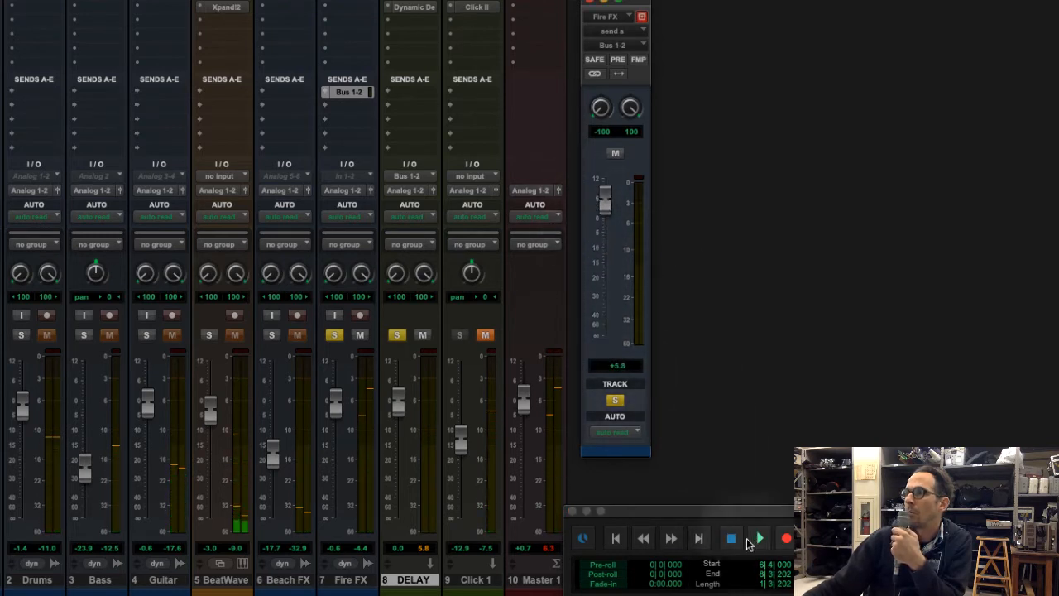
{"action": "left_click", "coordinate": [749, 542]}
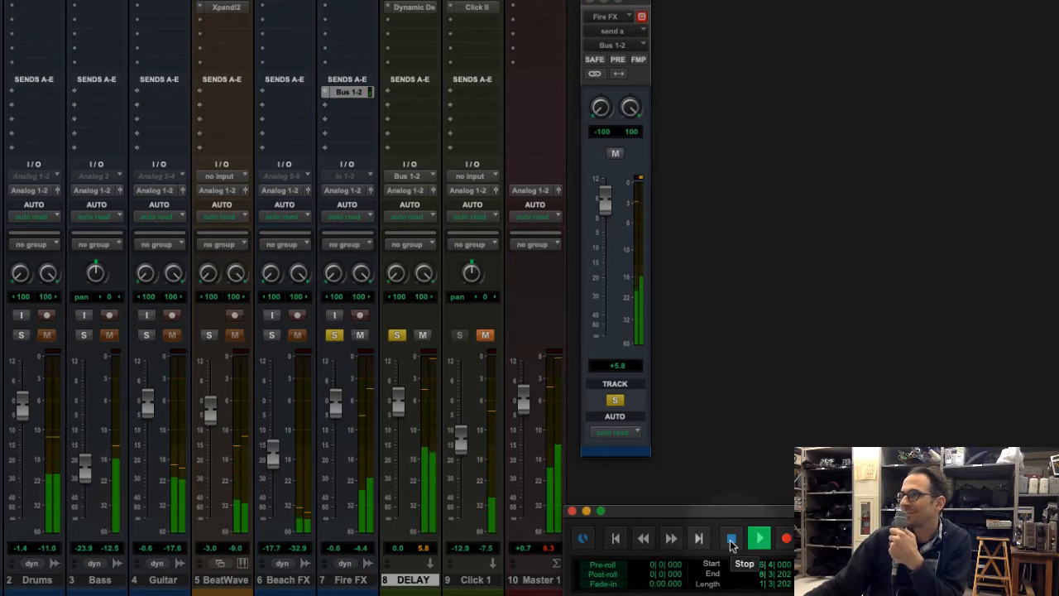
{"action": "left_click", "coordinate": [731, 539]}
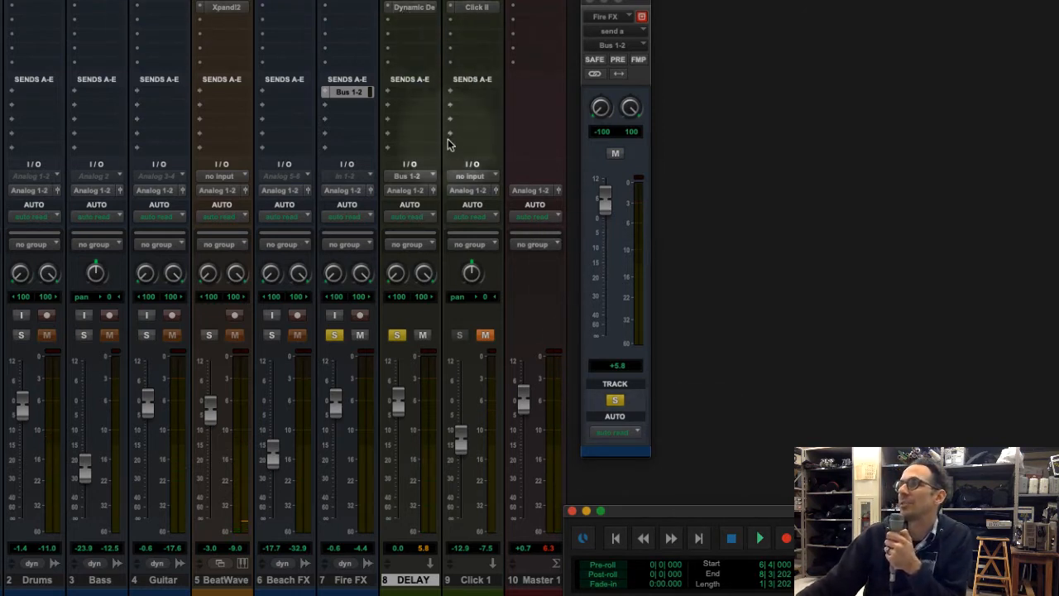
Insert the multichannel AIR Reverb (stereo) plug-in below Dynamic Delay on the DELAY track
{"action": "left_click", "coordinate": [424, 23]}
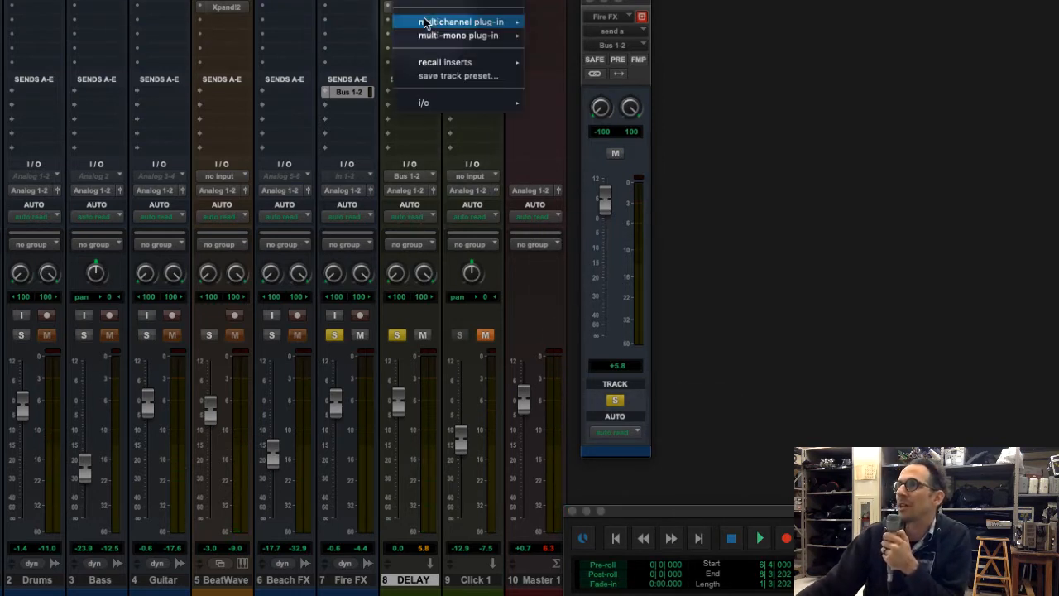
{"action": "mouse_move", "coordinate": [473, 27]}
{"action": "mouse_move", "coordinate": [569, 66]}
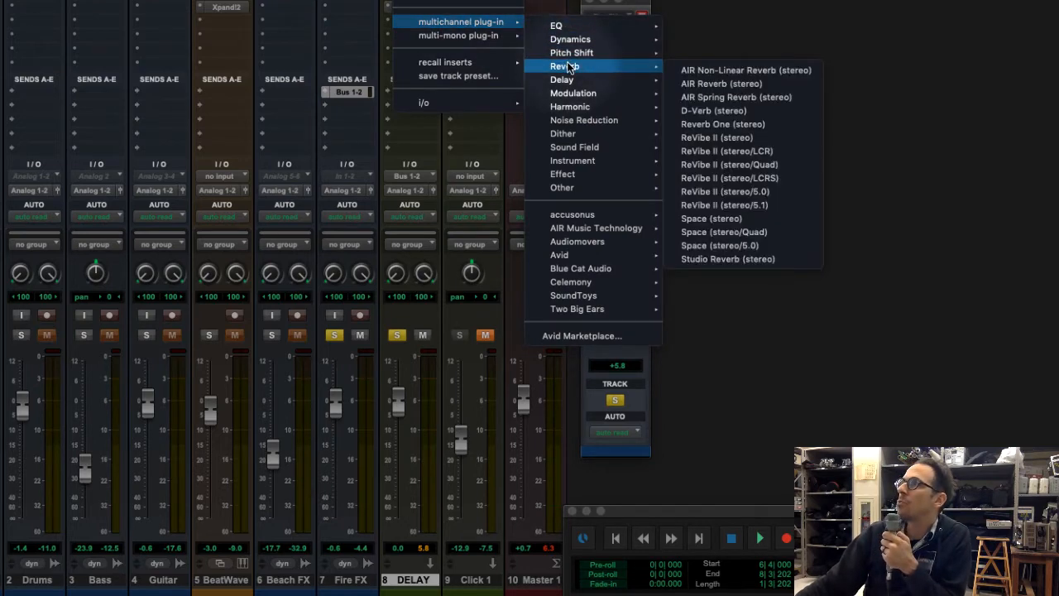
{"action": "left_click", "coordinate": [728, 85]}
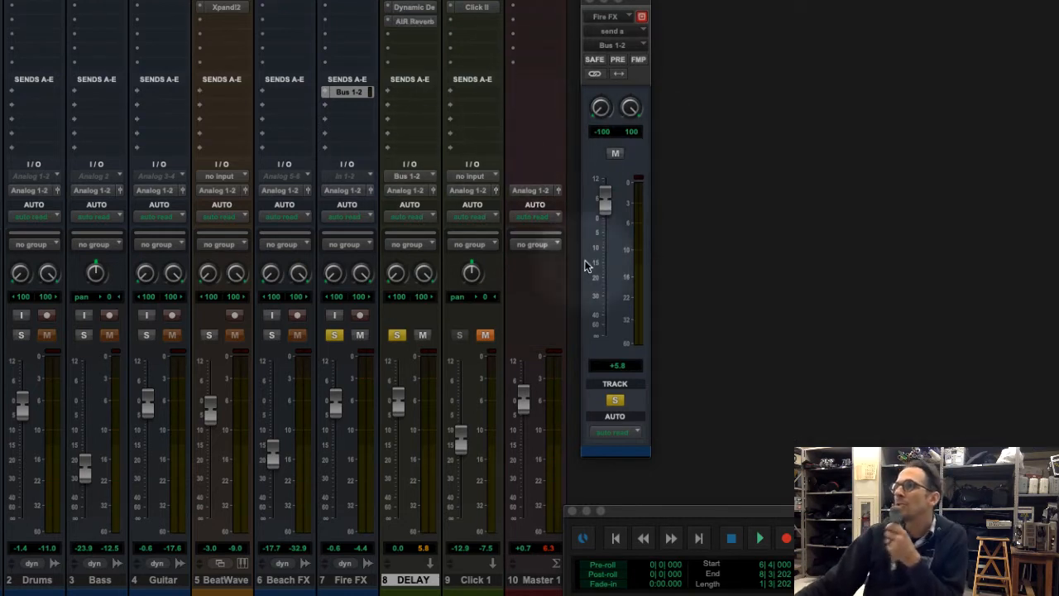
Set the Fire FX send fader to 0.0 dB and play back the delay combined with the reverb
{"action": "left_click_drag", "start_coordinate": [603, 206], "coordinate": [603, 226]}
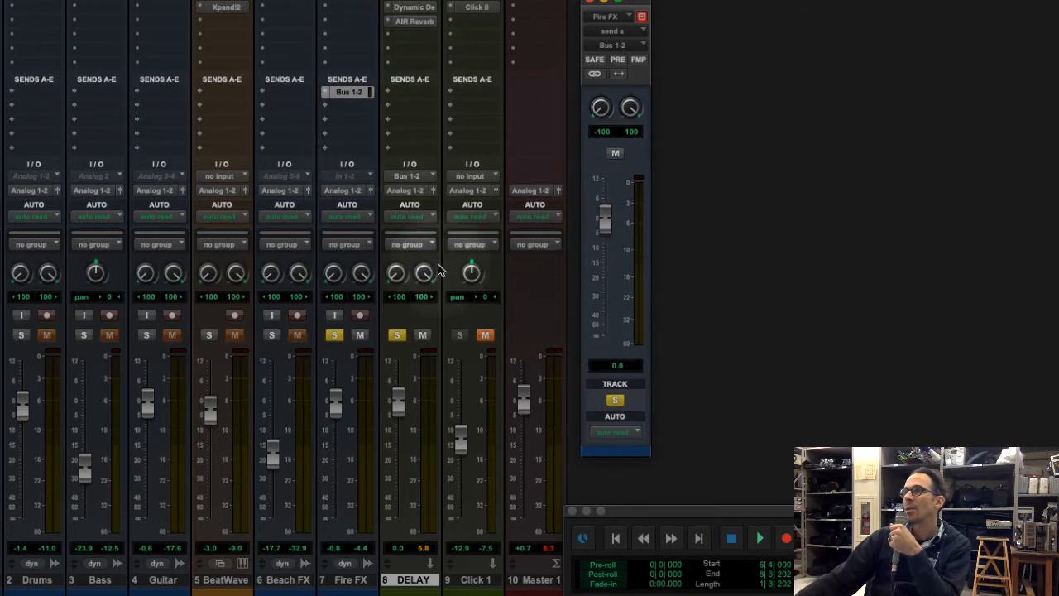
{"action": "left_click", "coordinate": [761, 539]}
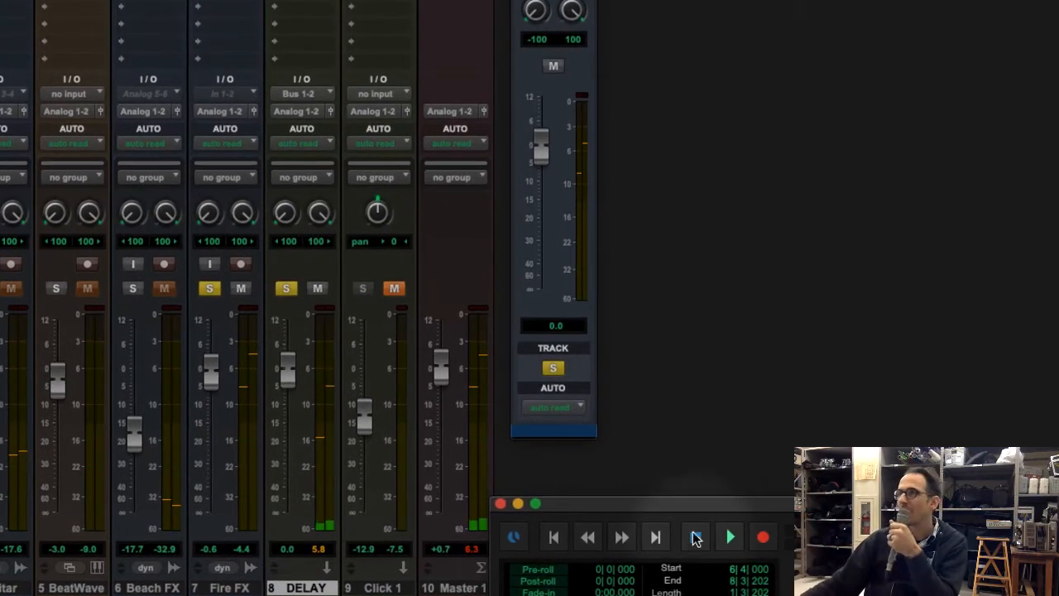
Pull the Fire FX send fader down to -∞ and play back the dry Fire FX signal
{"action": "left_click_drag", "start_coordinate": [542, 140], "coordinate": [552, 315]}
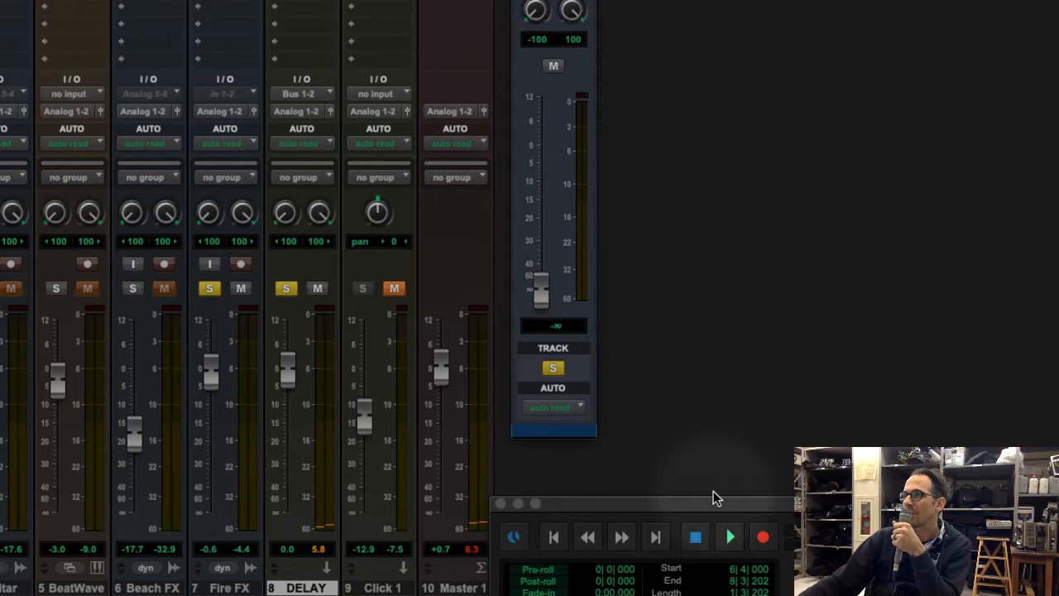
{"action": "left_click", "coordinate": [731, 539]}
{"action": "left_click", "coordinate": [696, 538]}
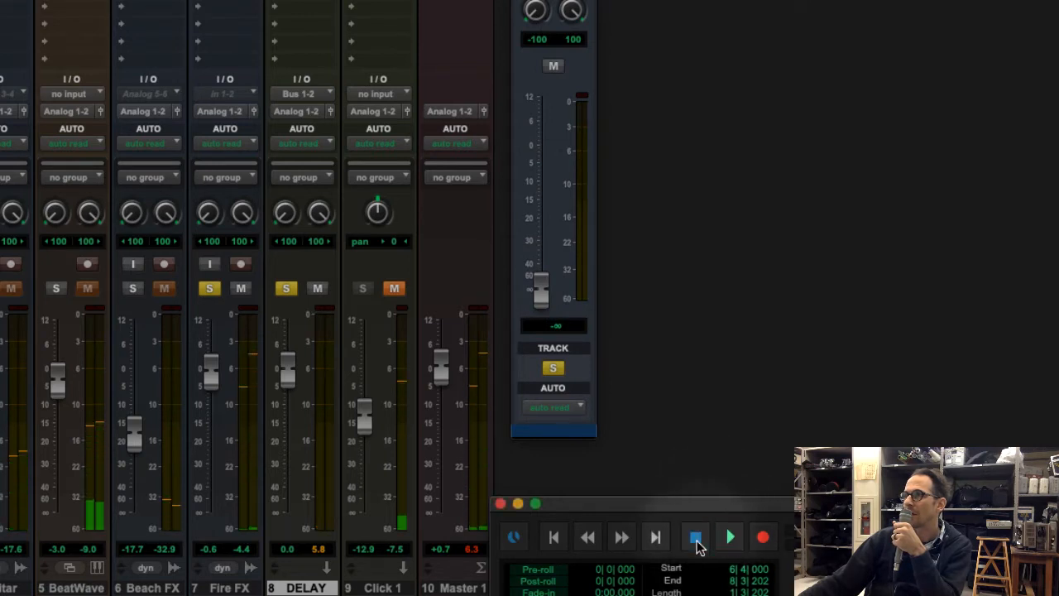
{"action": "key", "text": "space"}
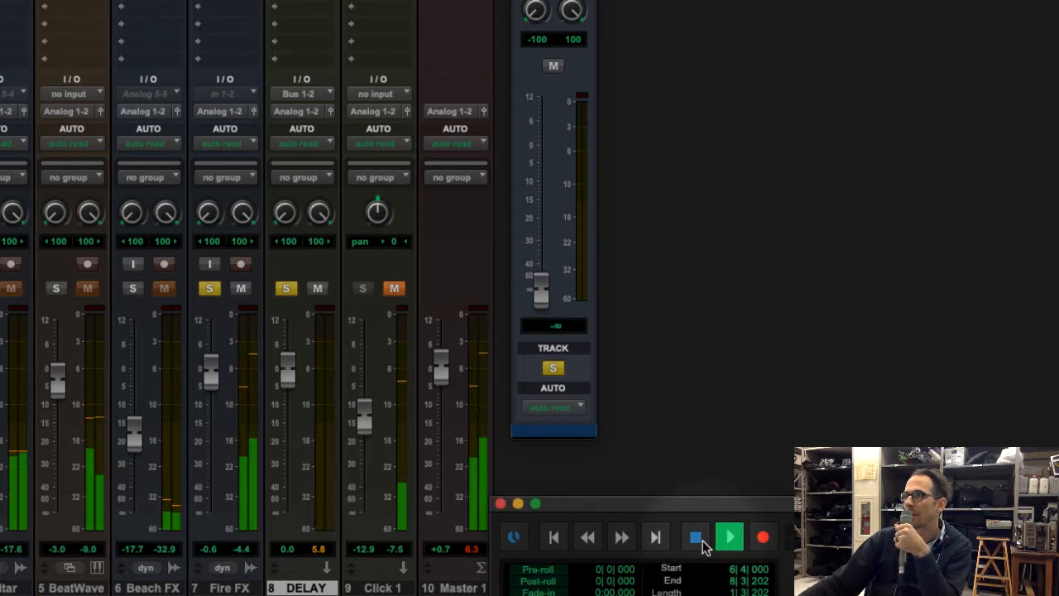
{"action": "left_click", "coordinate": [702, 540]}
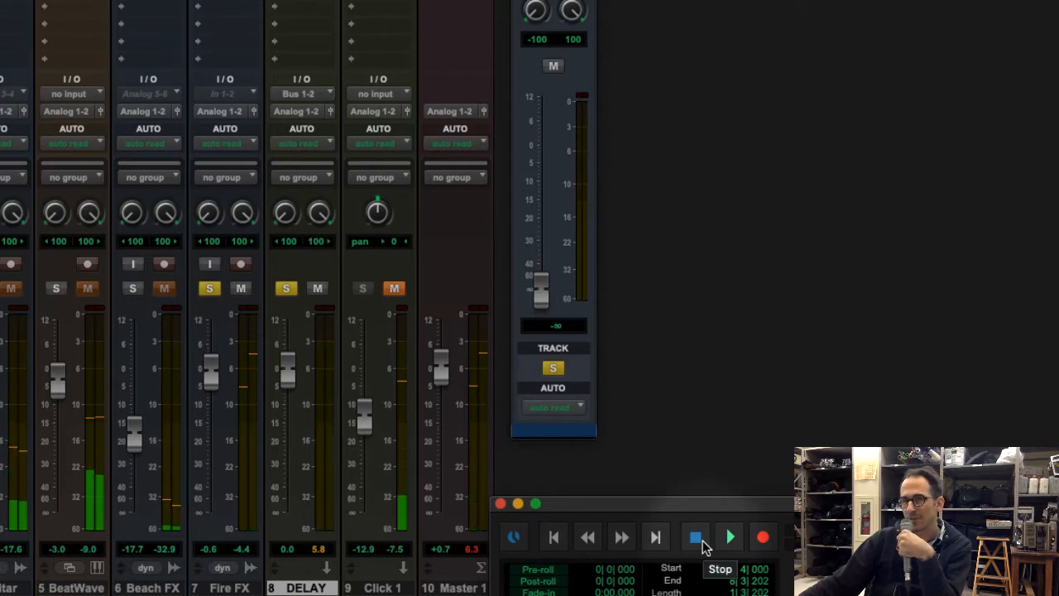
Raise the Fire FX send fader to +9.1 dB, play back the heavily effected signal and stop
{"action": "left_click_drag", "start_coordinate": [539, 248], "coordinate": [541, 112]}
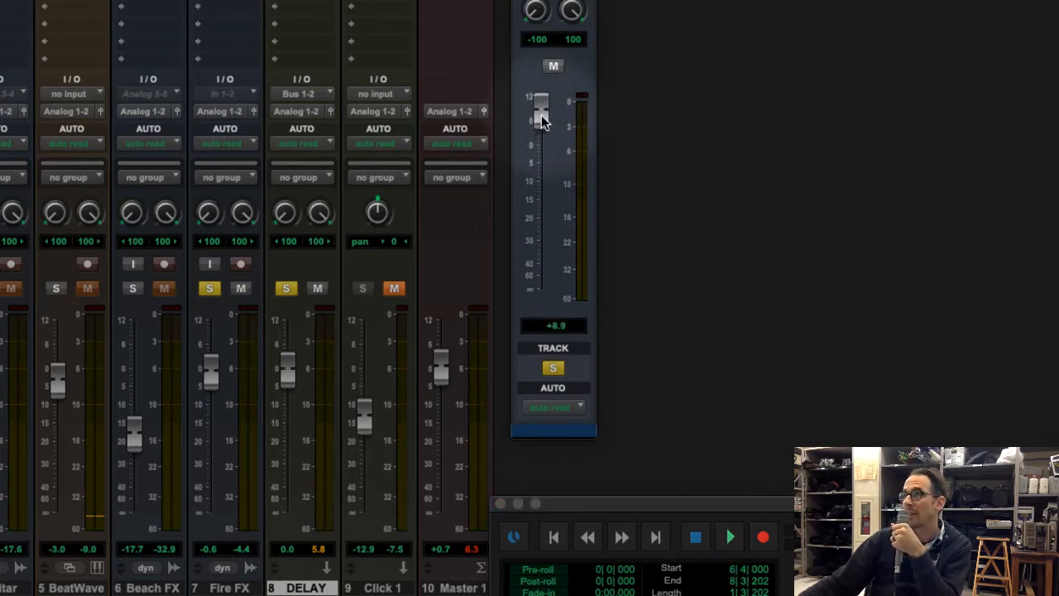
{"action": "left_click", "coordinate": [732, 537]}
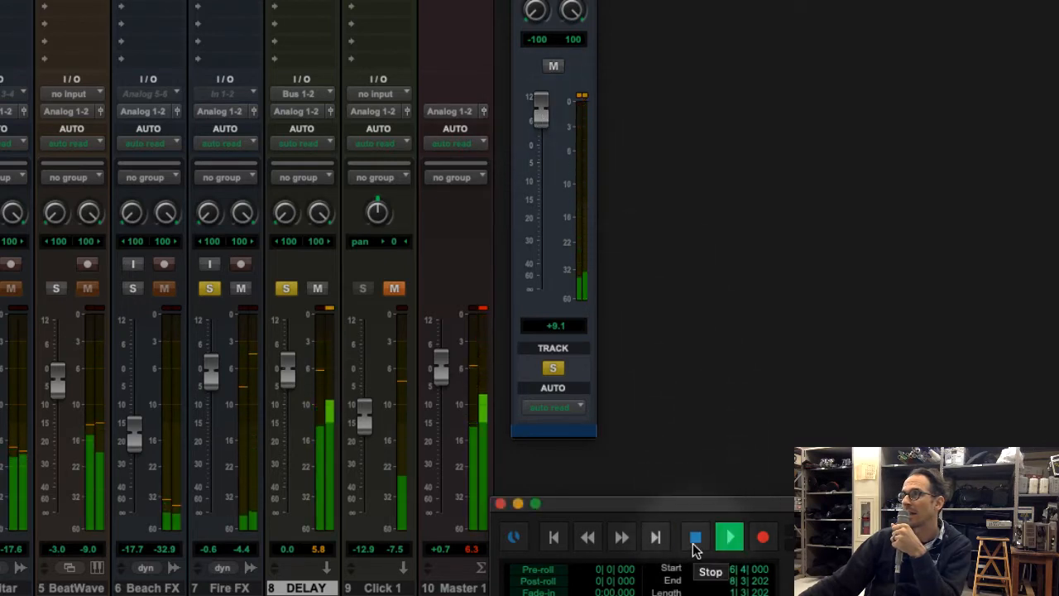
{"action": "left_click", "coordinate": [694, 538]}
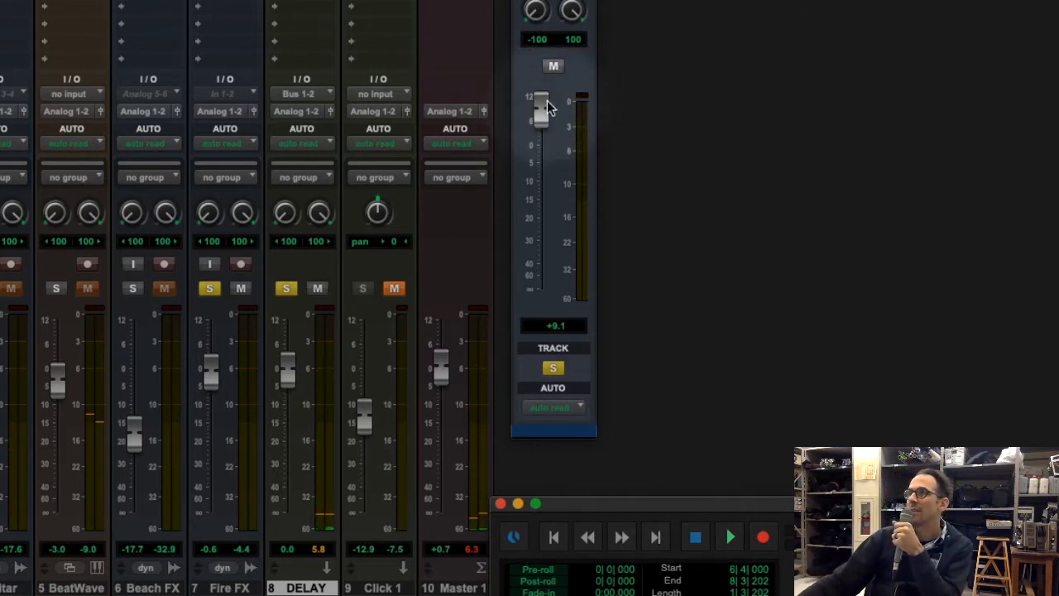
Lower the Fire FX send fader in stages to +2.3 dB, -4.6 dB and -∞, and audition it fully down
{"action": "left_click_drag", "start_coordinate": [546, 100], "coordinate": [542, 147]}
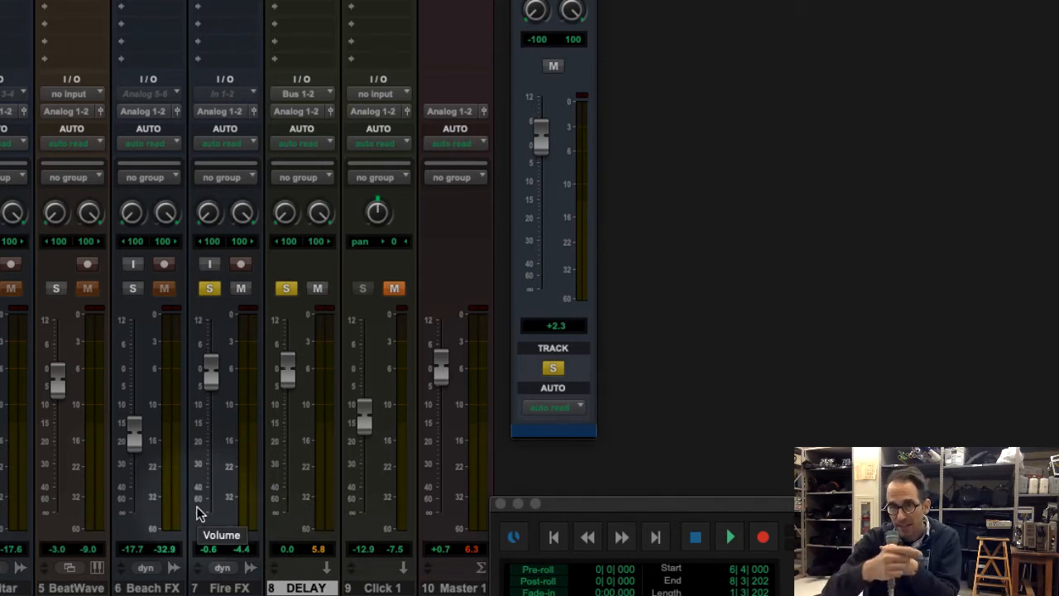
{"action": "left_click_drag", "start_coordinate": [540, 134], "coordinate": [540, 161]}
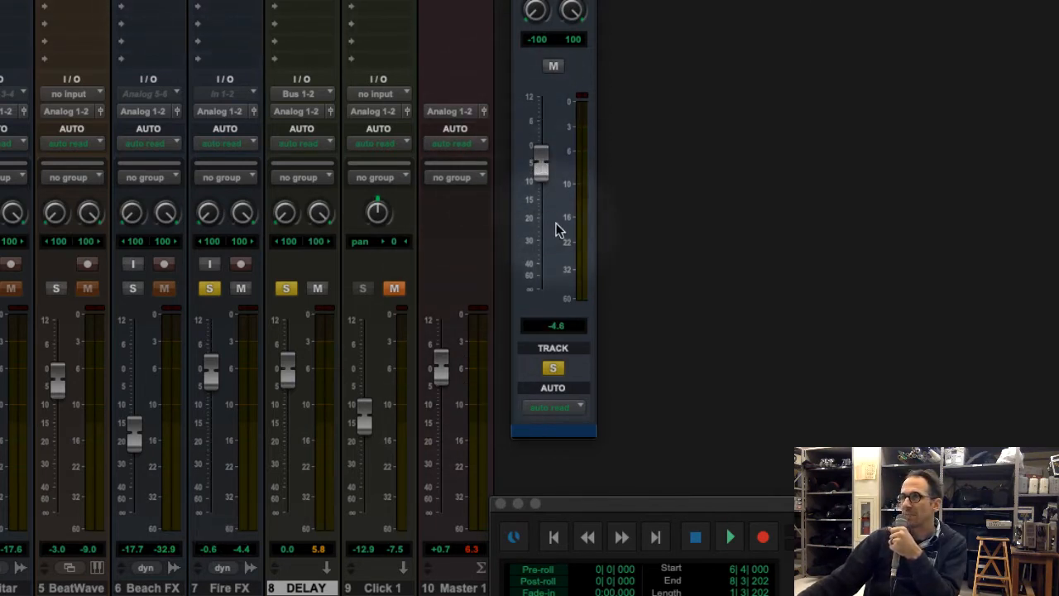
{"action": "left_click_drag", "start_coordinate": [538, 161], "coordinate": [539, 302]}
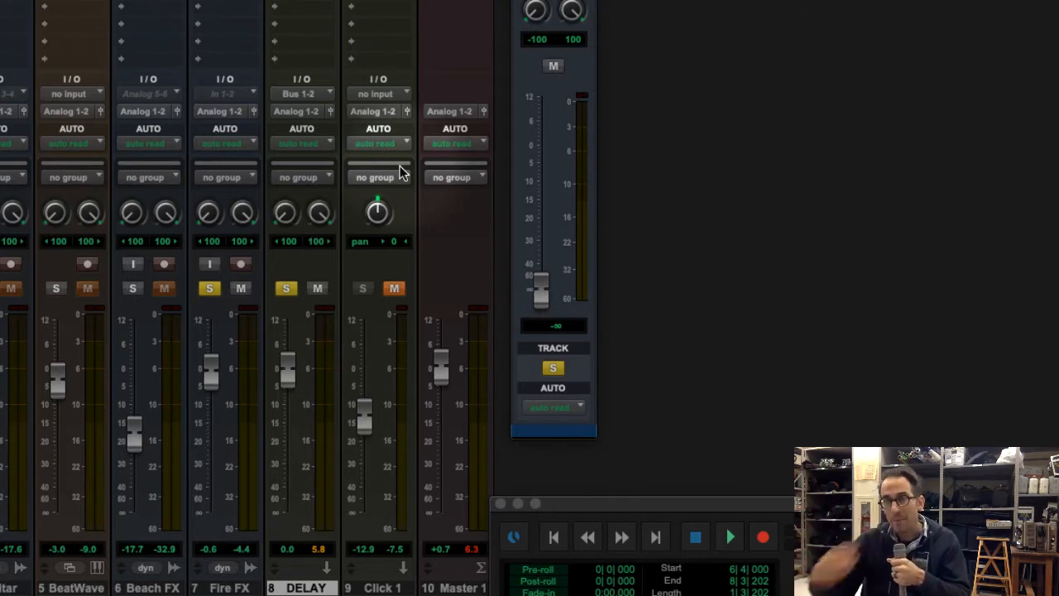
{"action": "left_click_drag", "start_coordinate": [537, 285], "coordinate": [509, 544]}
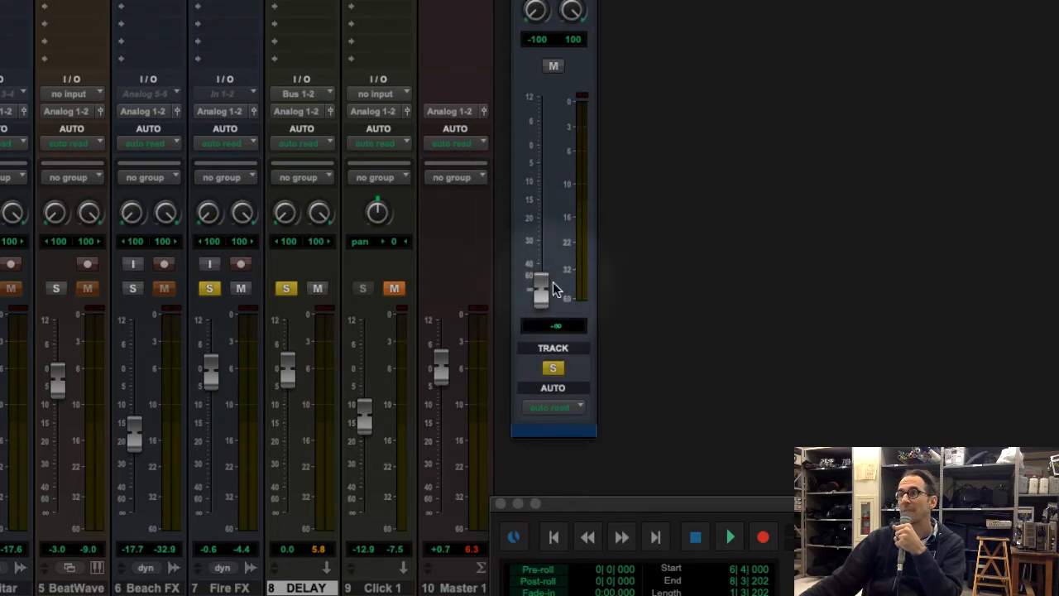
{"action": "left_click_drag", "start_coordinate": [552, 290], "coordinate": [531, 372]}
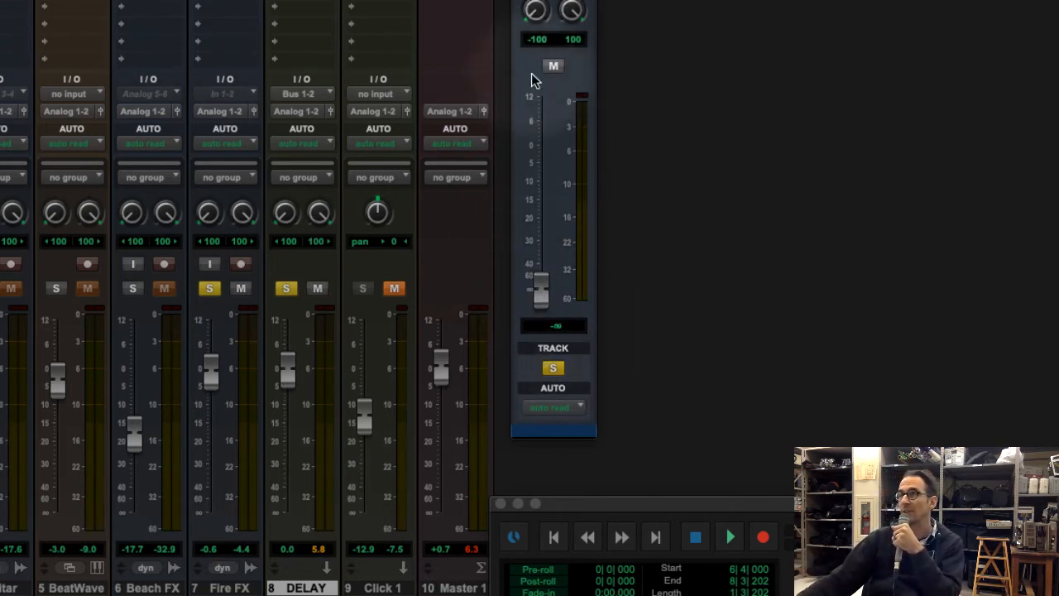
{"action": "left_click", "coordinate": [729, 538]}
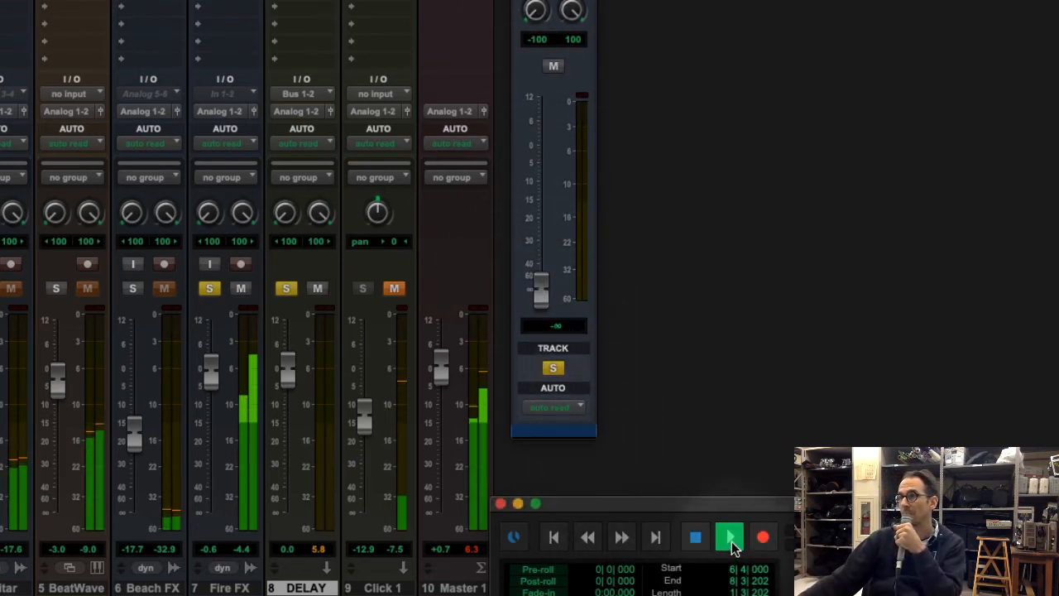
{"action": "left_click", "coordinate": [695, 537]}
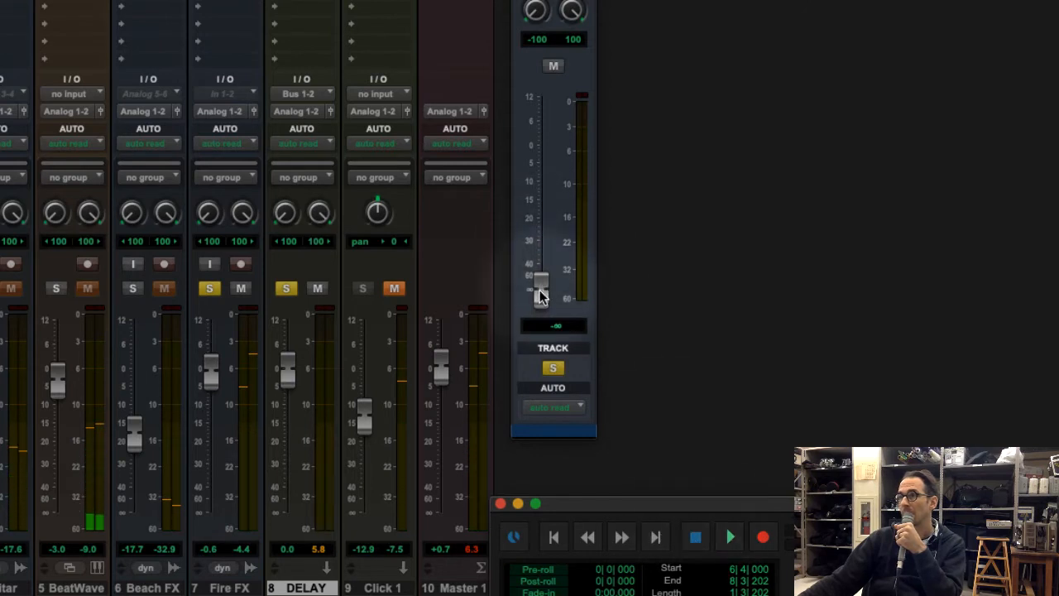
Bring the Fire FX send fader up gradually to -20.1 dB
{"action": "left_click_drag", "start_coordinate": [539, 296], "coordinate": [546, 237]}
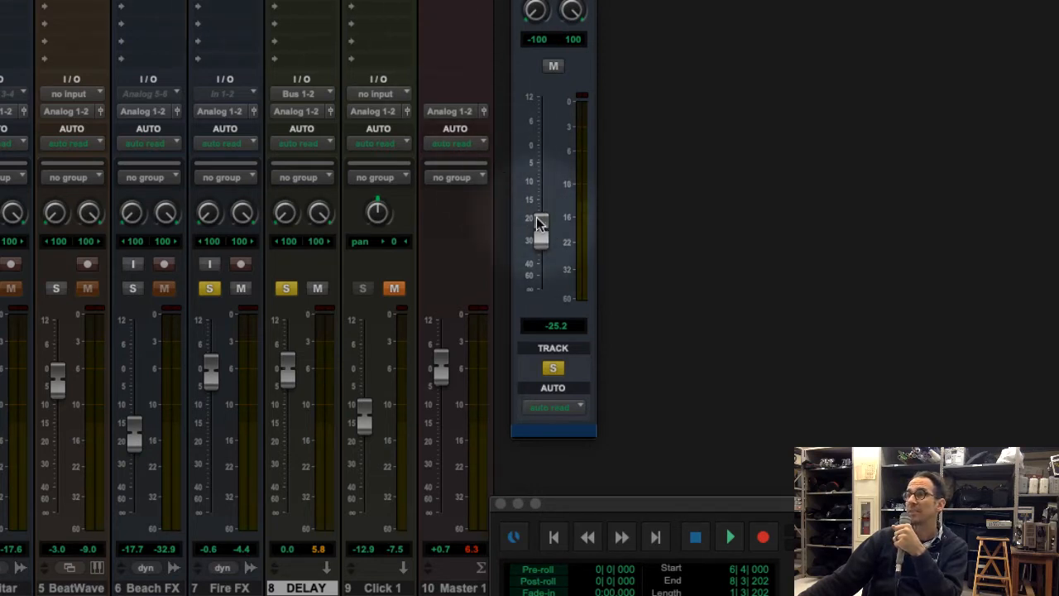
{"action": "mouse_move", "coordinate": [540, 228]}
{"action": "left_mouse_down"}
{"action": "mouse_move", "coordinate": [540, 218]}
{"action": "mouse_move", "coordinate": [546, 284]}
{"action": "mouse_move", "coordinate": [550, 216]}
{"action": "left_mouse_up"}
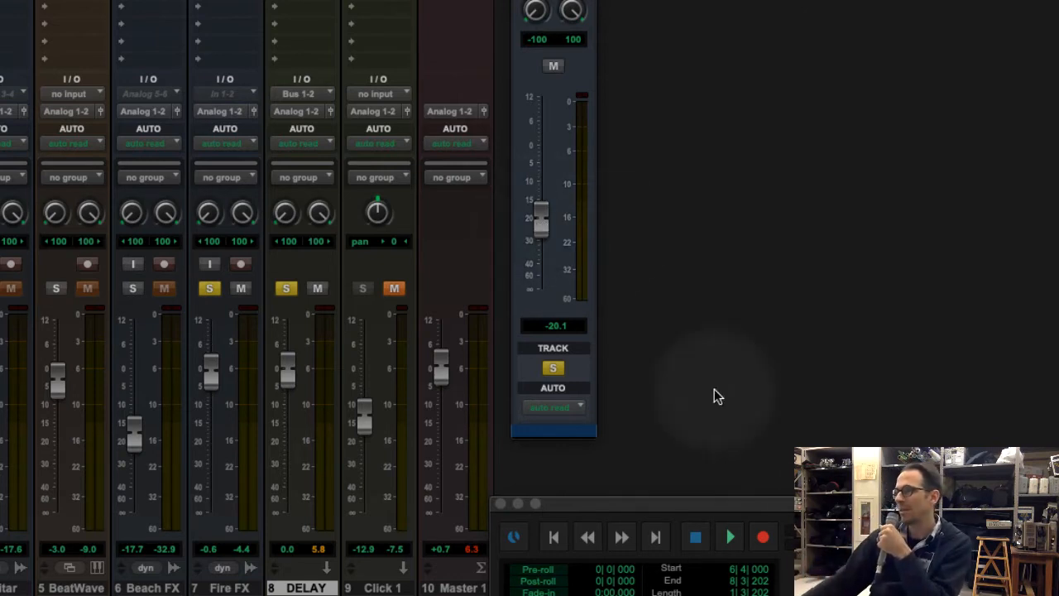
Audition the Fire FX send at its current level, raise its fader to -8.1 dB, and play it back at 0.0 dB
{"action": "left_click", "coordinate": [731, 537]}
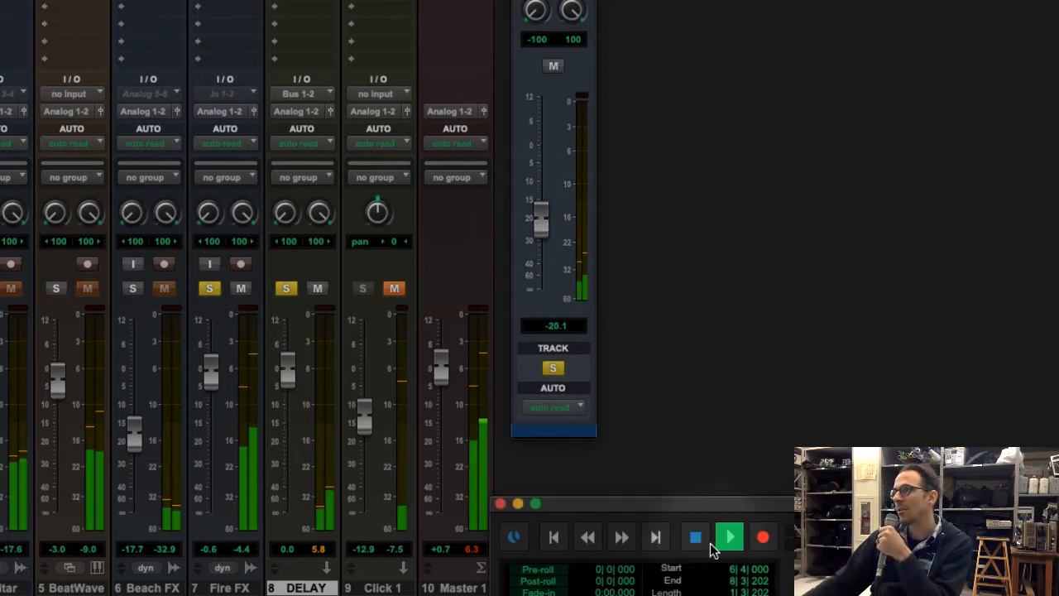
{"action": "left_click", "coordinate": [695, 538]}
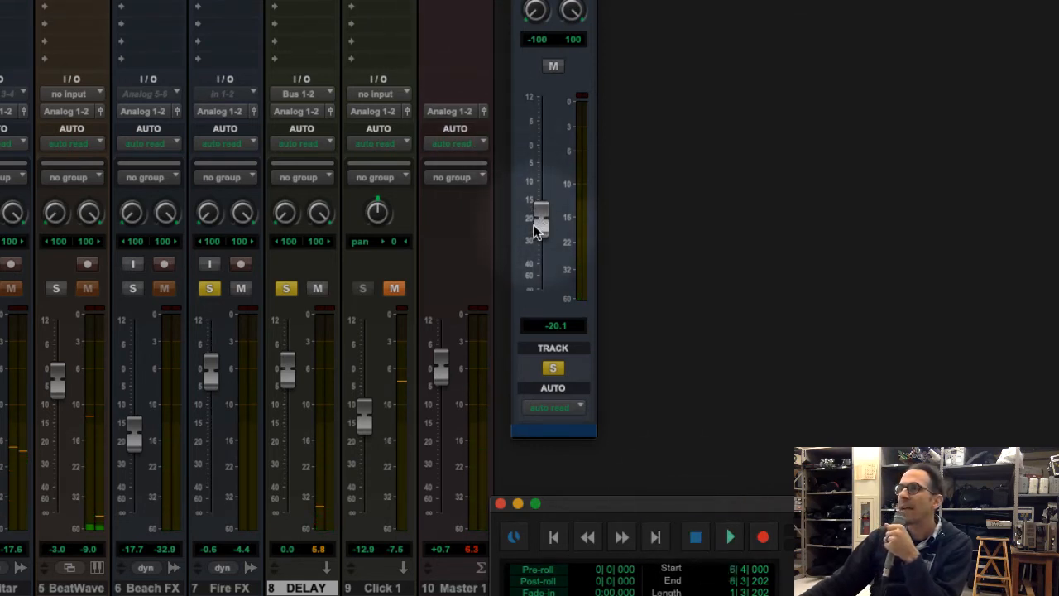
{"action": "left_click_drag", "start_coordinate": [536, 221], "coordinate": [549, 183]}
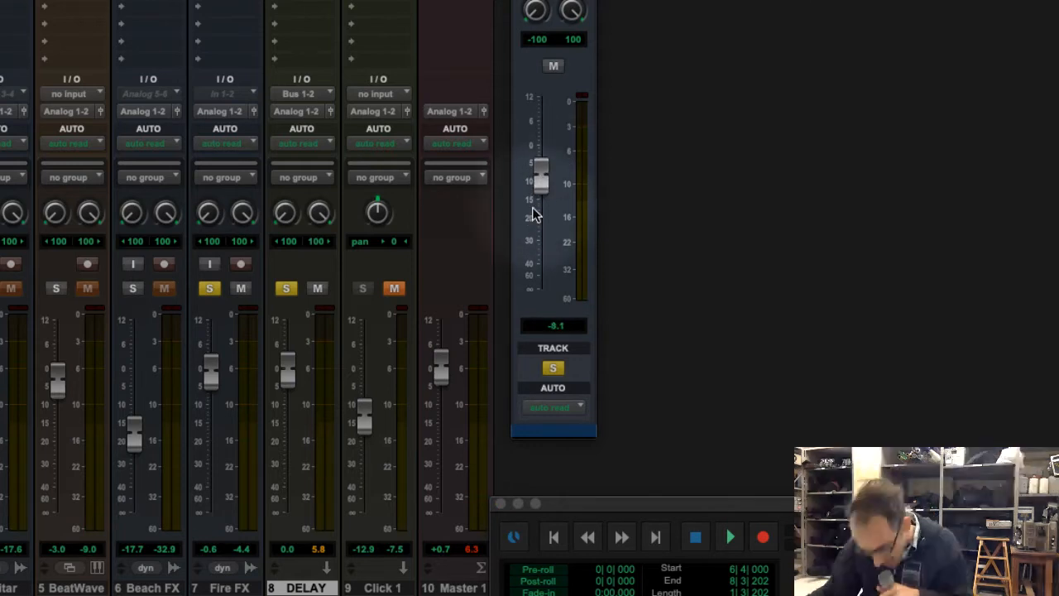
{"action": "left_click", "coordinate": [538, 180], "text": "alt"}
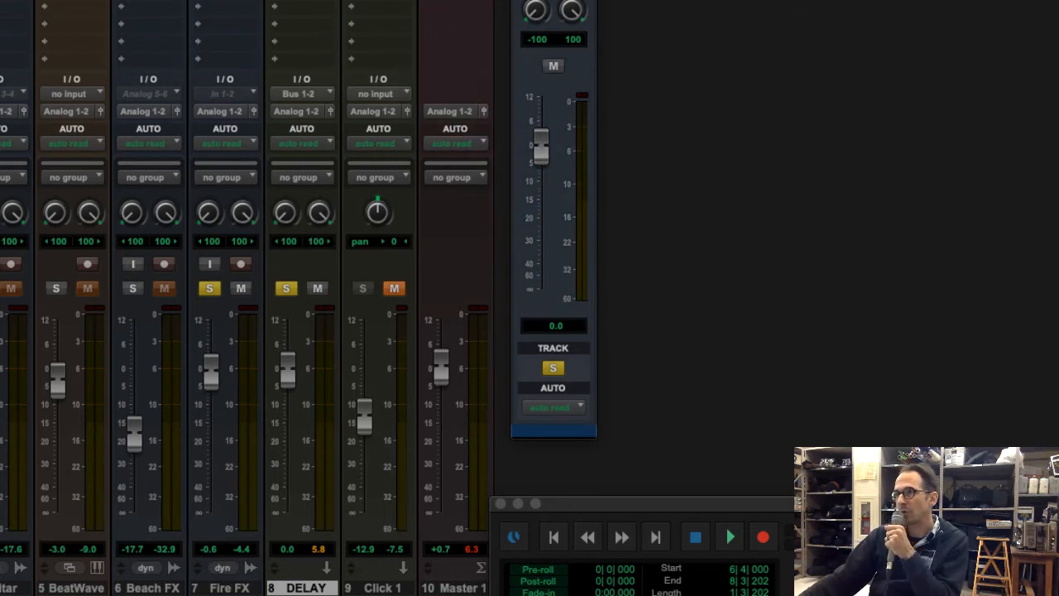
{"action": "left_click", "coordinate": [730, 539]}
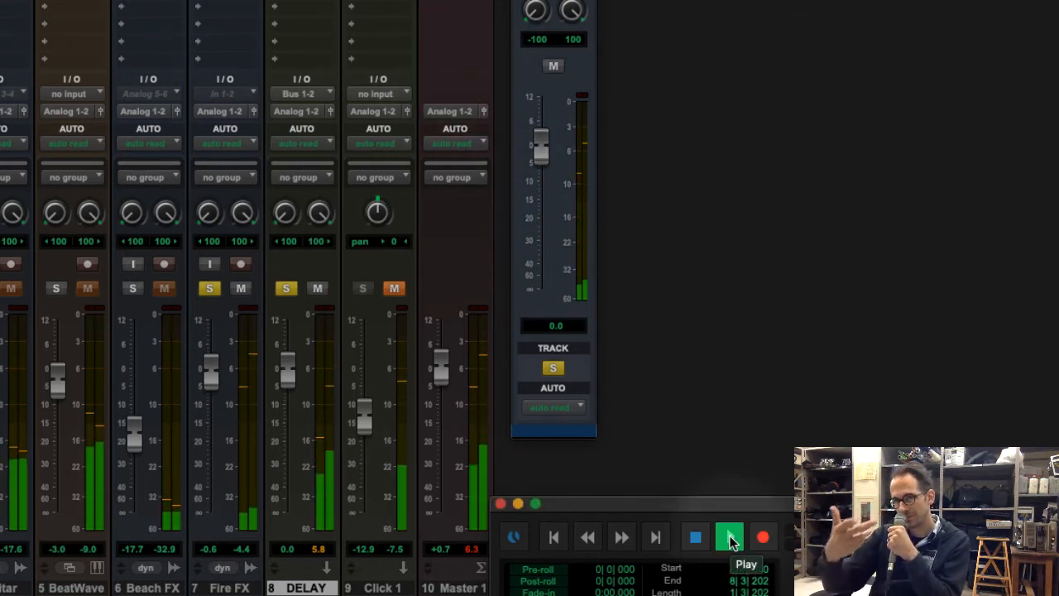
{"action": "key", "text": "space"}
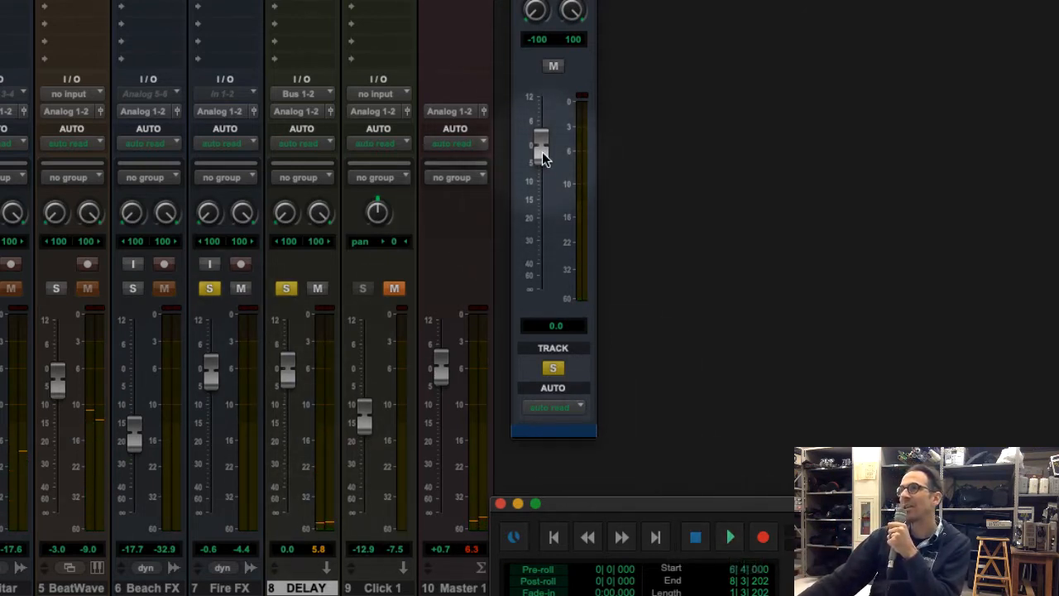
Raise the Fire FX send fader to +7.5 dB and audition the heavily effected signal
{"action": "left_click_drag", "start_coordinate": [540, 149], "coordinate": [546, 125]}
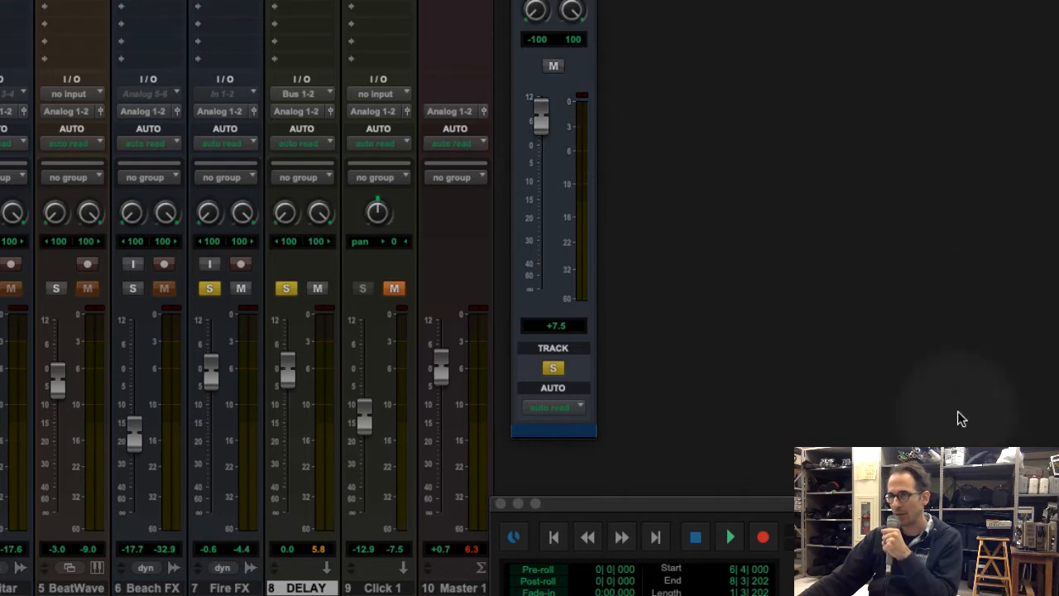
{"action": "left_click", "coordinate": [727, 536]}
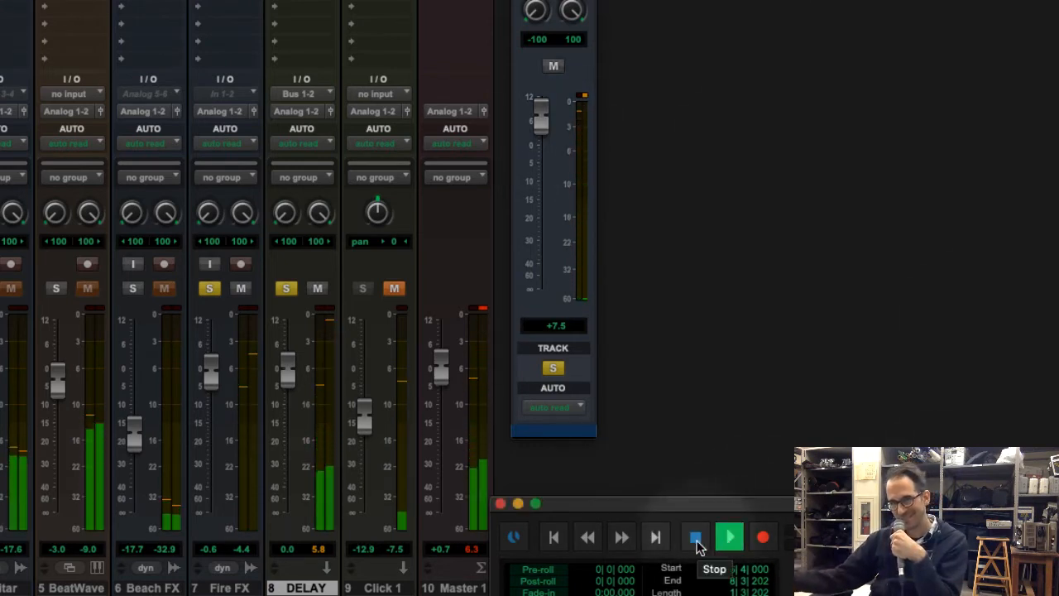
{"action": "left_click", "coordinate": [697, 540]}
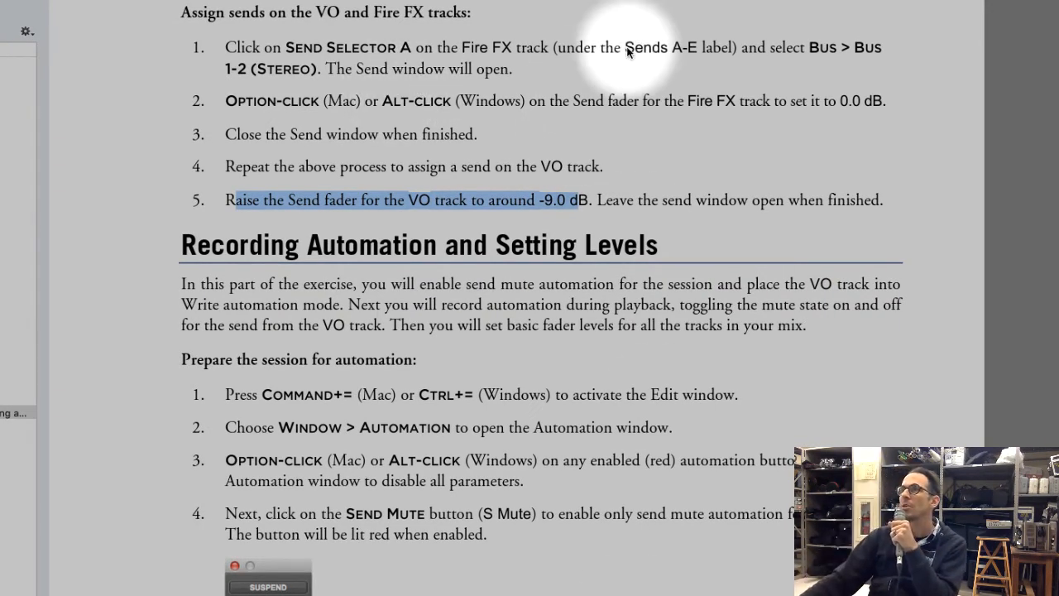
Bring up the Mix window and close the Fire FX send window
{"action": "left_click", "coordinate": [477, 201]}
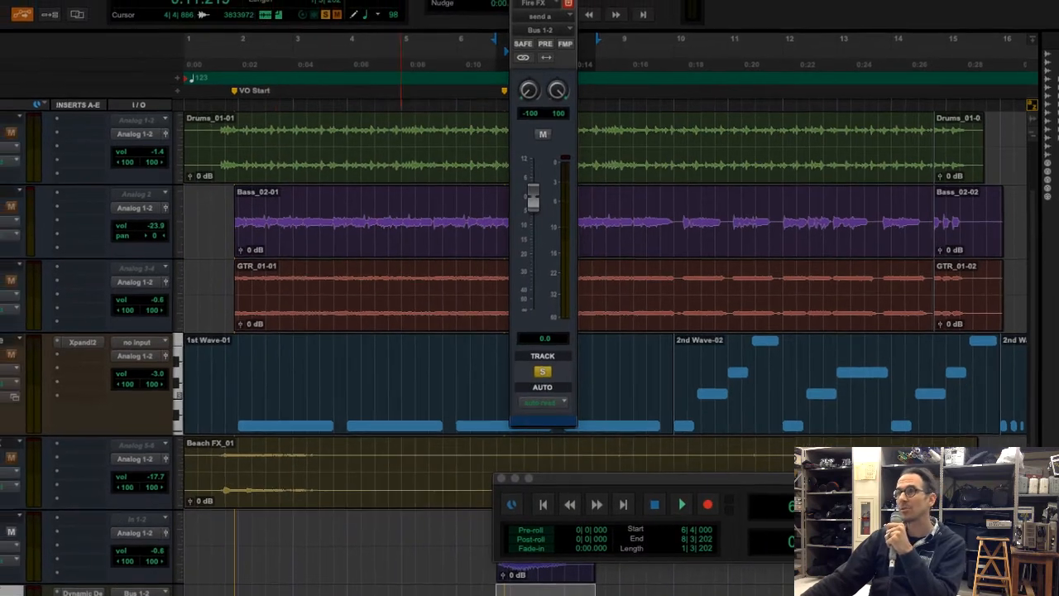
{"action": "left_click", "coordinate": [317, 3]}
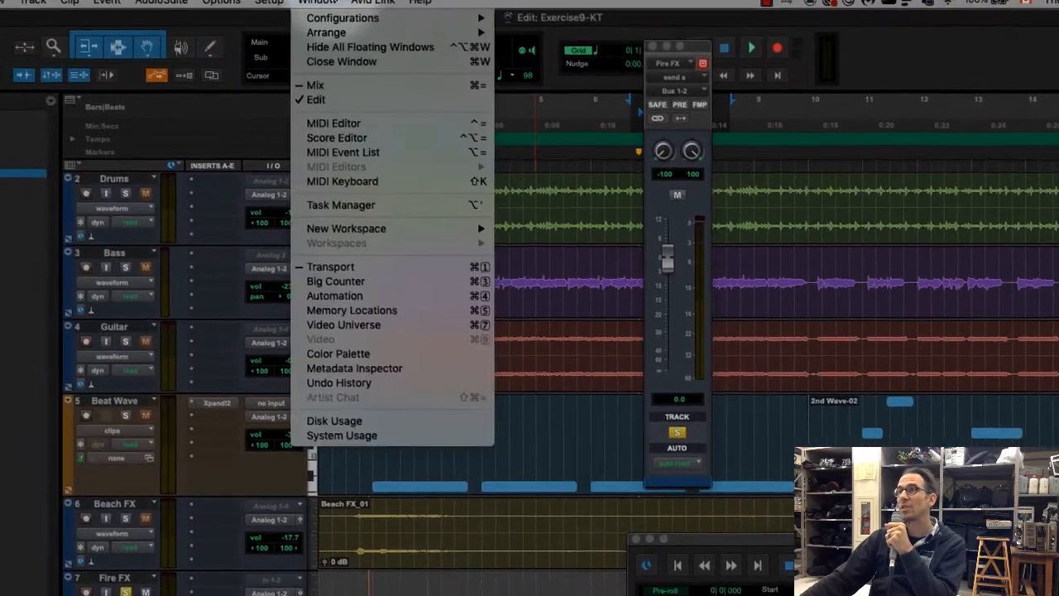
{"action": "left_click", "coordinate": [335, 87]}
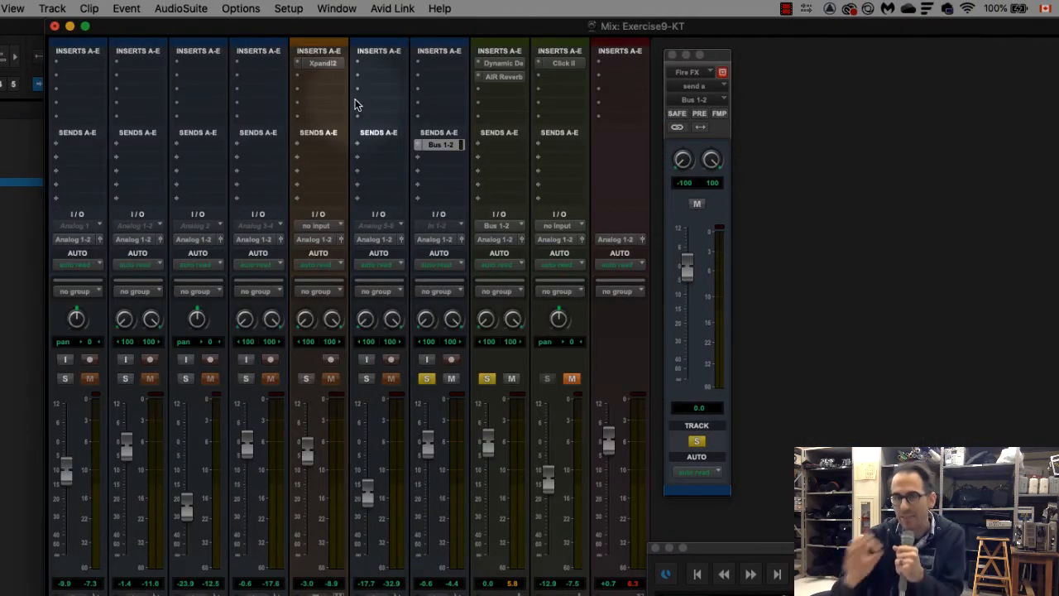
{"action": "right_click", "coordinate": [507, 78]}
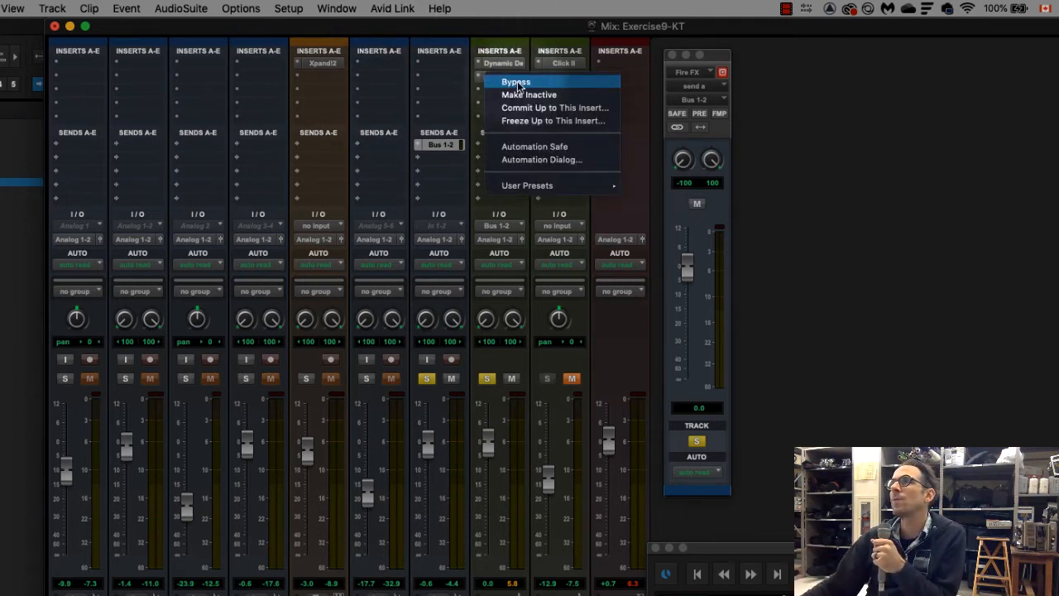
{"action": "left_click", "coordinate": [766, 178]}
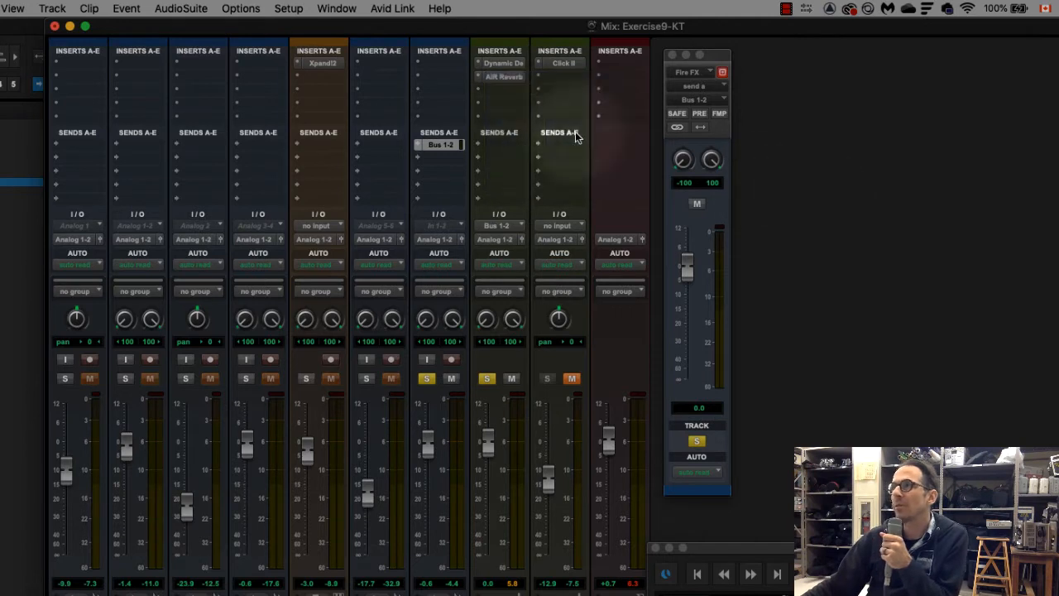
{"action": "left_click", "coordinate": [672, 56]}
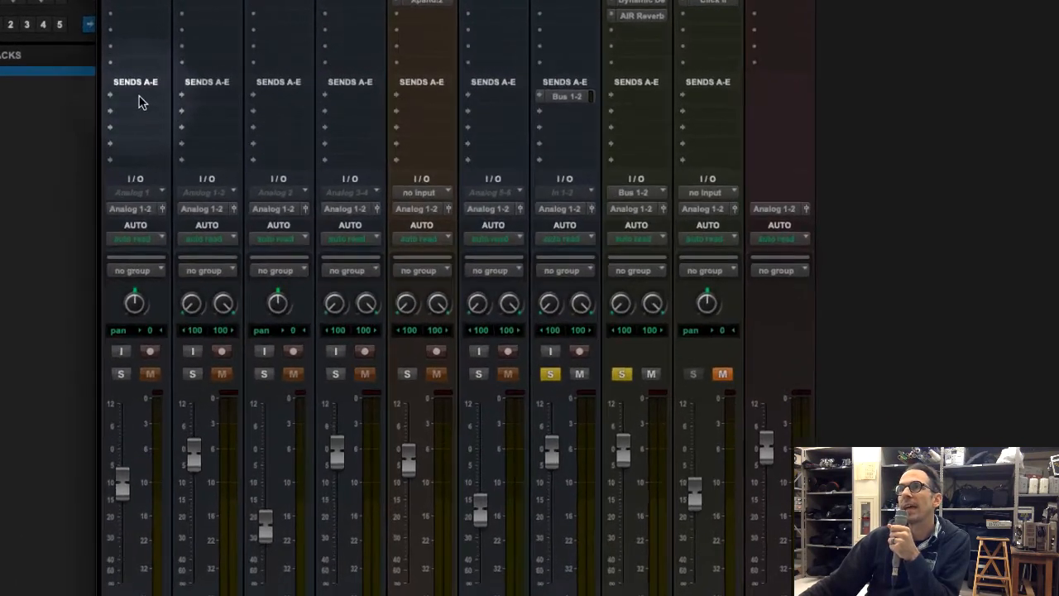
Assign send A on the VO track to Bus 1-2 (Stereo)
{"action": "left_click", "coordinate": [131, 85]}
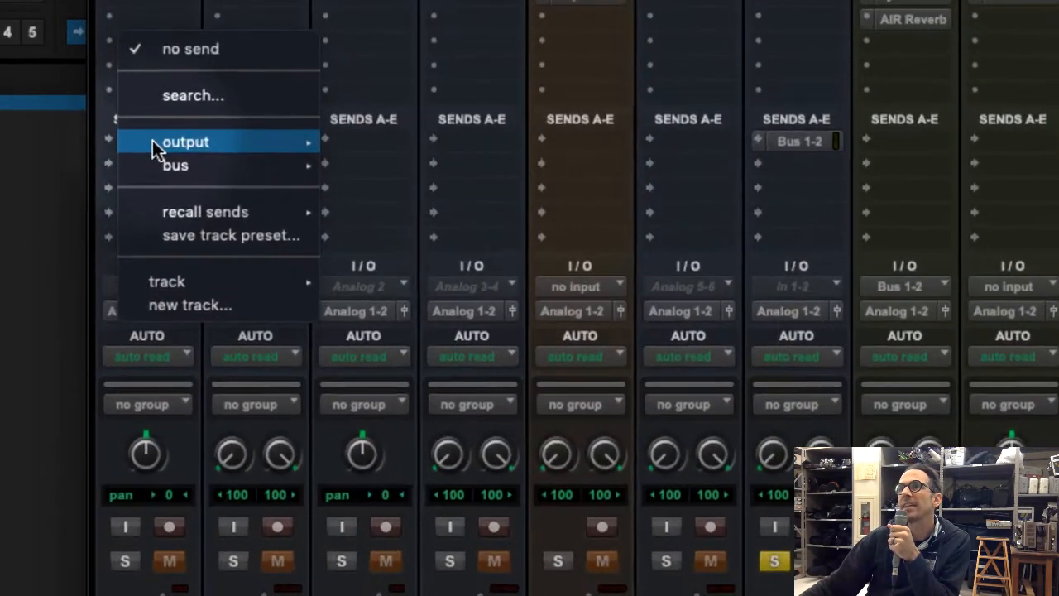
{"action": "mouse_move", "coordinate": [194, 165]}
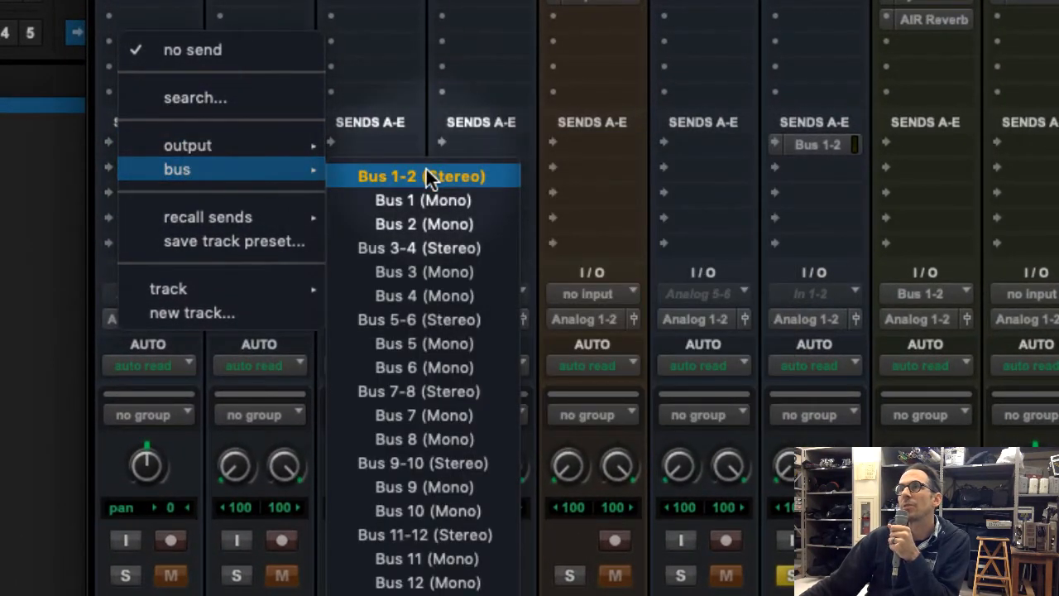
{"action": "left_click", "coordinate": [425, 174]}
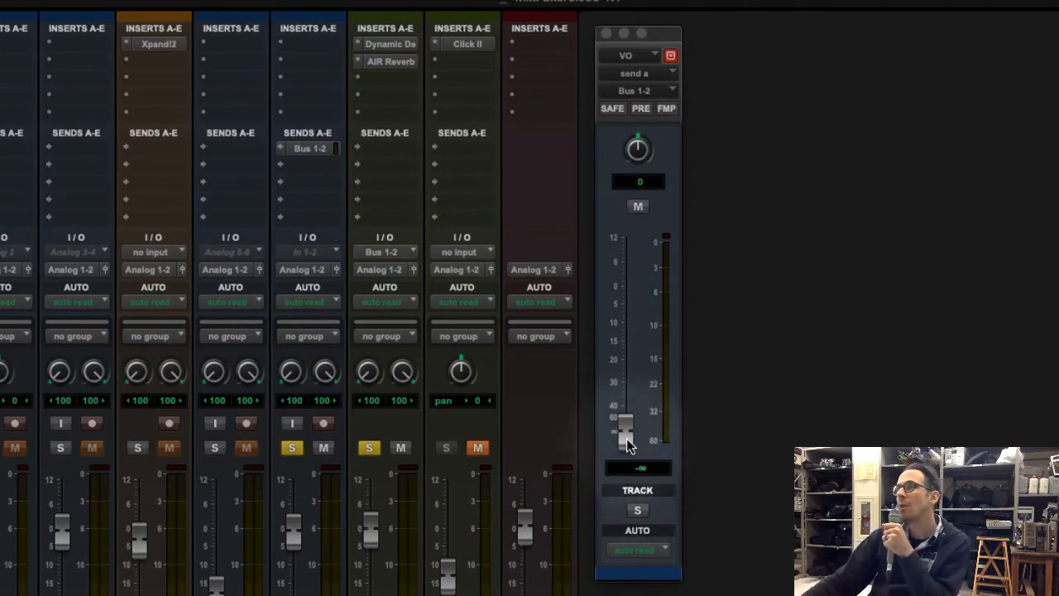
Audition the soloed VO track's send with its fader at -32.7 dB and raised to about +0.4 dB
{"action": "left_click_drag", "start_coordinate": [630, 434], "coordinate": [633, 364]}
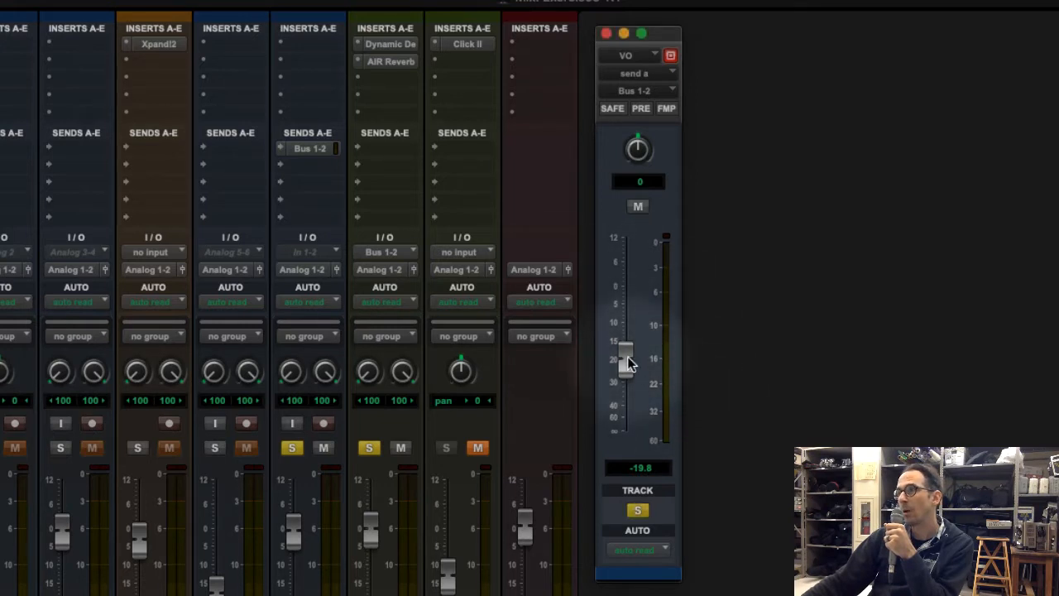
{"action": "left_click_drag", "start_coordinate": [629, 362], "coordinate": [630, 387]}
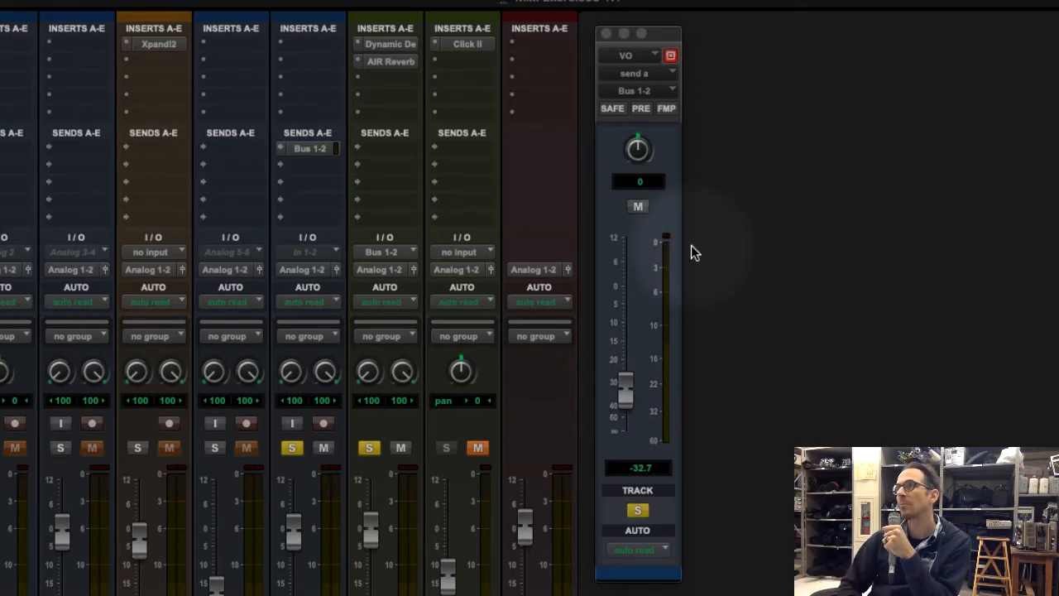
{"action": "key", "text": "space"}
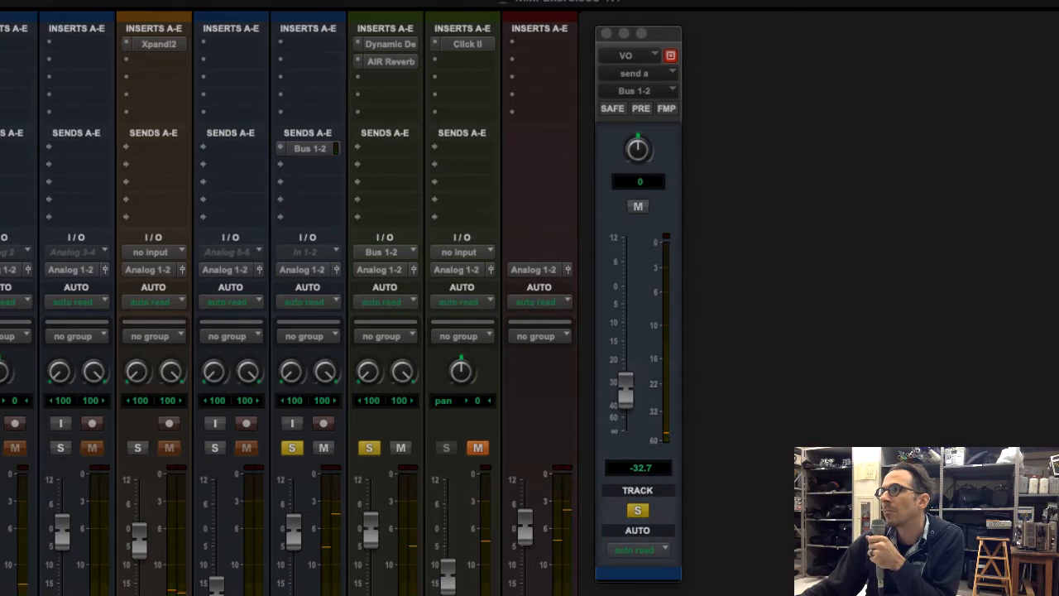
{"action": "left_click_drag", "start_coordinate": [624, 396], "coordinate": [634, 294]}
{"action": "key", "text": "space"}
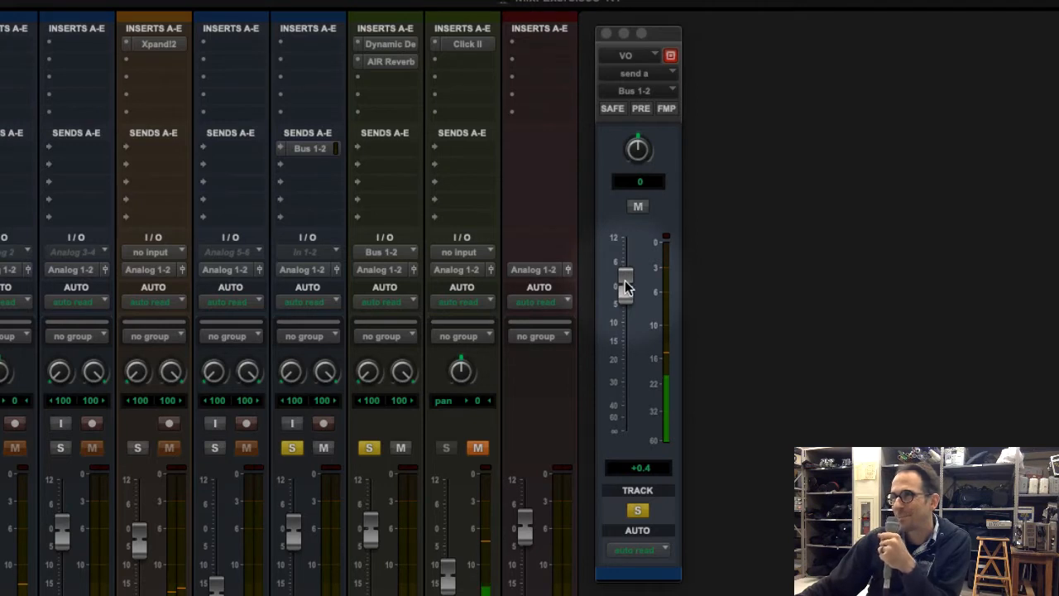
Sweep the VO send fader during playback to -22.2 dB, up to +5.3 dB and back down to -22.6 dB
{"action": "left_click_drag", "start_coordinate": [626, 287], "coordinate": [619, 361]}
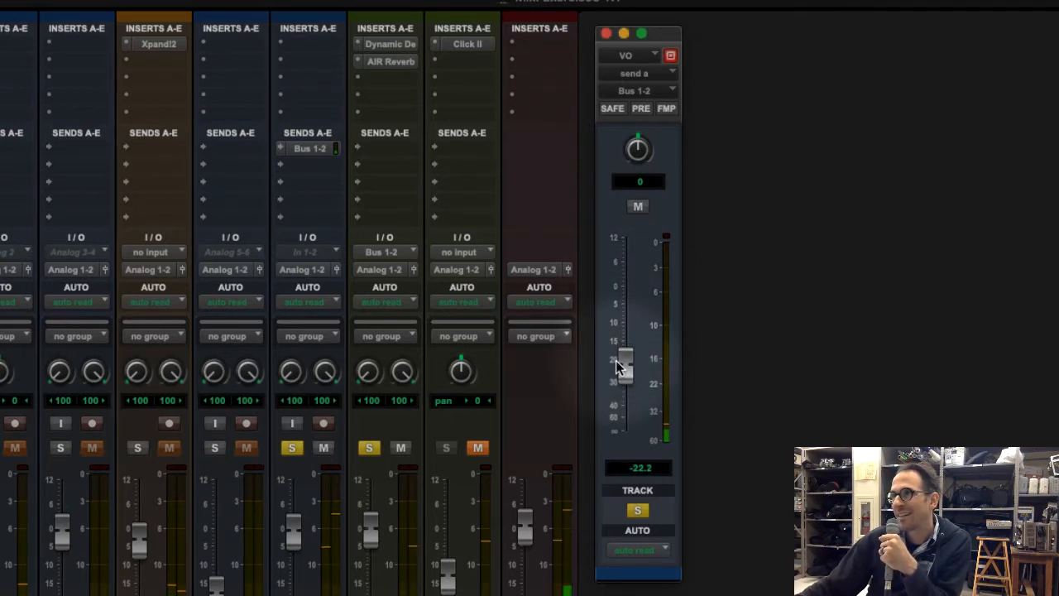
{"action": "left_click_drag", "start_coordinate": [615, 360], "coordinate": [625, 263]}
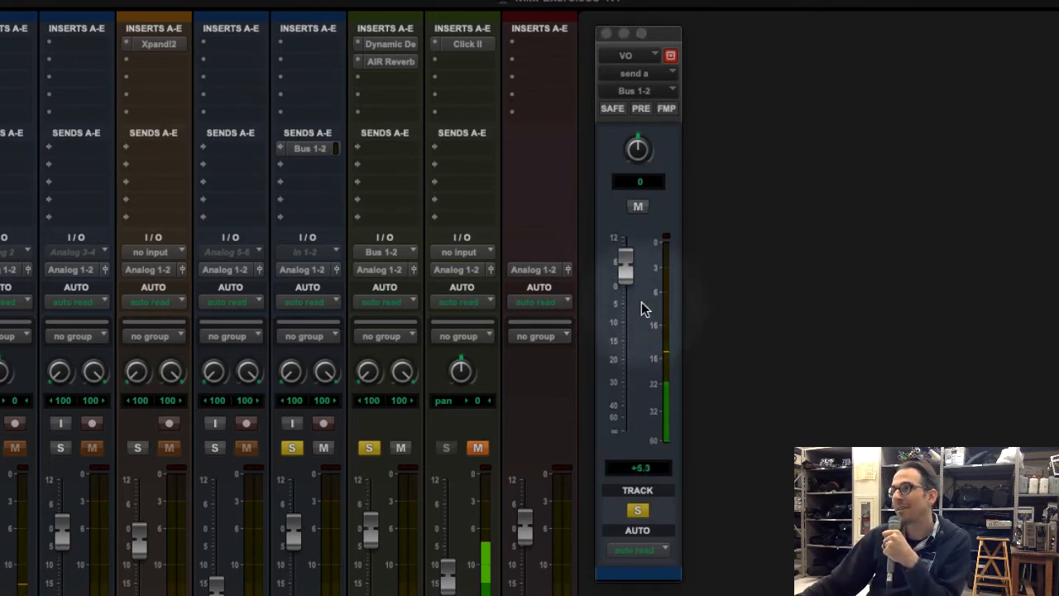
{"action": "left_click_drag", "start_coordinate": [626, 272], "coordinate": [626, 332]}
{"action": "left_click_drag", "start_coordinate": [805, 139], "coordinate": [804, 177]}
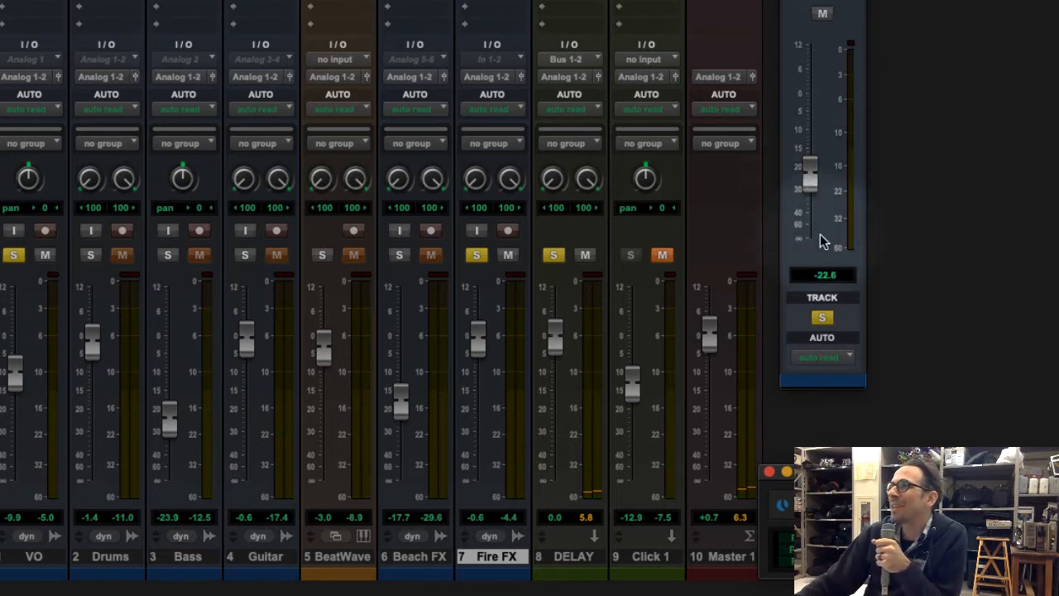
Set the VO send level to -9 dB and play back the result
{"action": "left_click", "coordinate": [824, 275]}
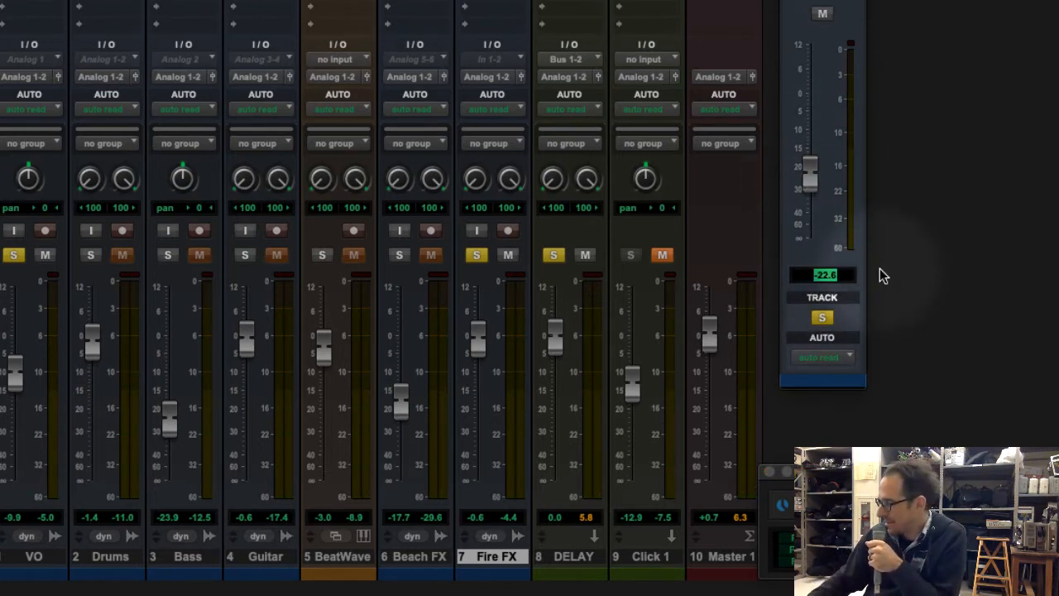
{"action": "type", "text": "-9"}
{"action": "key", "text": "Return"}
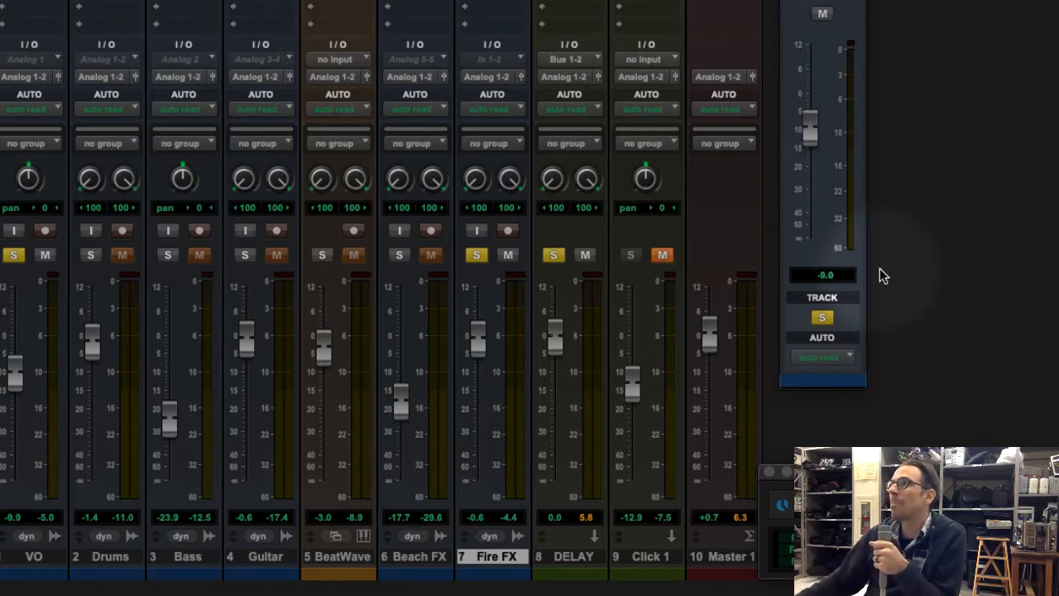
{"action": "key", "text": "space"}
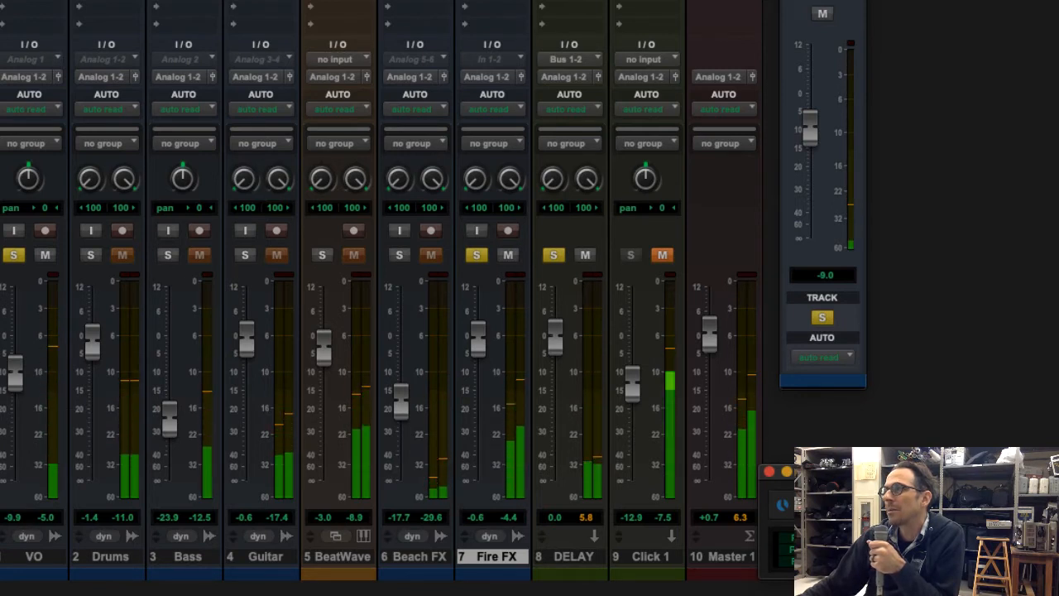
{"action": "key", "text": "space"}
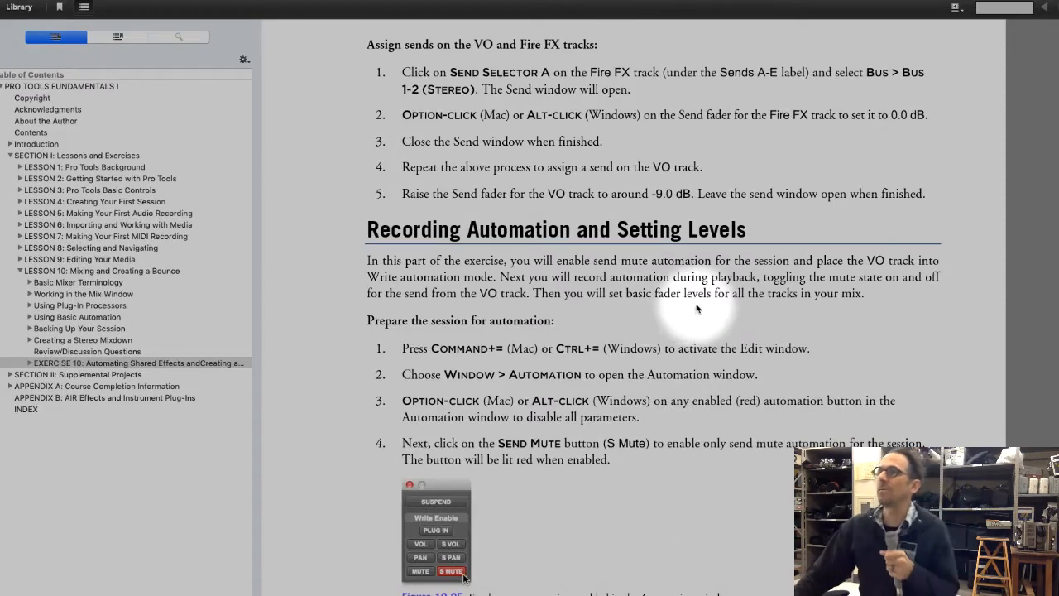
Close the VO send window, then open the Automation window and write-enable only send mute (S MUTE) for the session
{"action": "scroll", "coordinate": [644, 287], "scroll_direction": "down", "scroll_amount": 5}
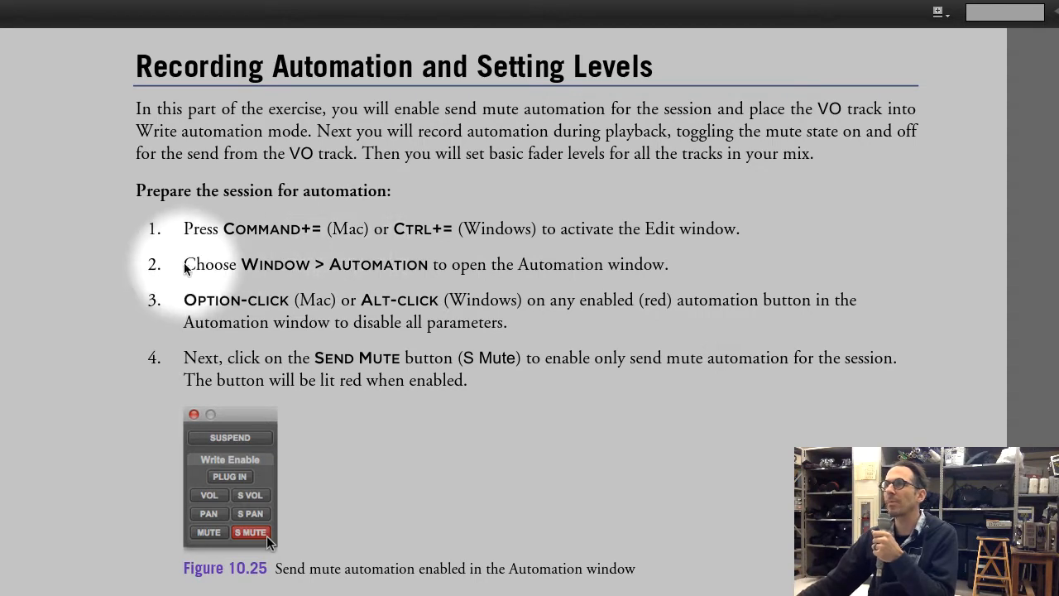
{"action": "left_click_drag", "start_coordinate": [189, 263], "coordinate": [692, 398]}
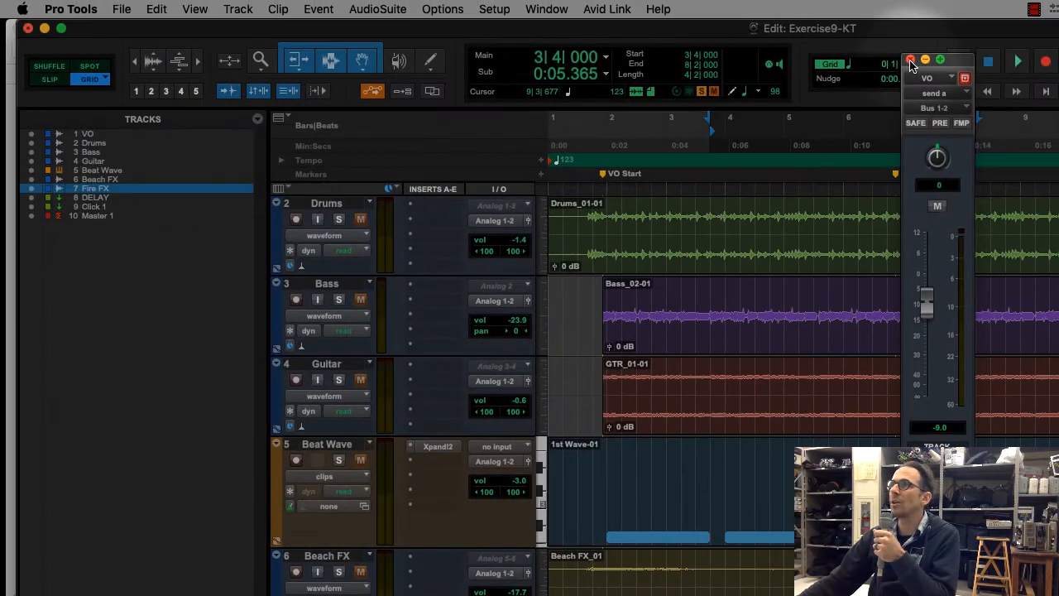
{"action": "left_click", "coordinate": [910, 61]}
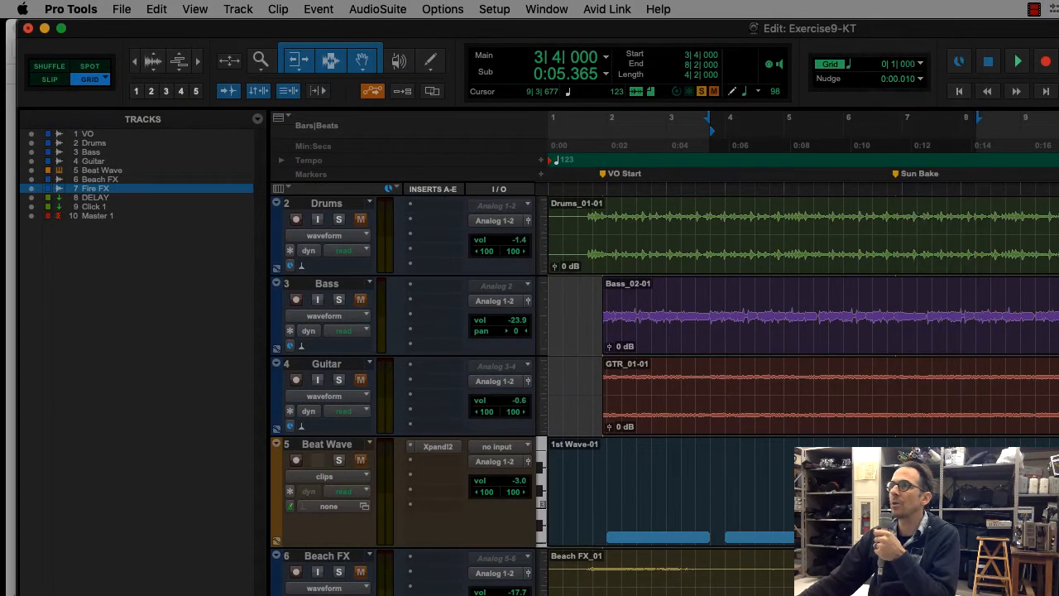
{"action": "left_click", "coordinate": [541, 8]}
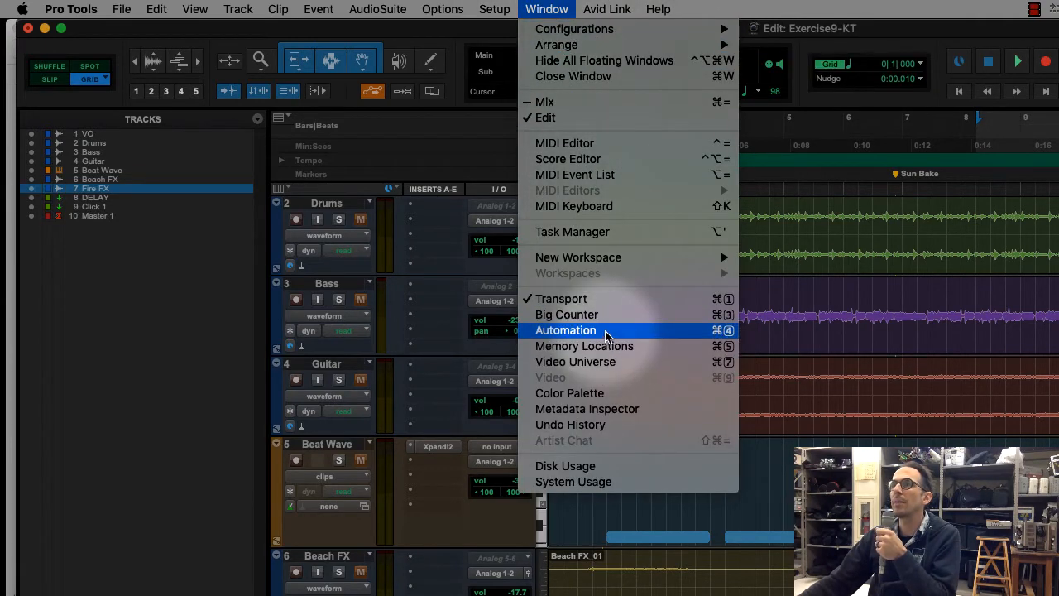
{"action": "left_click", "coordinate": [542, 331]}
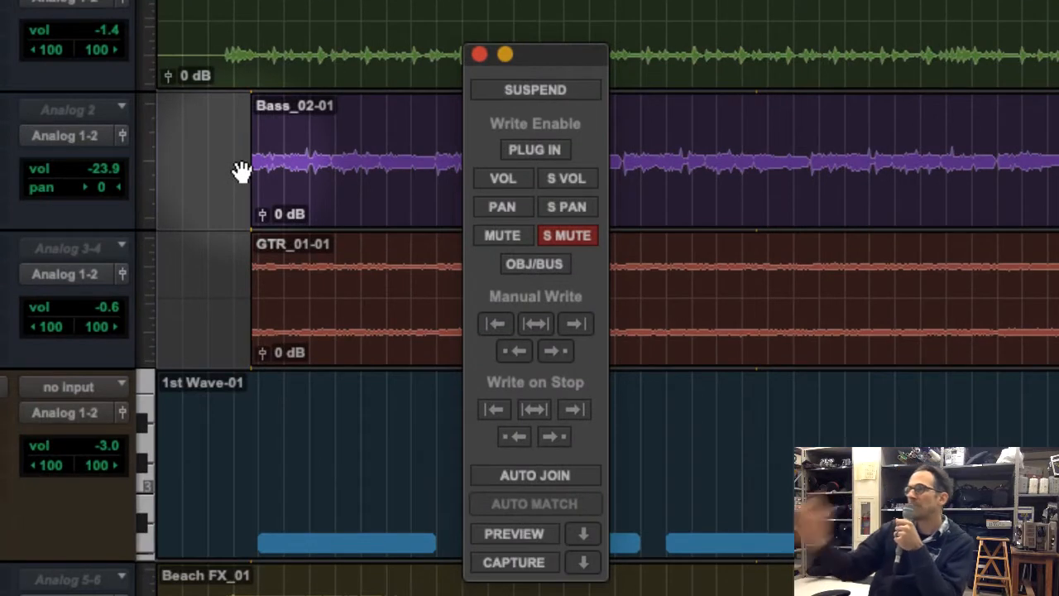
{"action": "left_click", "coordinate": [563, 235]}
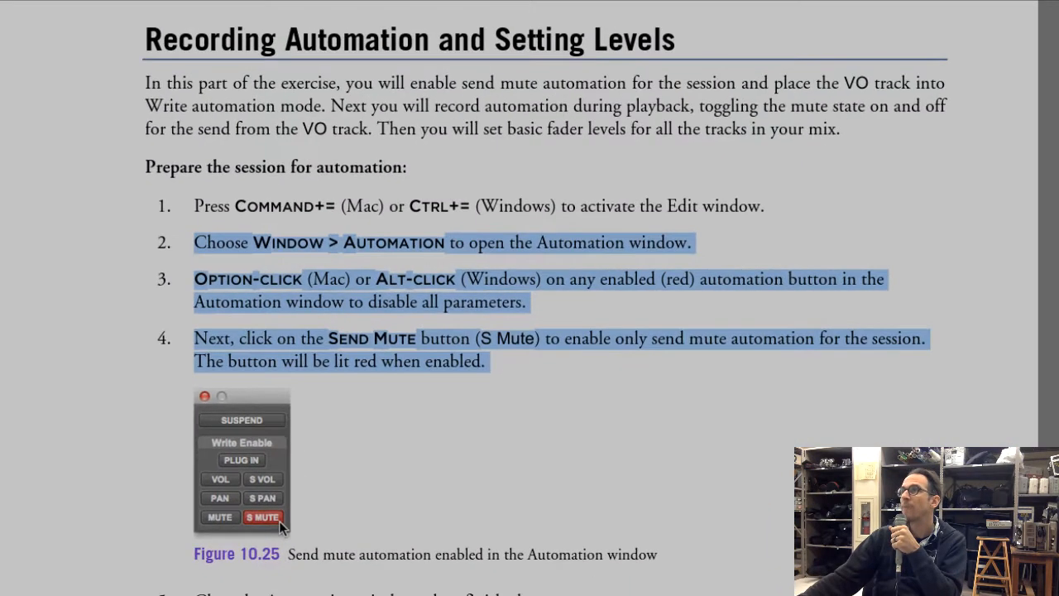
Check the automation preparation instructions in the exercise, and mute send A (Bus 1-2) of the VO track
{"action": "left_click", "coordinate": [626, 324]}
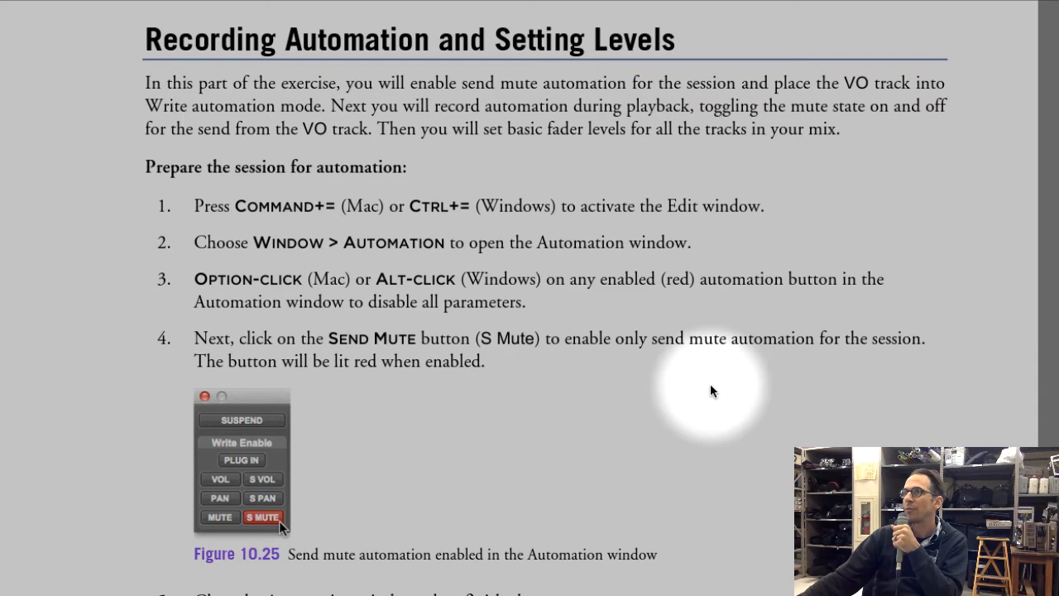
{"action": "scroll", "coordinate": [685, 323], "scroll_direction": "down", "scroll_amount": 1}
{"action": "left_click_drag", "start_coordinate": [353, 277], "coordinate": [485, 276]}
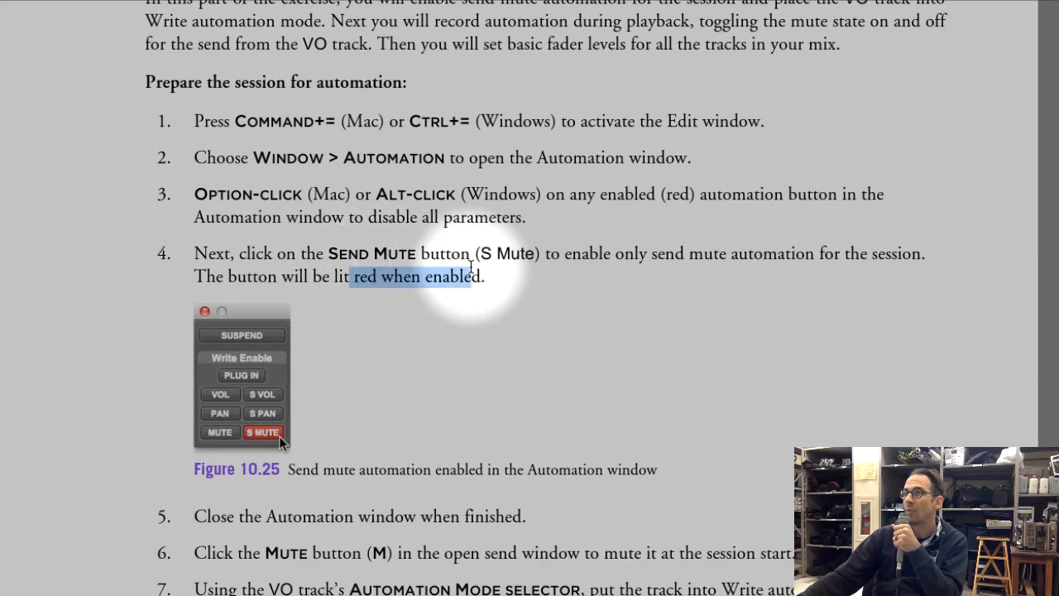
{"action": "left_click", "coordinate": [696, 429]}
{"action": "scroll", "coordinate": [697, 429], "scroll_direction": "down", "scroll_amount": 5}
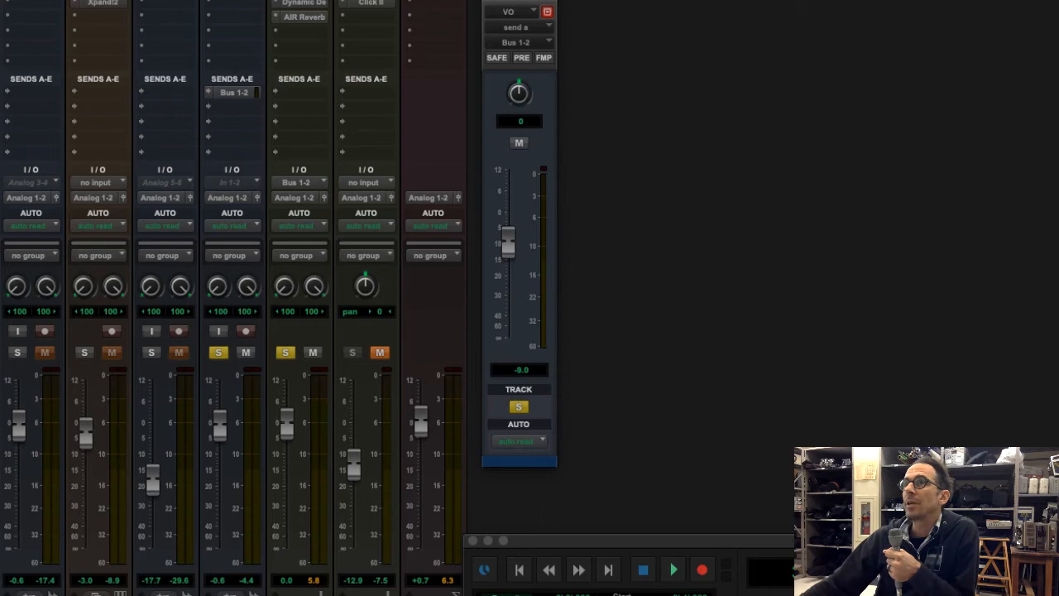
{"action": "key", "text": "super+equal"}
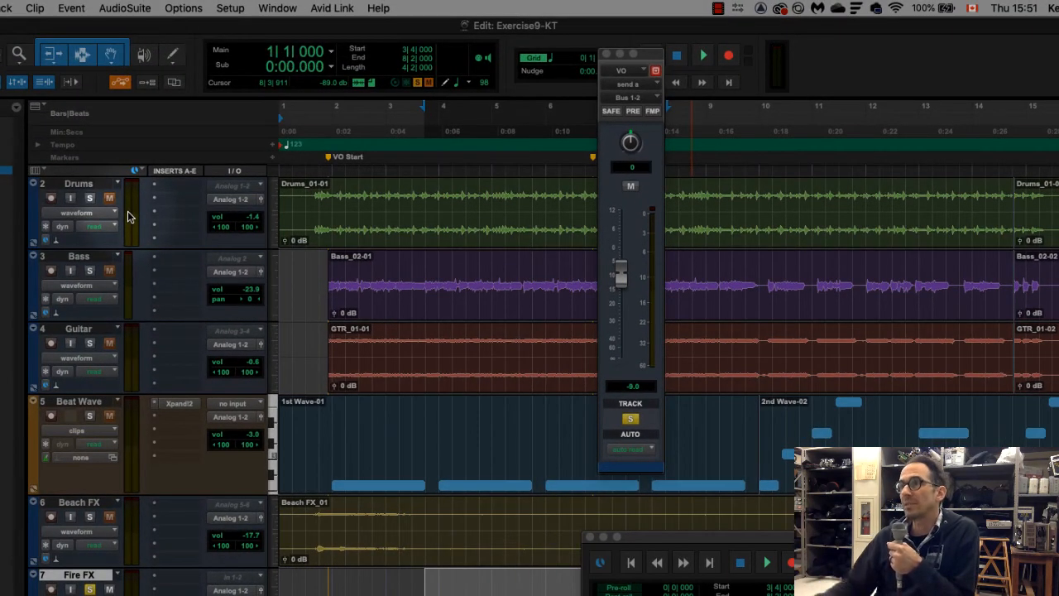
{"action": "left_click", "coordinate": [654, 59]}
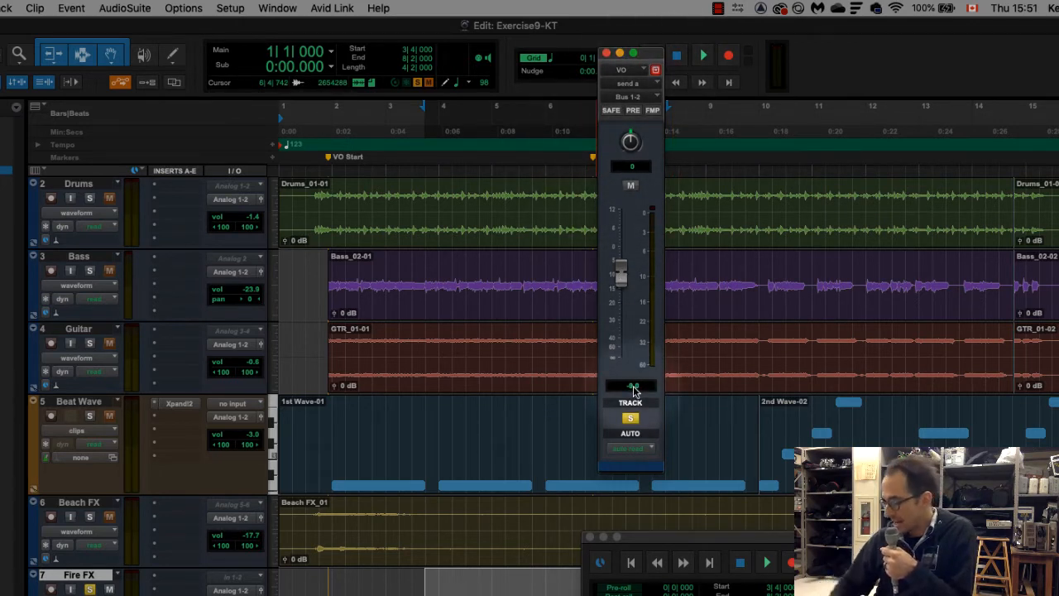
{"action": "key", "text": "super+equal"}
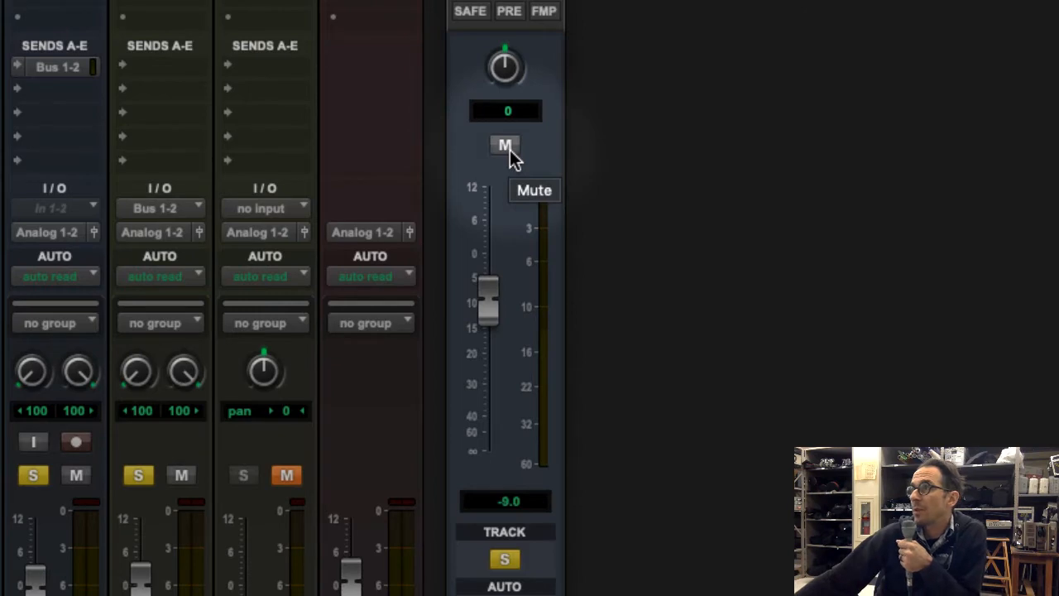
{"action": "left_click", "coordinate": [505, 145]}
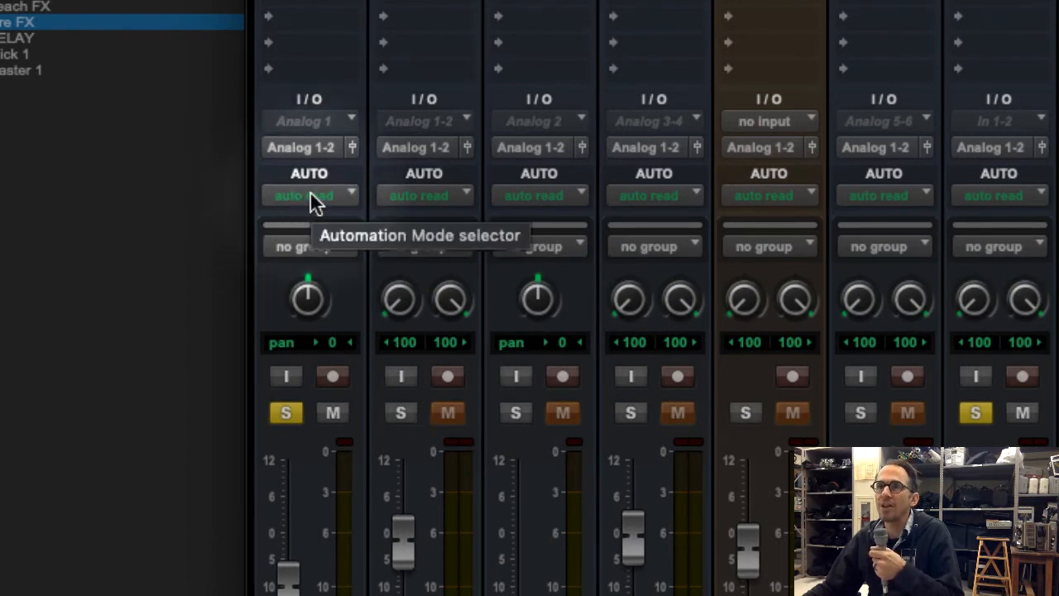
Move the VO send window beside the track list in the Edit window and set the VO track's automation mode to write
{"action": "left_click", "coordinate": [311, 195]}
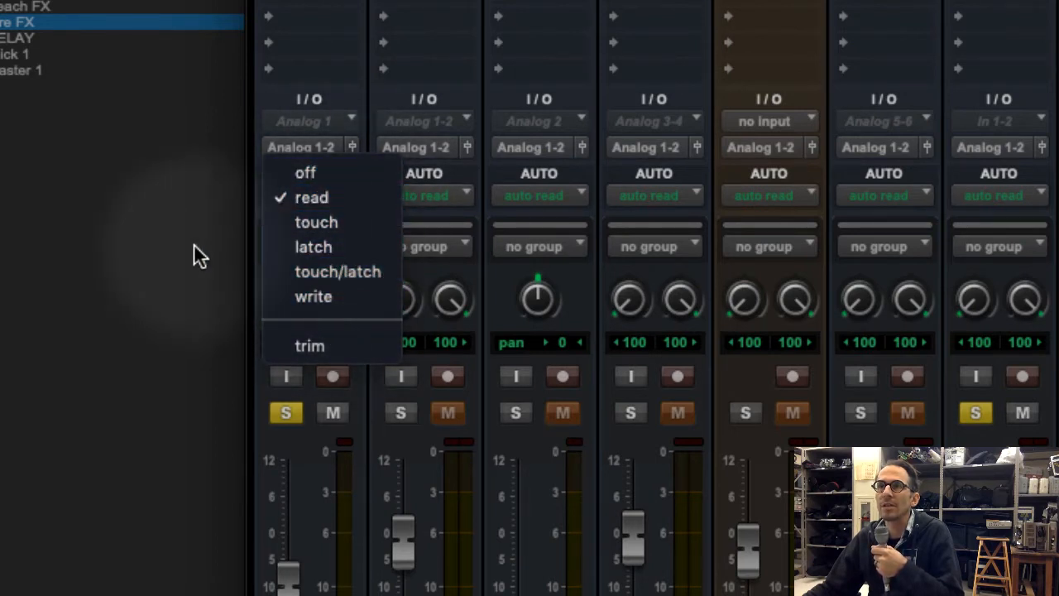
{"action": "left_click", "coordinate": [179, 213]}
{"action": "key", "text": "ctrl+equal"}
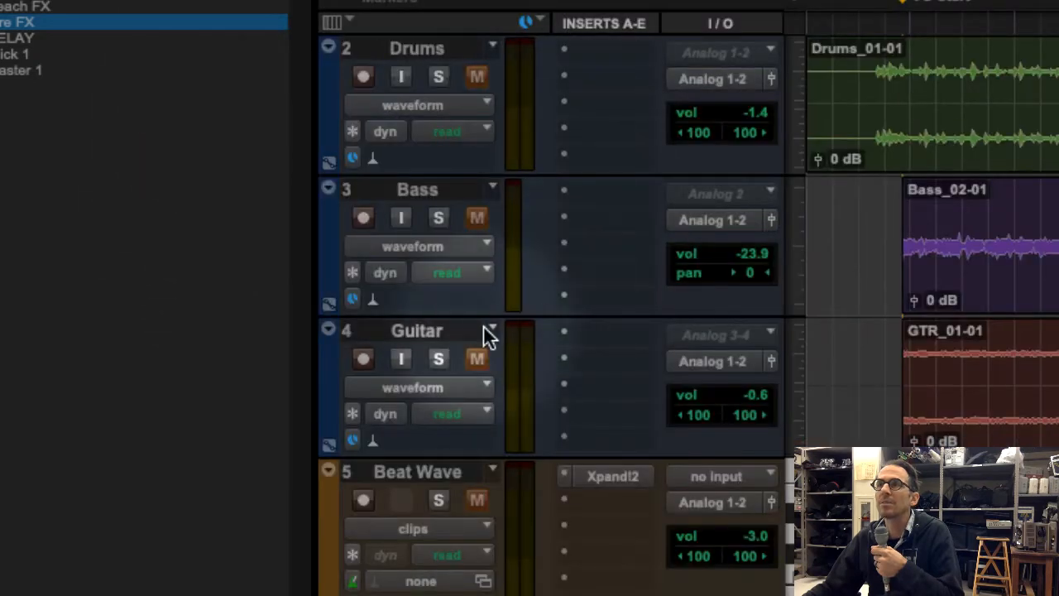
{"action": "scroll", "coordinate": [483, 331], "scroll_direction": "up", "scroll_amount": 3}
{"action": "left_click", "coordinate": [417, 48]}
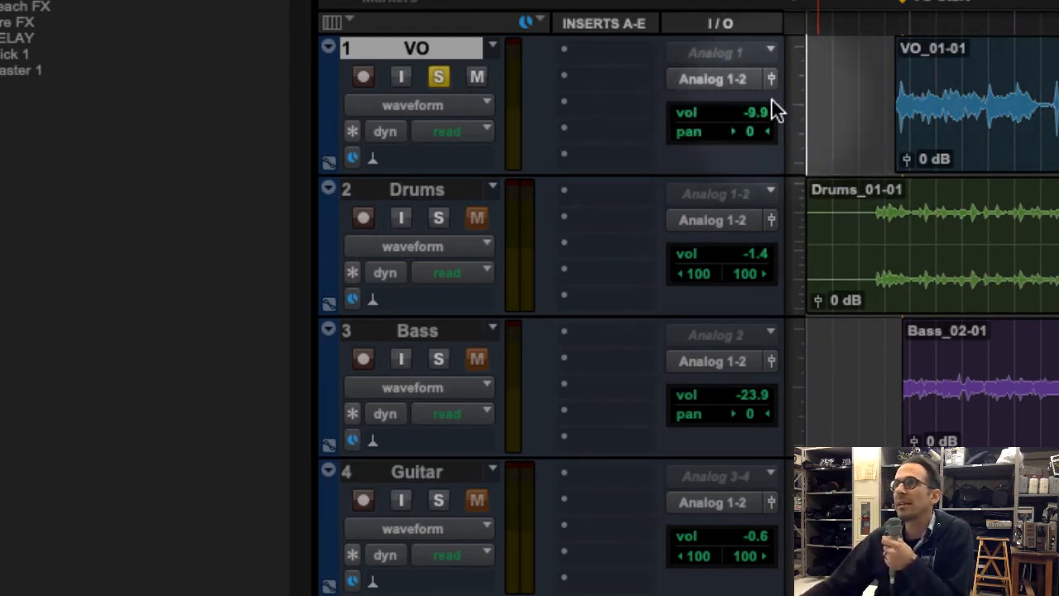
{"action": "left_click_drag", "start_coordinate": [391, 1], "coordinate": [201, 0]}
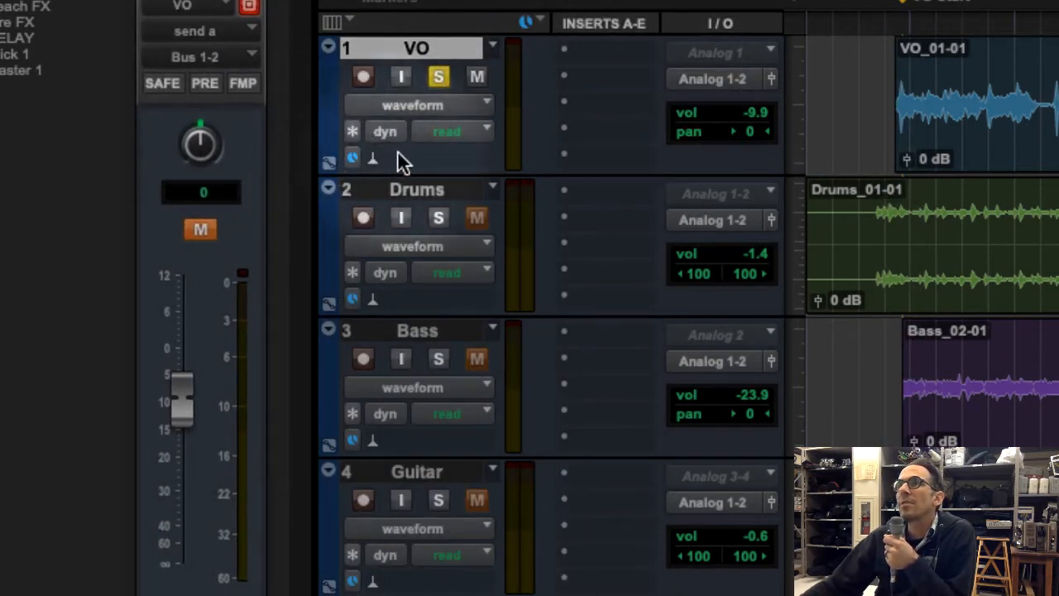
{"action": "left_click", "coordinate": [465, 147]}
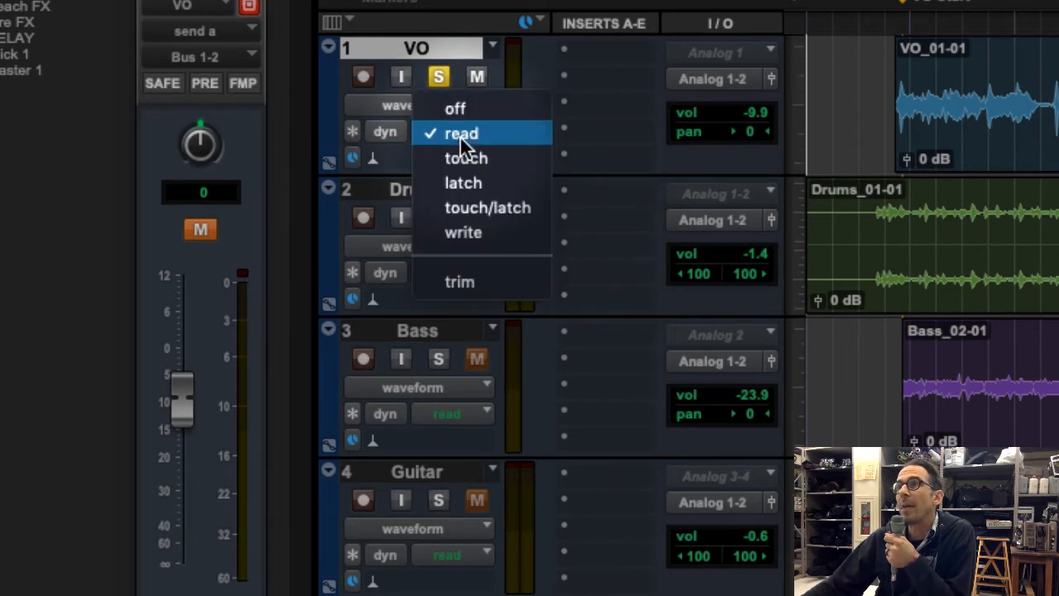
{"action": "left_click", "coordinate": [513, 240]}
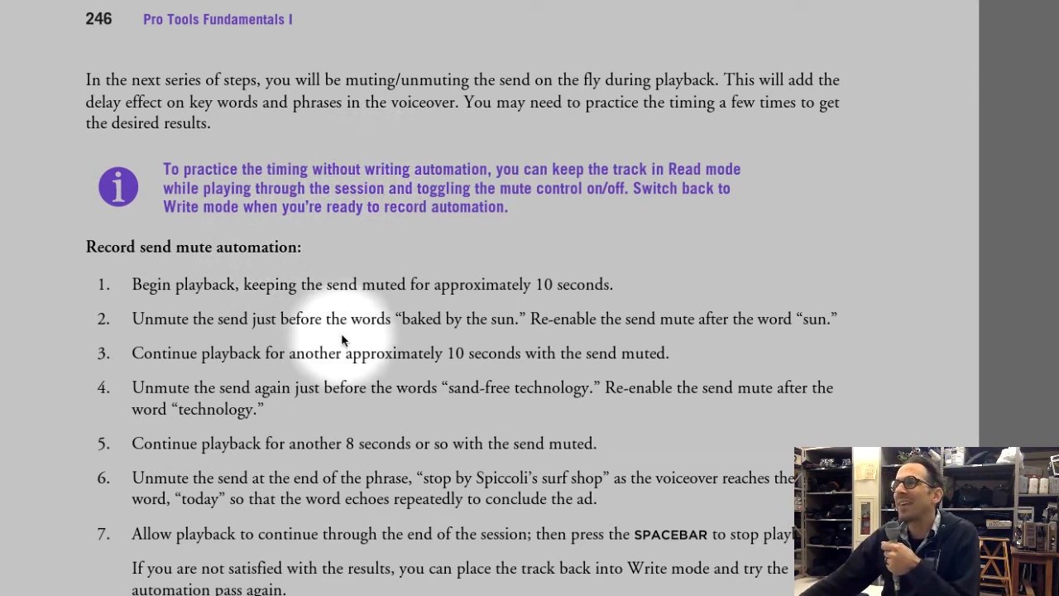
Review the tip on practicing without writing automation and set the VO track's automation mode to read
{"action": "scroll", "coordinate": [342, 339], "scroll_direction": "down", "scroll_amount": 2}
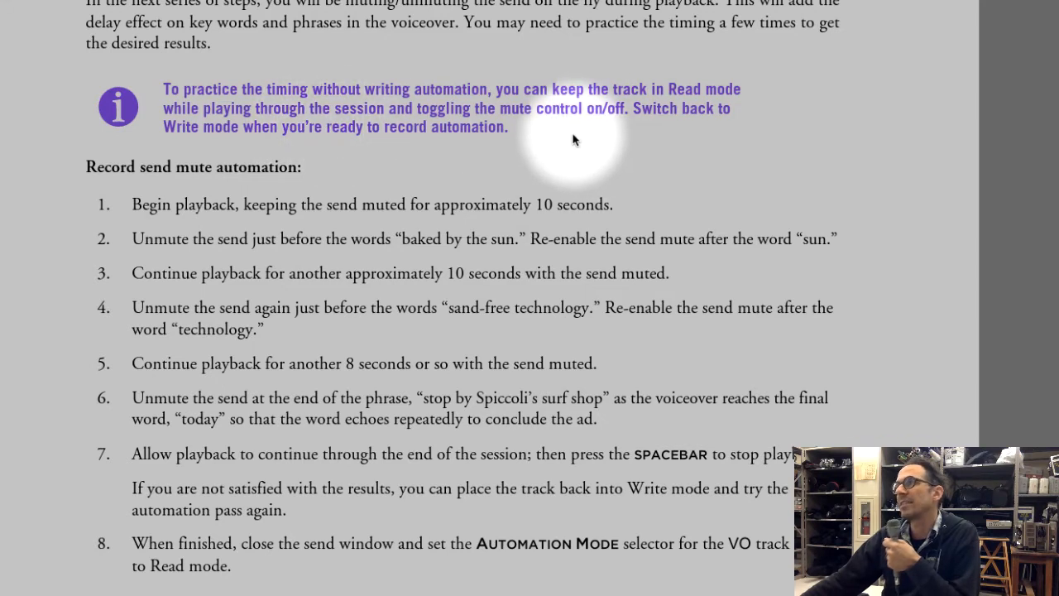
{"action": "left_click_drag", "start_coordinate": [515, 128], "coordinate": [124, 87]}
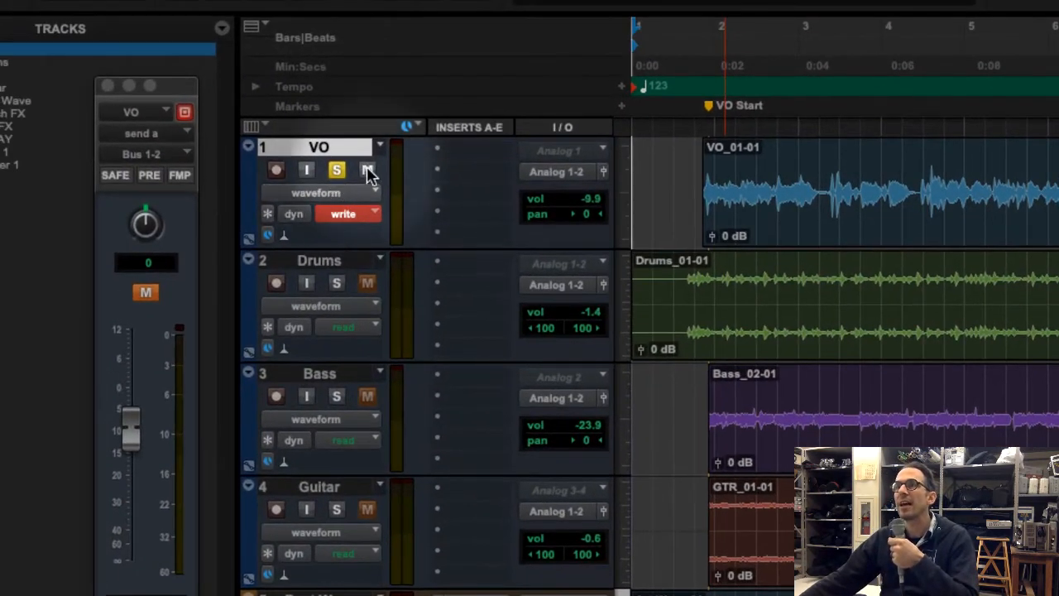
{"action": "left_click", "coordinate": [346, 216]}
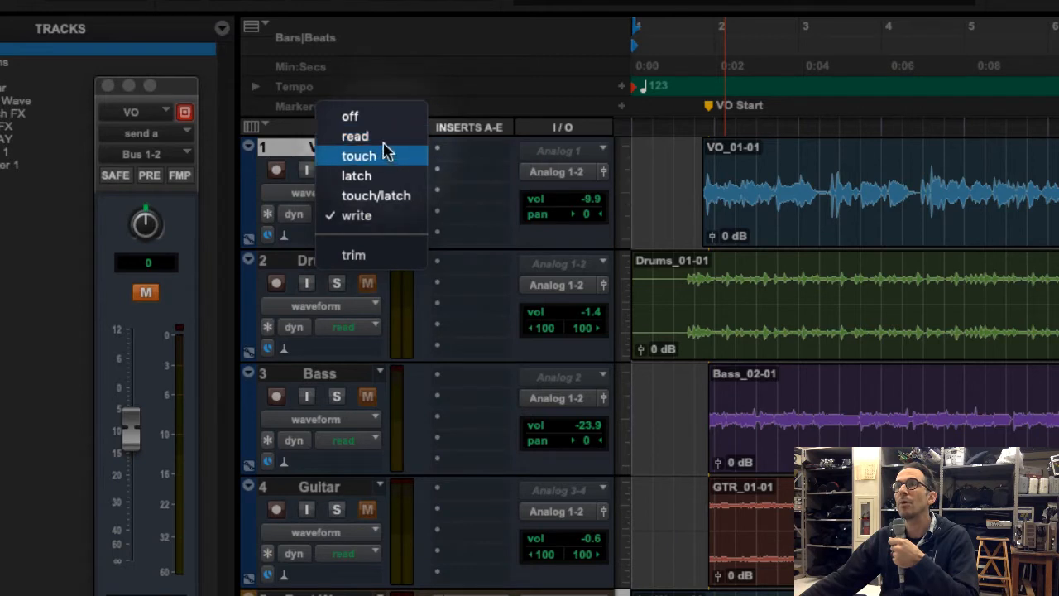
{"action": "left_click", "coordinate": [355, 135]}
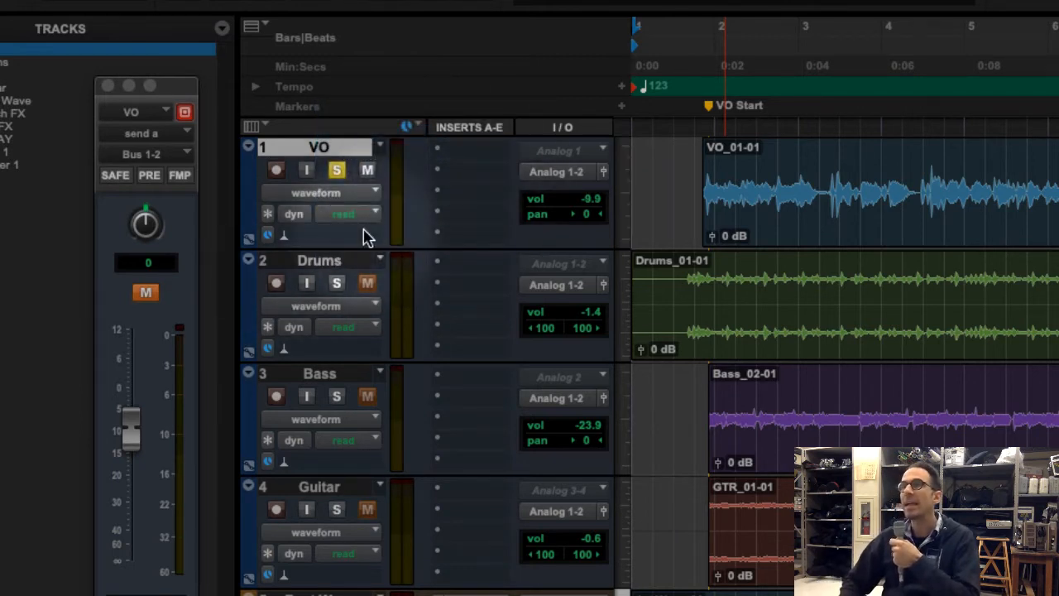
Play the session from the start and practice toggling the VO send's mute on and off during playback
{"action": "key", "text": "space"}
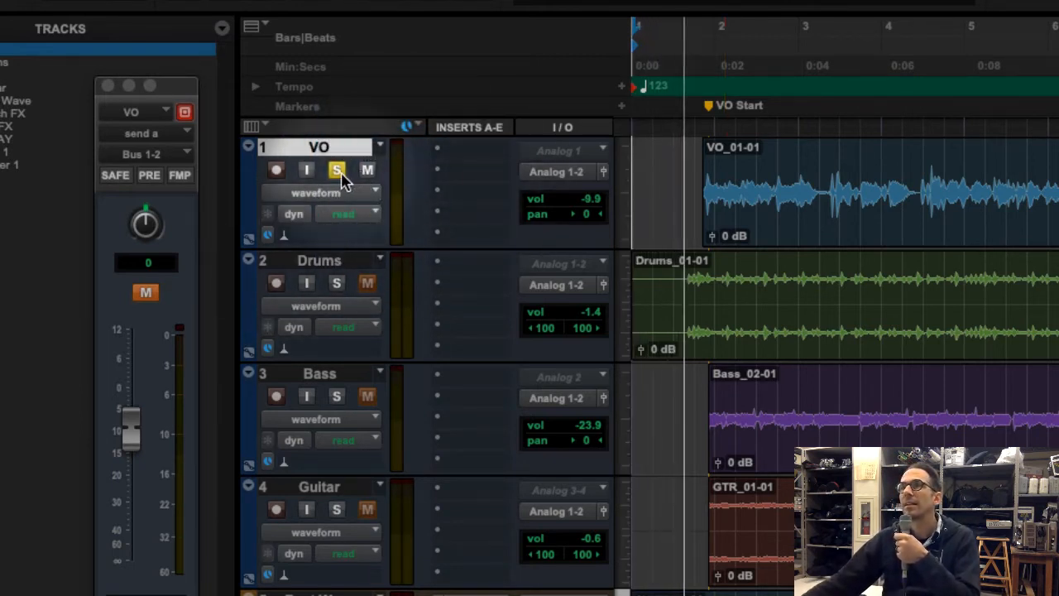
{"action": "left_click", "coordinate": [367, 170]}
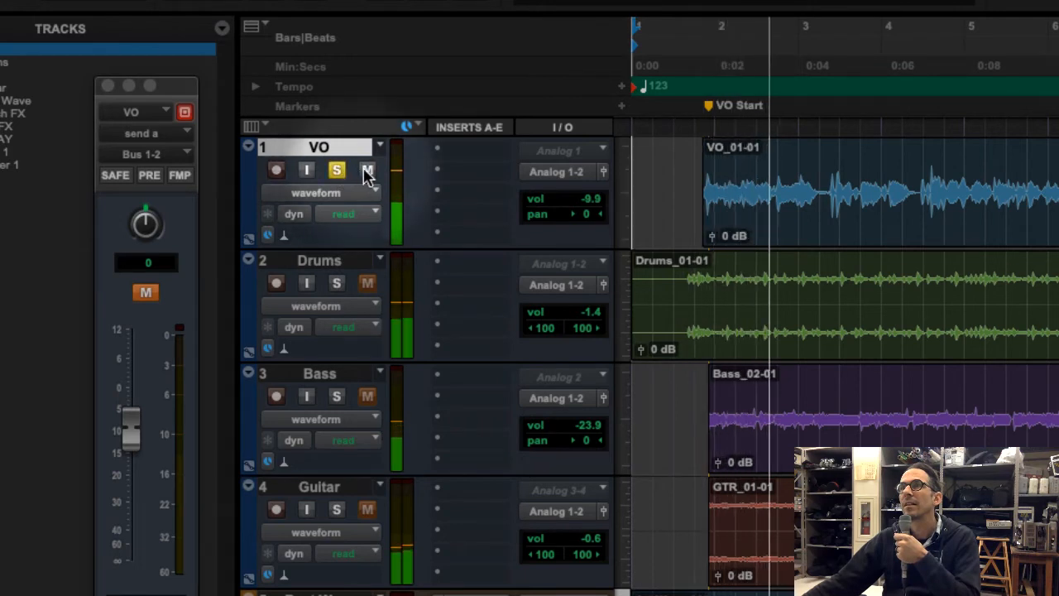
{"action": "left_click", "coordinate": [367, 171]}
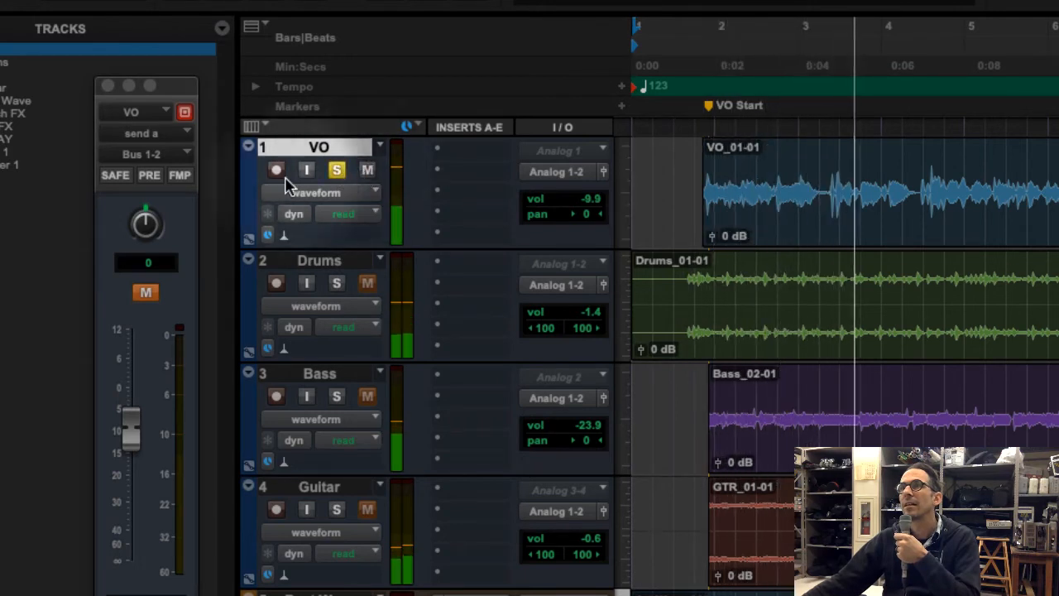
{"action": "left_click", "coordinate": [148, 291]}
{"action": "left_click", "coordinate": [148, 290]}
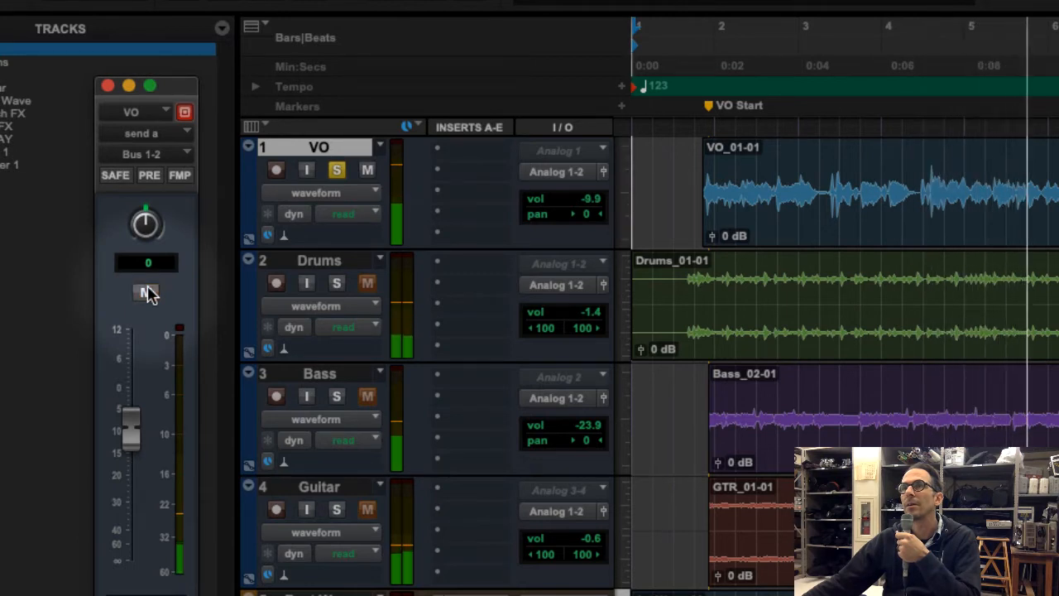
{"action": "left_click", "coordinate": [146, 292]}
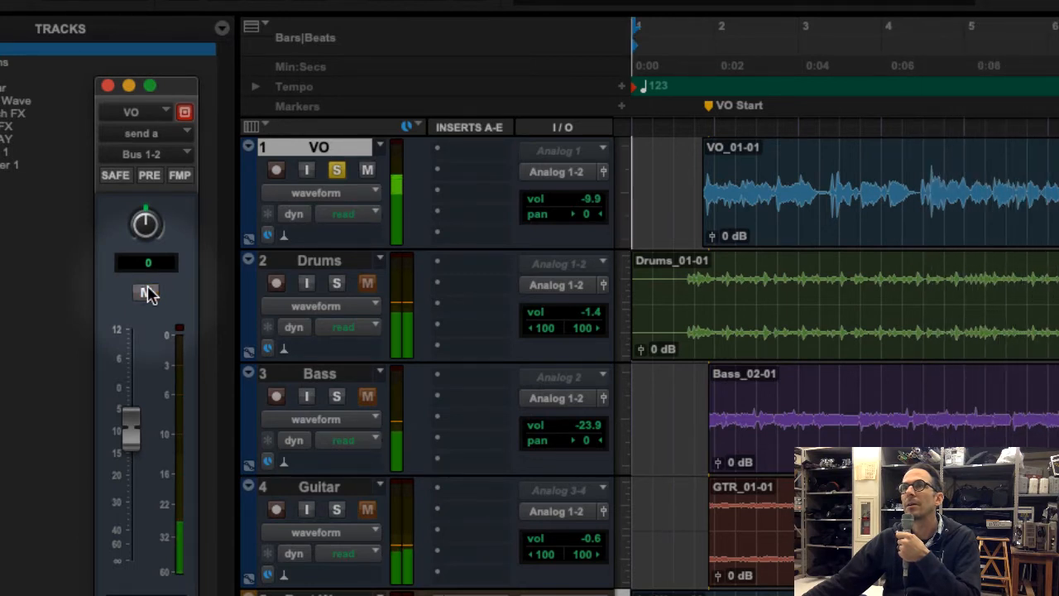
{"action": "left_click", "coordinate": [146, 292]}
{"action": "left_click", "coordinate": [146, 292]}
{"action": "left_click", "coordinate": [146, 292]}
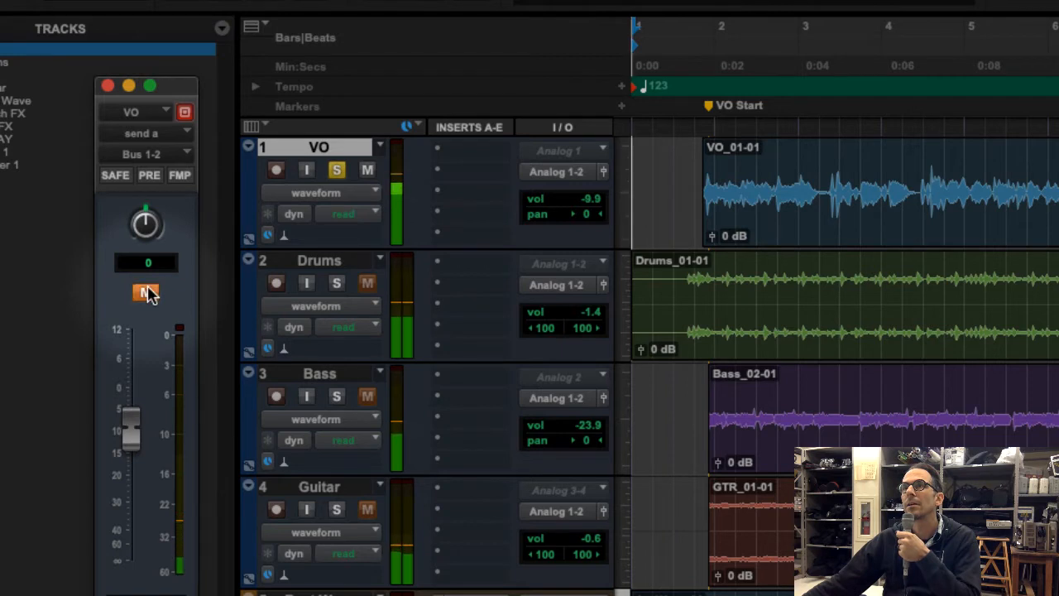
{"action": "left_click", "coordinate": [147, 292]}
{"action": "left_click", "coordinate": [147, 292]}
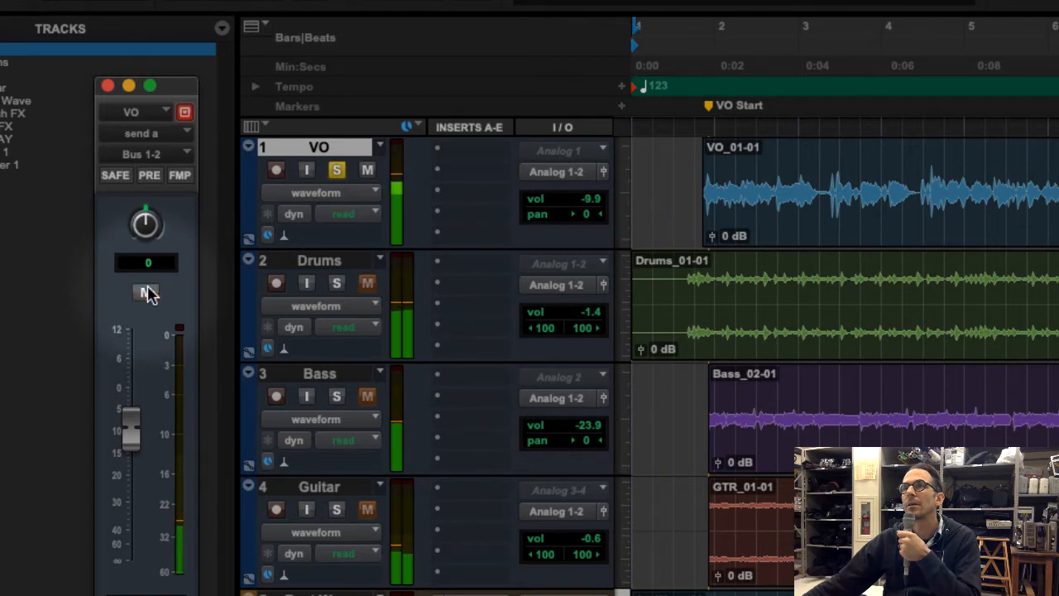
{"action": "left_click", "coordinate": [147, 292]}
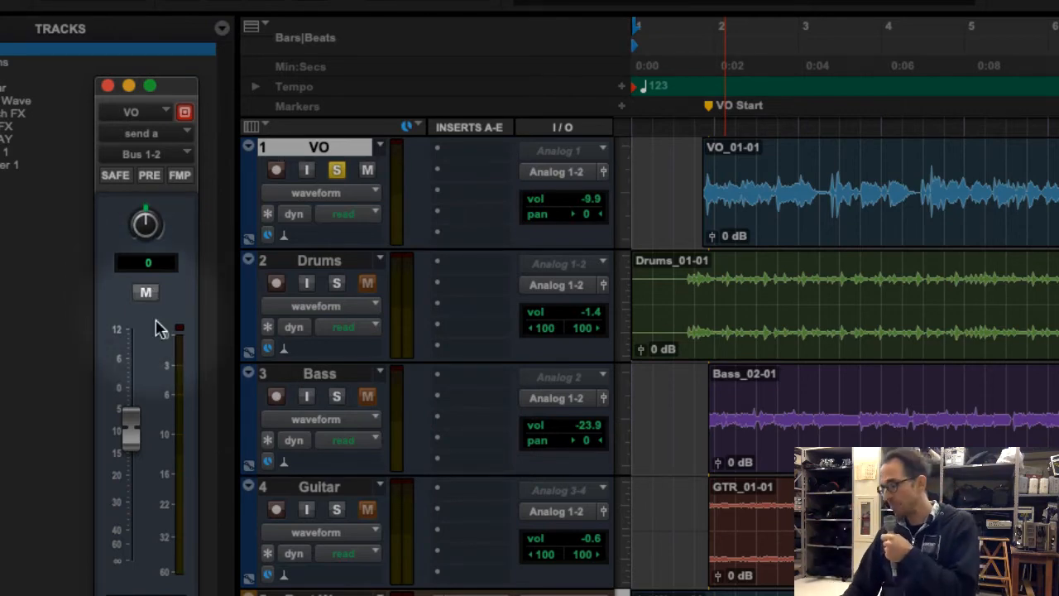
Remove the AIR Reverb plug-in from insert B of the DELAY track in the Mix window
{"action": "key", "text": "super+equal"}
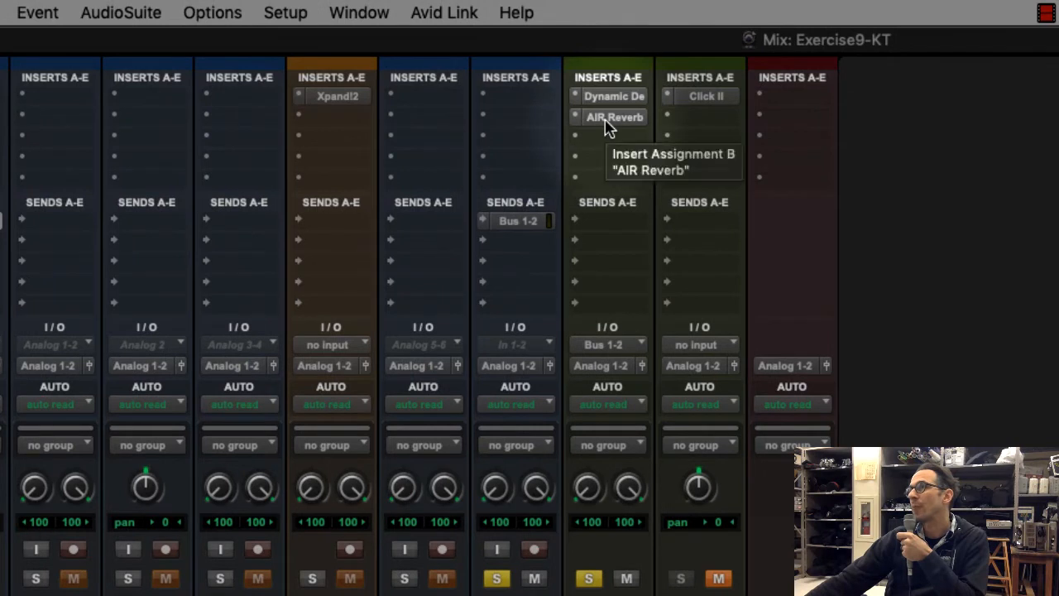
{"action": "left_click", "coordinate": [605, 120]}
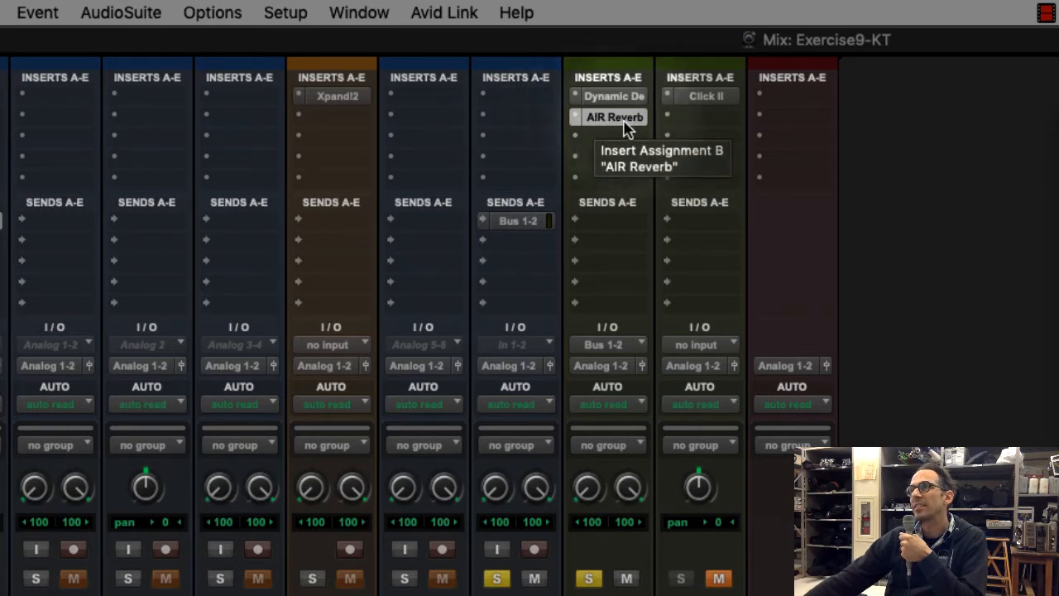
{"action": "left_click", "coordinate": [577, 118]}
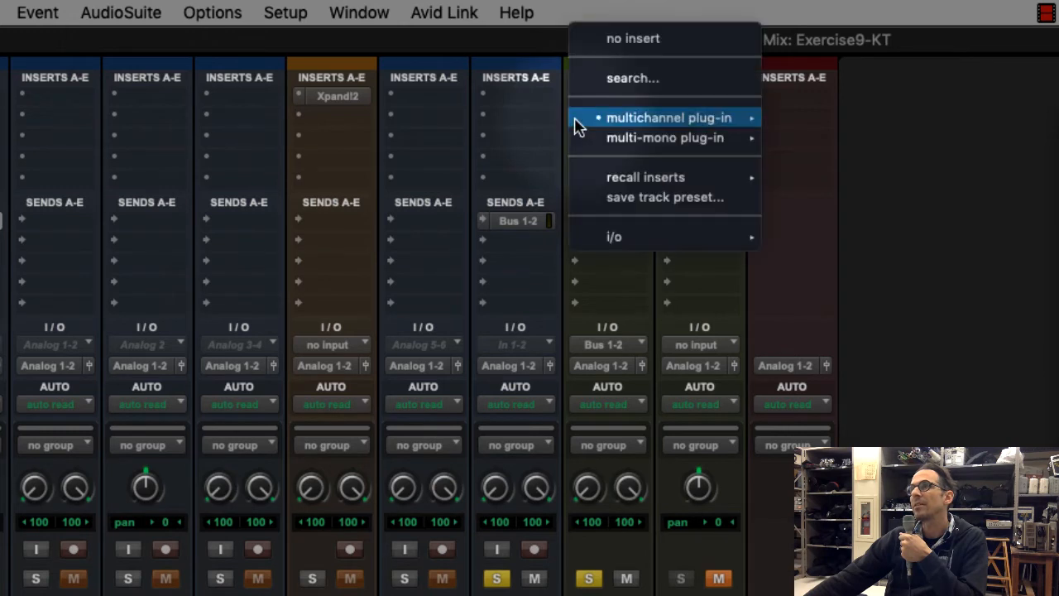
{"action": "left_click", "coordinate": [645, 42]}
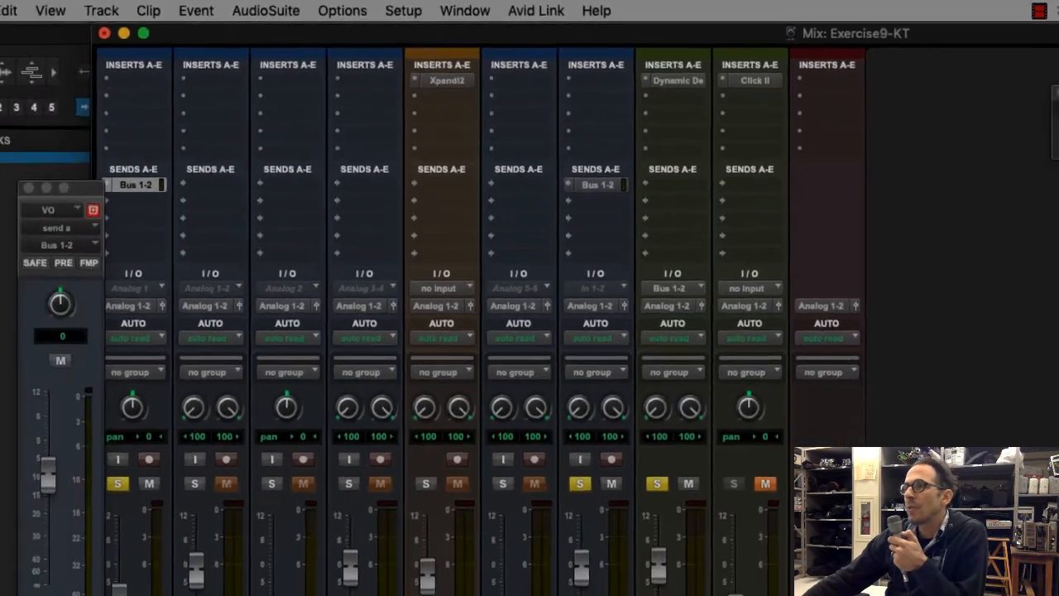
Play the session in the Edit window from 1|2|000 and rehearse muting and unmuting the VO send between phrases, ending with playback stopped
{"action": "key", "text": "super+equal"}
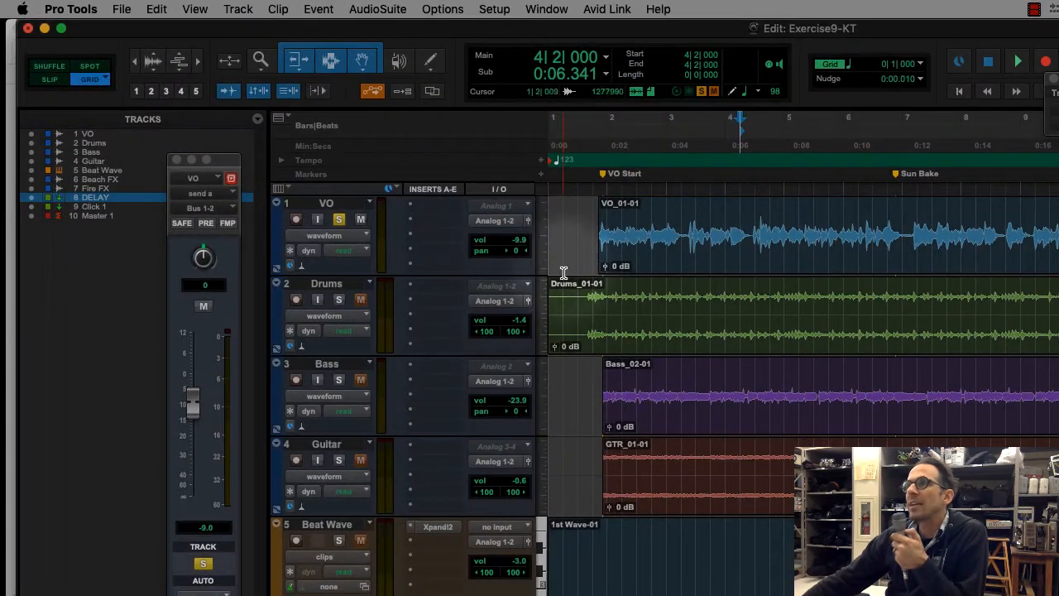
{"action": "left_click", "coordinate": [564, 231]}
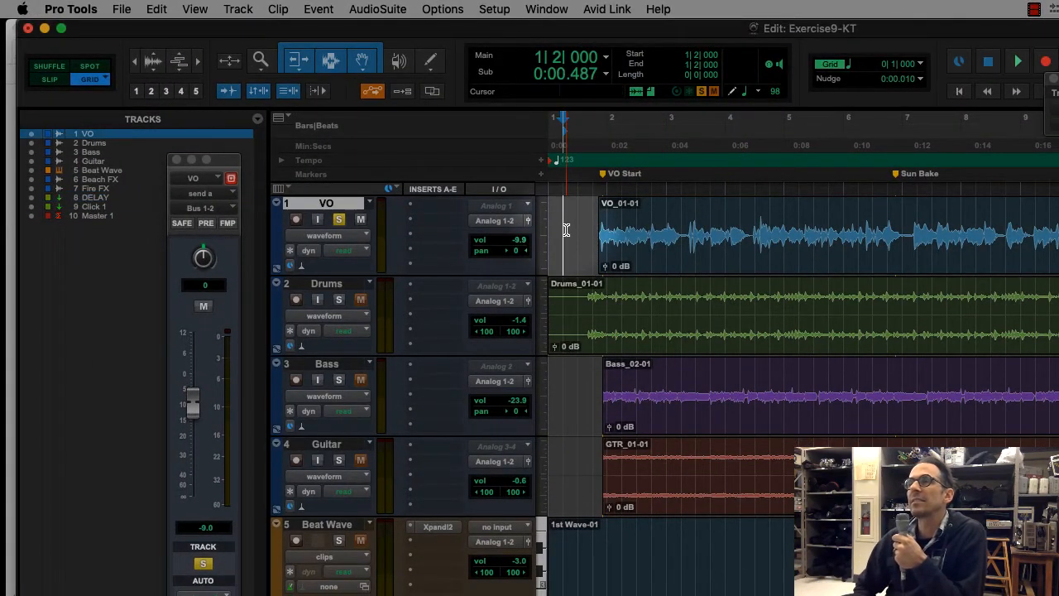
{"action": "key", "text": "space"}
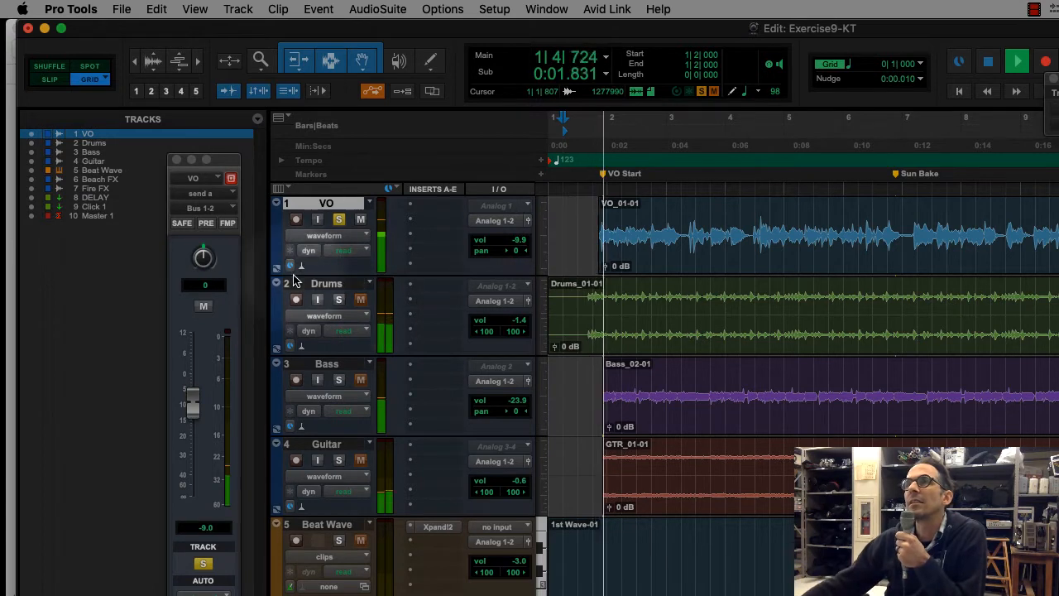
{"action": "left_click", "coordinate": [204, 307]}
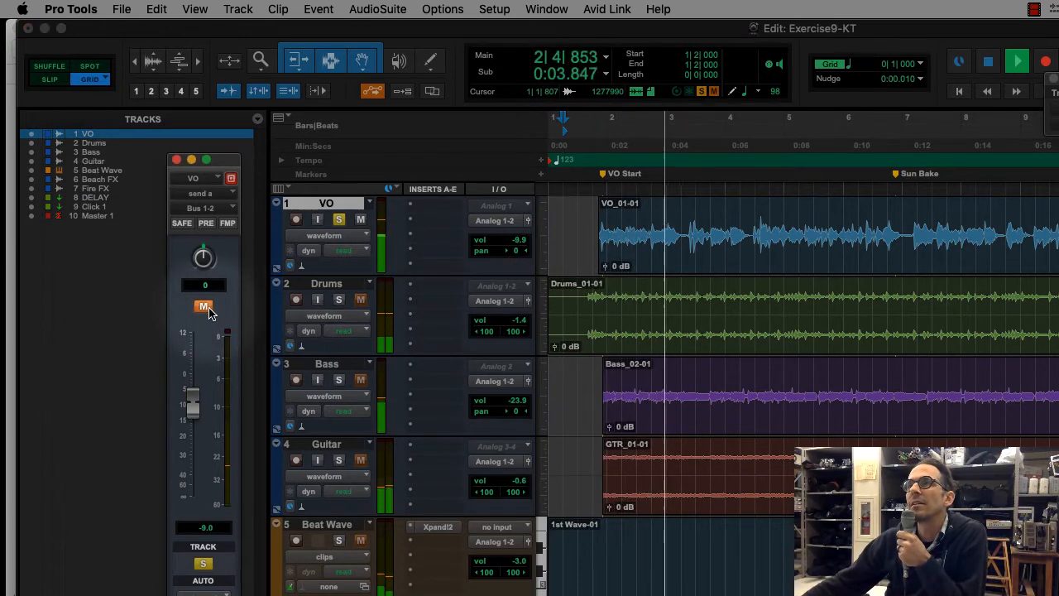
{"action": "left_click", "coordinate": [204, 307]}
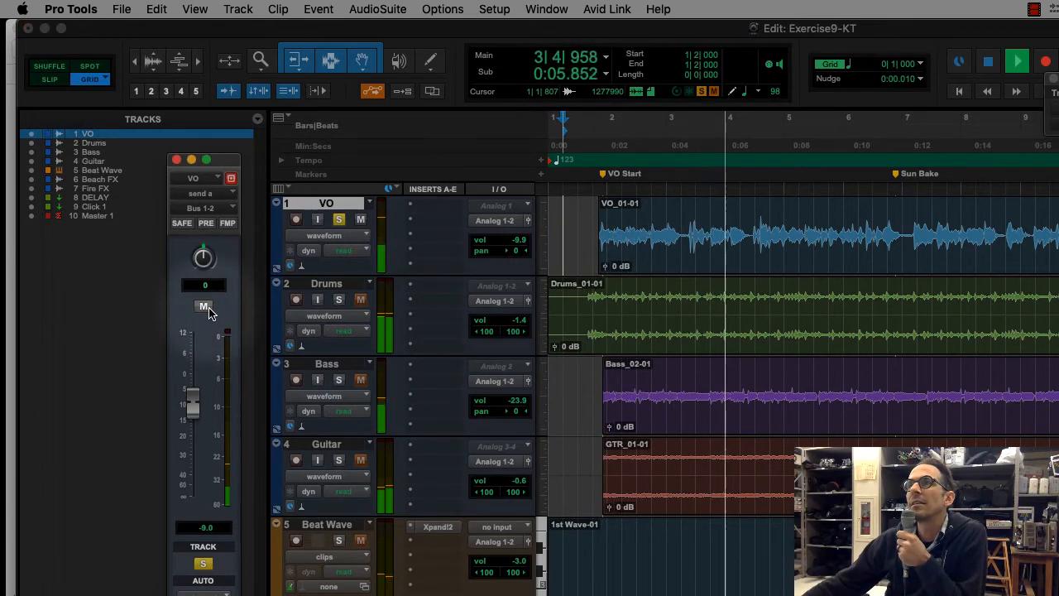
{"action": "left_click", "coordinate": [205, 307]}
{"action": "left_click", "coordinate": [204, 307]}
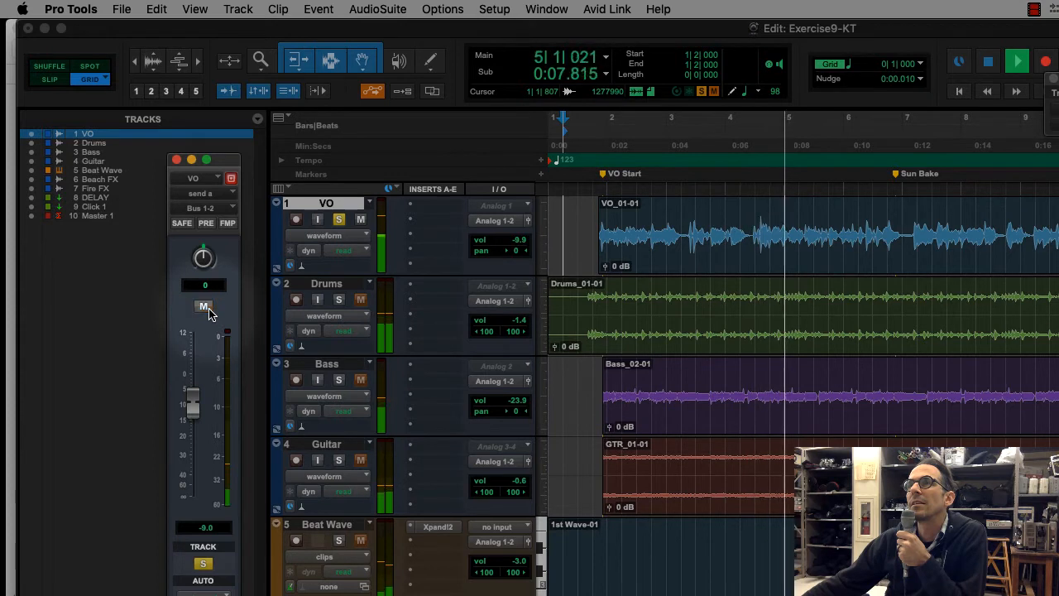
{"action": "left_click", "coordinate": [205, 307]}
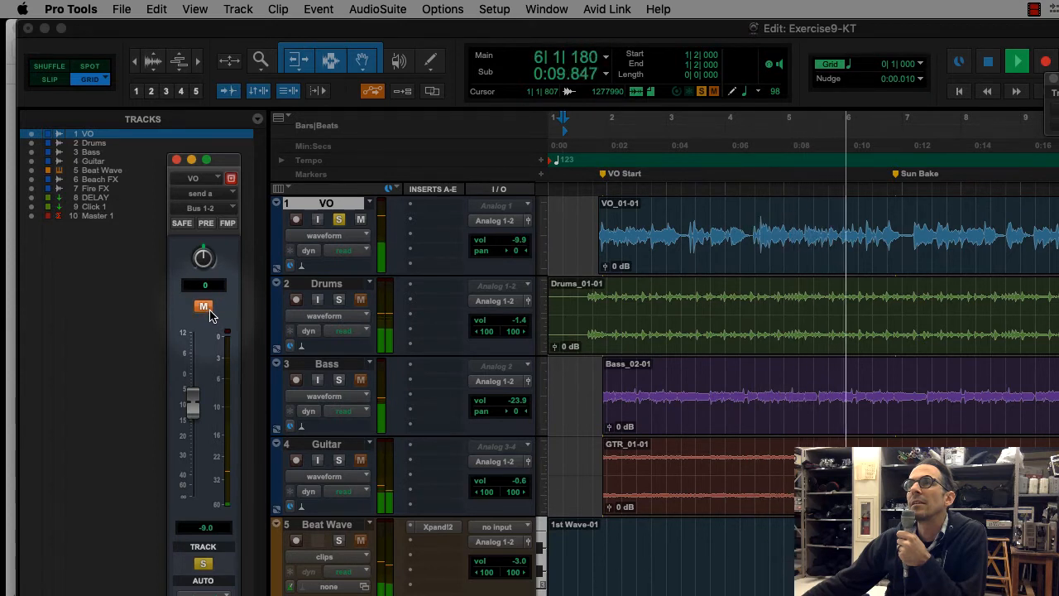
{"action": "left_click", "coordinate": [204, 307]}
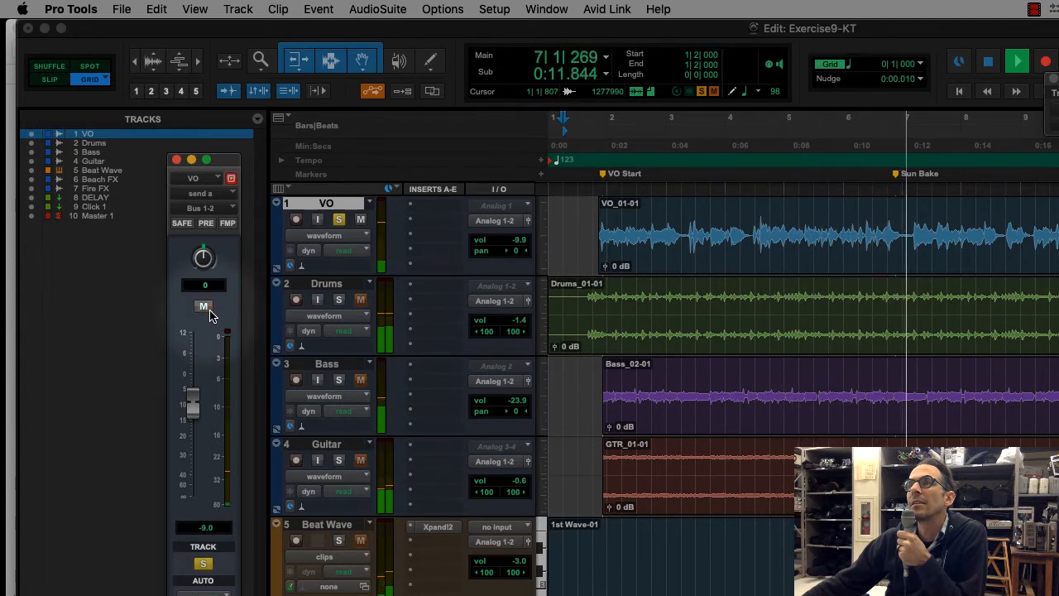
{"action": "left_click", "coordinate": [205, 307]}
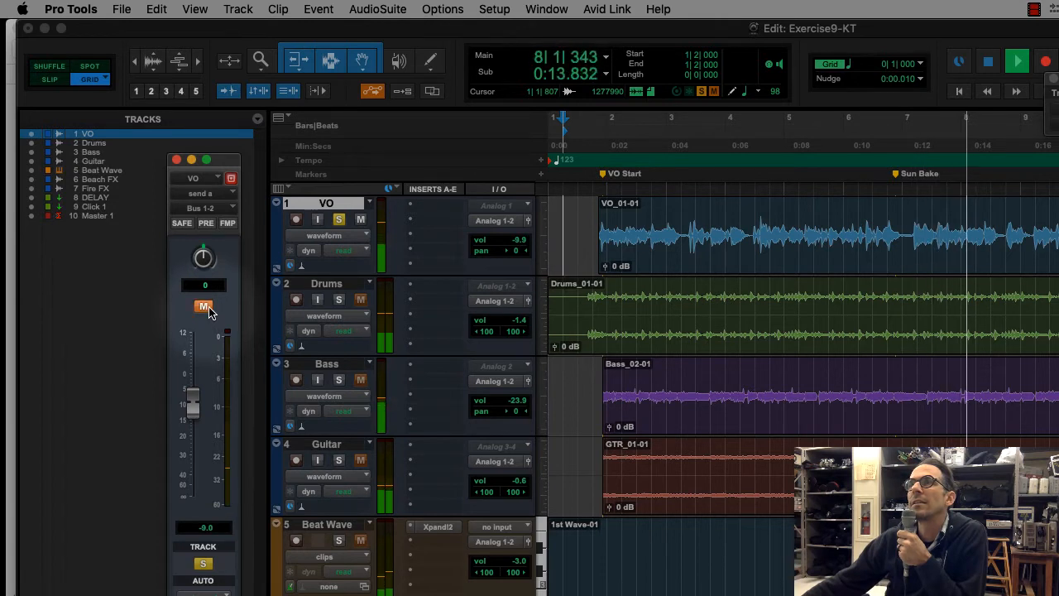
{"action": "left_click", "coordinate": [205, 308]}
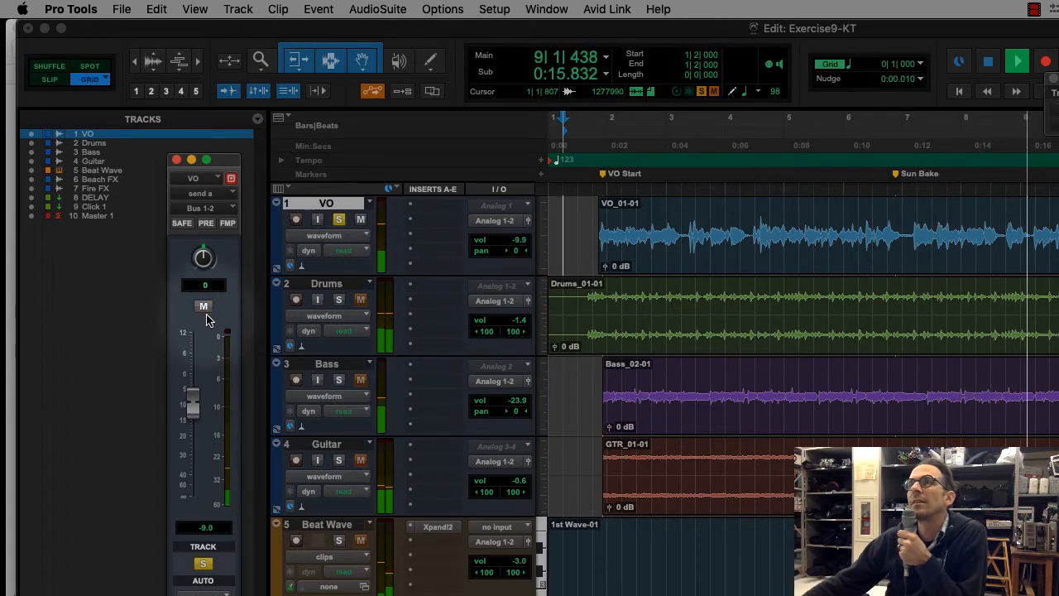
{"action": "left_click", "coordinate": [205, 310]}
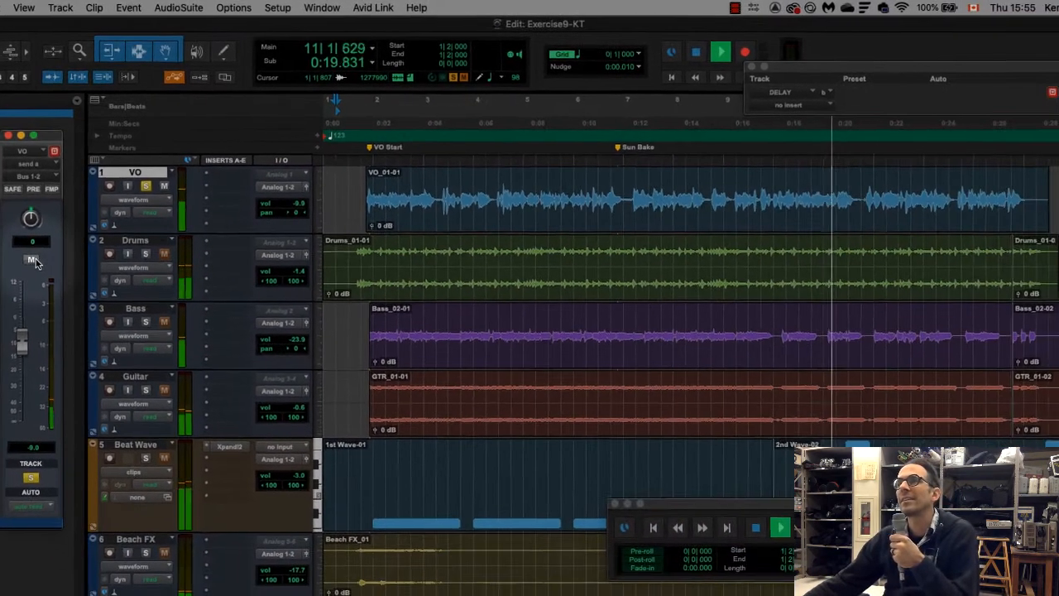
{"action": "key", "text": "space"}
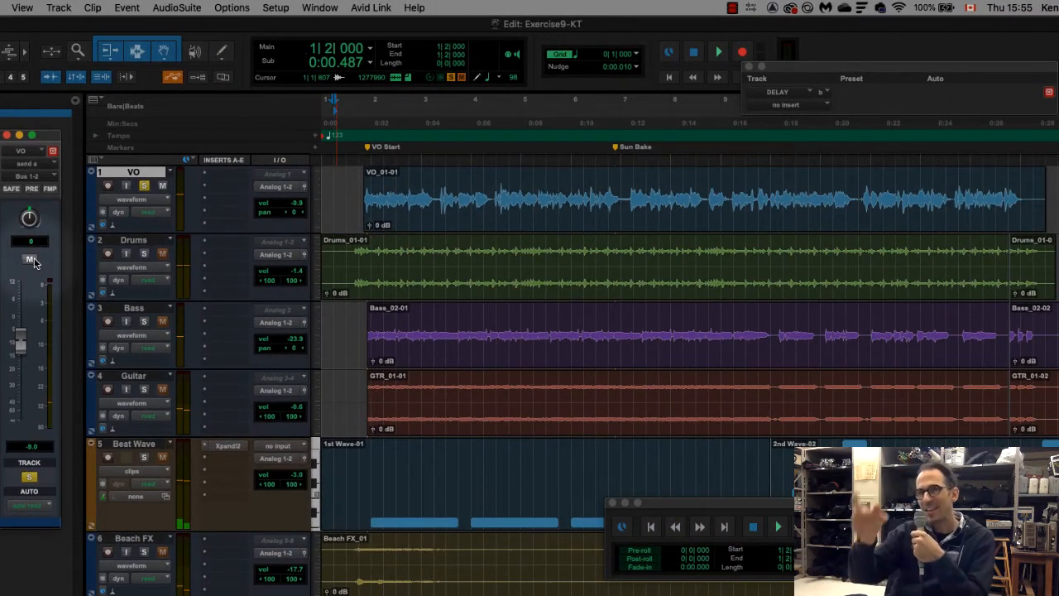
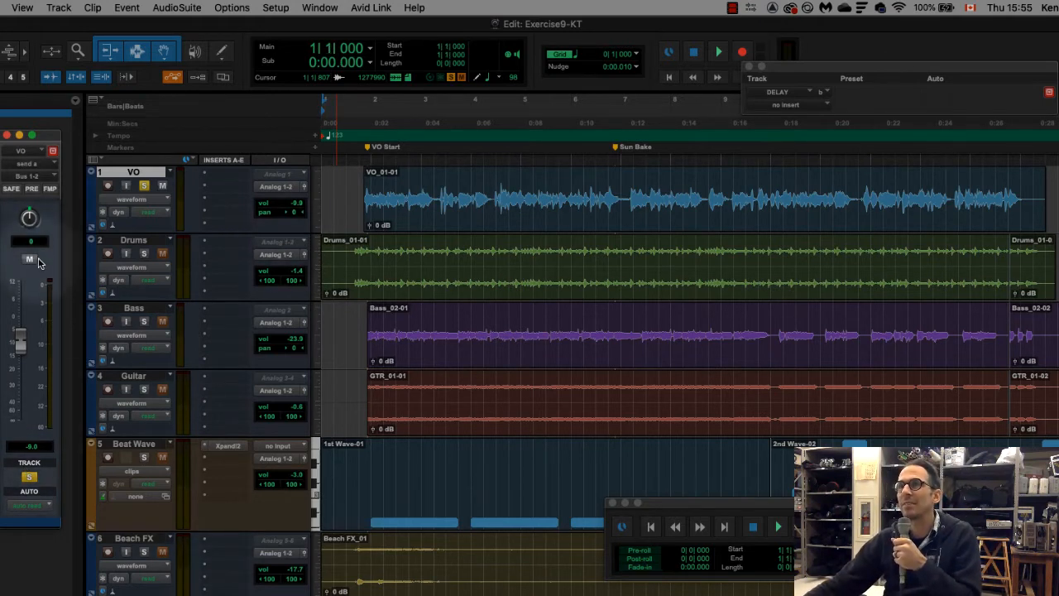
Mute the VO send and set the VO track's automation mode to write
{"action": "left_click", "coordinate": [29, 259]}
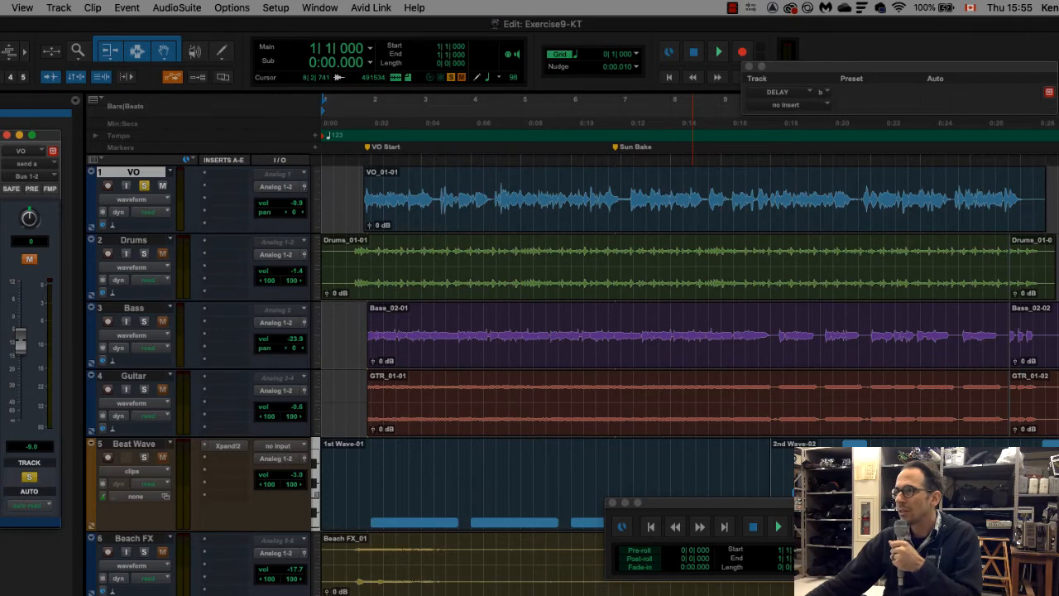
{"action": "key", "text": "super+Tab"}
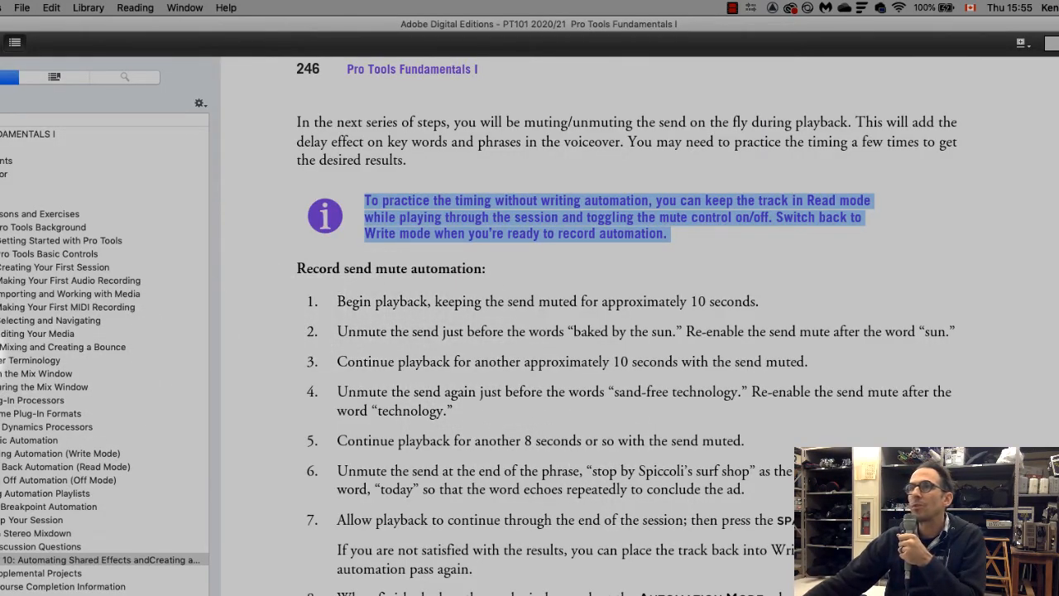
{"action": "key", "text": "super+Tab"}
{"action": "left_click", "coordinate": [147, 212]}
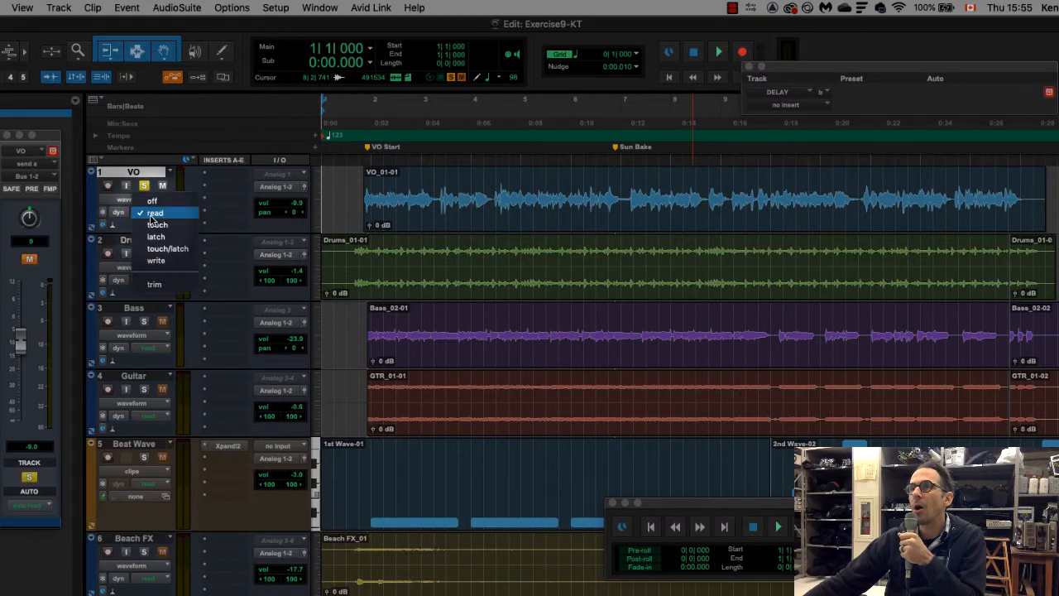
{"action": "left_click", "coordinate": [157, 261]}
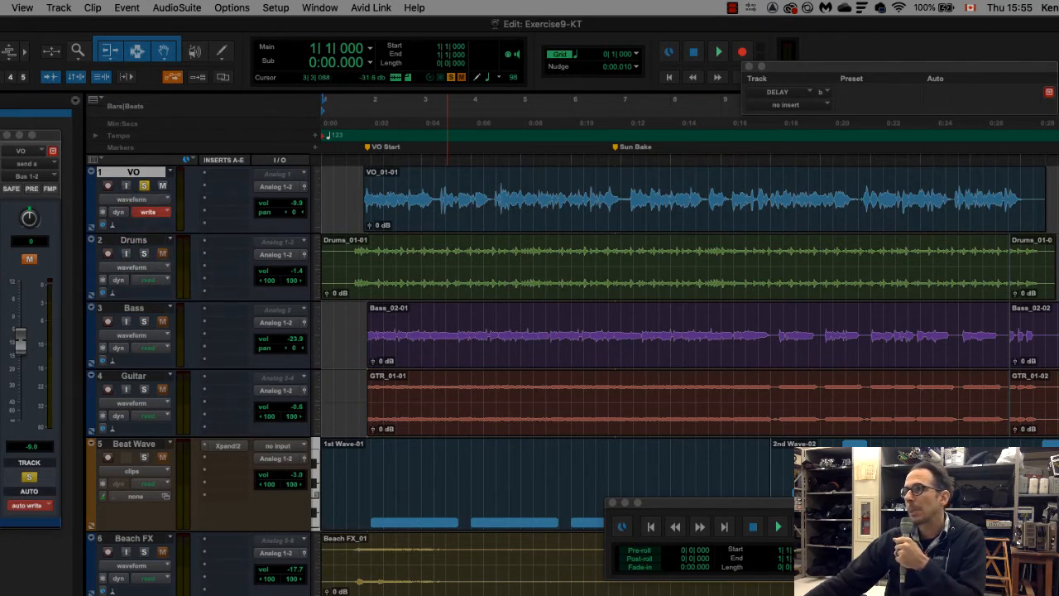
Switch to Adobe Digital Editions and highlight the cue phrases "baked by the sun", "sand-free technology" and "stop by Spiccoli's surf shop" in the exercise
{"action": "key", "text": "super+Tab"}
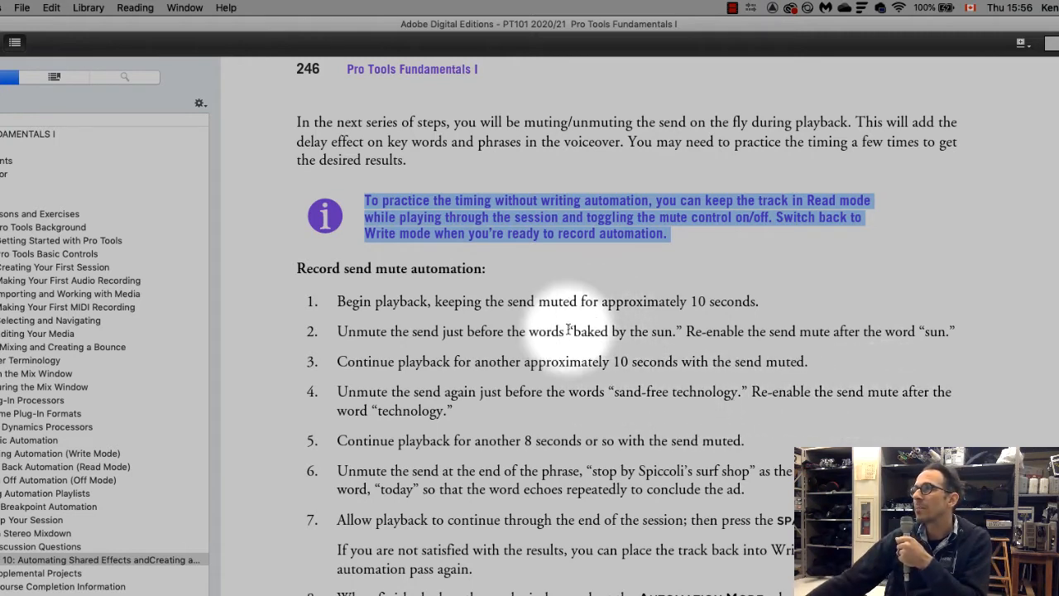
{"action": "left_click_drag", "start_coordinate": [573, 331], "coordinate": [684, 332]}
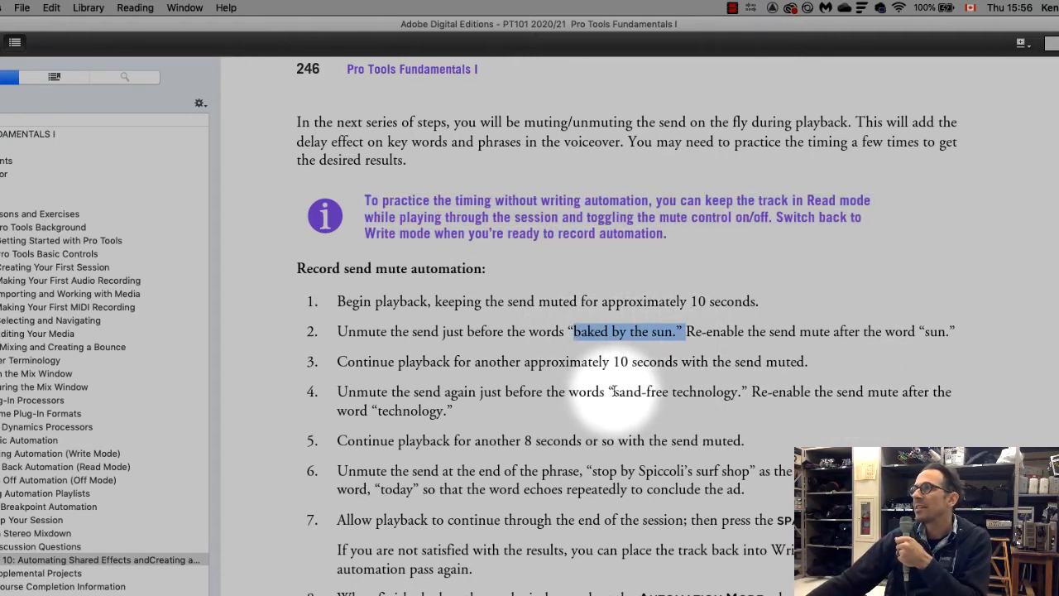
{"action": "left_click_drag", "start_coordinate": [609, 391], "coordinate": [739, 392]}
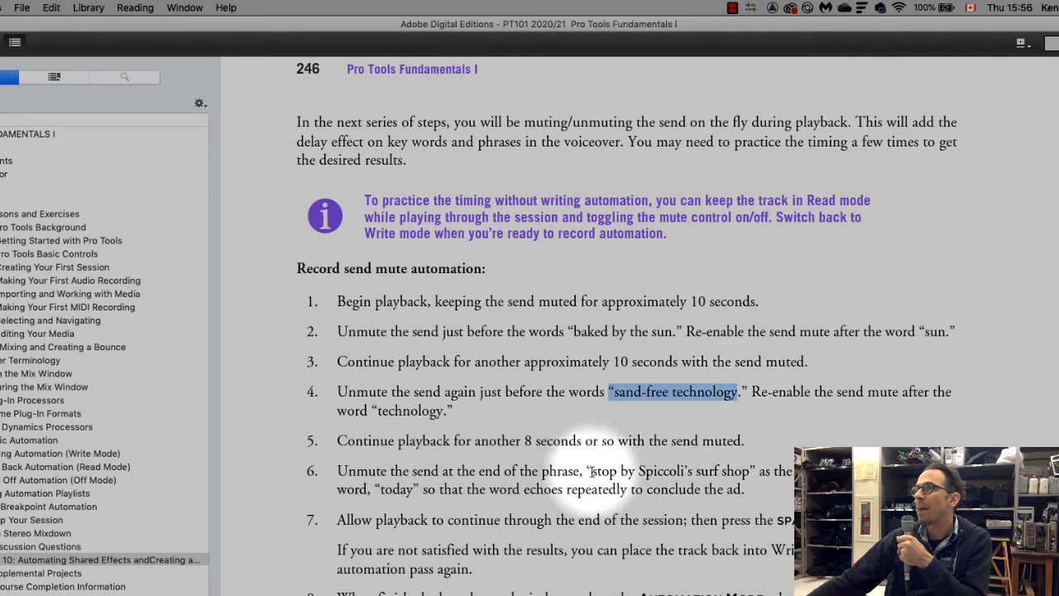
{"action": "left_click_drag", "start_coordinate": [592, 470], "coordinate": [750, 471]}
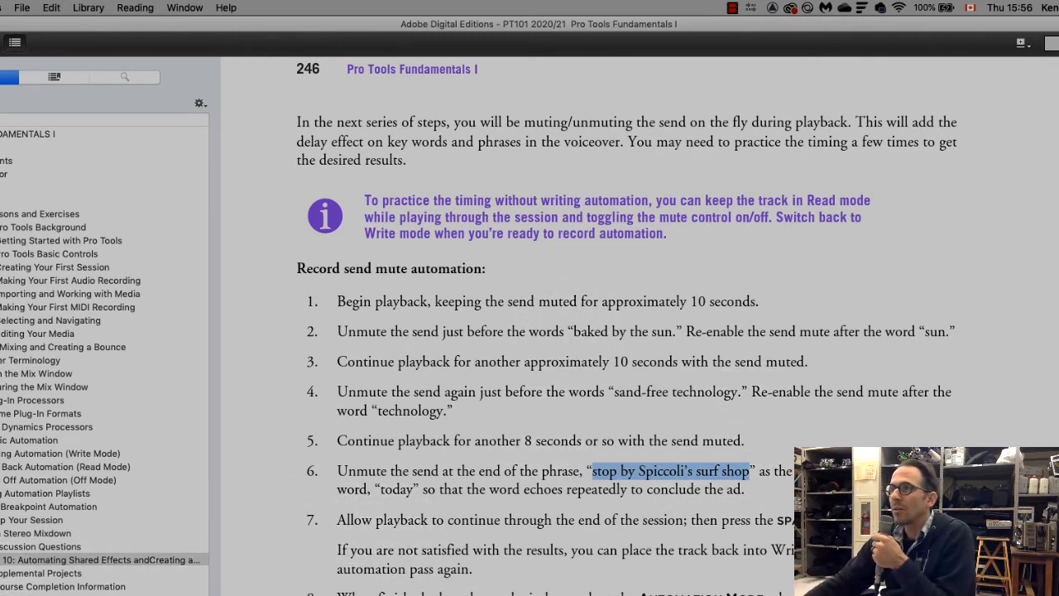
Switch back to Pro Tools, show the VO track's automation lane and set it to display the mute of send a, Bus 1-2
{"action": "key", "text": "super+Tab"}
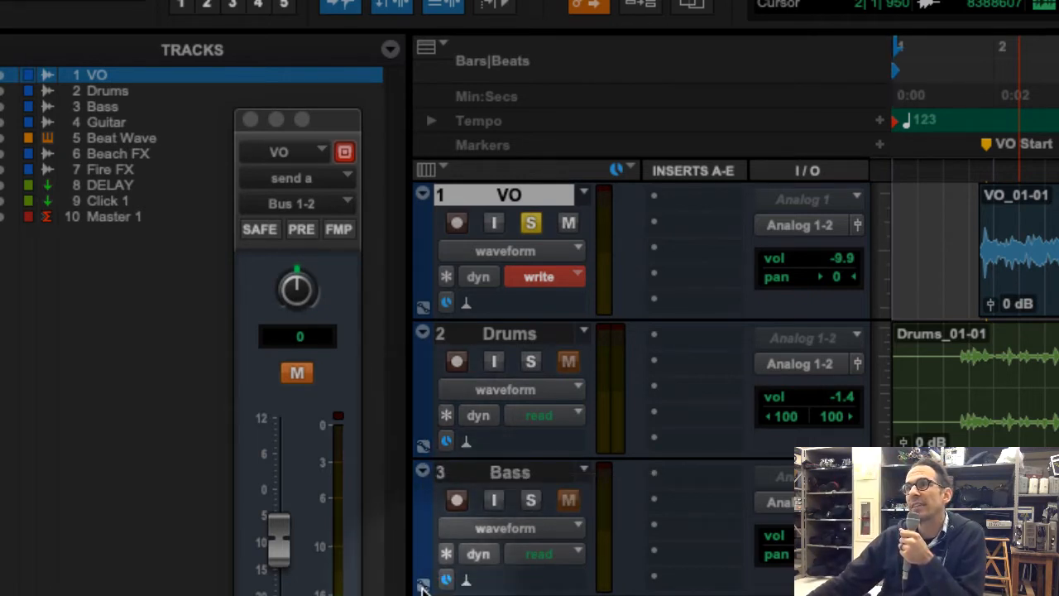
{"action": "left_click", "coordinate": [421, 307]}
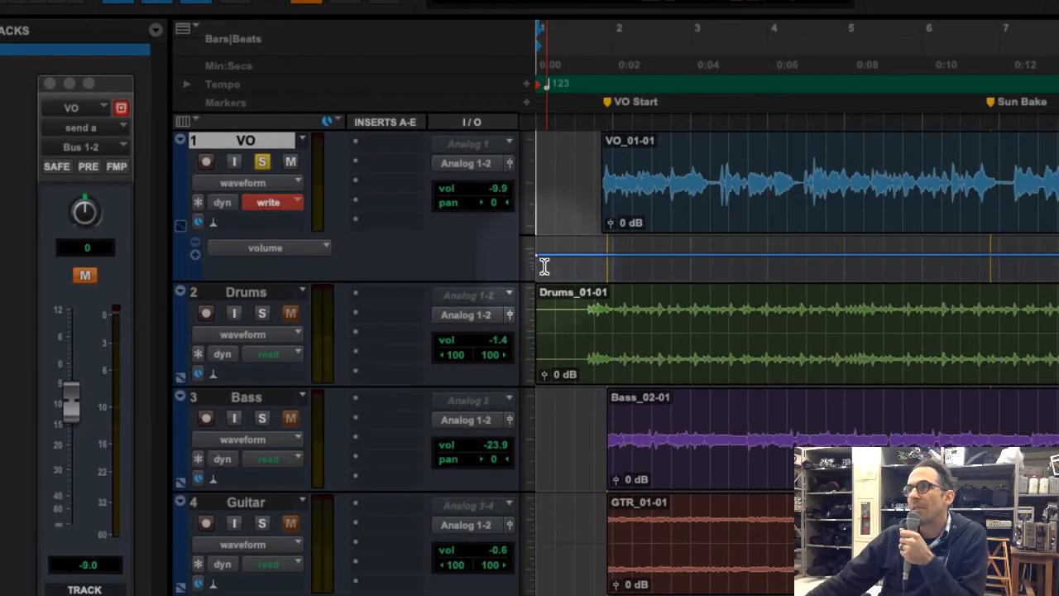
{"action": "left_click", "coordinate": [732, 285]}
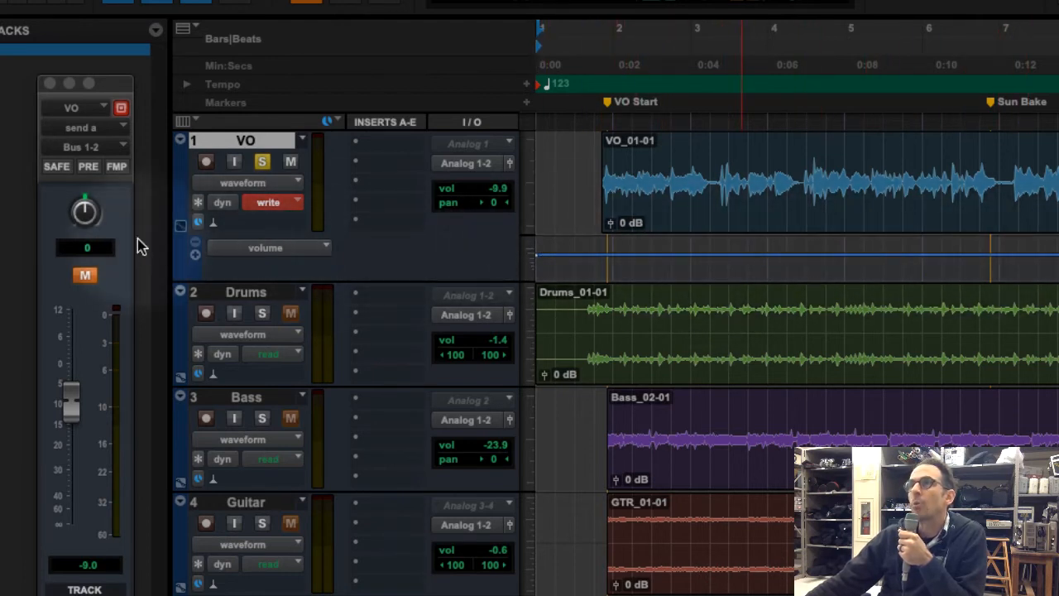
{"action": "left_click", "coordinate": [253, 247]}
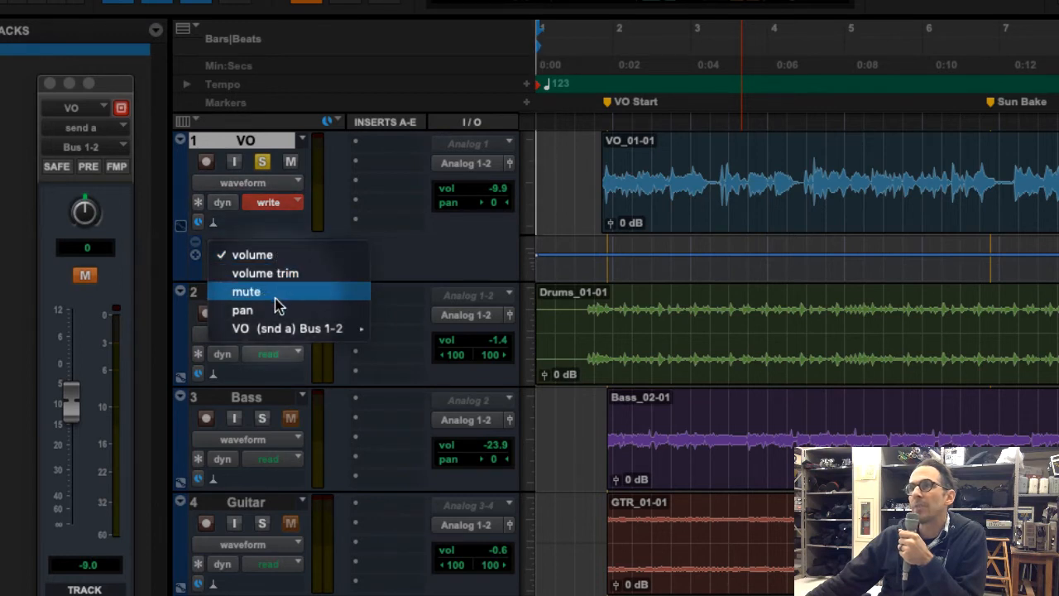
{"action": "mouse_move", "coordinate": [296, 331]}
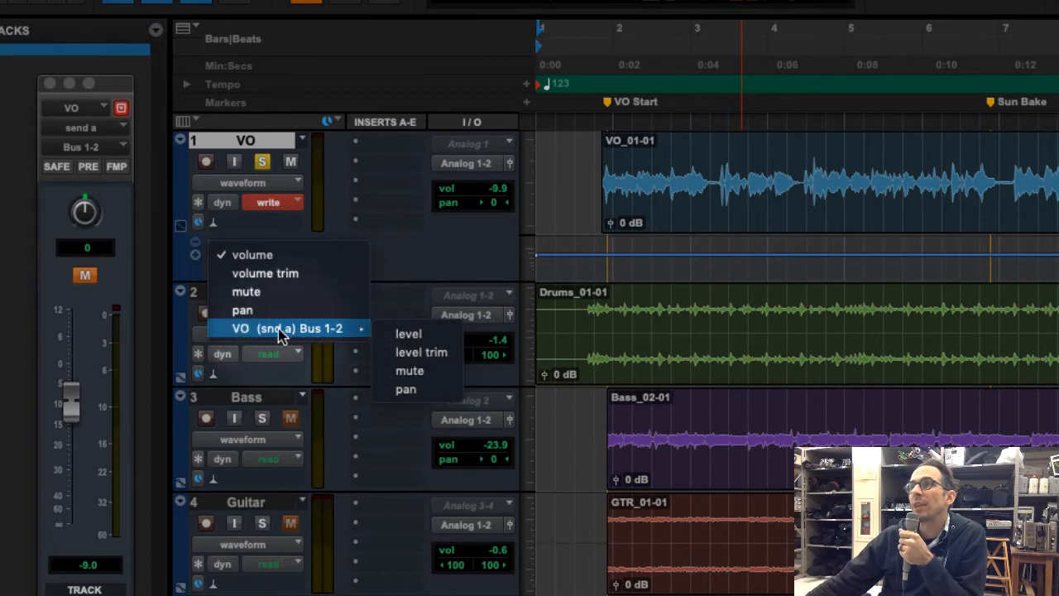
{"action": "left_click", "coordinate": [429, 374]}
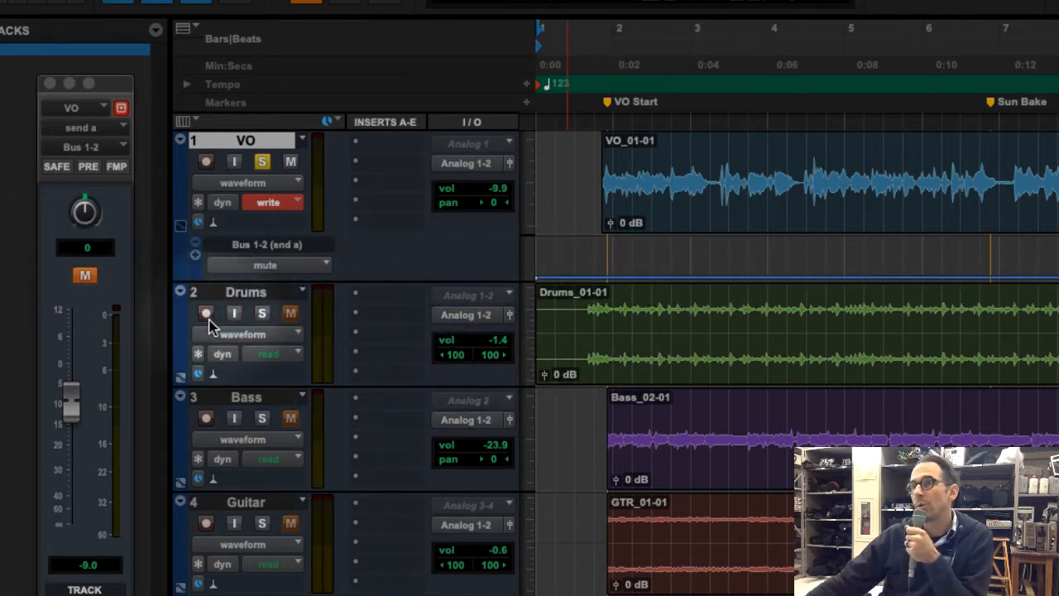
Toggle the VO send's mute repeatedly during stopped playback to watch its automation lane respond, ending with the send muted
{"action": "left_click", "coordinate": [86, 277]}
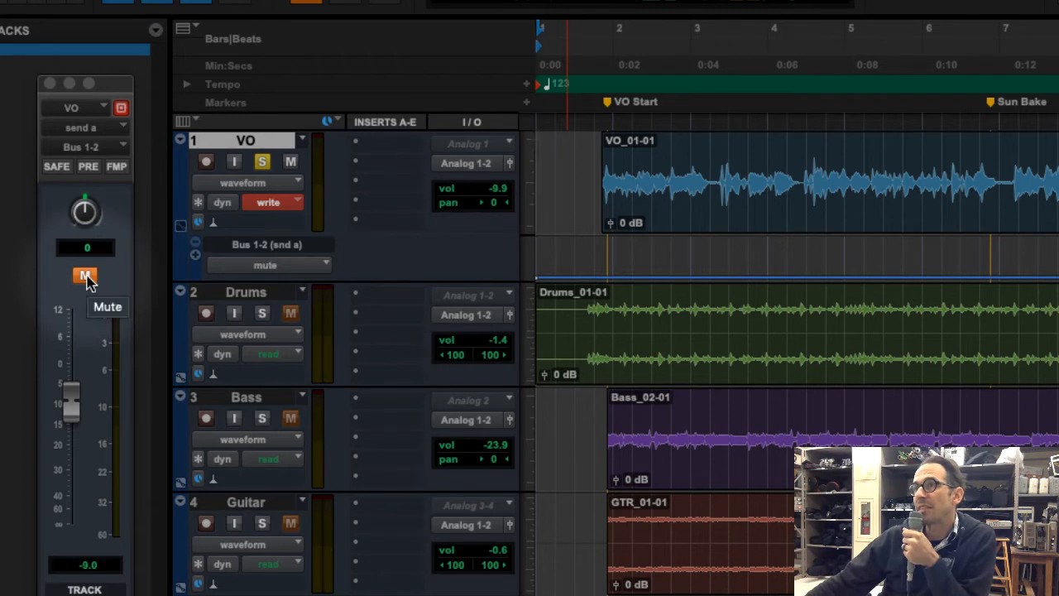
{"action": "left_click", "coordinate": [596, 276]}
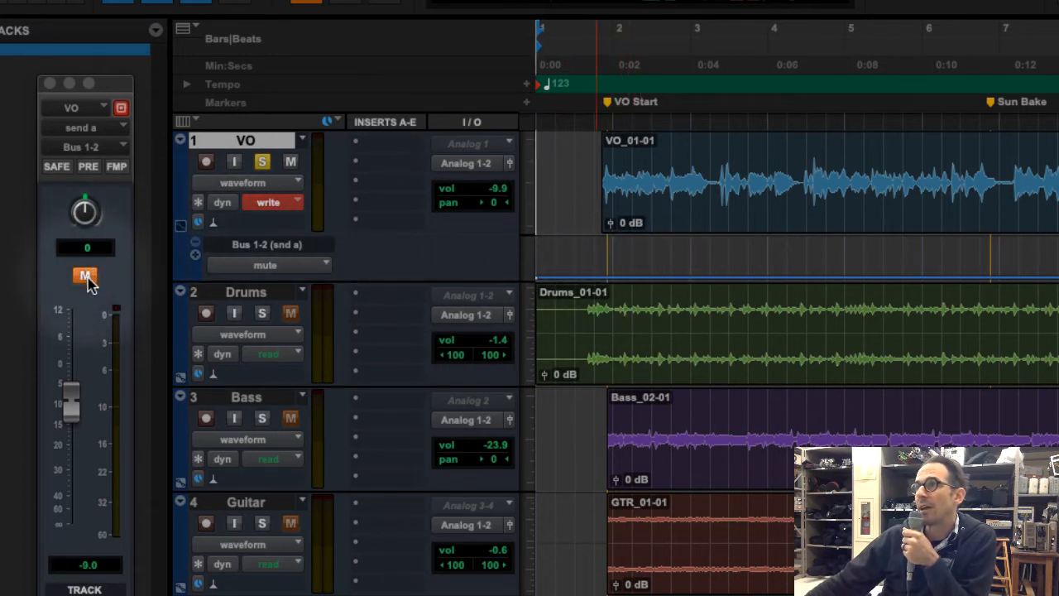
{"action": "left_click", "coordinate": [88, 280]}
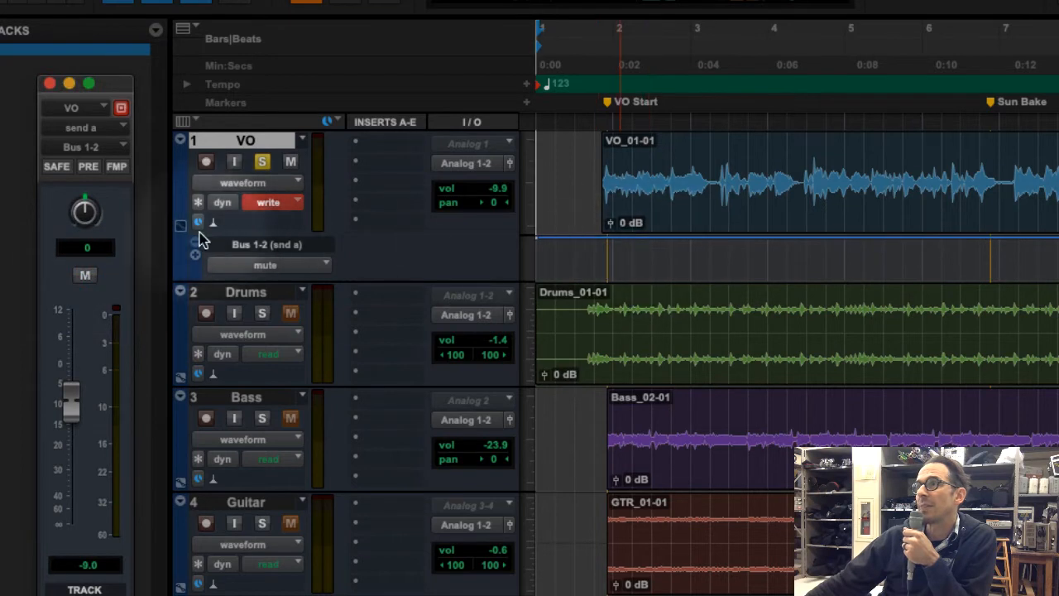
{"action": "left_click", "coordinate": [86, 277]}
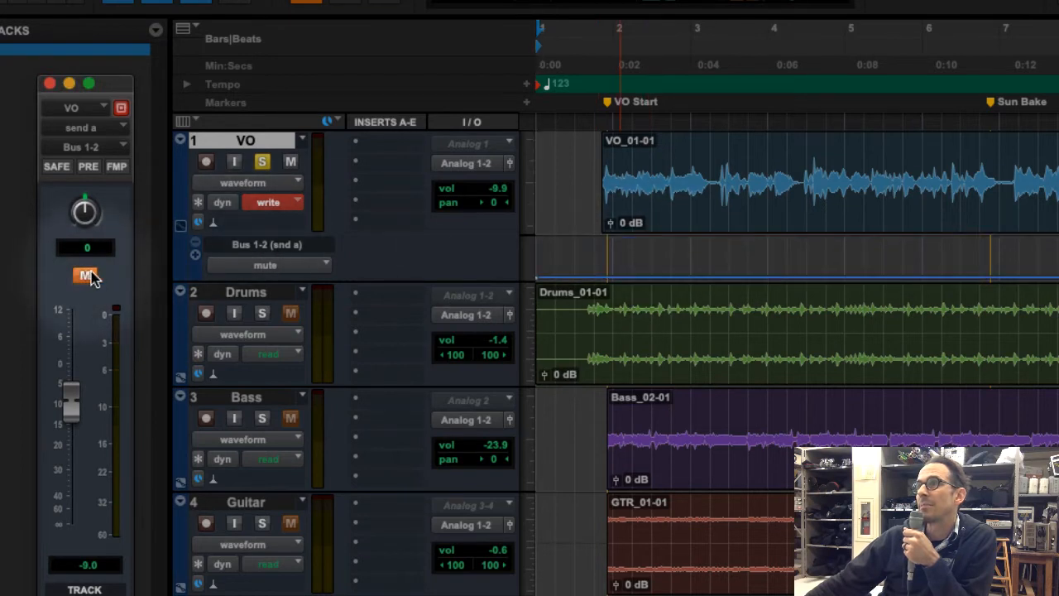
{"action": "left_click", "coordinate": [88, 277]}
{"action": "left_click", "coordinate": [87, 277]}
{"action": "left_click", "coordinate": [88, 277]}
{"action": "left_click", "coordinate": [88, 277]}
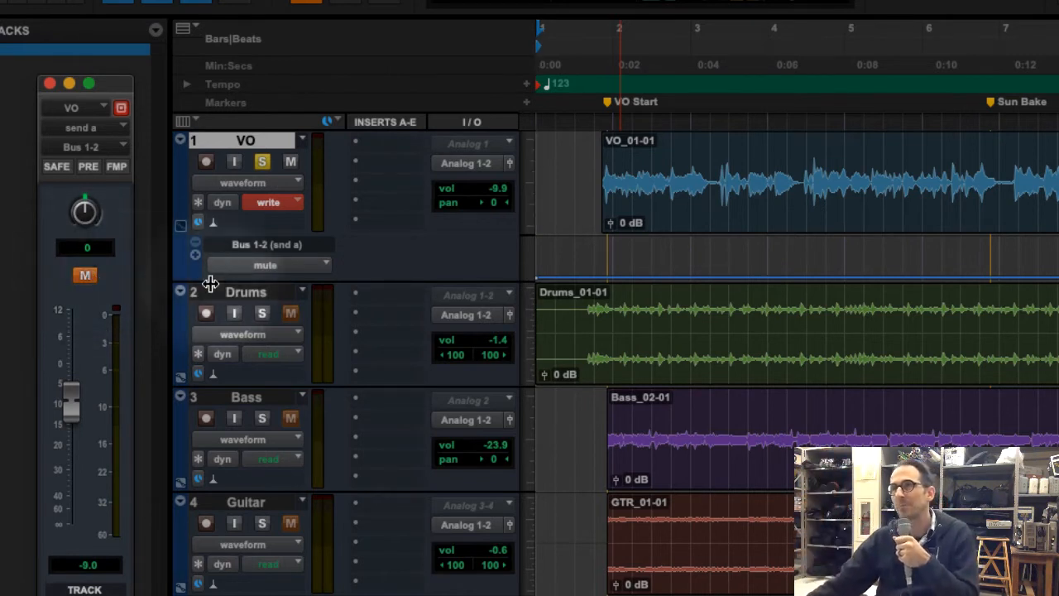
{"action": "left_click", "coordinate": [768, 146]}
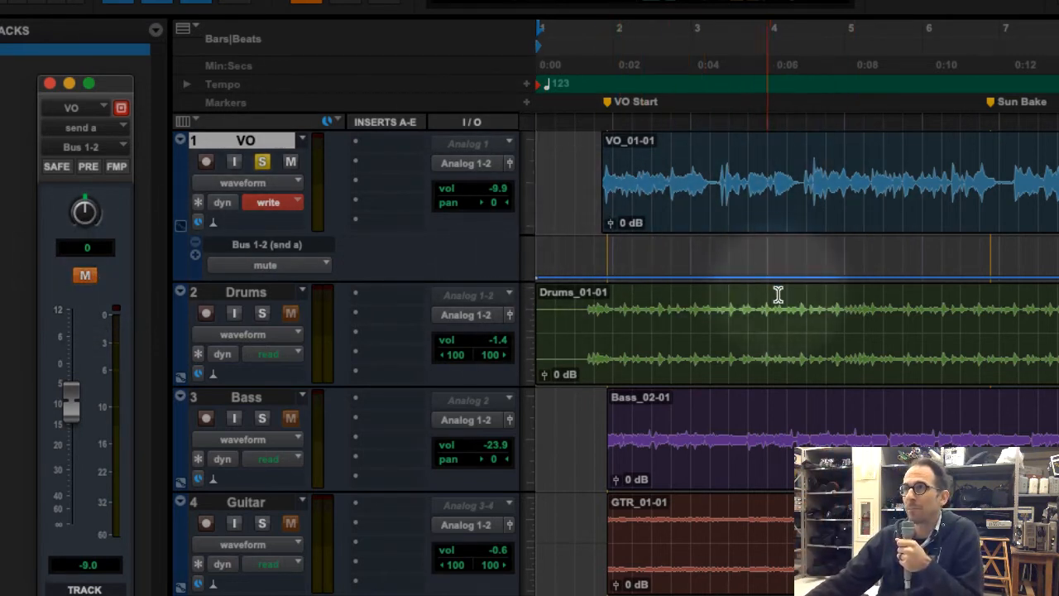
Record send mute automation on VO from the session start, unmuting at about 0:05–0:12, 0:20–0:21 and from about 0:25, and stop playback
{"action": "key", "text": "Return"}
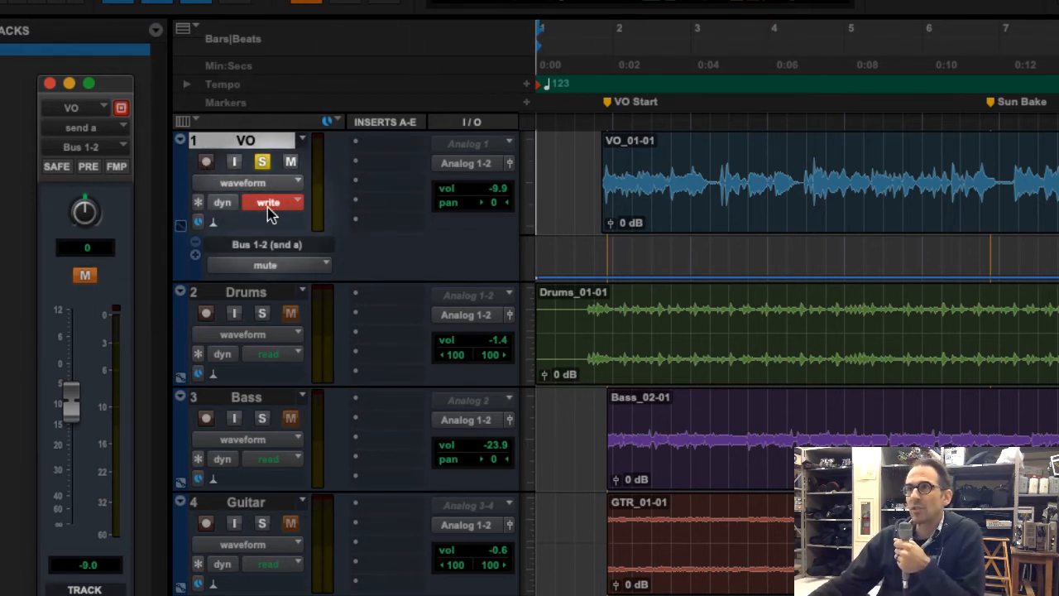
{"action": "key", "text": "space"}
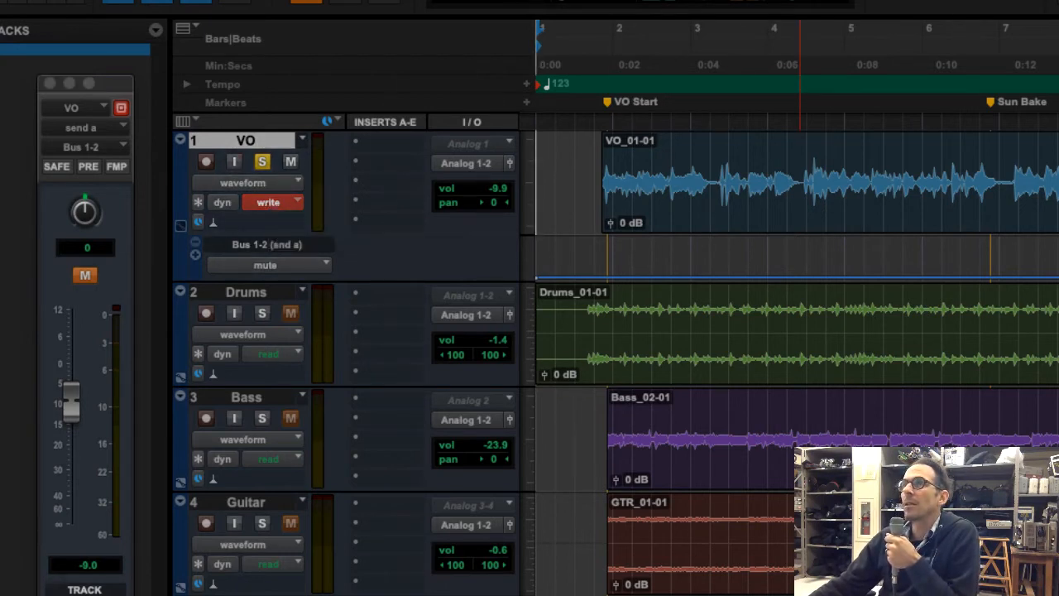
{"action": "key", "text": "space"}
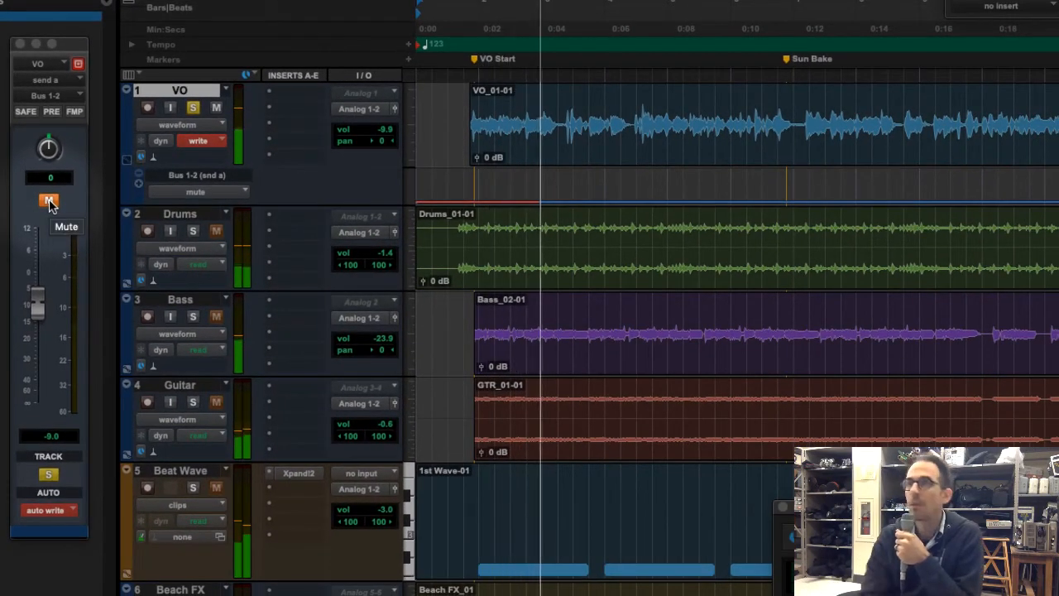
{"action": "left_click", "coordinate": [49, 202]}
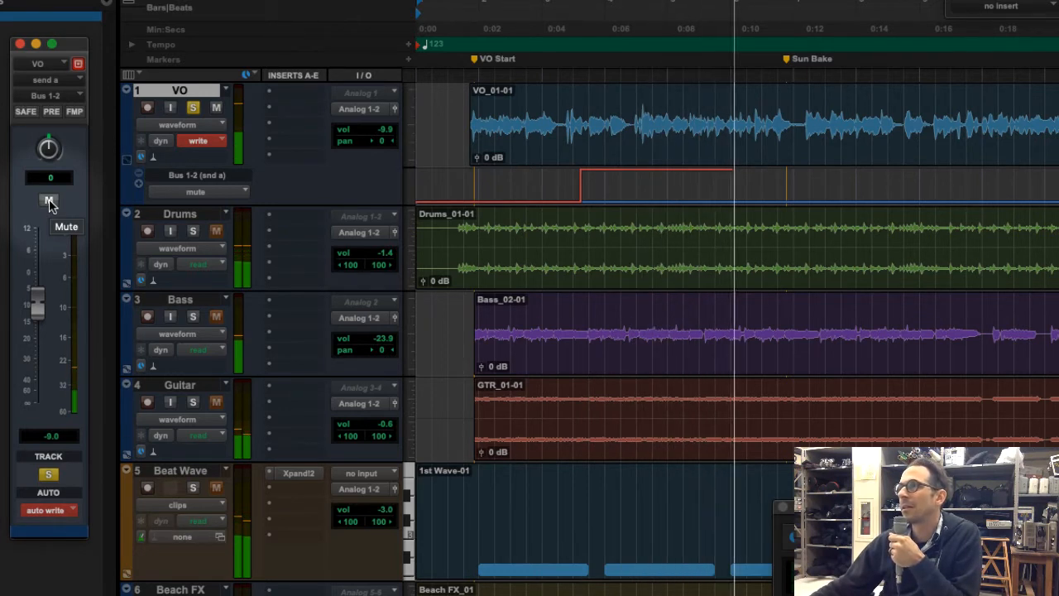
{"action": "left_click", "coordinate": [50, 201]}
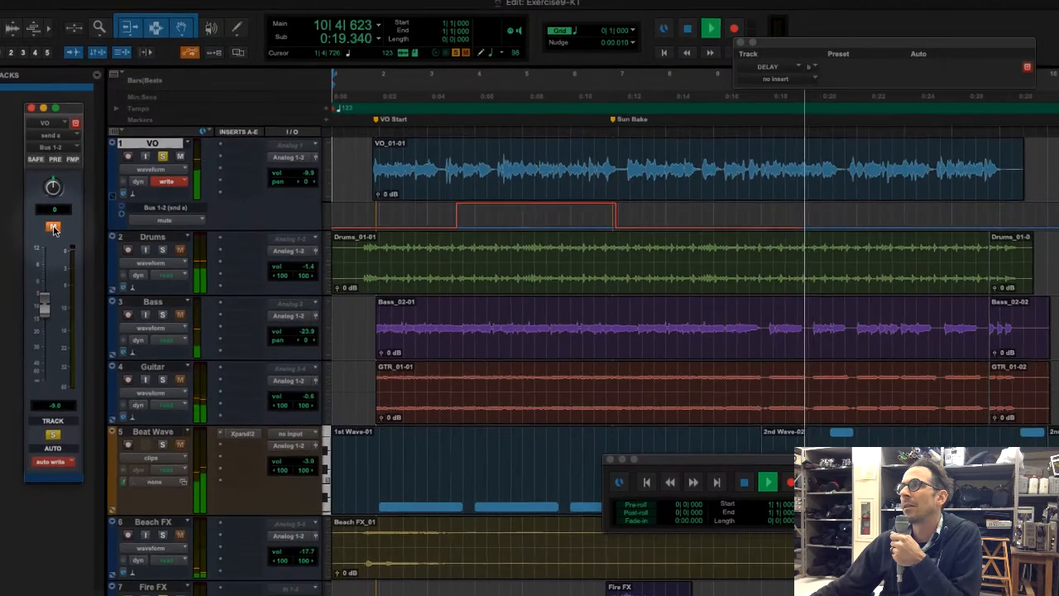
{"action": "left_click", "coordinate": [53, 229]}
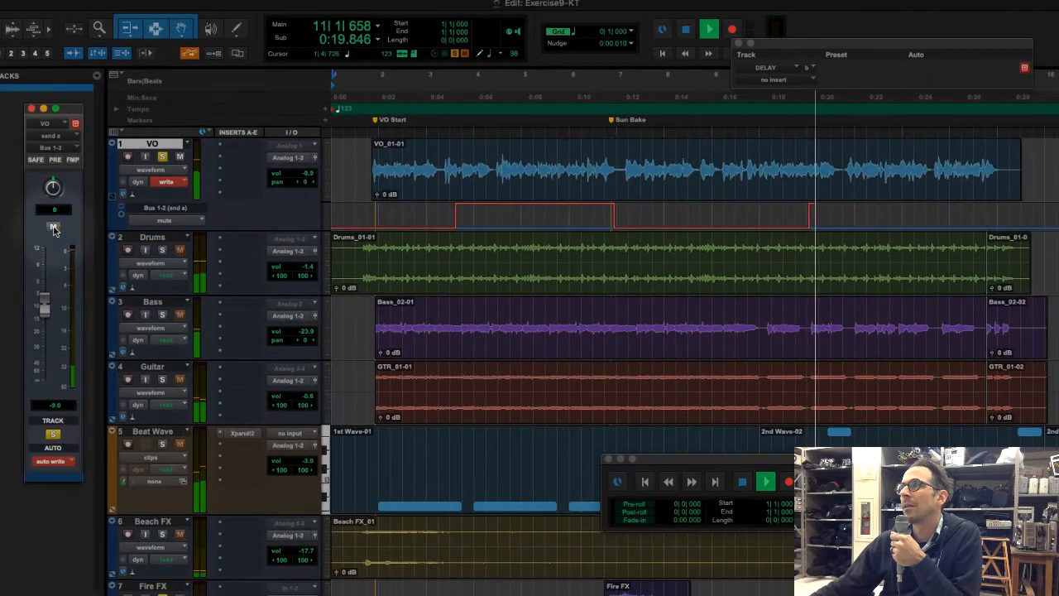
{"action": "left_click", "coordinate": [53, 228]}
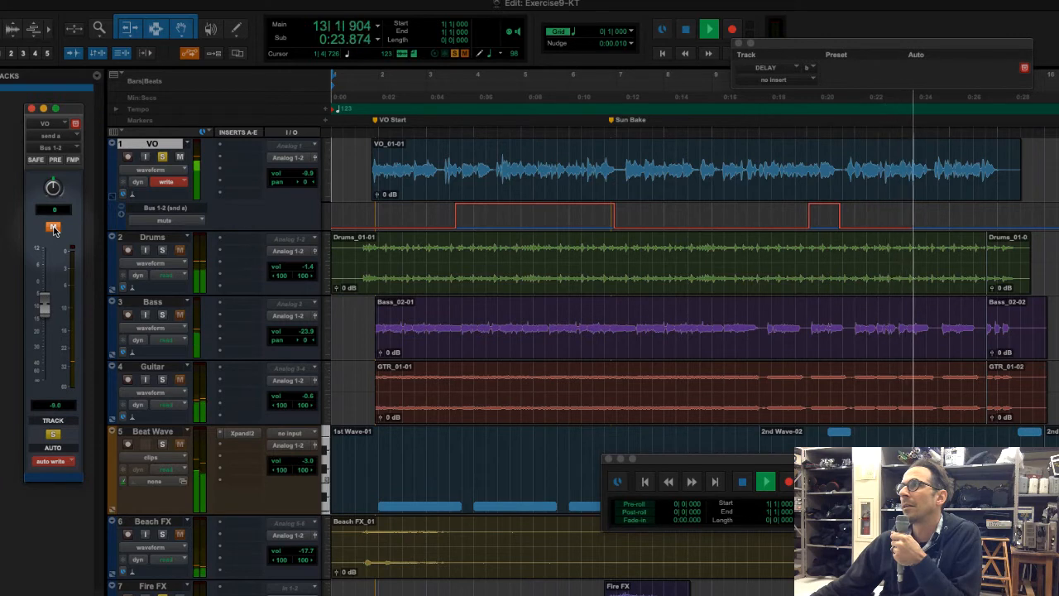
{"action": "left_click", "coordinate": [53, 228]}
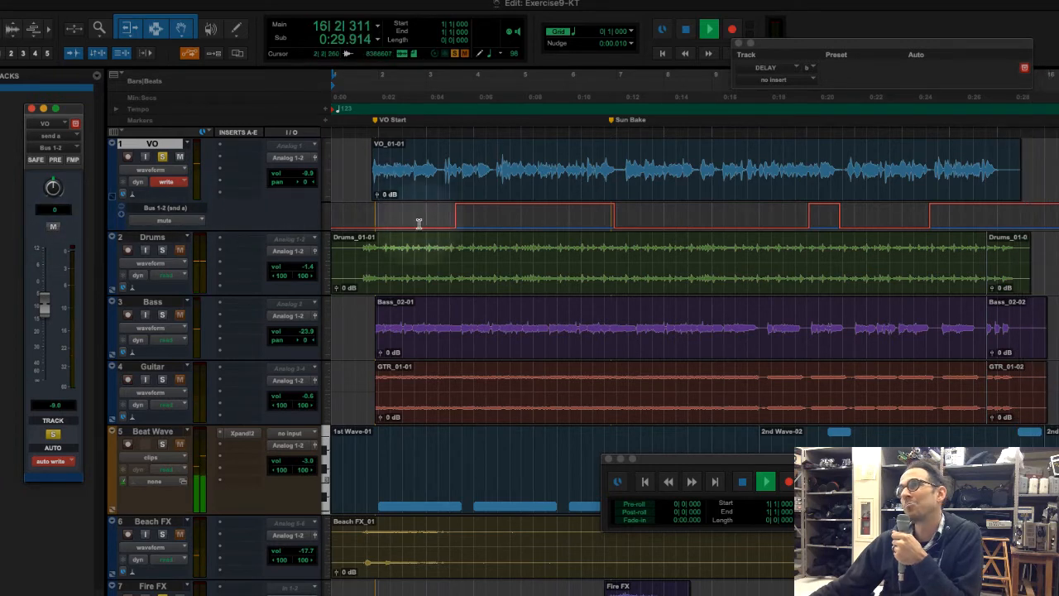
{"action": "left_click", "coordinate": [686, 33]}
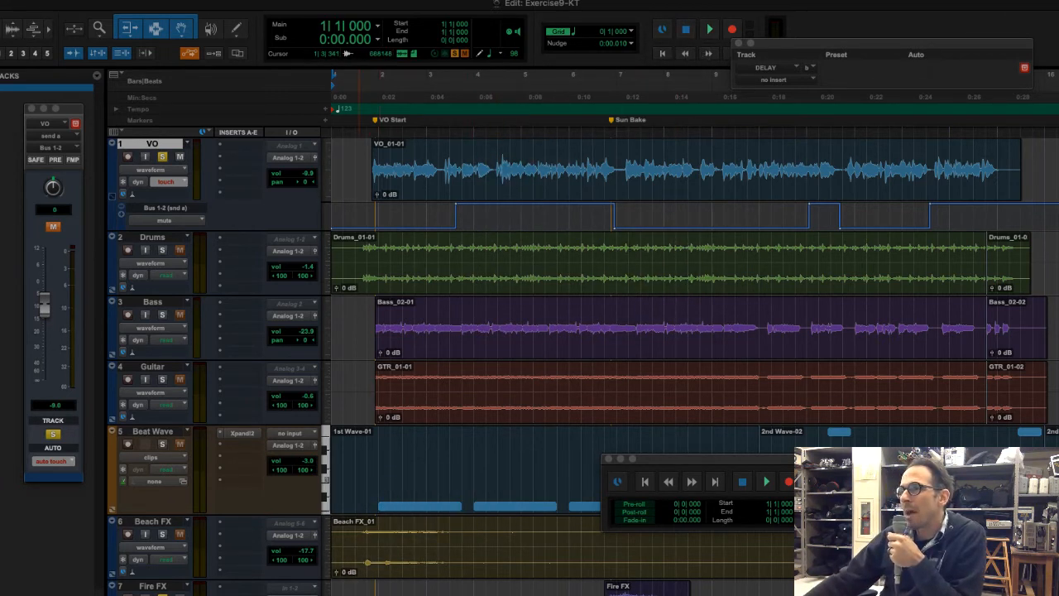
Look over the recorded send mute automation, return to the session start and set VO's automation mode to write
{"action": "scroll", "coordinate": [694, 331], "scroll_direction": "right", "scroll_amount": 3}
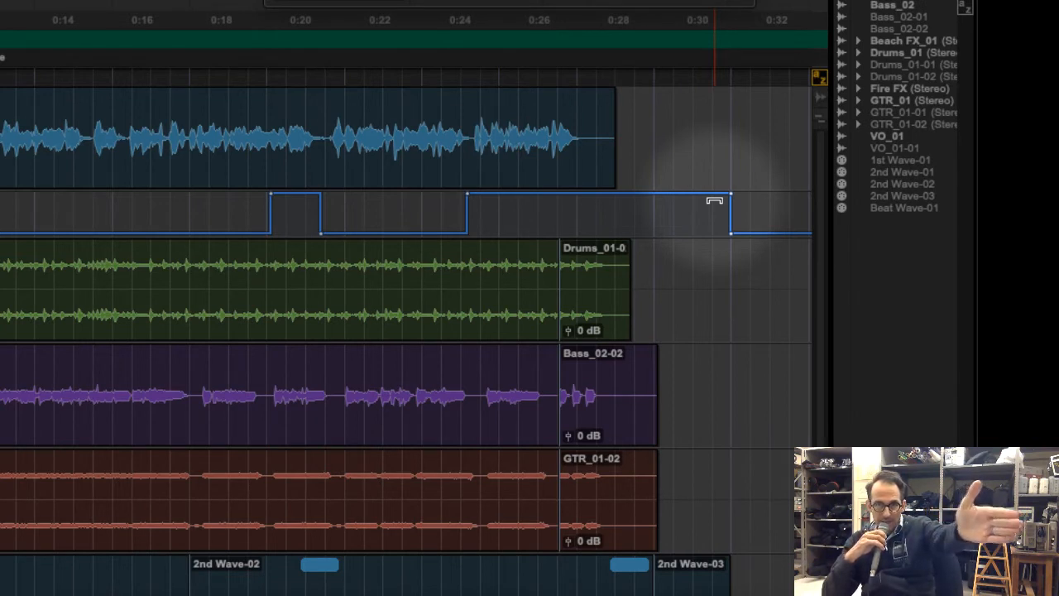
{"action": "left_click", "coordinate": [18, 170]}
{"action": "left_click", "coordinate": [18, 170]}
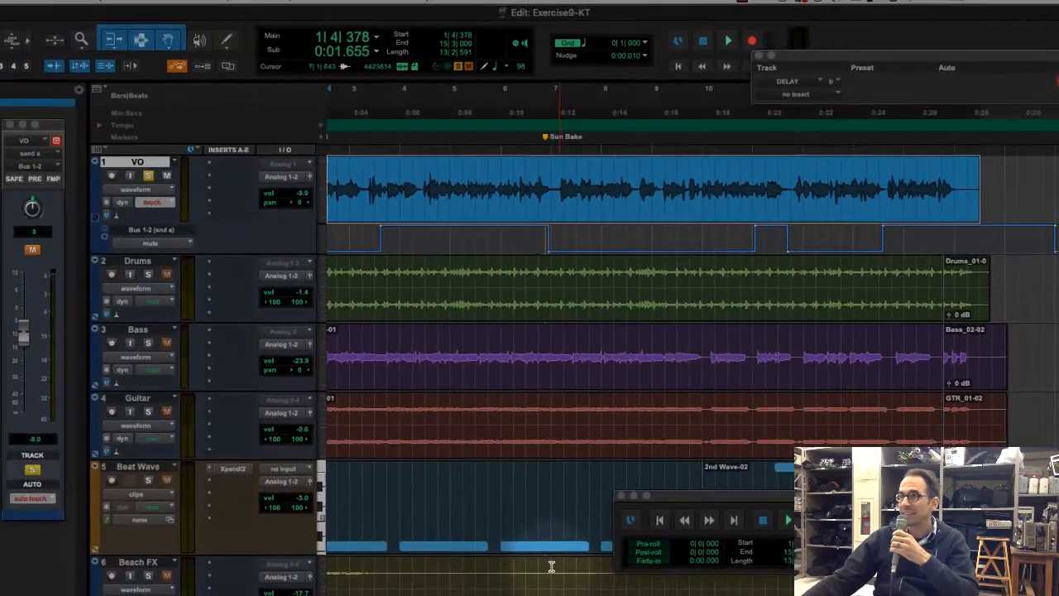
{"action": "scroll", "coordinate": [561, 331], "scroll_direction": "left", "scroll_amount": 3}
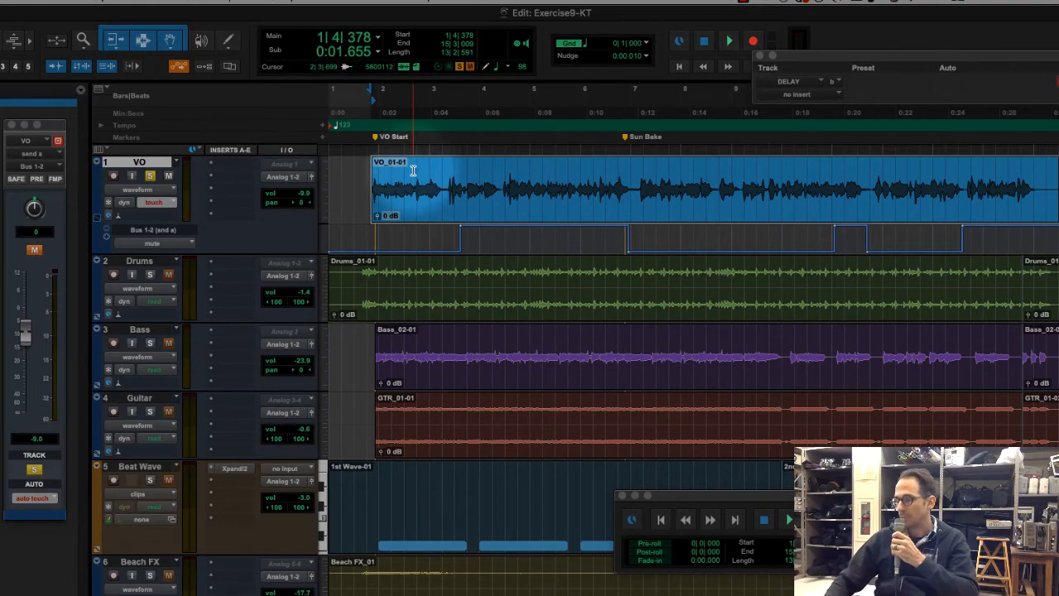
{"action": "key", "text": "Return"}
{"action": "left_click", "coordinate": [154, 202]}
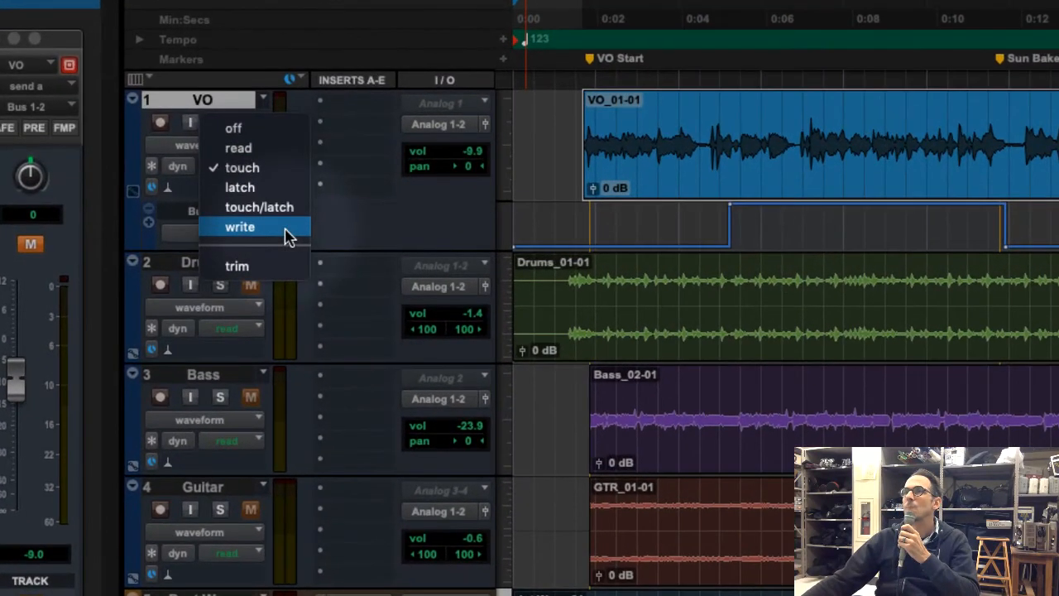
{"action": "left_click", "coordinate": [286, 231]}
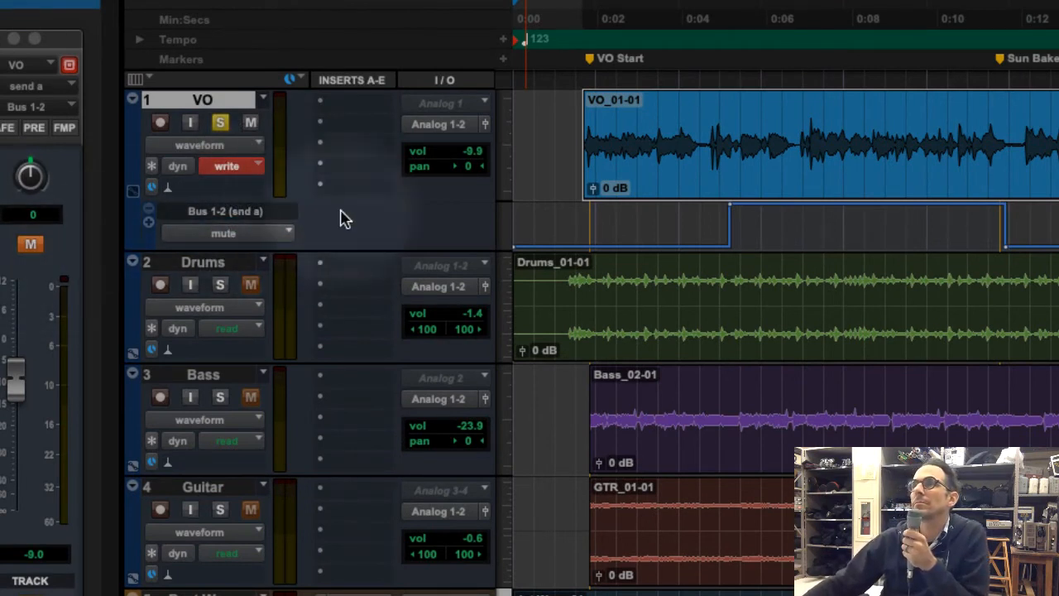
Record a new send mute pass on VO, unmuting at about 0:10–0:12, 0:19–0:21 and from about 0:24, and stop playback
{"action": "key", "text": "space"}
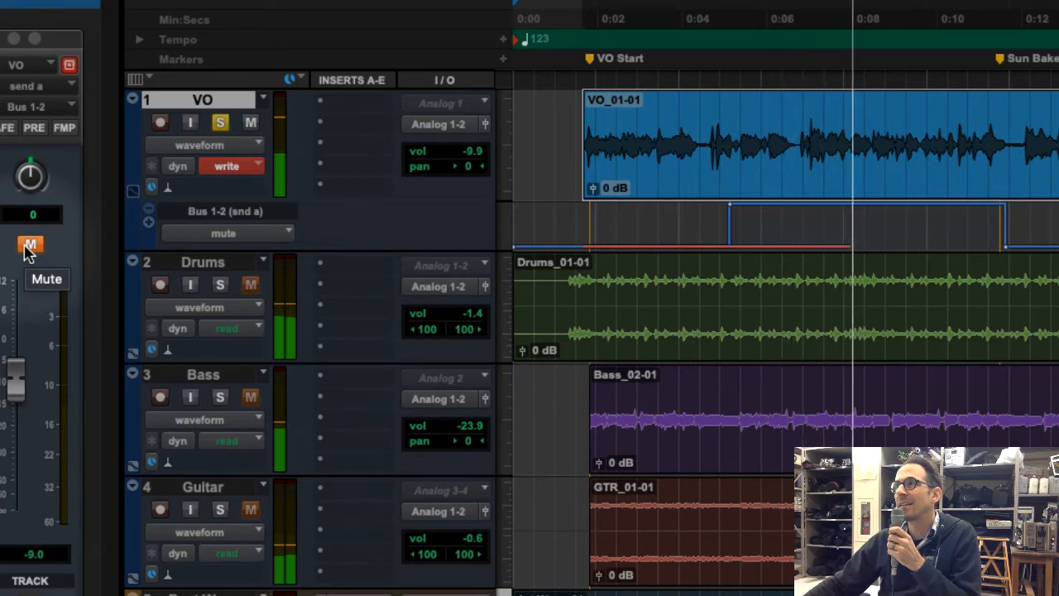
{"action": "left_click", "coordinate": [28, 250]}
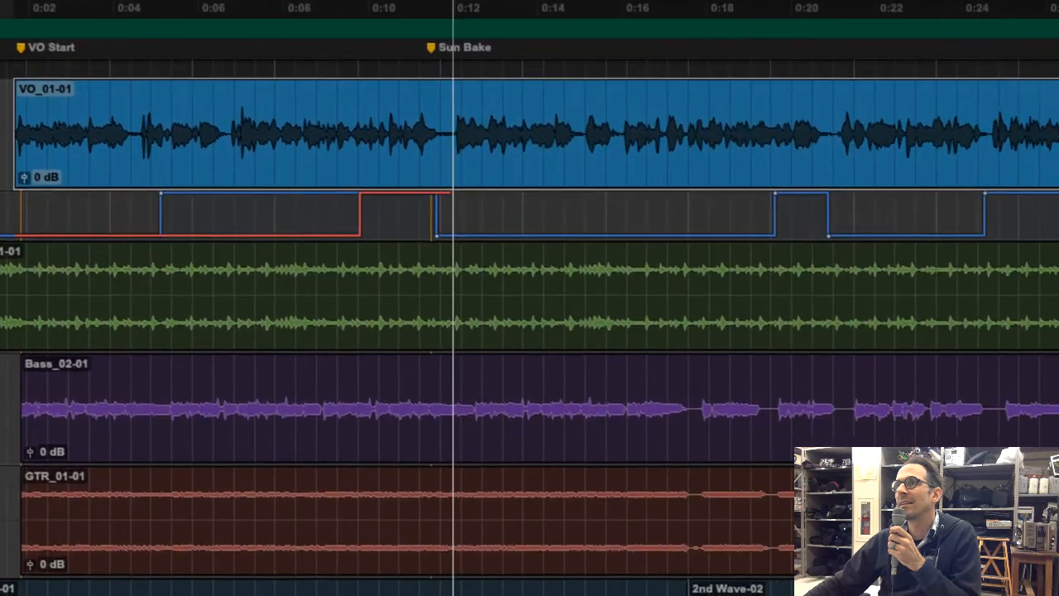
{"action": "key", "text": "shift+m"}
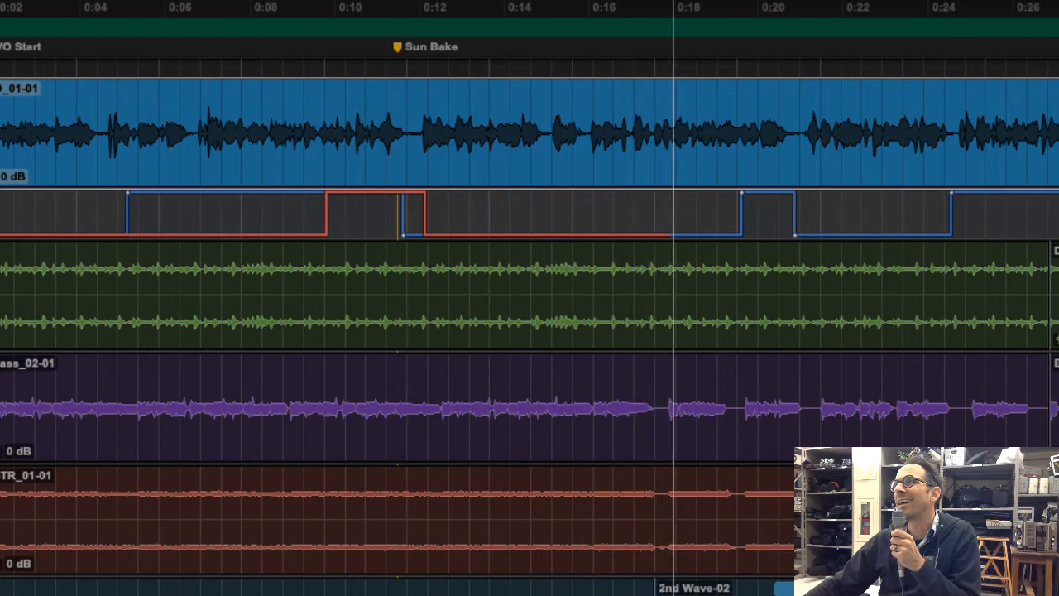
{"action": "key", "text": "shift+m"}
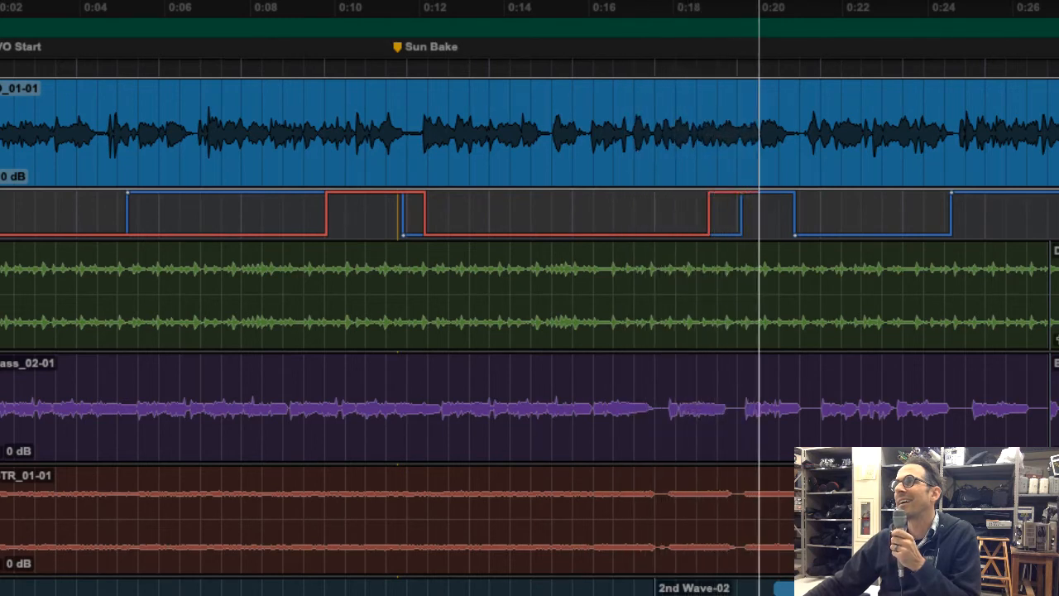
{"action": "key", "text": "shift+m"}
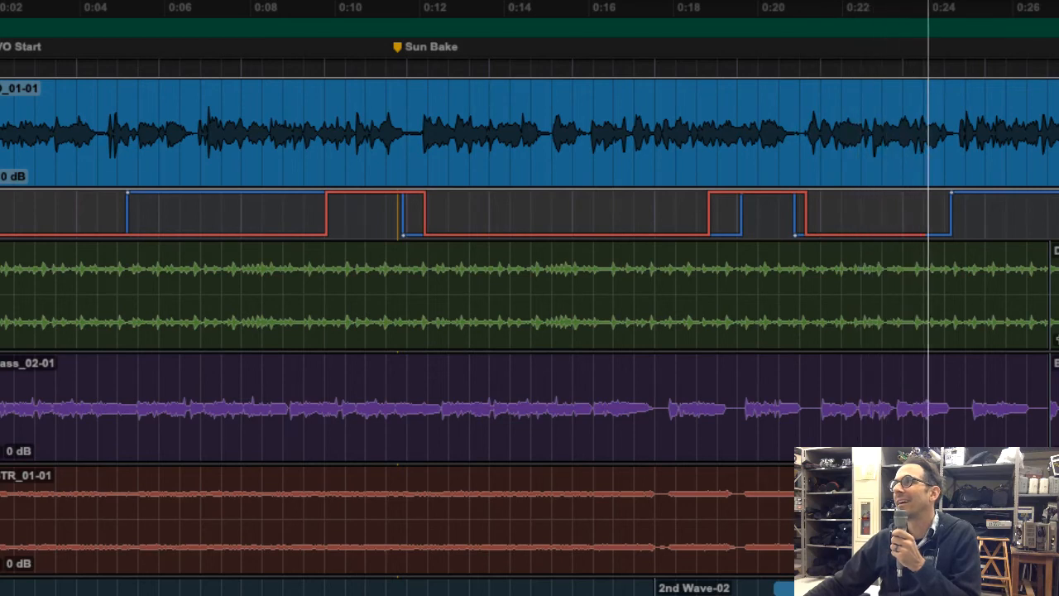
{"action": "key", "text": "F5"}
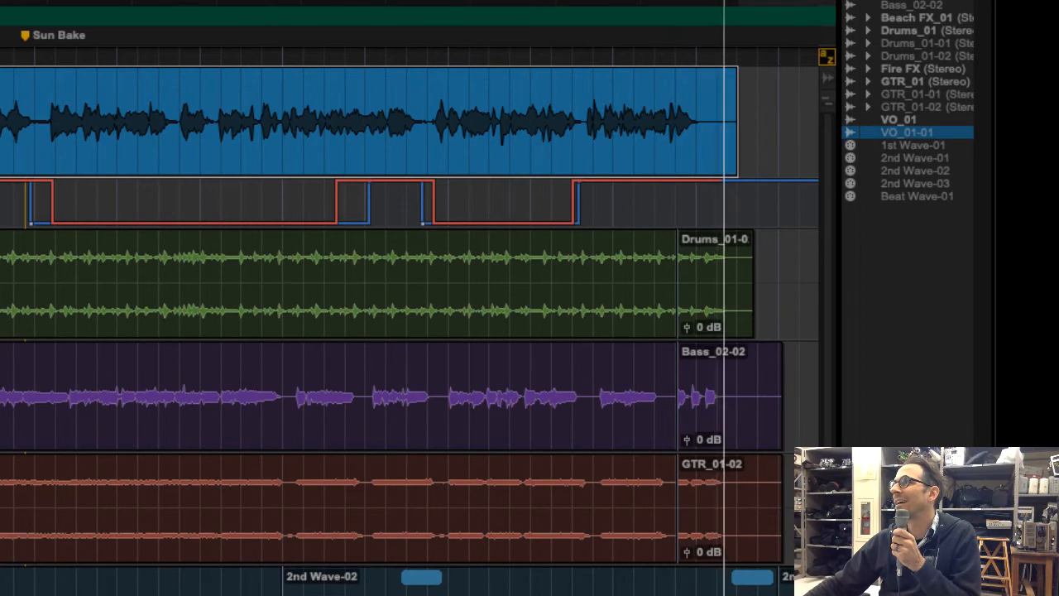
{"action": "key", "text": "space"}
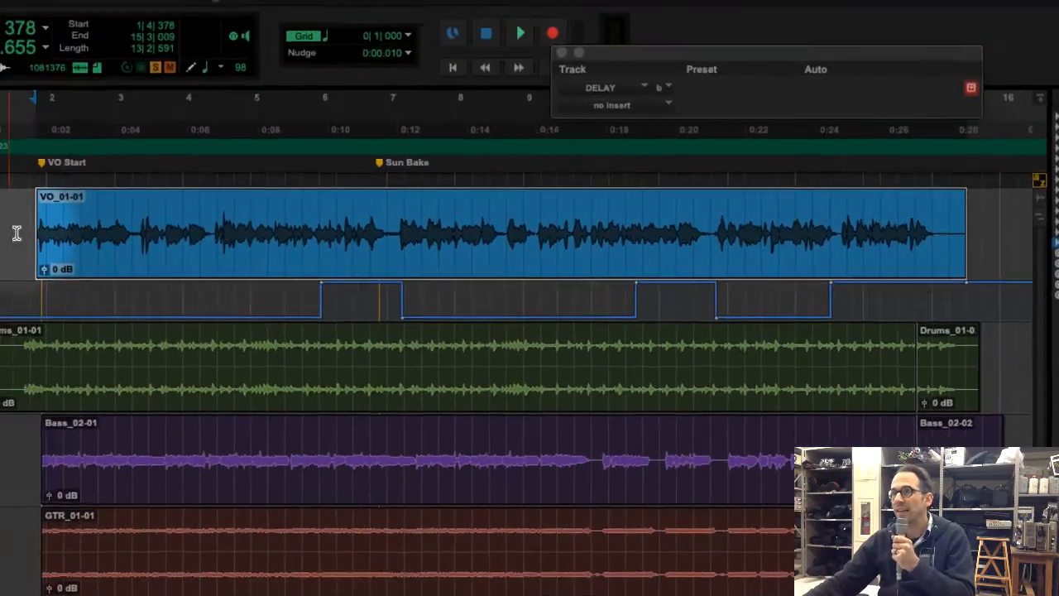
Select the VO send's mute automation from 1|3|000 to 15|4|000, set VO's automation mode to write and return it to touch
{"action": "left_click", "coordinate": [109, 260]}
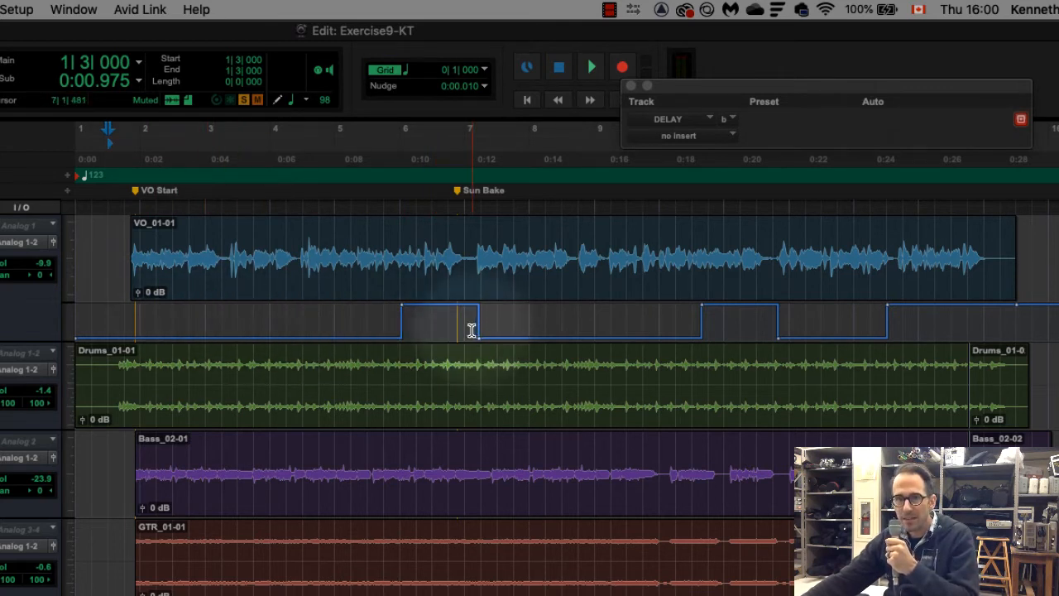
{"action": "left_click_drag", "start_coordinate": [102, 315], "coordinate": [1024, 333]}
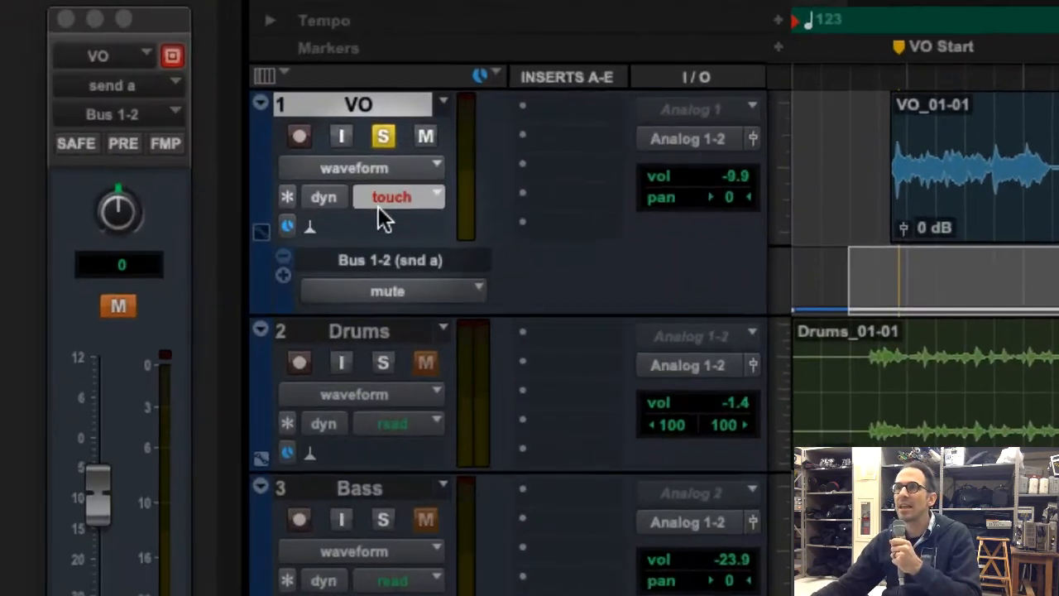
{"action": "left_click", "coordinate": [393, 197]}
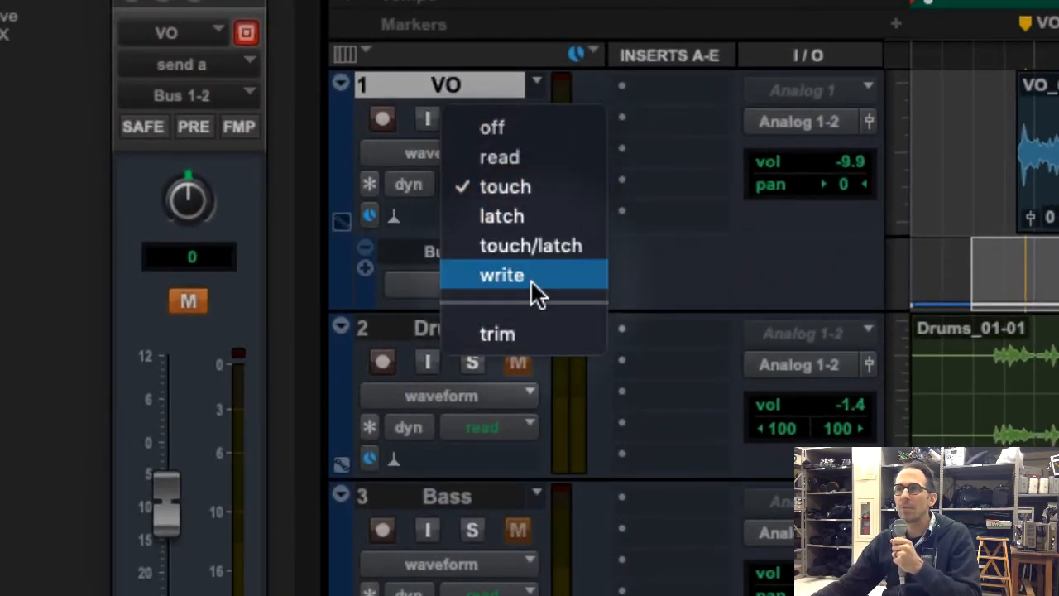
{"action": "left_click", "coordinate": [530, 282]}
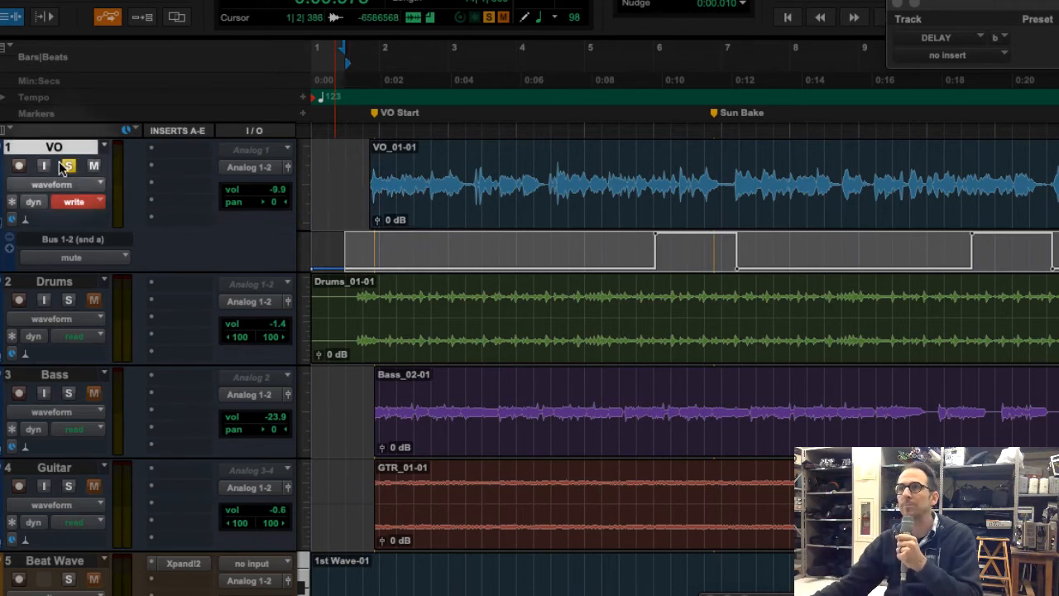
{"action": "left_click", "coordinate": [74, 201]}
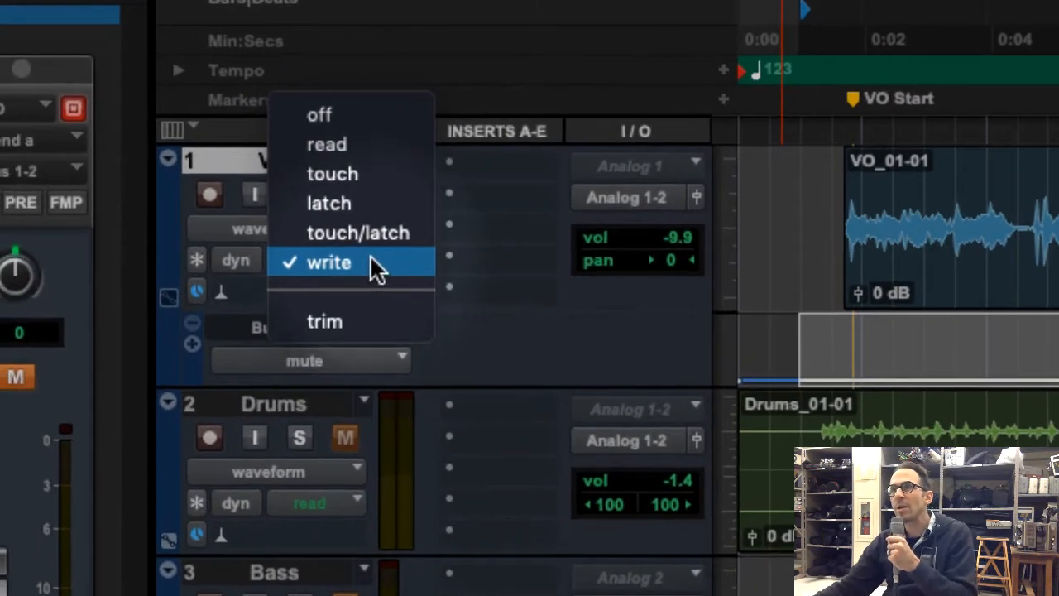
{"action": "left_click", "coordinate": [383, 176]}
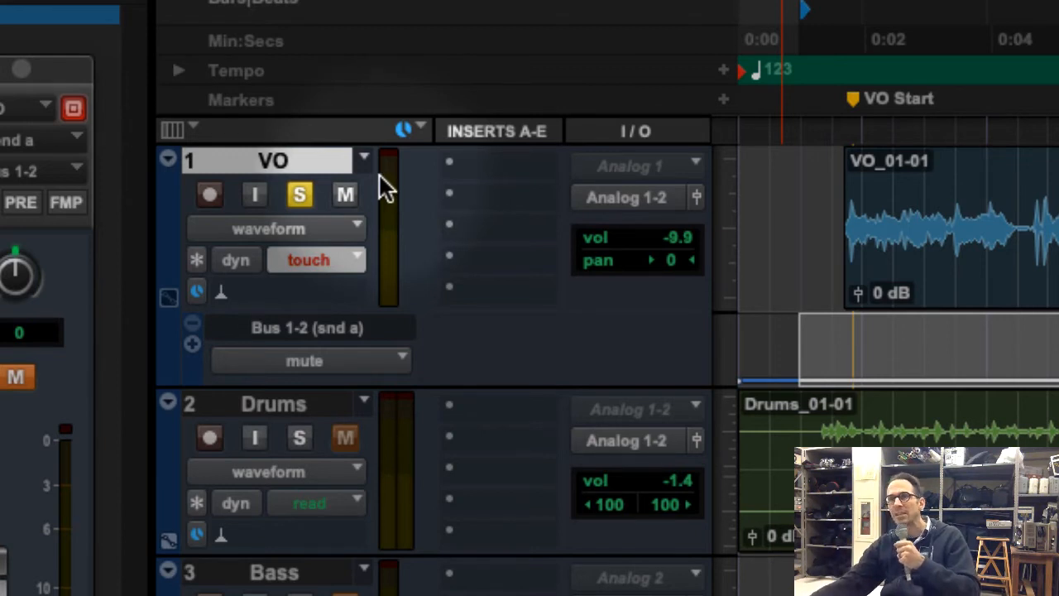
Switch VO's automation mode to write, back to touch and finally to read
{"action": "left_click", "coordinate": [316, 261]}
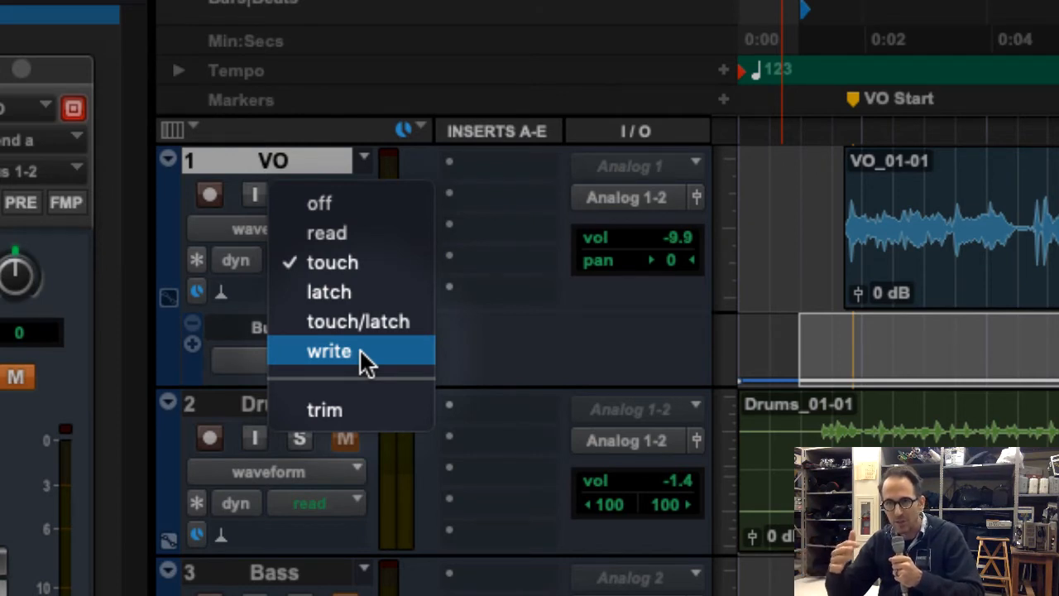
{"action": "left_click", "coordinate": [346, 349]}
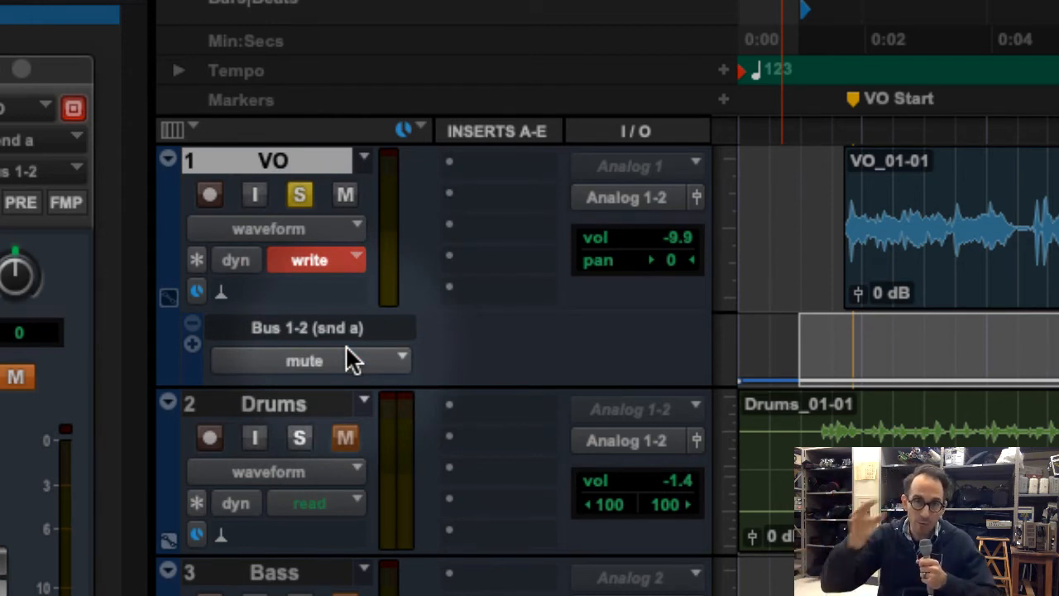
{"action": "left_click", "coordinate": [311, 260]}
{"action": "left_click", "coordinate": [347, 176]}
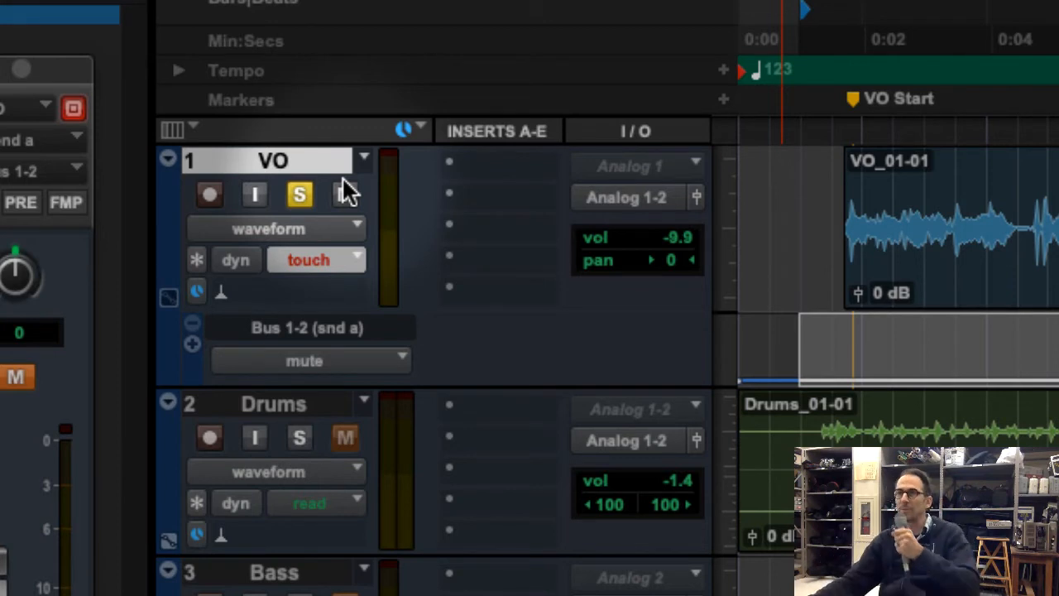
{"action": "left_click", "coordinate": [328, 260]}
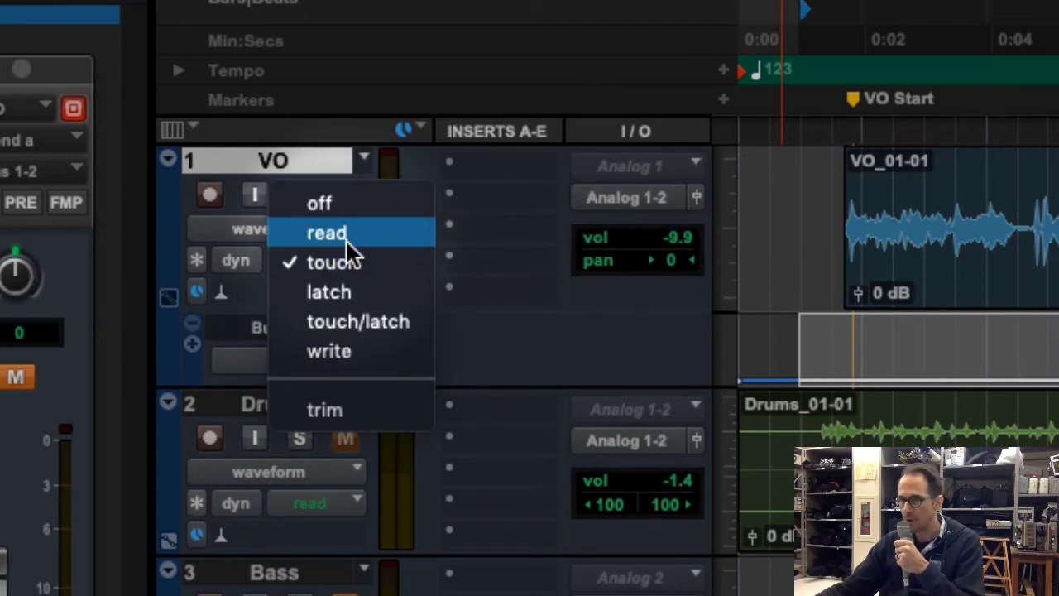
{"action": "left_click", "coordinate": [345, 238]}
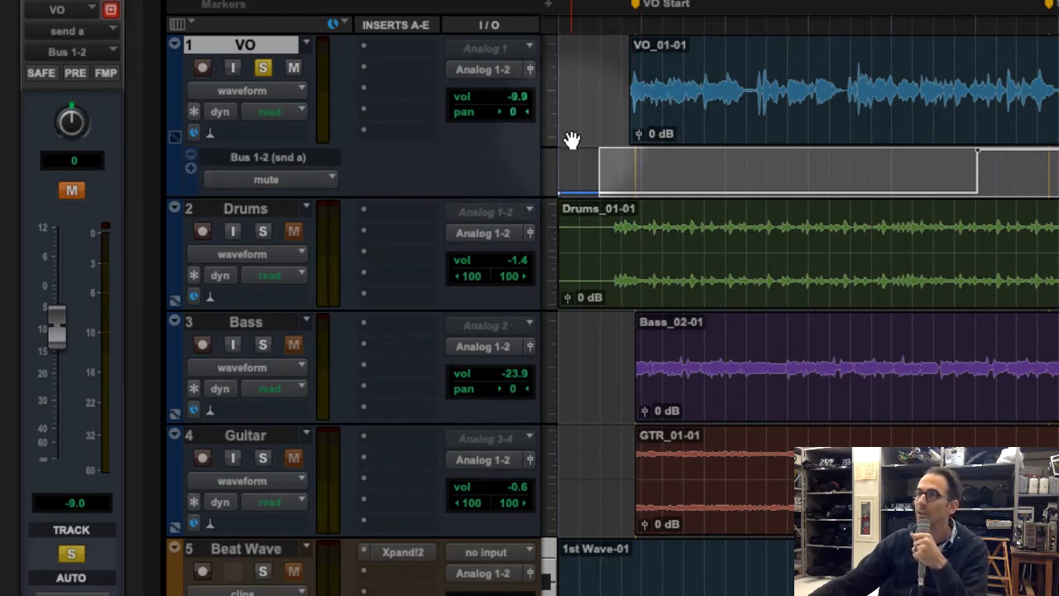
Delete the VO send's mute automation between 1|2|000 and 15|4|000, and undo the deletion
{"action": "left_click_drag", "start_coordinate": [573, 168], "coordinate": [809, 173]}
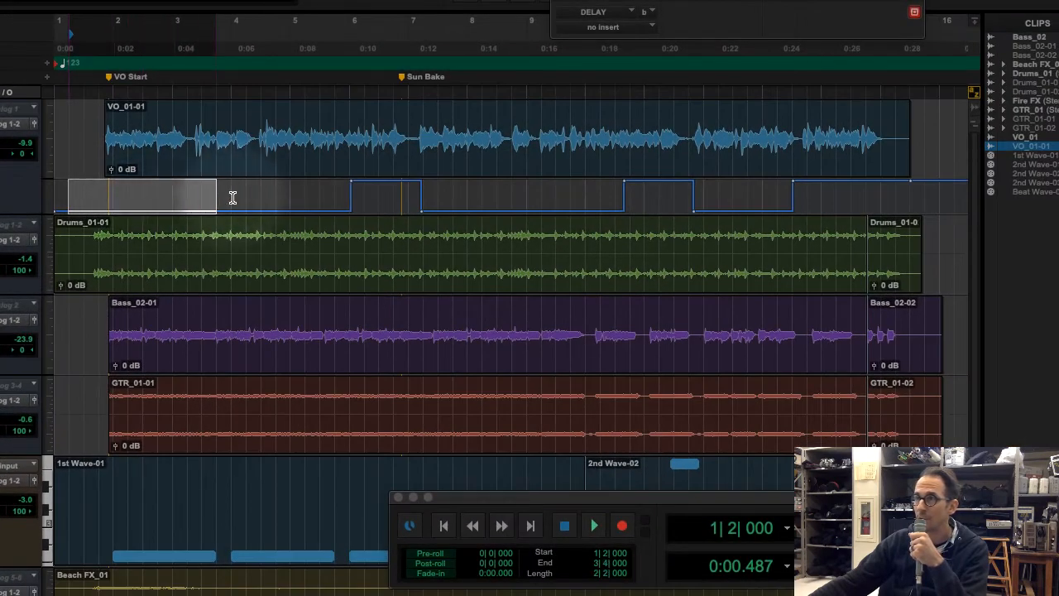
{"action": "left_click_drag", "start_coordinate": [232, 197], "coordinate": [922, 200]}
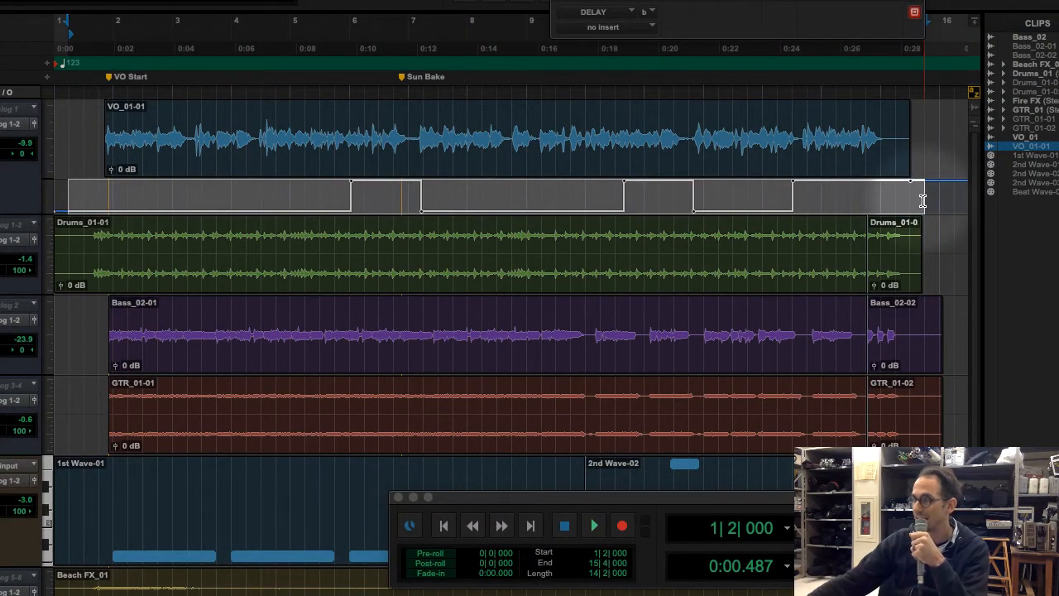
{"action": "key", "text": "Delete"}
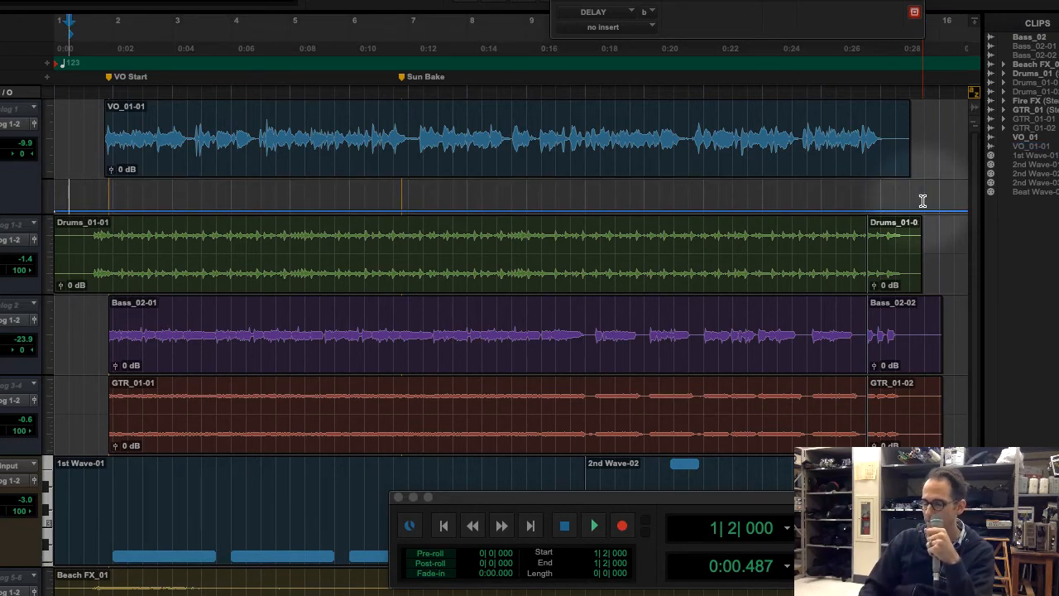
{"action": "key", "text": "ctrl+z"}
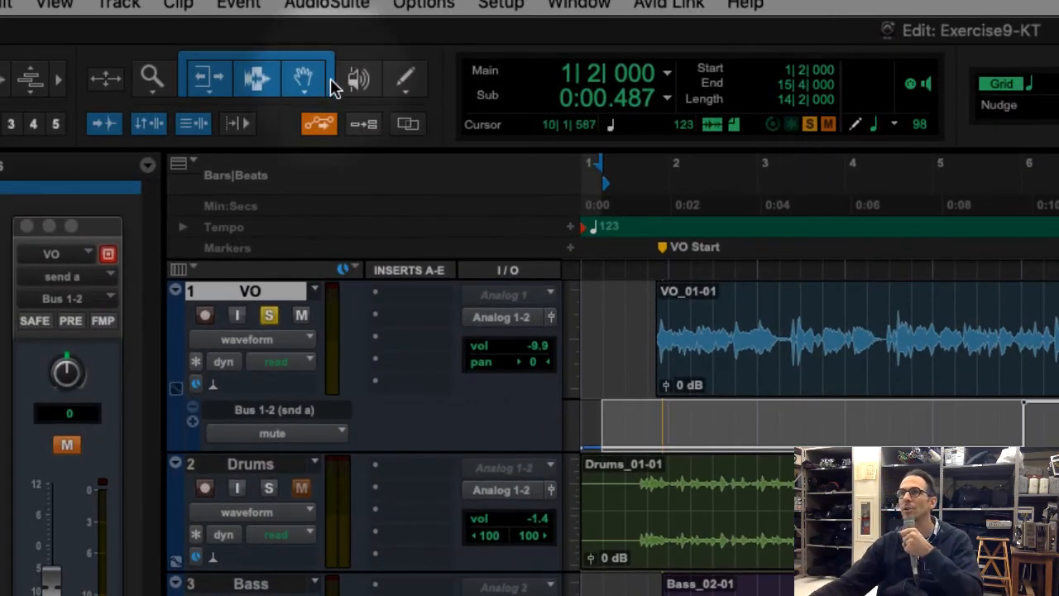
Draw alternating mute changes freehand along the VO send's automation lane with the Pencil tool, and undo them
{"action": "left_click", "coordinate": [405, 77]}
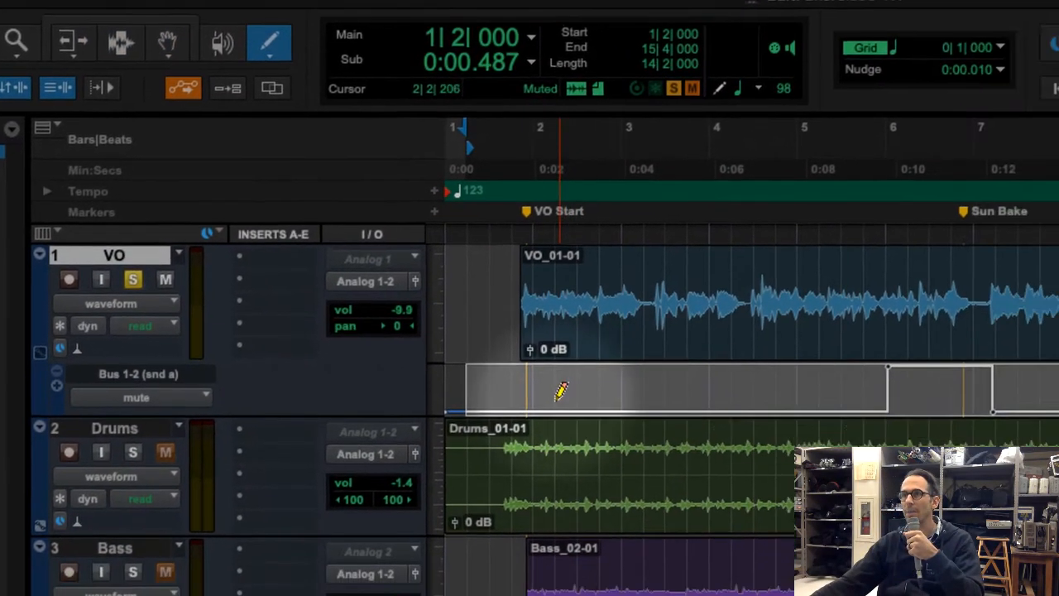
{"action": "mouse_move", "coordinate": [557, 397]}
{"action": "left_mouse_down"}
{"action": "mouse_move", "coordinate": [592, 374]}
{"action": "mouse_move", "coordinate": [694, 402]}
{"action": "mouse_move", "coordinate": [742, 376]}
{"action": "left_mouse_up"}
{"action": "mouse_move", "coordinate": [412, 306]}
{"action": "left_mouse_down"}
{"action": "mouse_move", "coordinate": [560, 286]}
{"action": "mouse_move", "coordinate": [690, 312]}
{"action": "mouse_move", "coordinate": [730, 295]}
{"action": "mouse_move", "coordinate": [783, 300]}
{"action": "mouse_move", "coordinate": [850, 265]}
{"action": "mouse_move", "coordinate": [884, 309]}
{"action": "mouse_move", "coordinate": [932, 282]}
{"action": "mouse_move", "coordinate": [1055, 273]}
{"action": "mouse_move", "coordinate": [1058, 285]}
{"action": "mouse_move", "coordinate": [1057, 273]}
{"action": "left_mouse_up"}
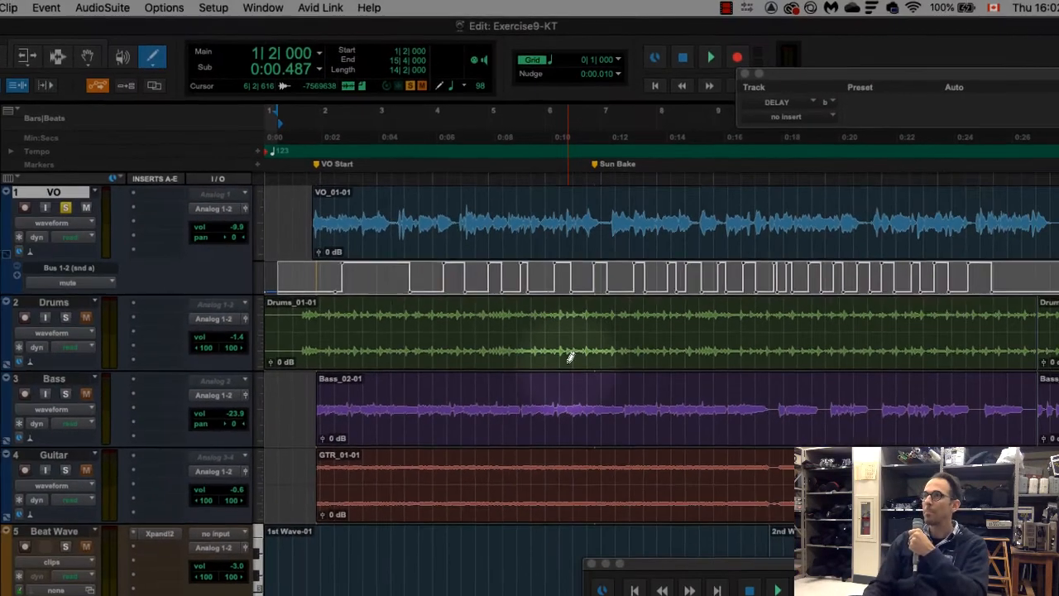
{"action": "key", "text": "super+z"}
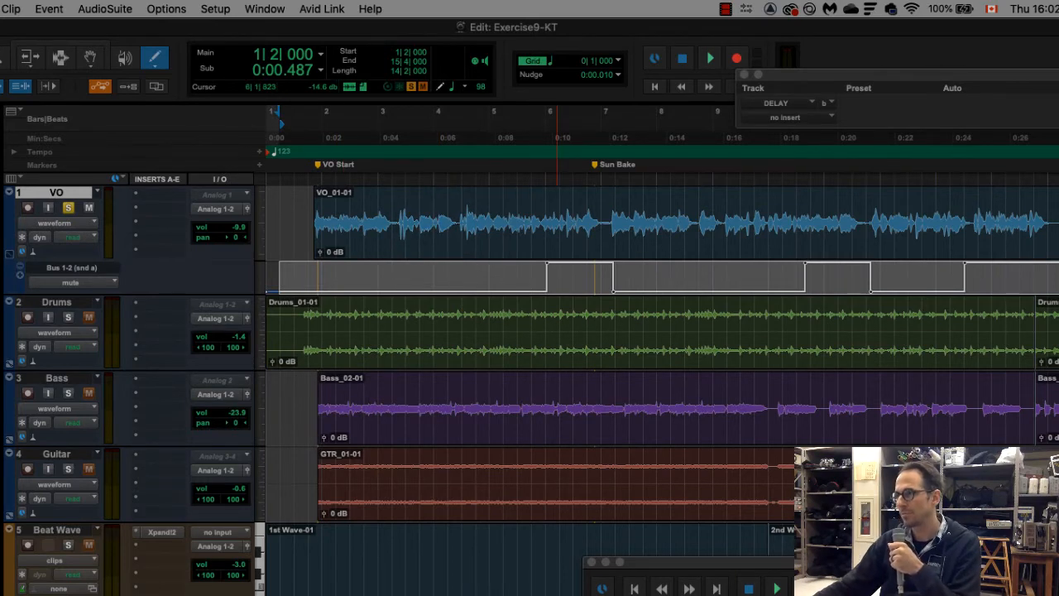
Switch to Adobe Digital Editions, review the remaining send automation steps and highlight the level adjustment instruction under "Set levels for your mix"
{"action": "key", "text": "super+Tab"}
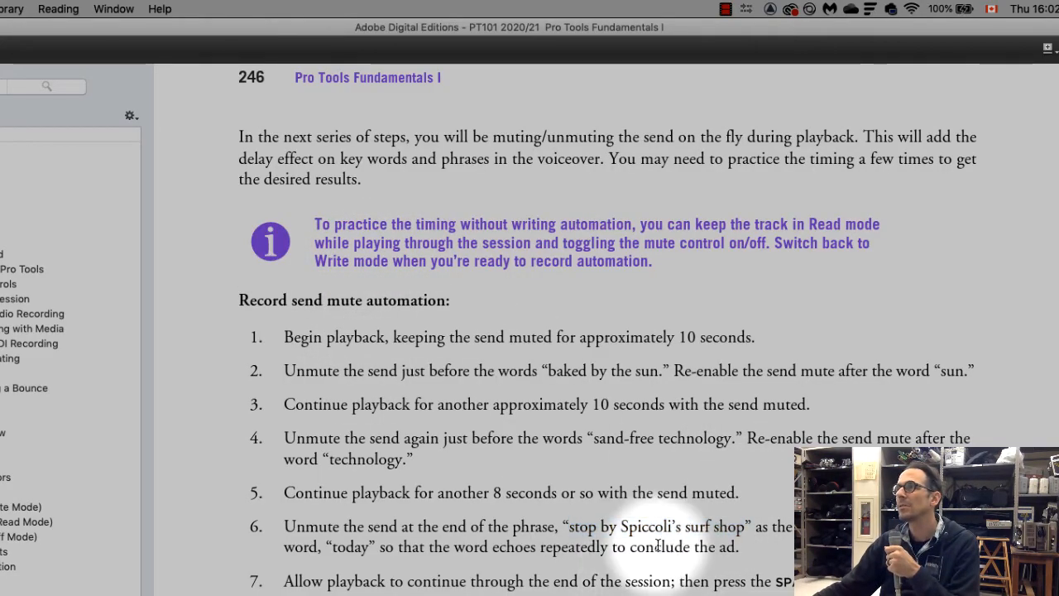
{"action": "scroll", "coordinate": [656, 545], "scroll_direction": "down", "scroll_amount": 5}
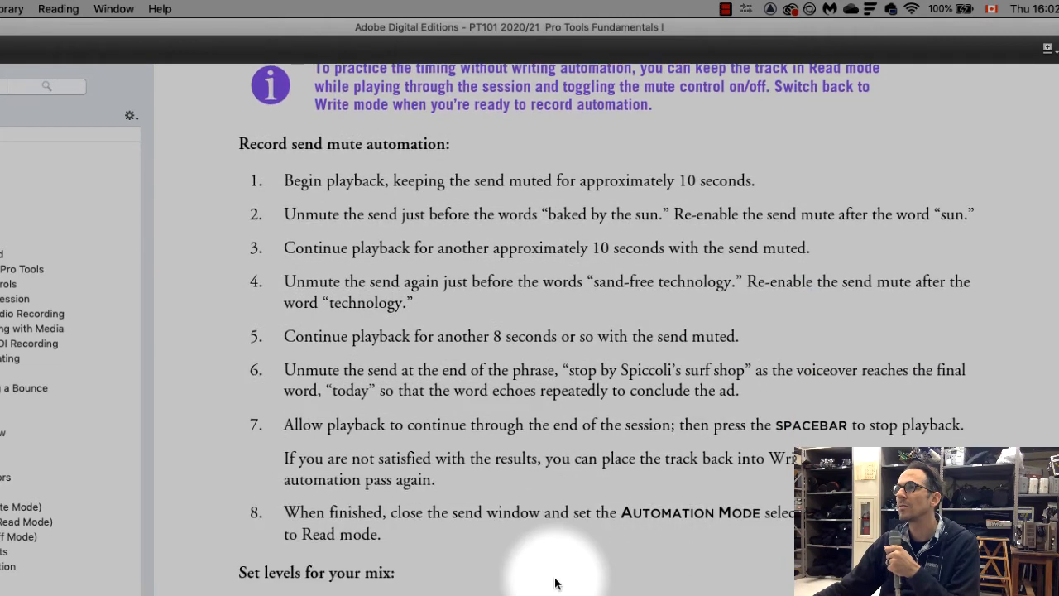
{"action": "scroll", "coordinate": [554, 583], "scroll_direction": "down", "scroll_amount": 1}
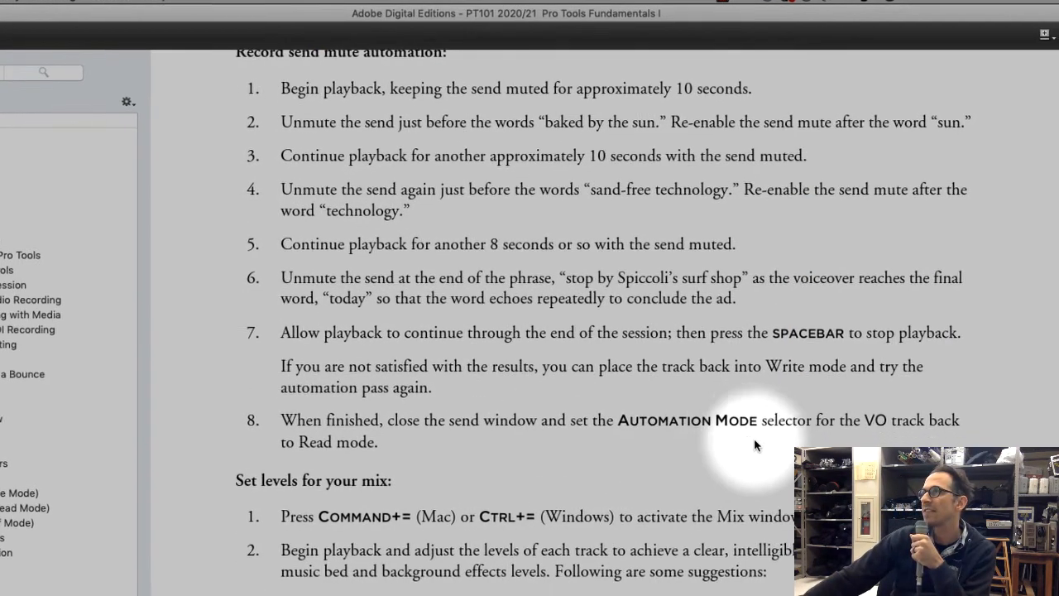
{"action": "scroll", "coordinate": [808, 262], "scroll_direction": "down", "scroll_amount": 2}
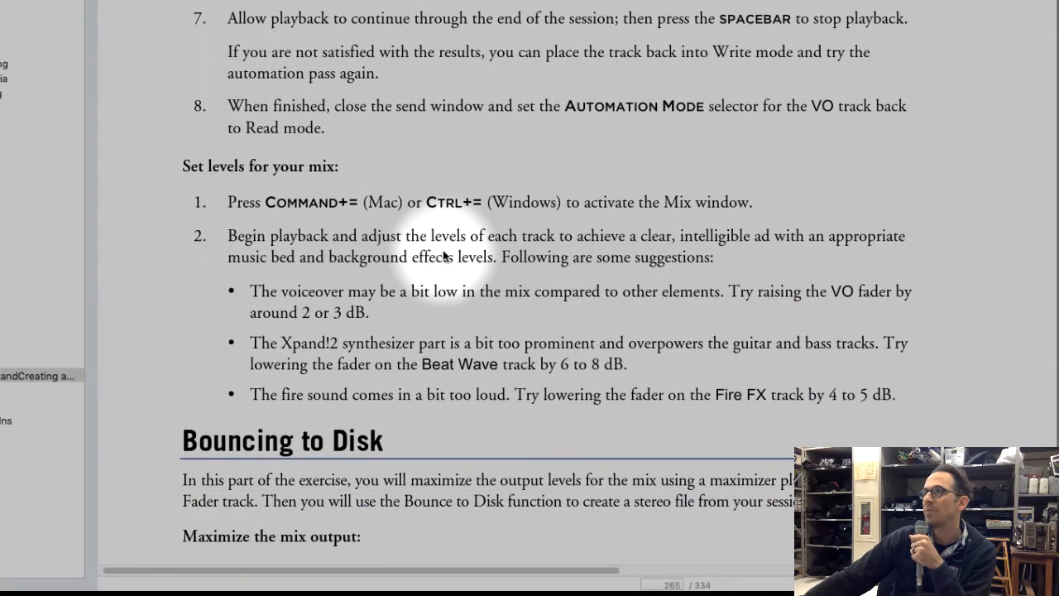
{"action": "scroll", "coordinate": [442, 249], "scroll_direction": "down", "scroll_amount": 2}
{"action": "scroll", "coordinate": [419, 248], "scroll_direction": "down", "scroll_amount": 2}
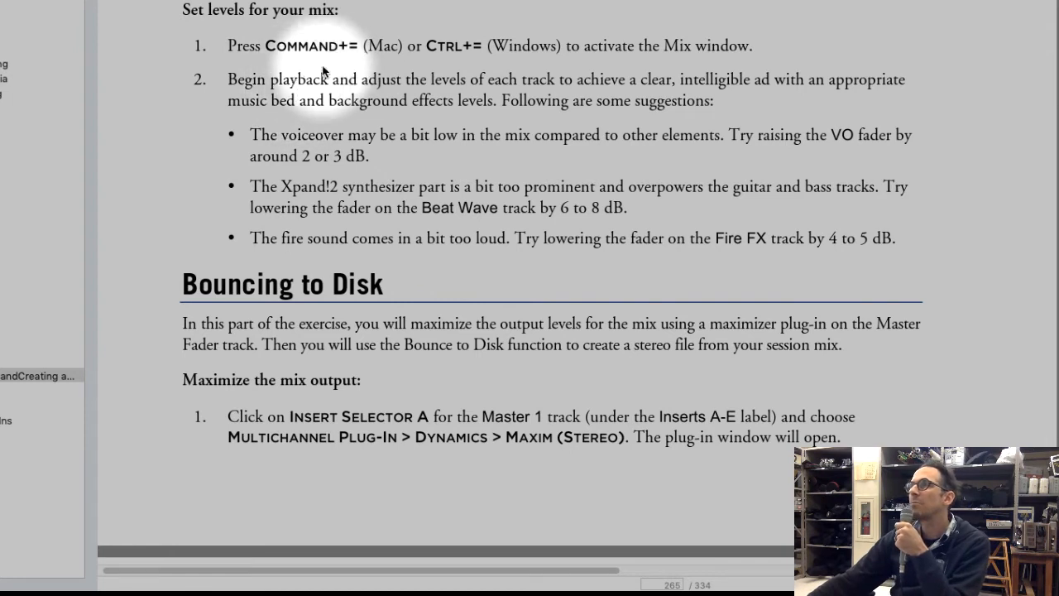
{"action": "left_click_drag", "start_coordinate": [298, 79], "coordinate": [628, 79]}
{"action": "left_click_drag", "start_coordinate": [686, 98], "coordinate": [811, 113]}
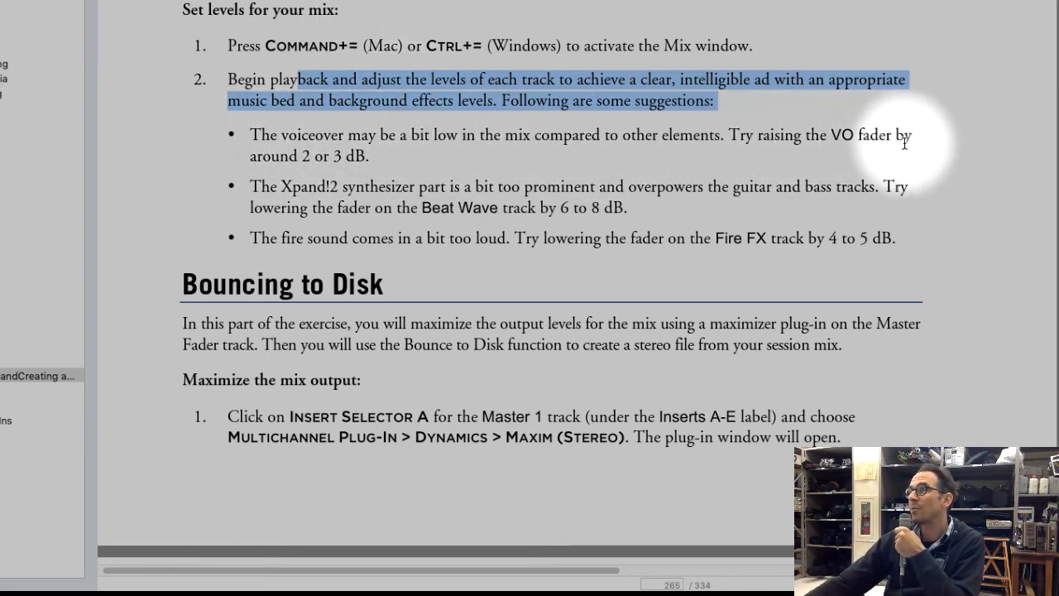
{"action": "mouse_move", "coordinate": [662, 589]}
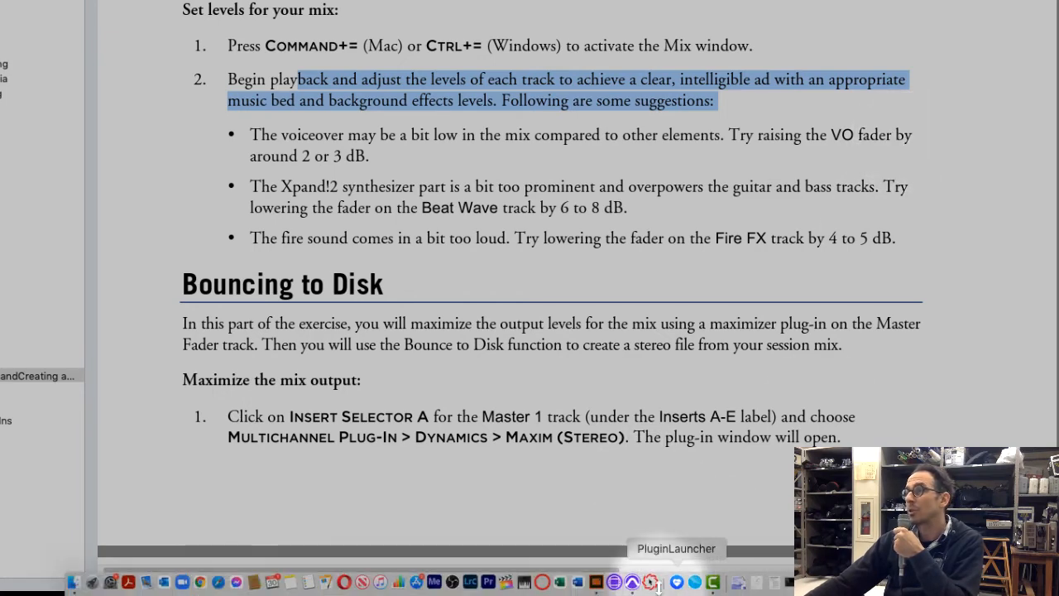
Switch to Pro Tools and raise the VO fader to -5.4 dB in the Mix window
{"action": "left_click", "coordinate": [695, 582]}
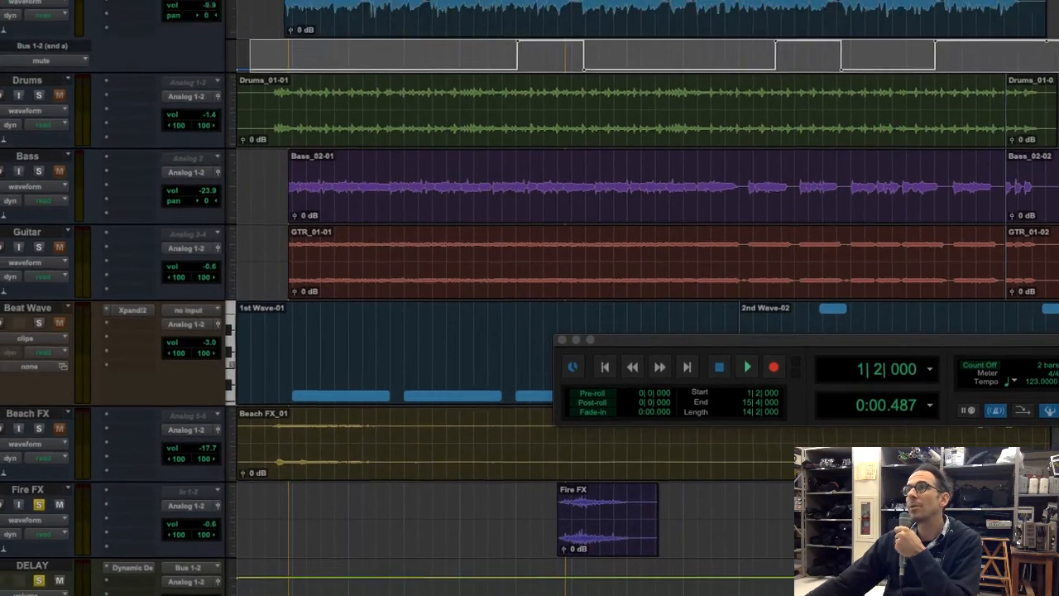
{"action": "left_click", "coordinate": [454, 14]}
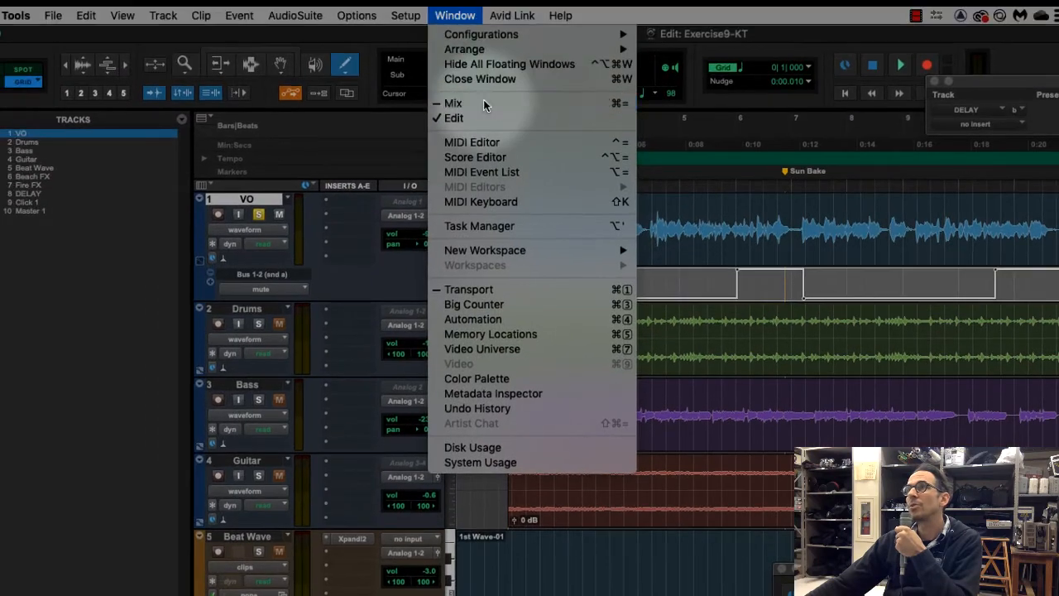
{"action": "left_click", "coordinate": [483, 99]}
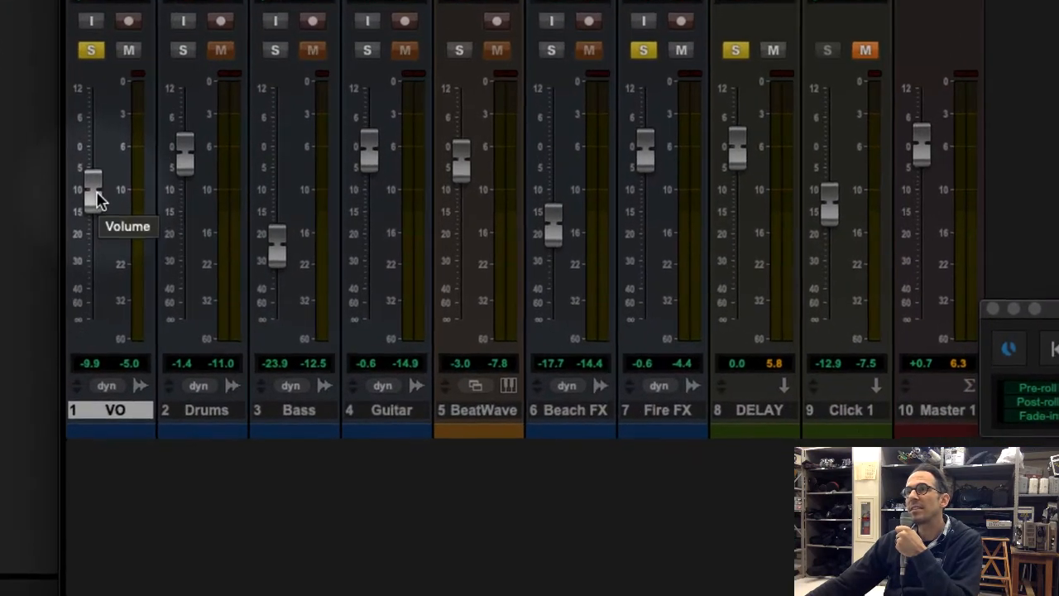
{"action": "left_click_drag", "start_coordinate": [96, 195], "coordinate": [102, 173]}
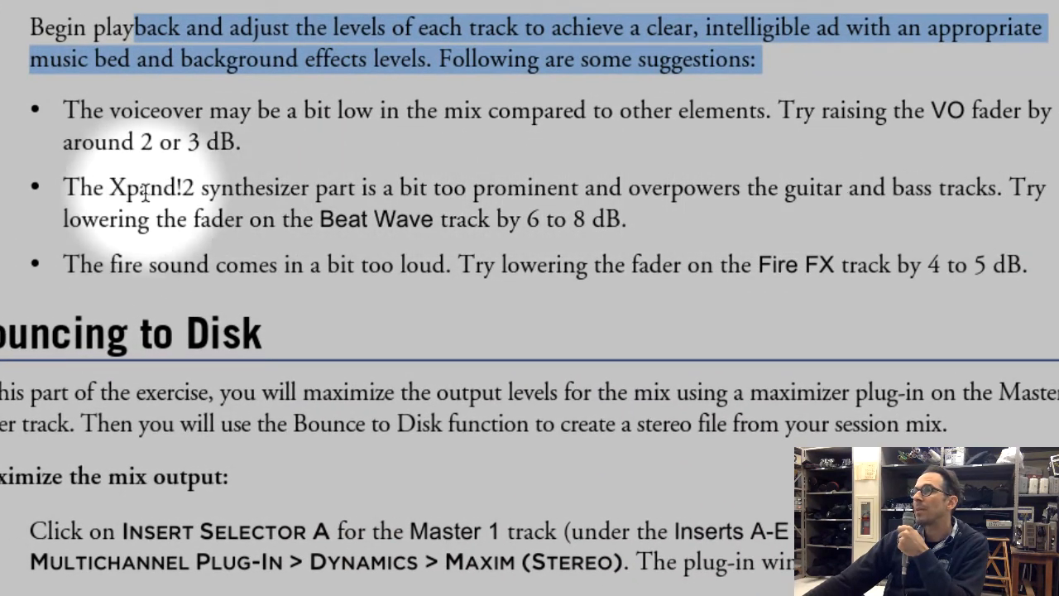
Highlight the suggested Beat Wave reduction in the exercise text and lower the Beat Wave fader to -9.1 dB in the Mix window
{"action": "left_click_drag", "start_coordinate": [435, 219], "coordinate": [632, 219]}
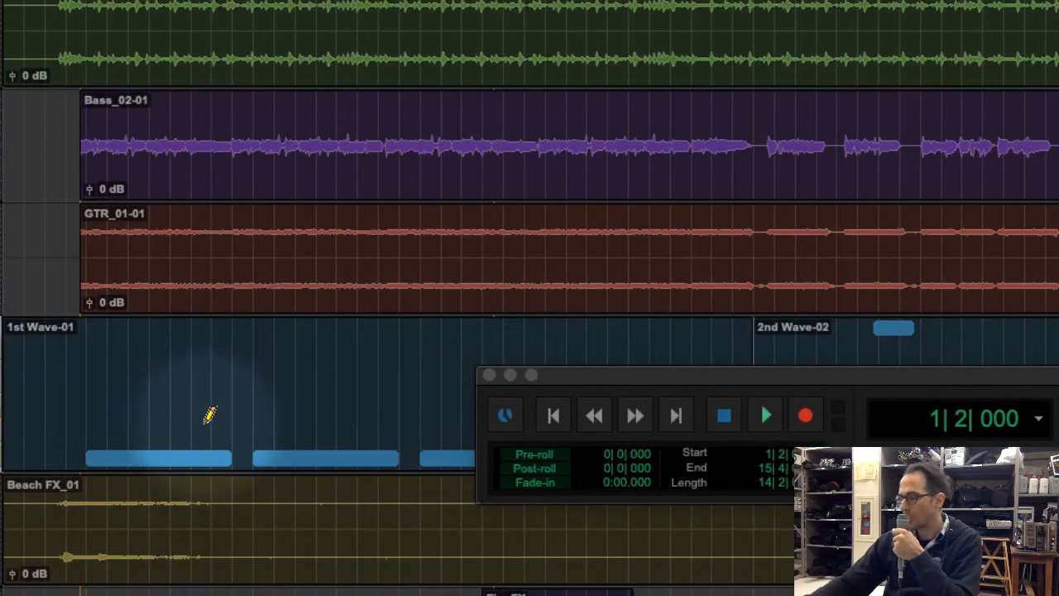
{"action": "key", "text": "super+equal"}
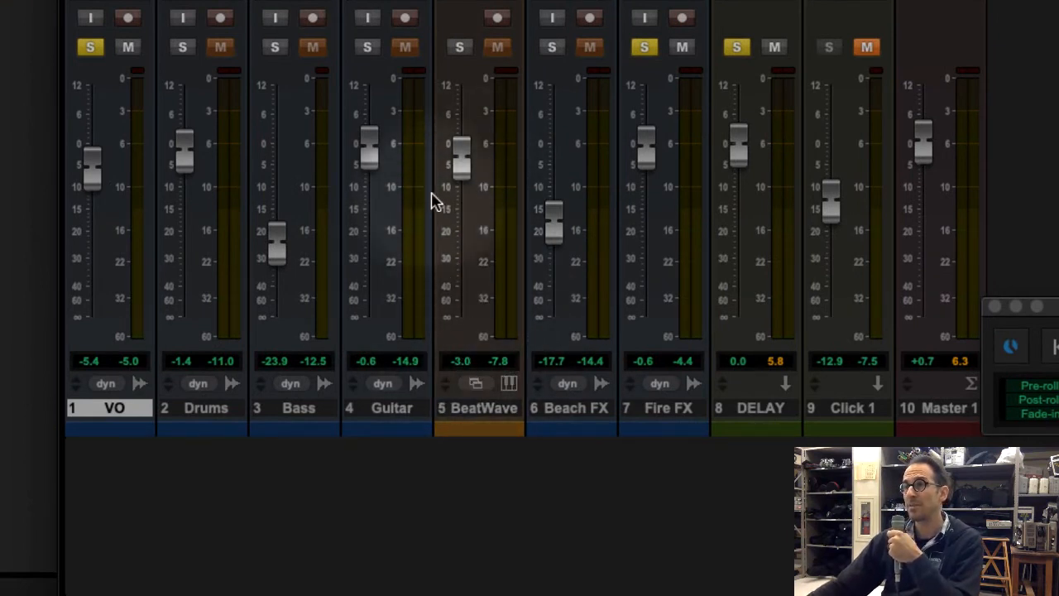
{"action": "left_click_drag", "start_coordinate": [464, 168], "coordinate": [468, 190]}
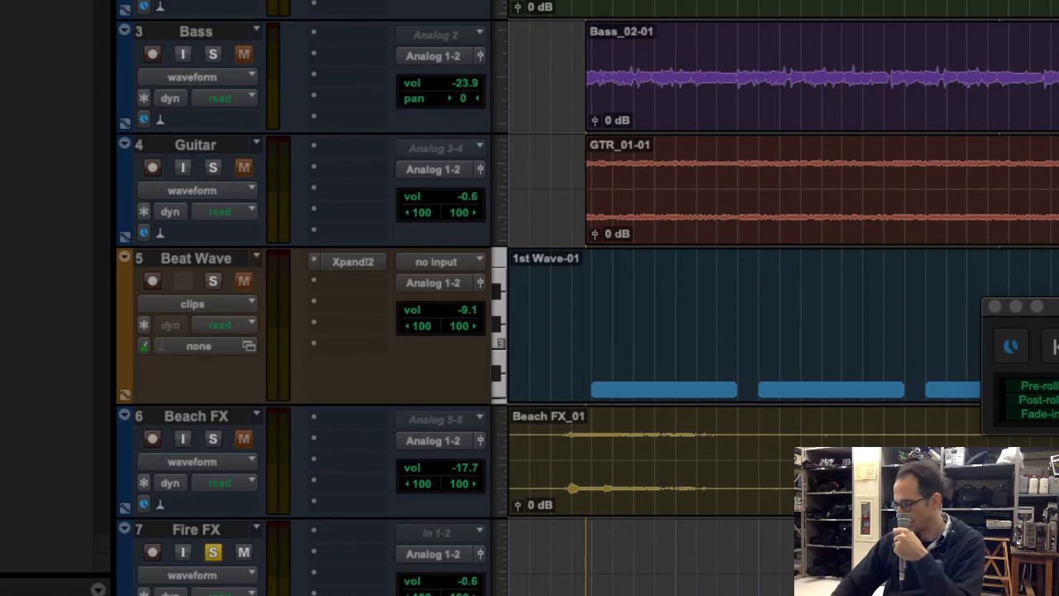
Lower the Fire FX fader to -4.6 dB in the Mix window and return to the Edit window
{"action": "key", "text": "super+equal"}
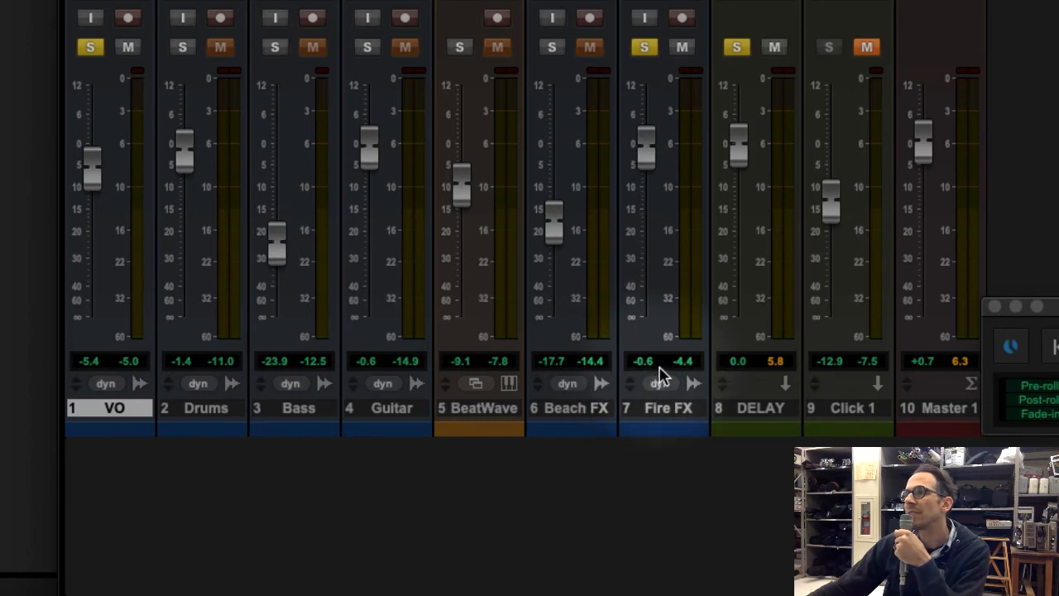
{"action": "left_click_drag", "start_coordinate": [647, 156], "coordinate": [646, 168]}
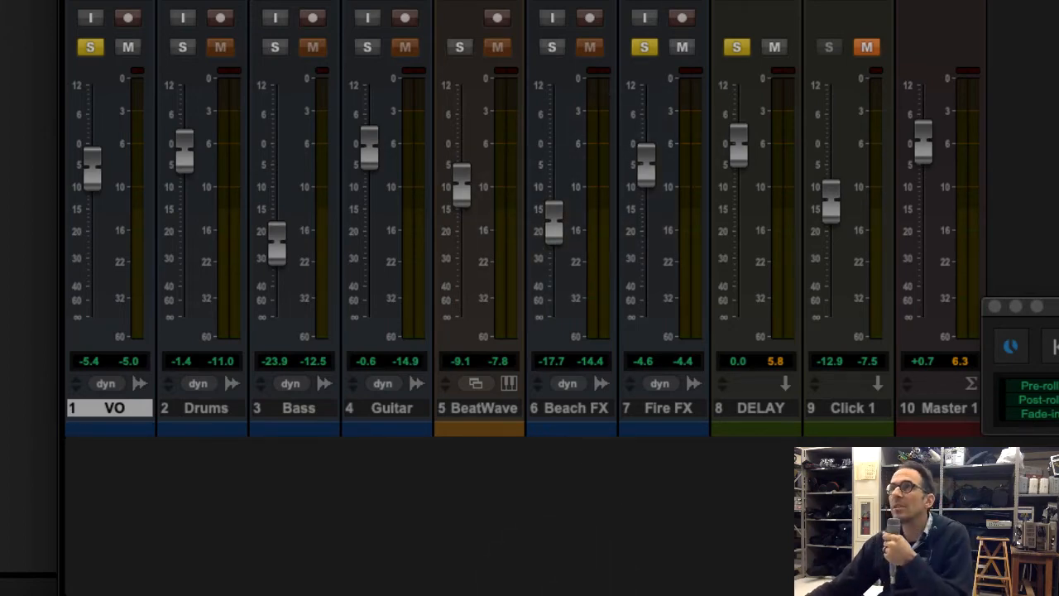
{"action": "key", "text": "super+equal"}
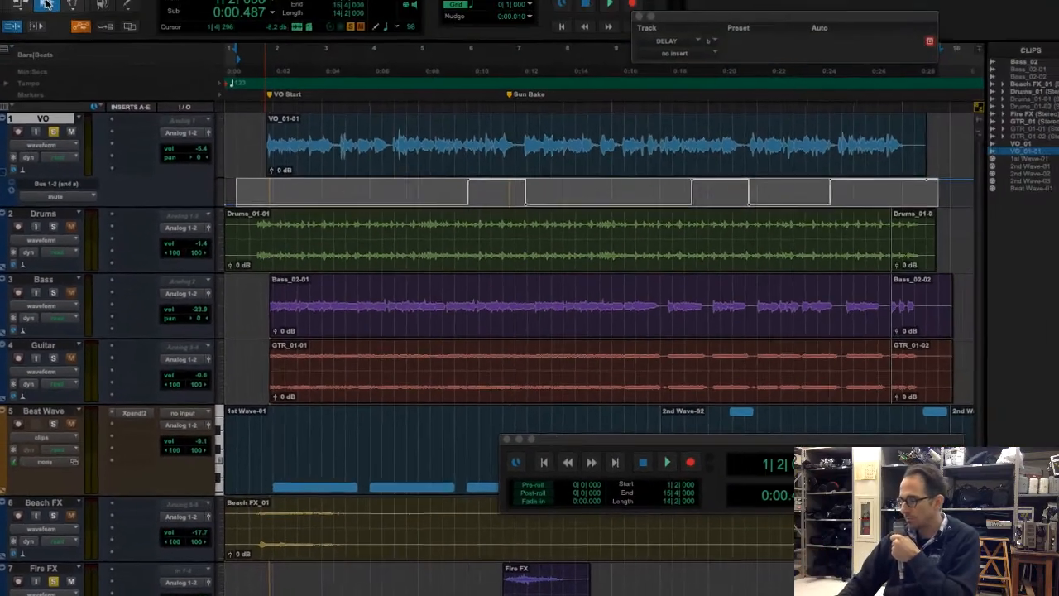
Audition the soloed tracks, clear the solos on VO, Fire FX and DELAY, and play the full mix
{"action": "key", "text": "space"}
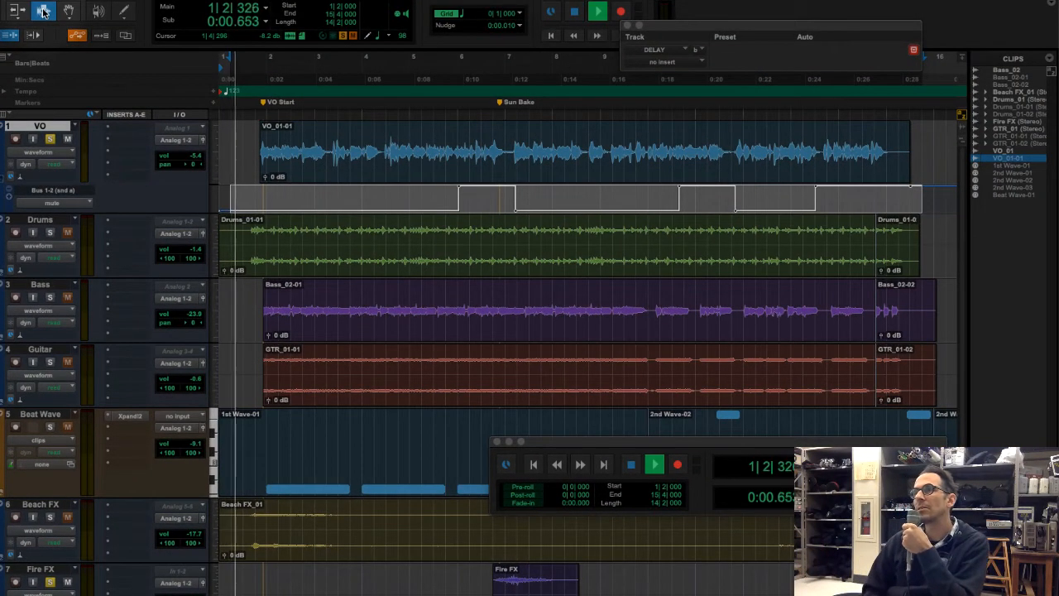
{"action": "key", "text": "space"}
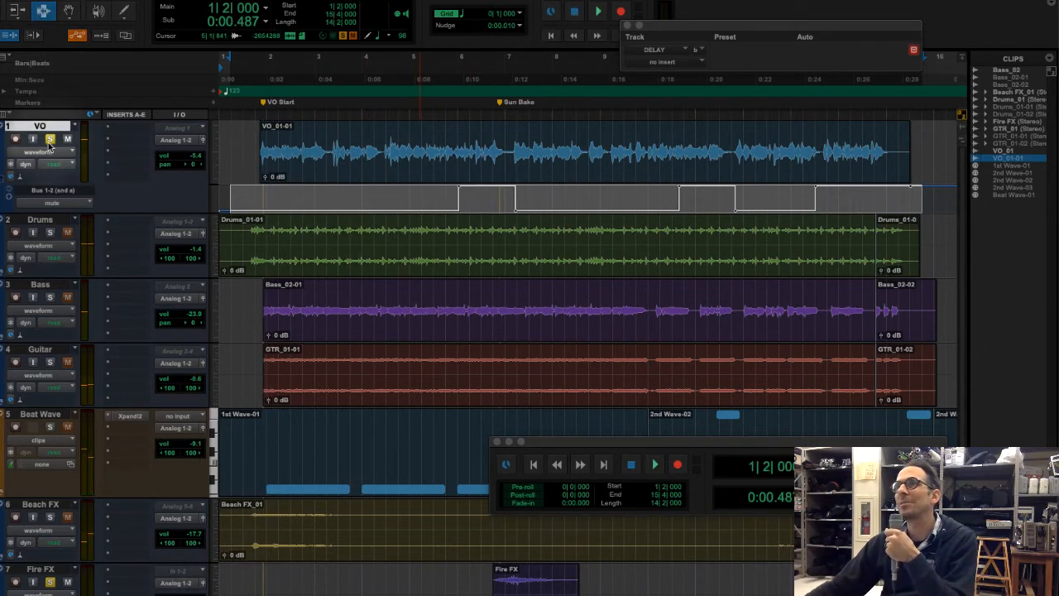
{"action": "left_click", "coordinate": [86, 432]}
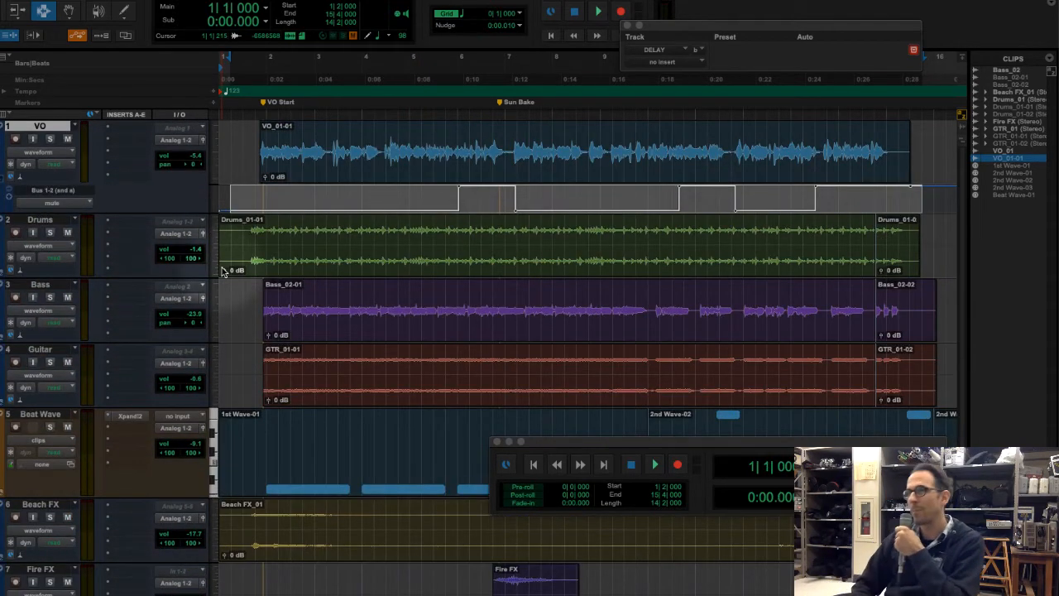
{"action": "key", "text": "space"}
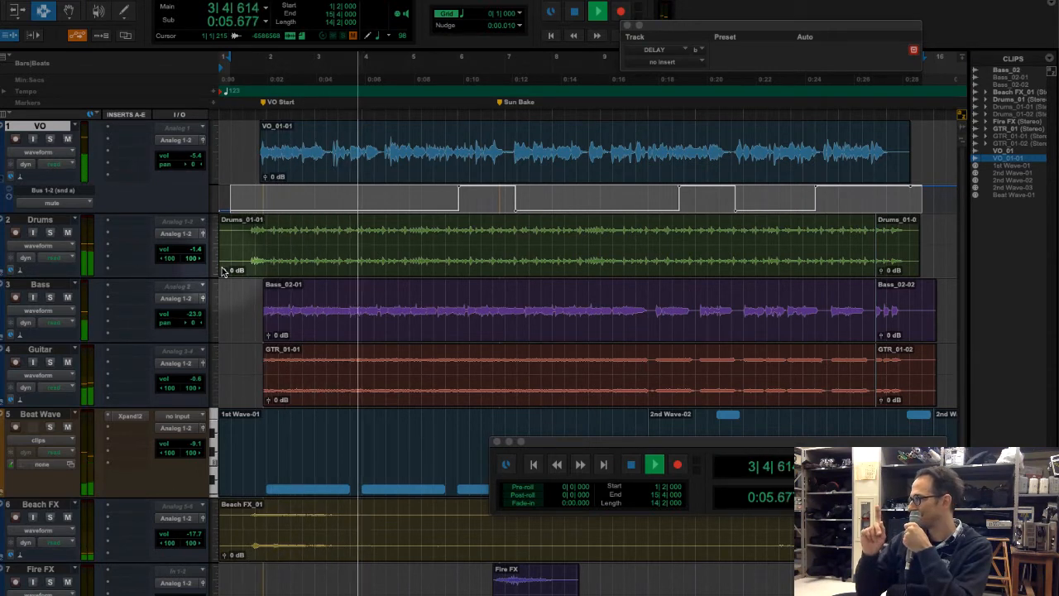
{"action": "key", "text": "space"}
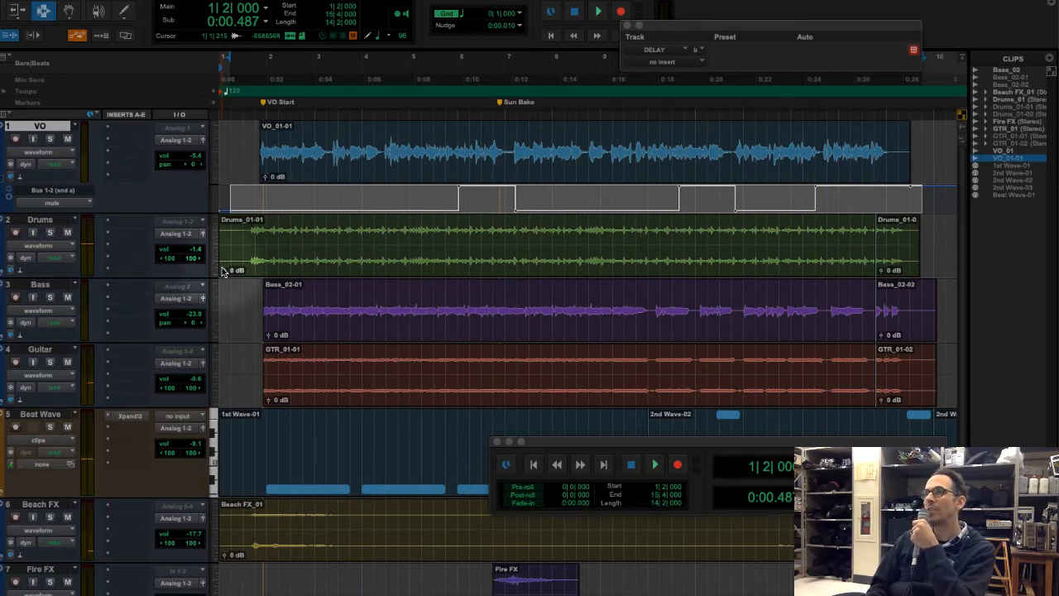
Set the VO fader to +2.3 dB, Guitar to -3.0 dB and Bass to -16.9 dB, and play back the mix
{"action": "scroll", "coordinate": [223, 271], "scroll_direction": "down", "scroll_amount": 5}
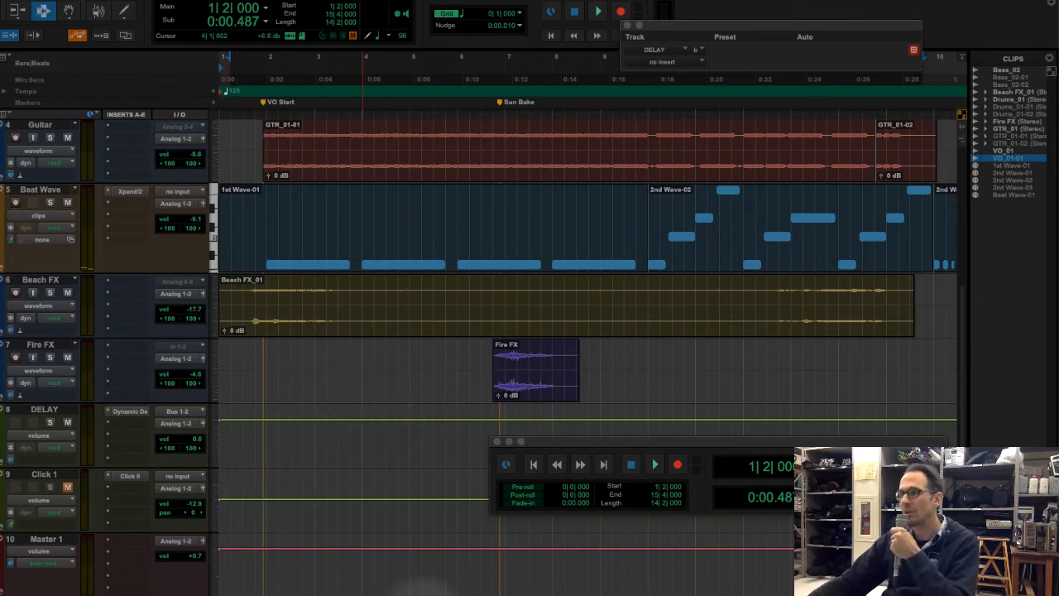
{"action": "key", "text": "super+equal"}
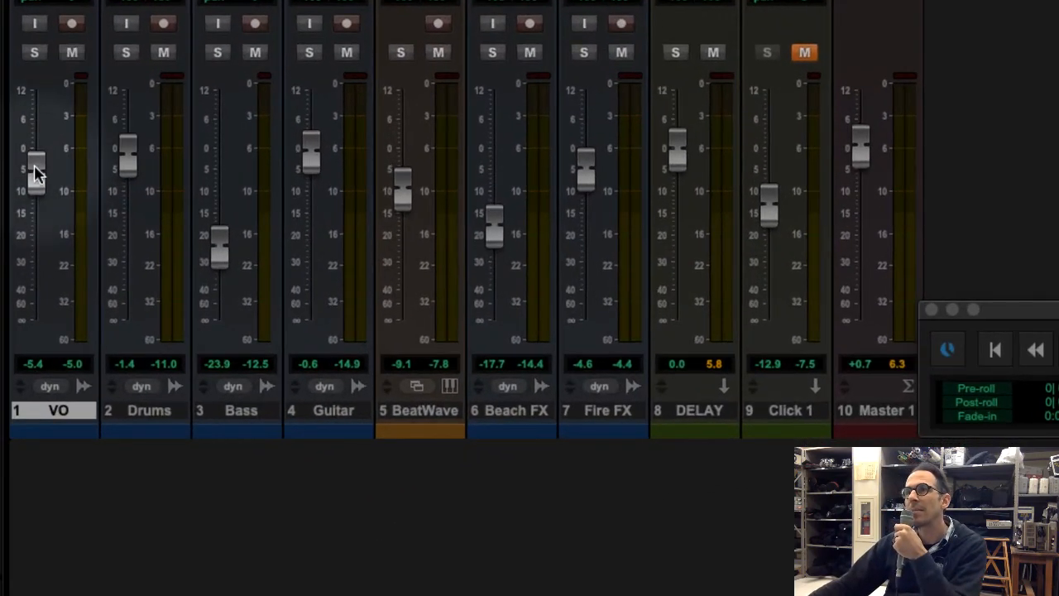
{"action": "left_click_drag", "start_coordinate": [35, 172], "coordinate": [38, 144]}
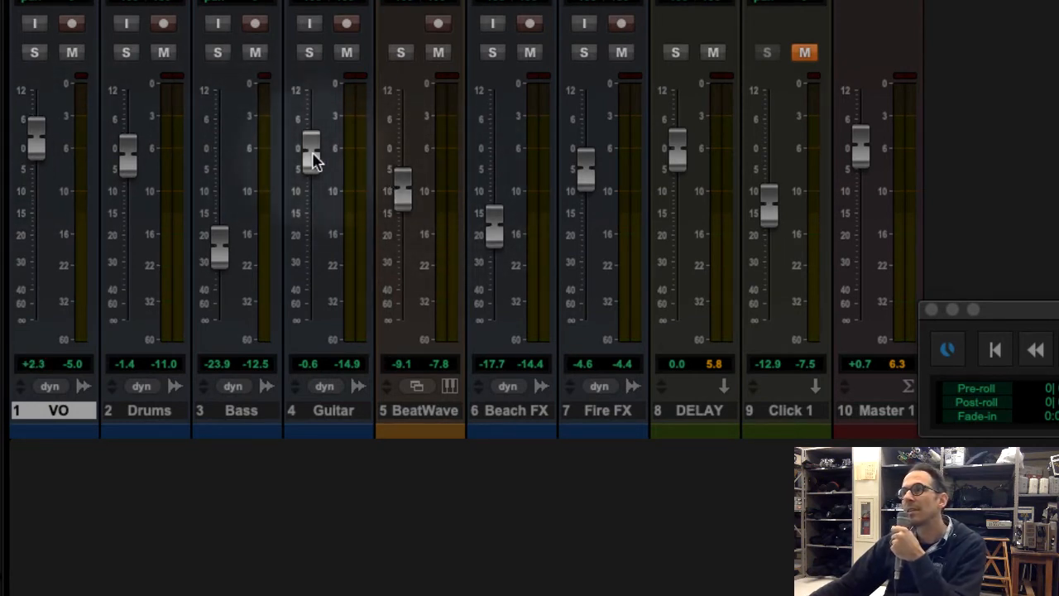
{"action": "left_click_drag", "start_coordinate": [311, 162], "coordinate": [311, 168]}
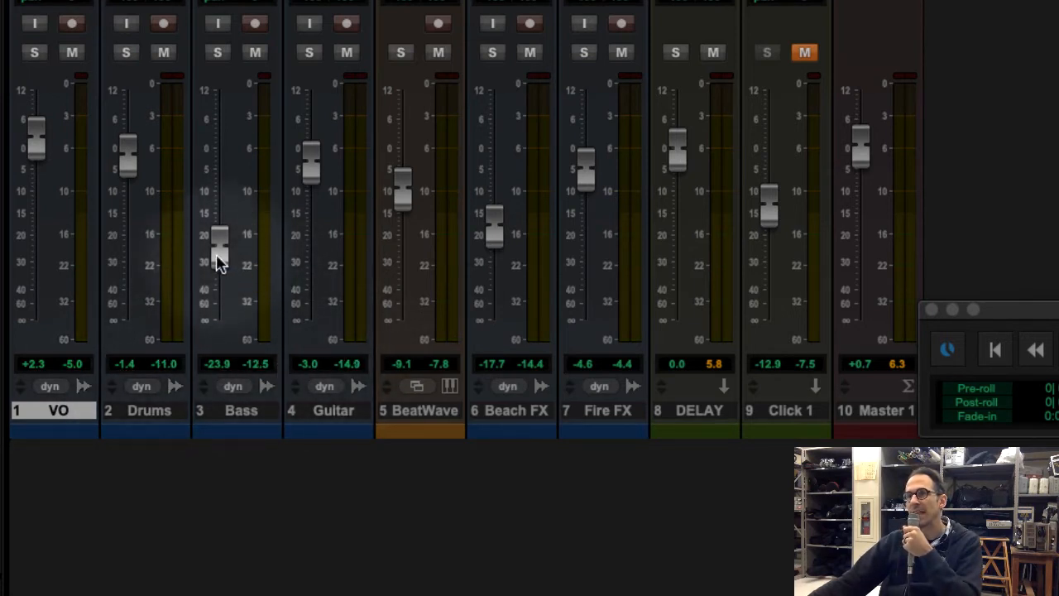
{"action": "left_click_drag", "start_coordinate": [220, 260], "coordinate": [218, 238]}
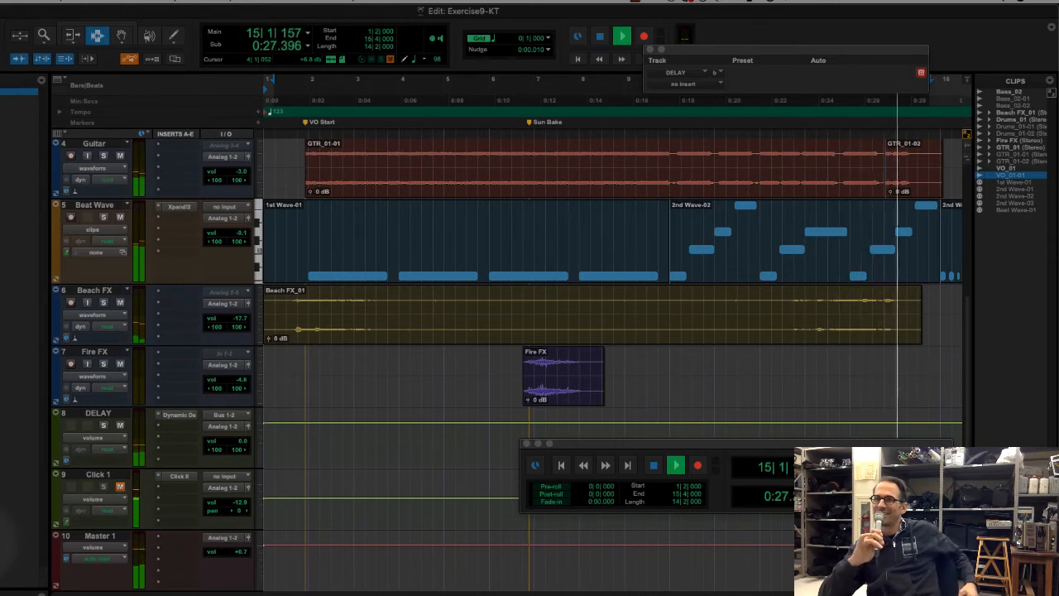
{"action": "key", "text": "space"}
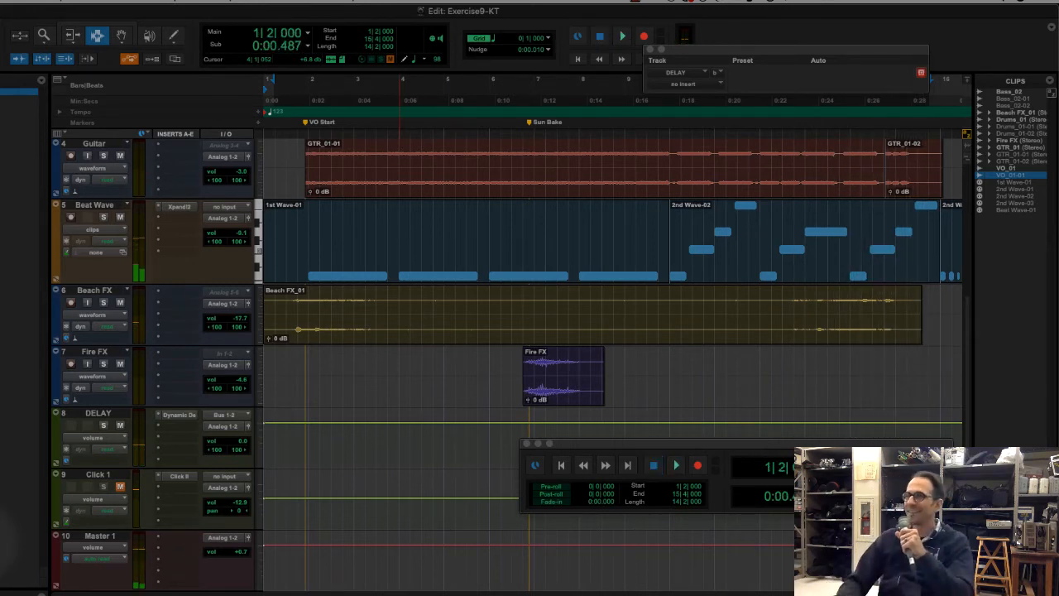
{"action": "key", "text": "space"}
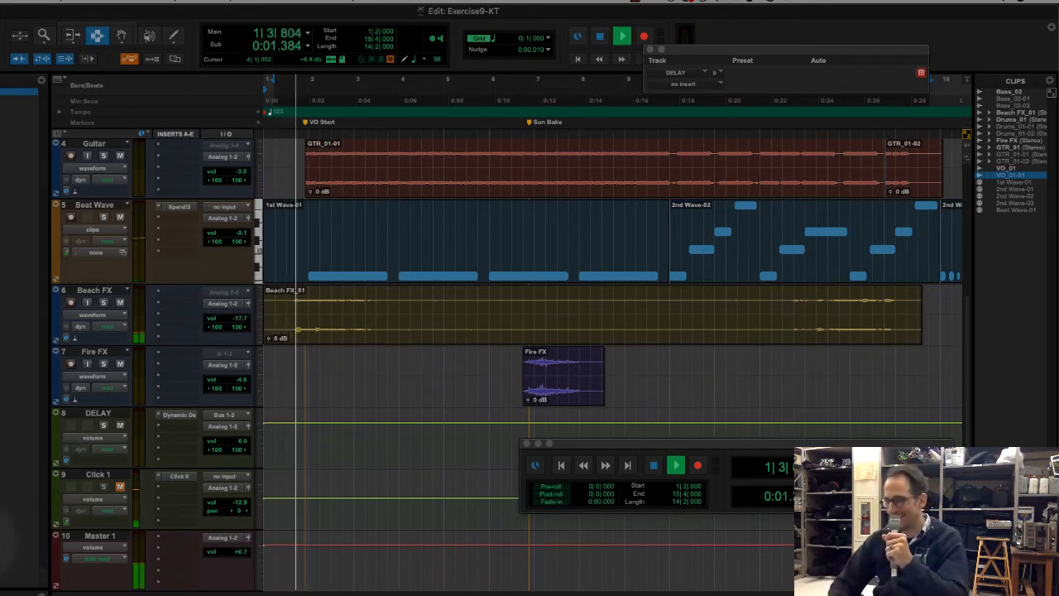
{"action": "key", "text": "space"}
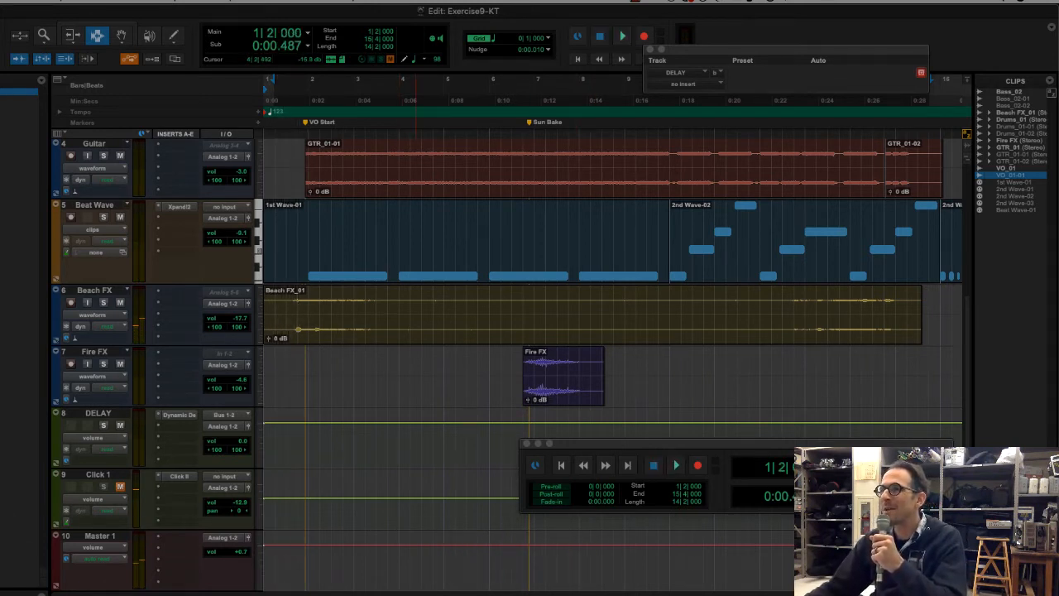
Delete the 2nd Wave-03 clip at the end of the Beat Wave track using the Grabber tool
{"action": "scroll", "coordinate": [415, 331], "scroll_direction": "right", "scroll_amount": 10}
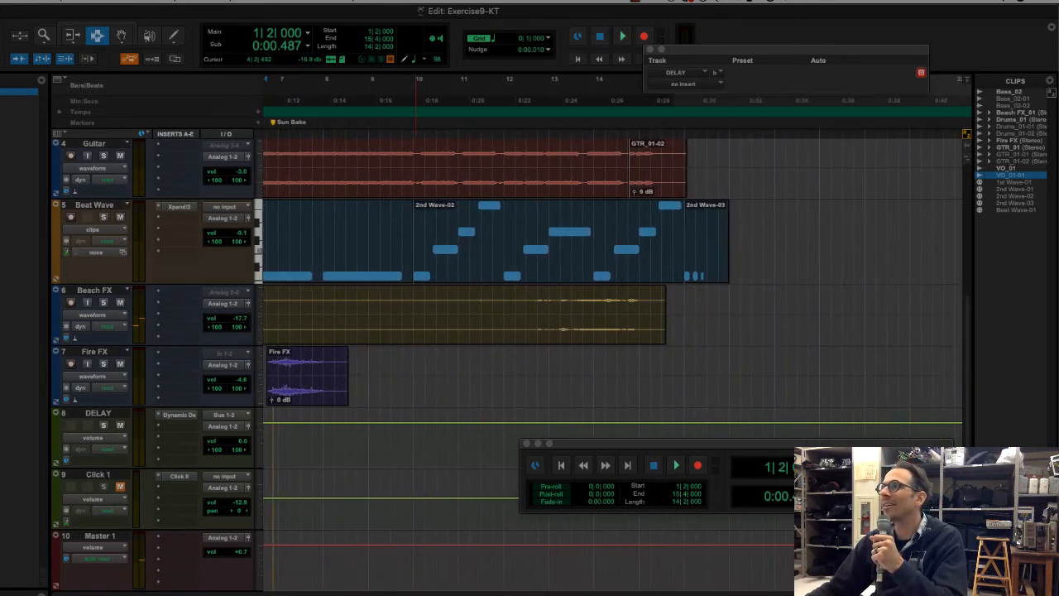
{"action": "scroll", "coordinate": [630, 261], "scroll_direction": "right", "scroll_amount": 3}
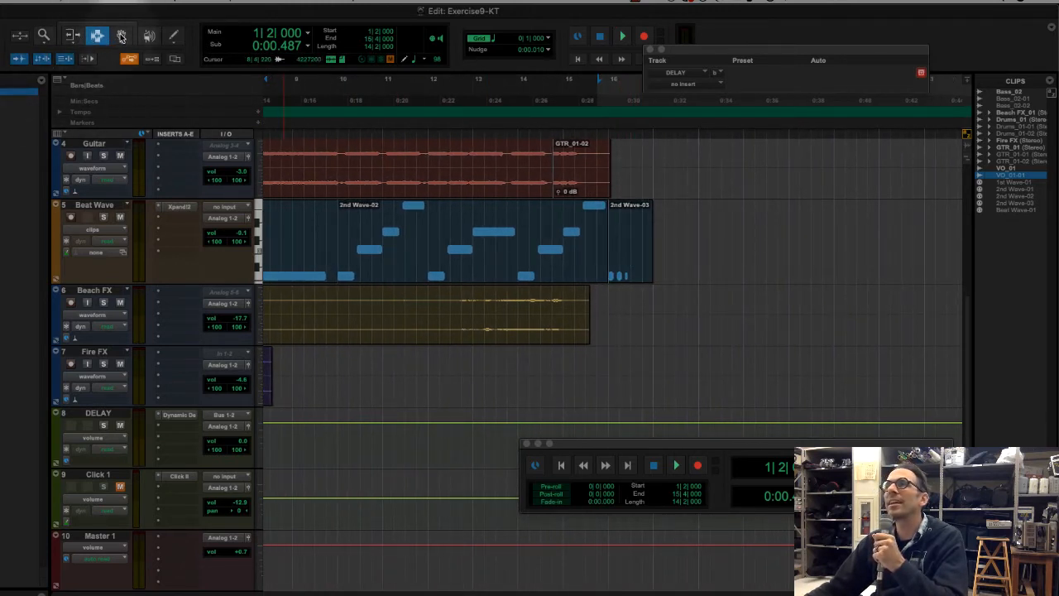
{"action": "left_click", "coordinate": [122, 36]}
{"action": "left_click", "coordinate": [634, 227]}
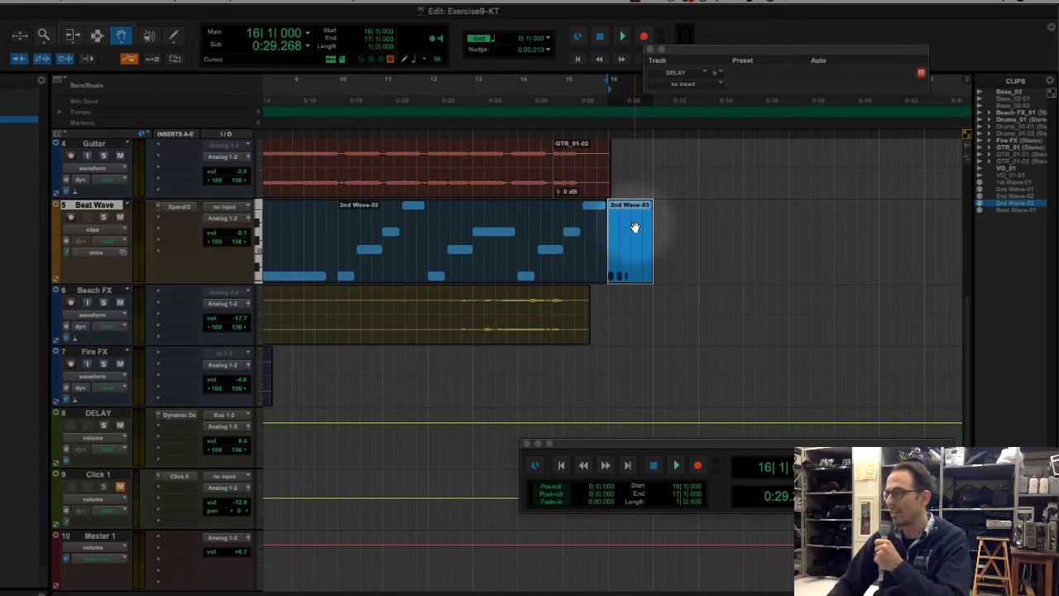
{"action": "key", "text": "Delete"}
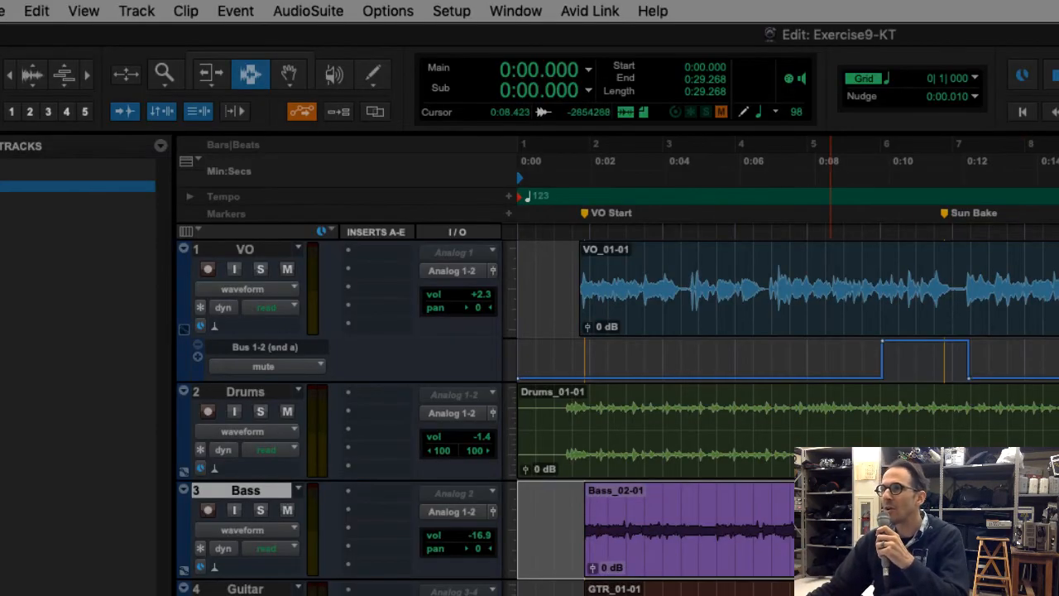
Show the Mix window and select each track from VO through Fire FX in turn to review its level
{"action": "scroll", "coordinate": [616, 413], "scroll_direction": "down", "scroll_amount": 5}
{"action": "left_click", "coordinate": [516, 11]}
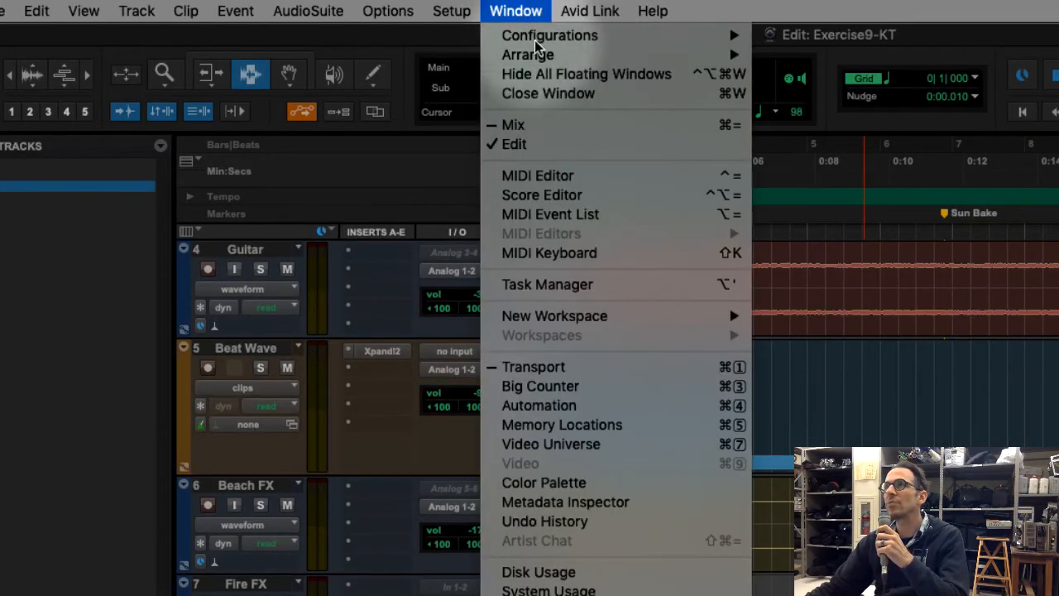
{"action": "left_click", "coordinate": [576, 124]}
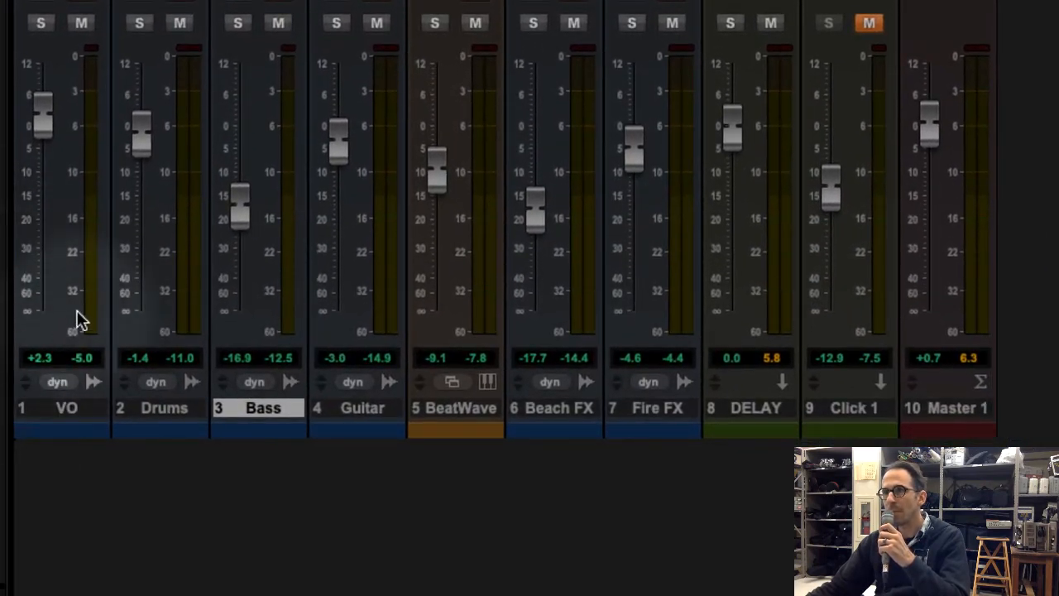
{"action": "left_click", "coordinate": [69, 408]}
{"action": "left_click", "coordinate": [170, 407]}
{"action": "left_click", "coordinate": [262, 407]}
{"action": "left_click", "coordinate": [362, 407]}
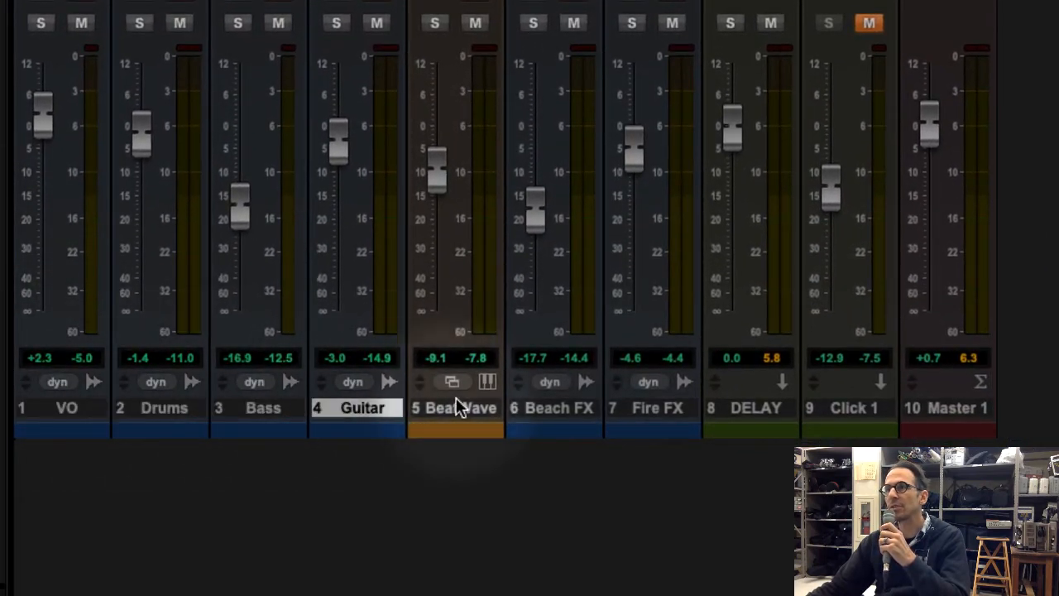
{"action": "left_click", "coordinate": [458, 405]}
{"action": "left_click", "coordinate": [542, 405]}
{"action": "left_click", "coordinate": [655, 405]}
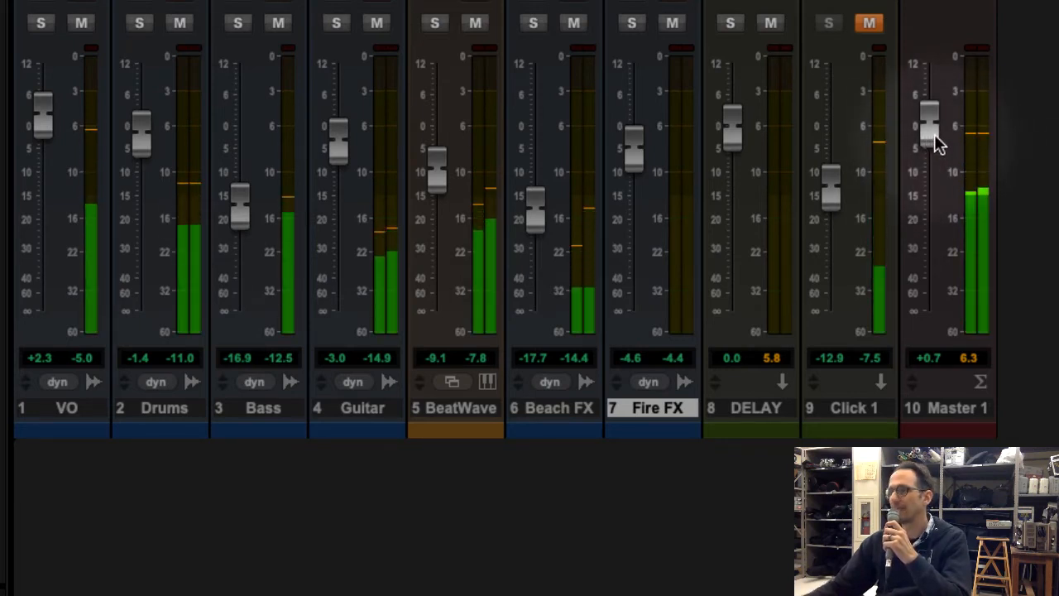
Replay the mix, lower the Master 1 fader to -5.4 dB, and reset it to 0.0 dB
{"action": "key", "text": "space"}
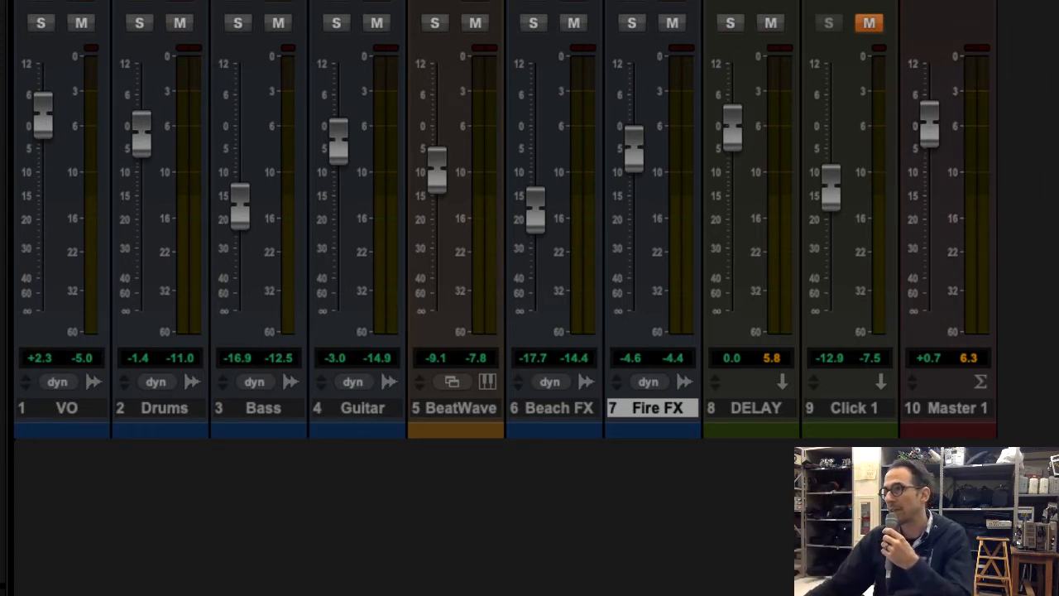
{"action": "key", "text": "space"}
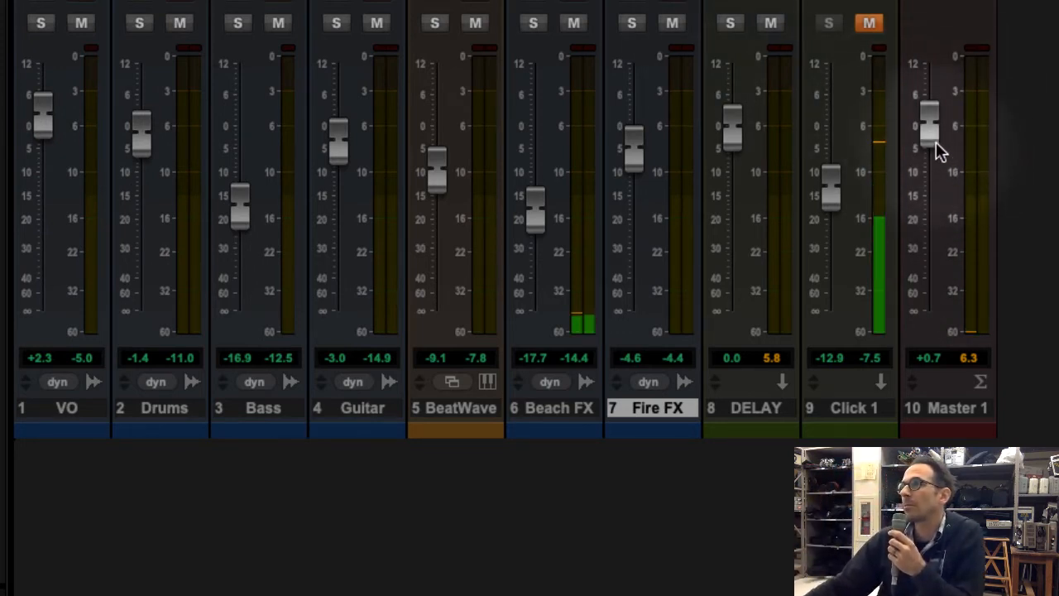
{"action": "left_click_drag", "start_coordinate": [928, 128], "coordinate": [927, 160]}
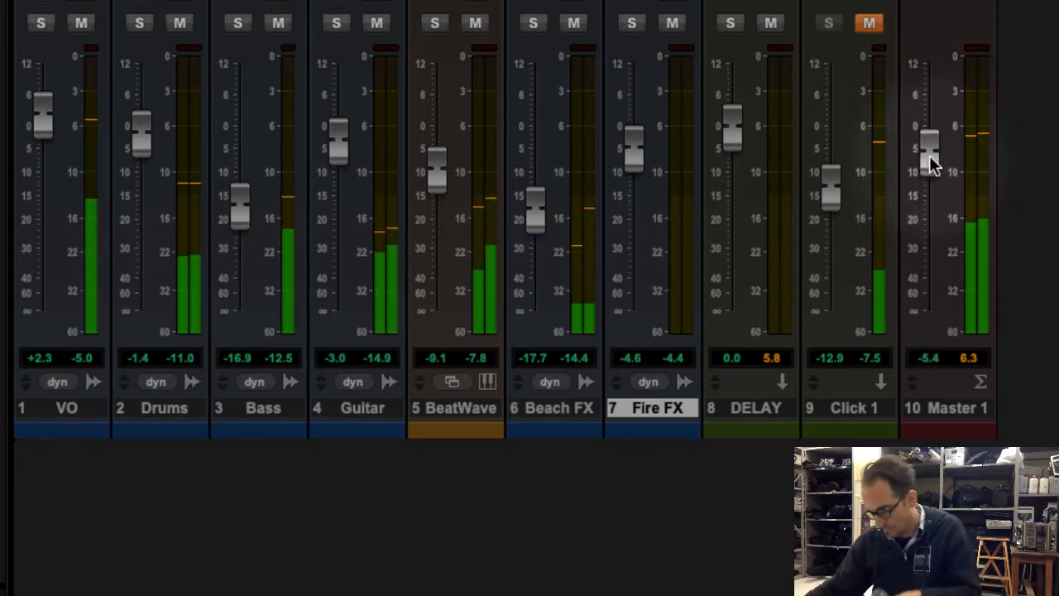
{"action": "left_click", "coordinate": [922, 151], "text": "alt"}
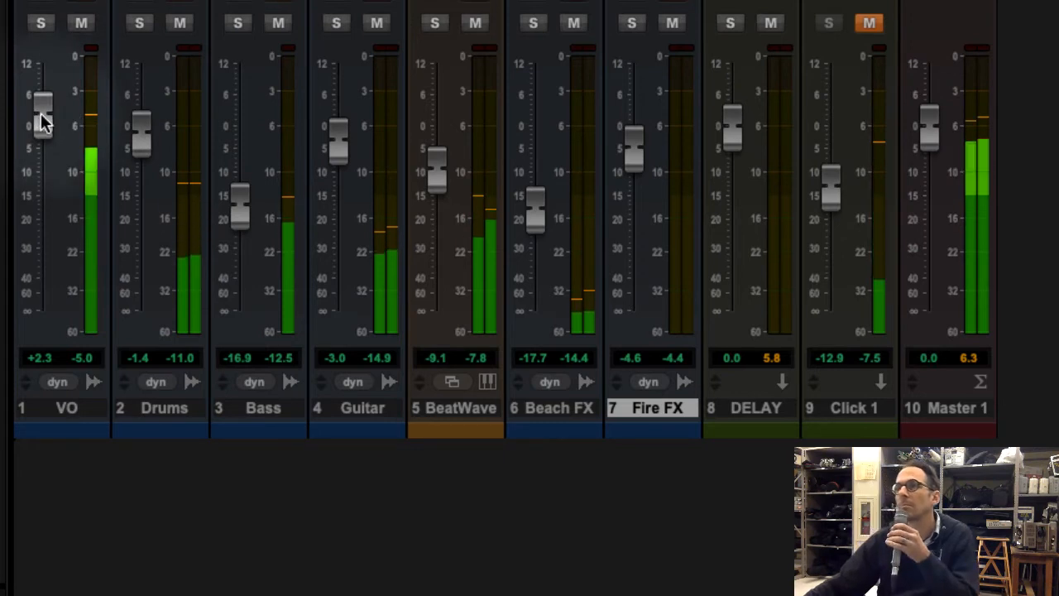
Rebalance the faders during playback: VO +4.8 dB, Drums and Guitar +0.7 dB, Bass -14.7 dB, Fire FX -2.5 dB
{"action": "left_click_drag", "start_coordinate": [42, 113], "coordinate": [43, 95]}
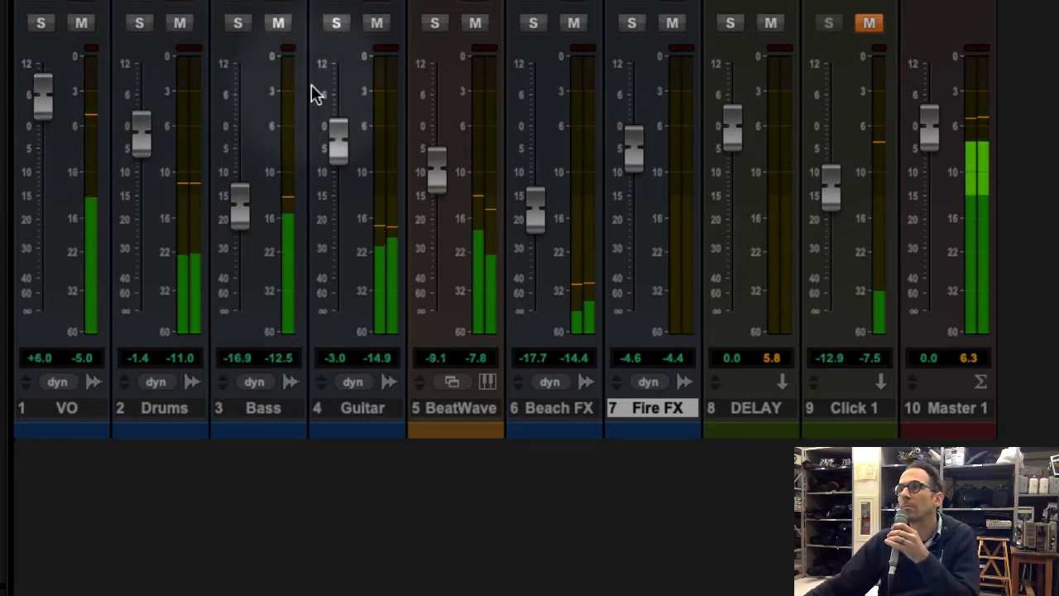
{"action": "left_click_drag", "start_coordinate": [337, 147], "coordinate": [338, 129]}
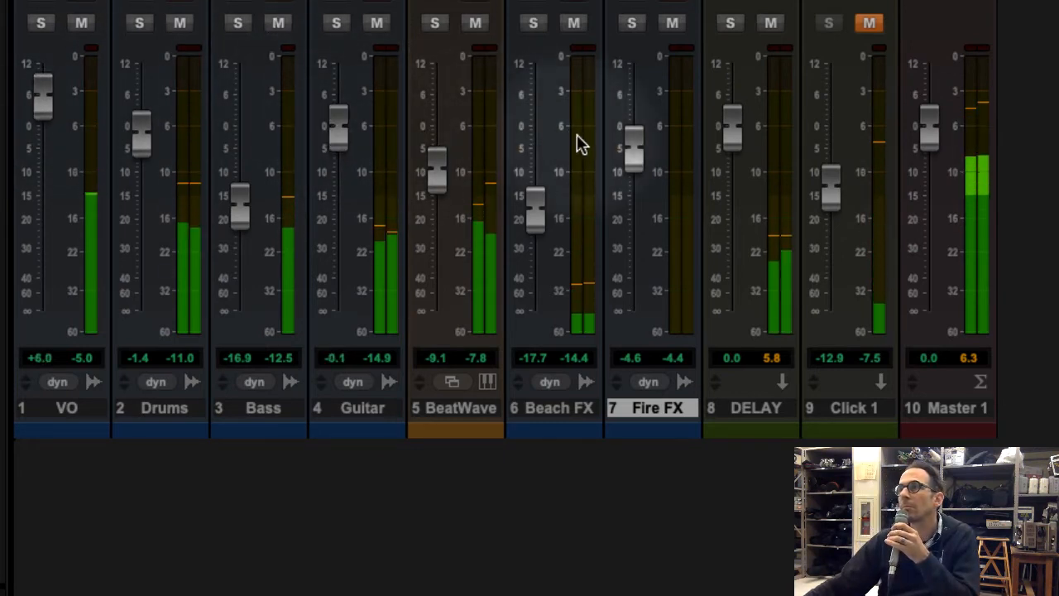
{"action": "left_click_drag", "start_coordinate": [631, 149], "coordinate": [631, 134]}
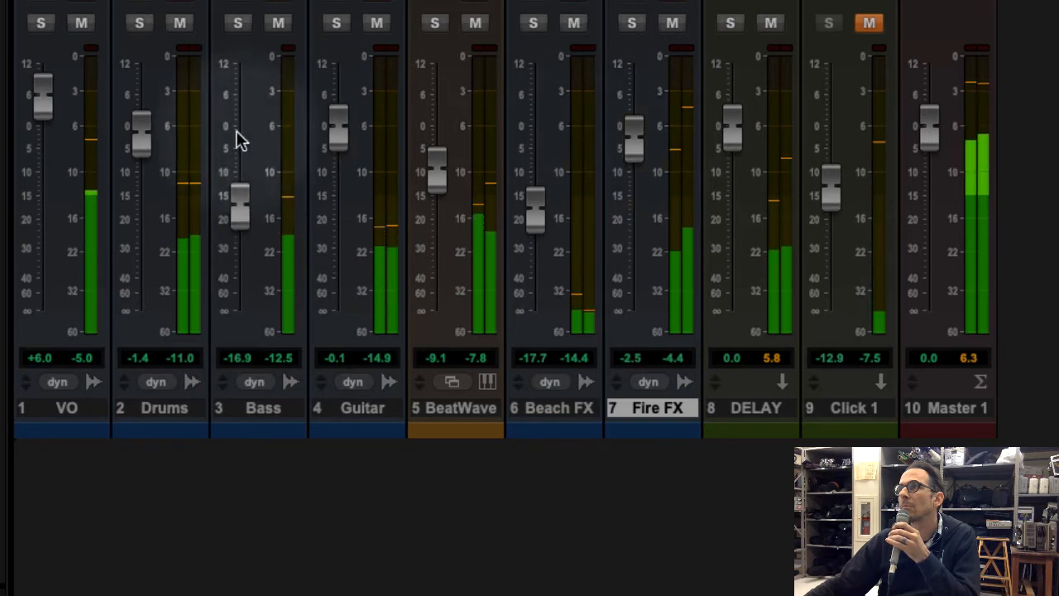
{"action": "left_click_drag", "start_coordinate": [38, 104], "coordinate": [41, 109]}
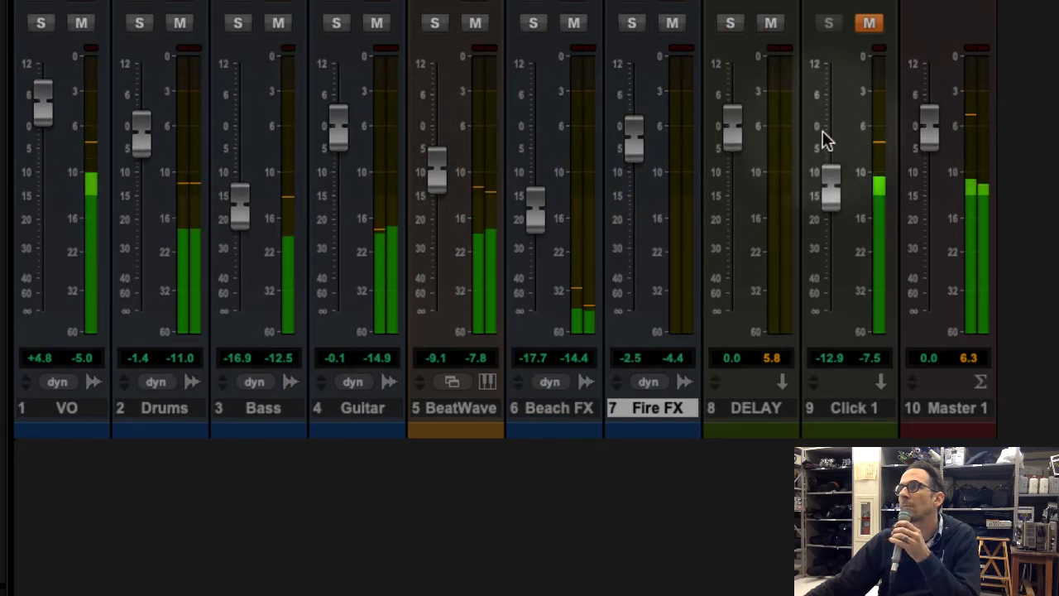
{"action": "left_click_drag", "start_coordinate": [336, 135], "coordinate": [340, 134]}
{"action": "left_click_drag", "start_coordinate": [240, 203], "coordinate": [241, 189]}
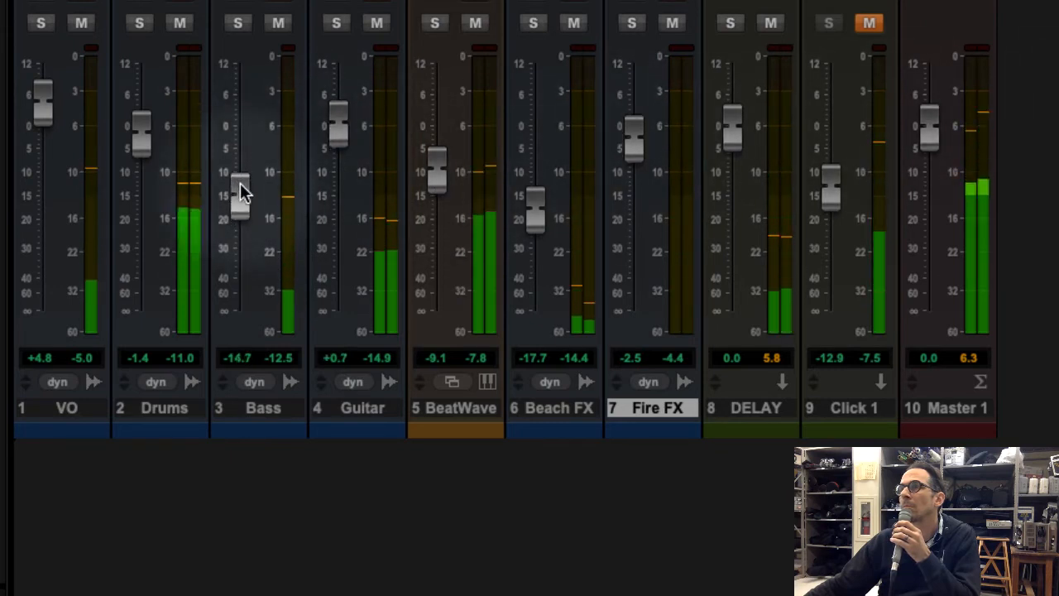
{"action": "left_click_drag", "start_coordinate": [142, 149], "coordinate": [144, 135]}
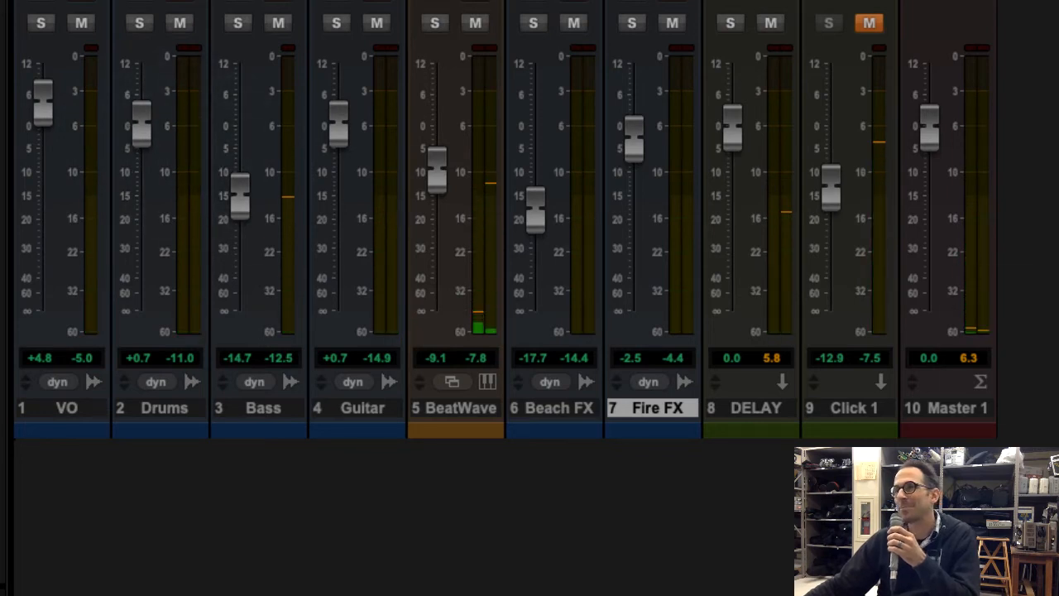
Show the Edit window, delete the end of the 2nd Wave-04 clip from bar 14 onward, and play back the ending
{"action": "key", "text": "super+equal"}
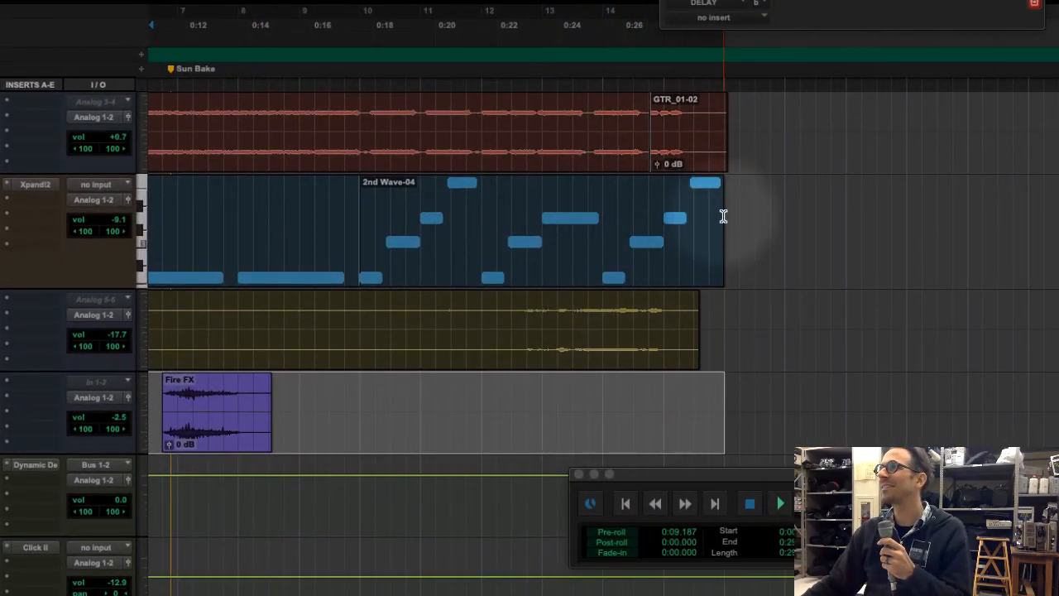
{"action": "left_click_drag", "start_coordinate": [721, 215], "coordinate": [604, 232]}
{"action": "key", "text": "Delete"}
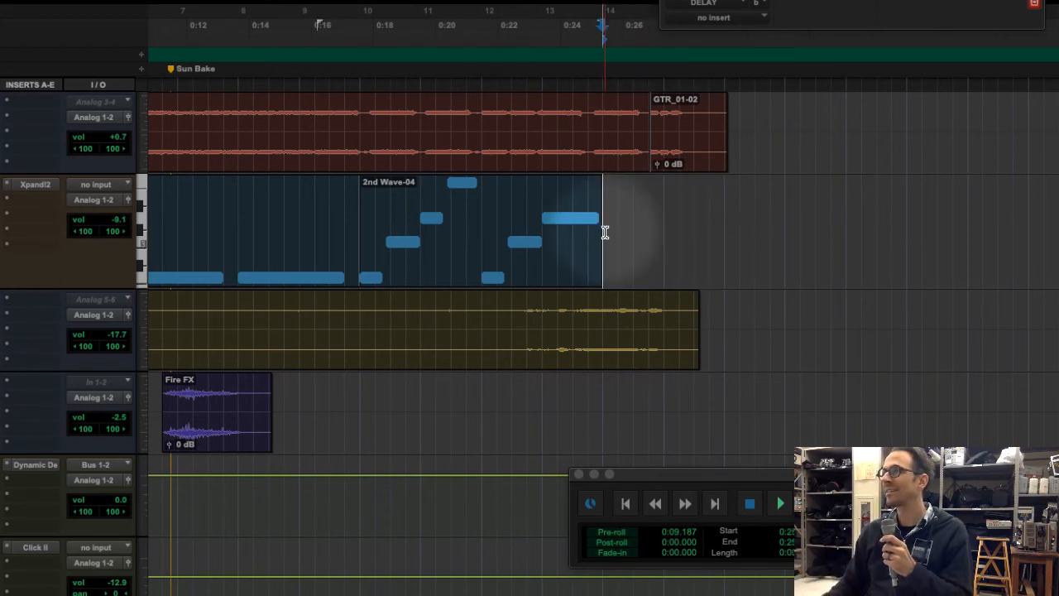
{"action": "key", "text": "space"}
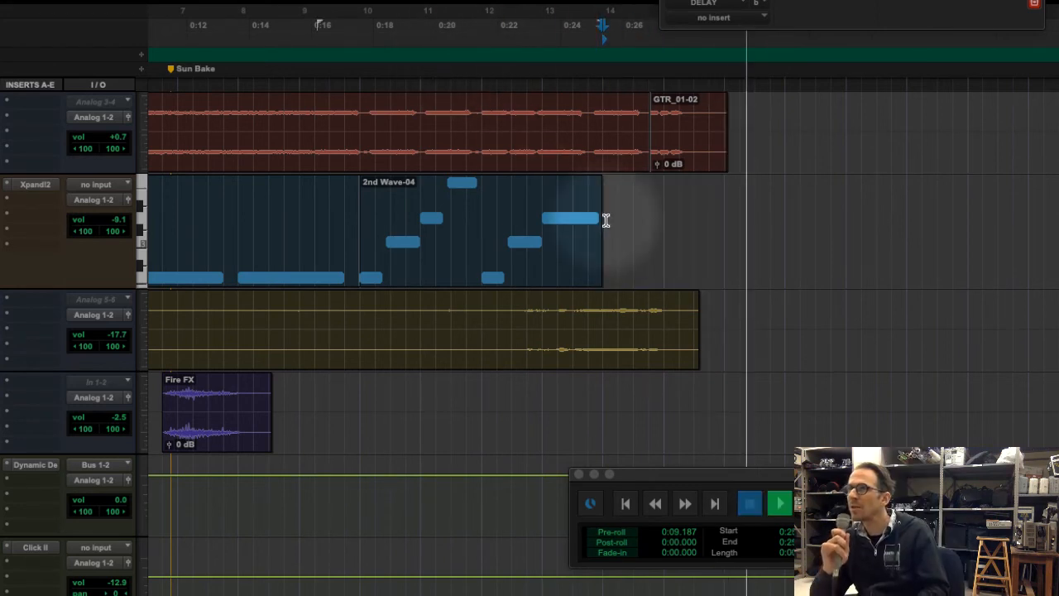
{"action": "key", "text": "space"}
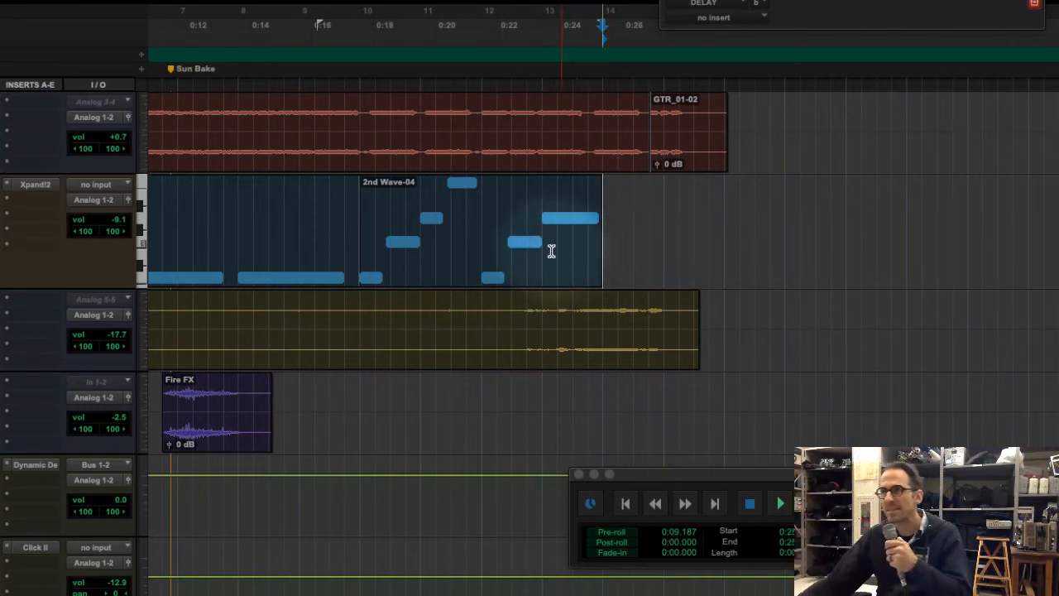
Show the velocity lane under the Beat Wave track and select the empty stretch after the 2nd Wave-04 clip
{"action": "left_click_drag", "start_coordinate": [811, 230], "coordinate": [609, 235]}
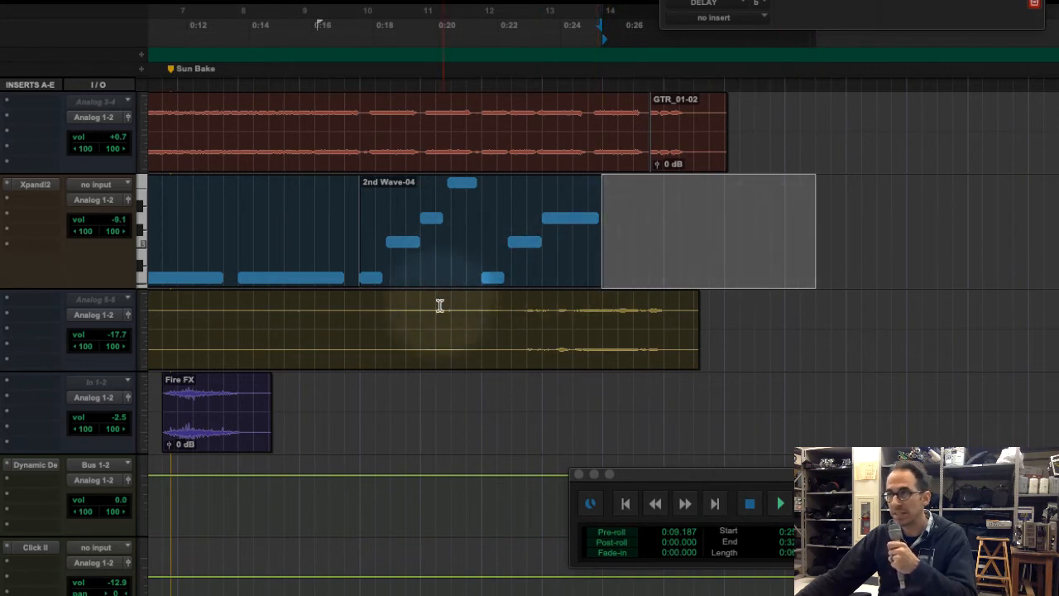
{"action": "left_click", "coordinate": [2, 280]}
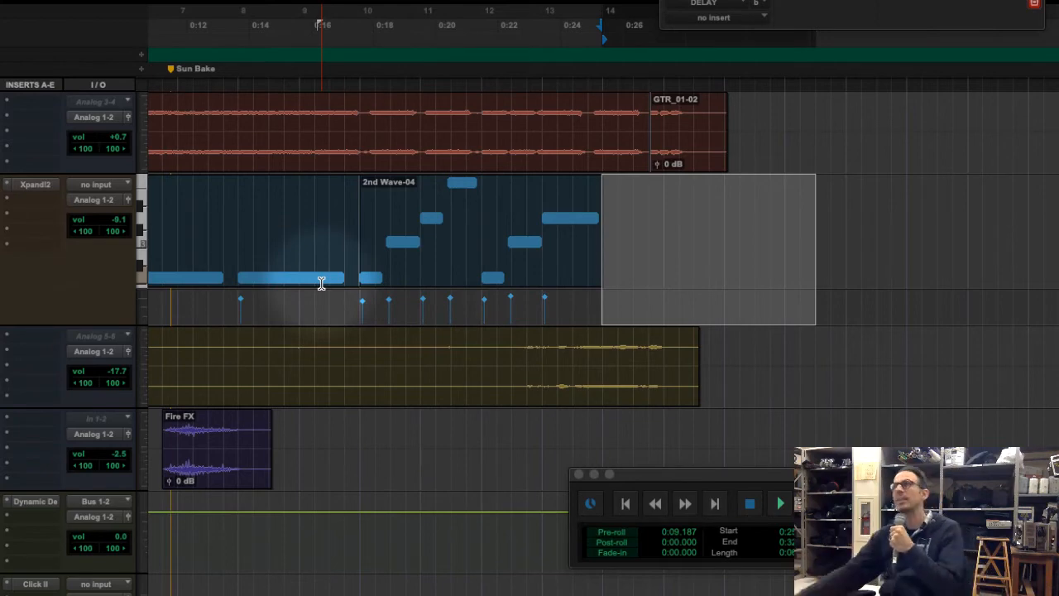
{"action": "scroll", "coordinate": [706, 210], "scroll_direction": "up", "scroll_amount": 5}
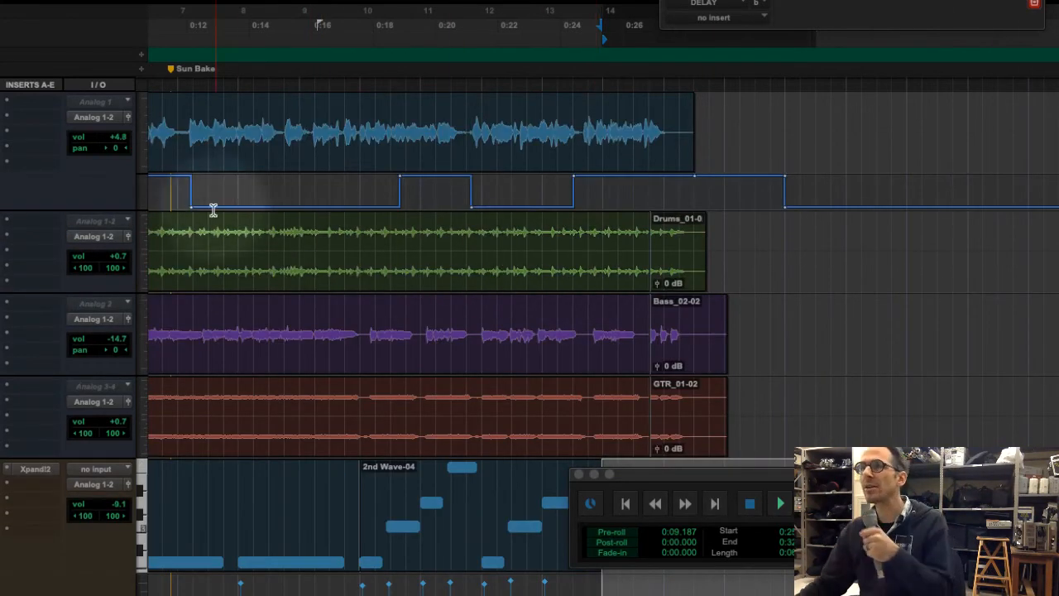
{"action": "scroll", "coordinate": [378, 342], "scroll_direction": "down", "scroll_amount": 5}
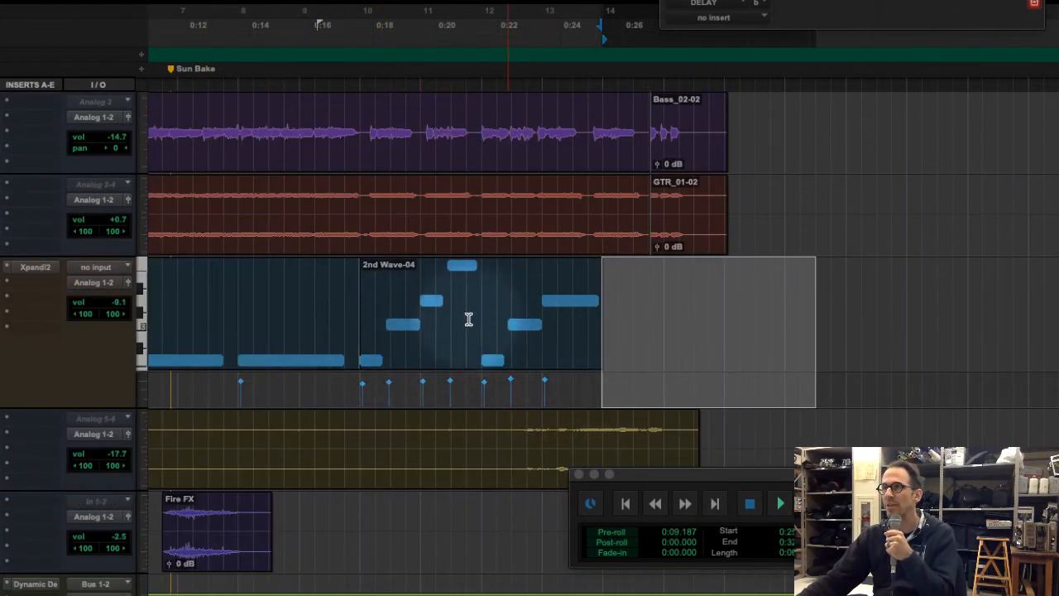
{"action": "left_click", "coordinate": [468, 319]}
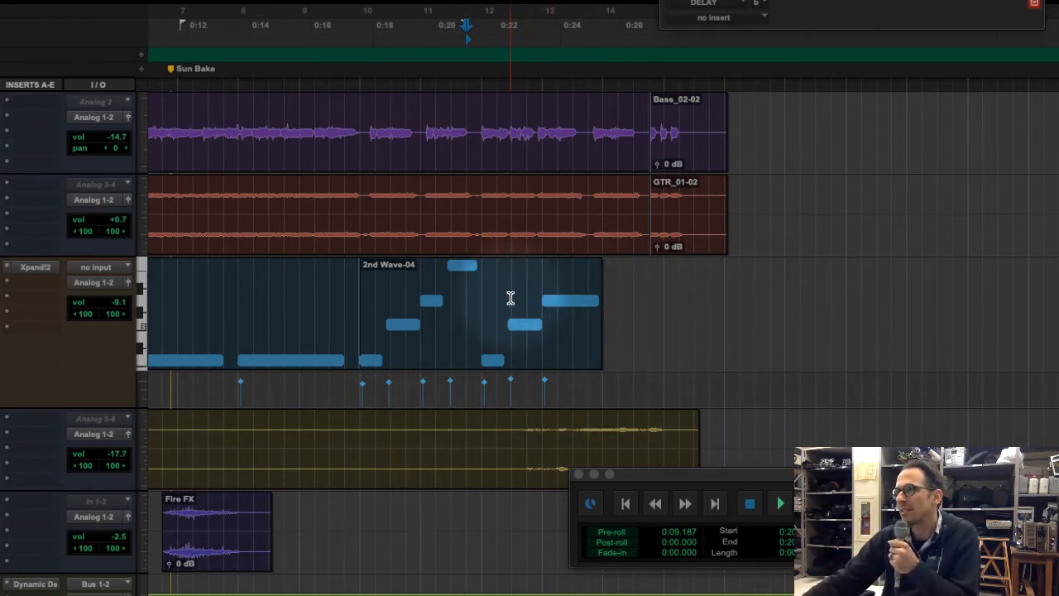
{"action": "left_click_drag", "start_coordinate": [799, 322], "coordinate": [605, 313]}
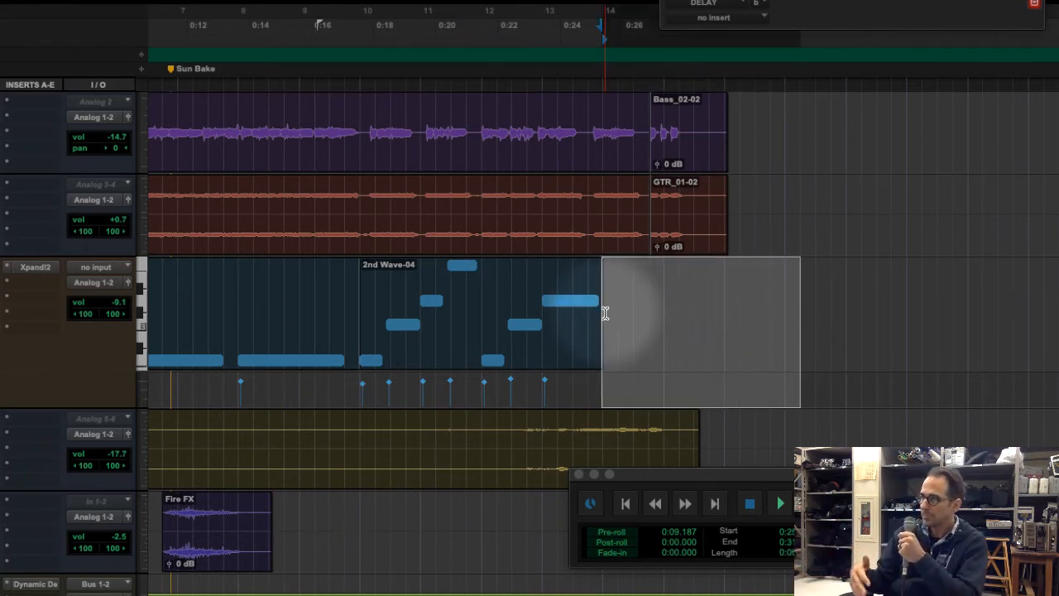
Switch to the exercise PDF and read the instructions for maximizing the mix output under Bouncing to Disk
{"action": "left_click_drag", "start_coordinate": [920, 236], "coordinate": [891, 252]}
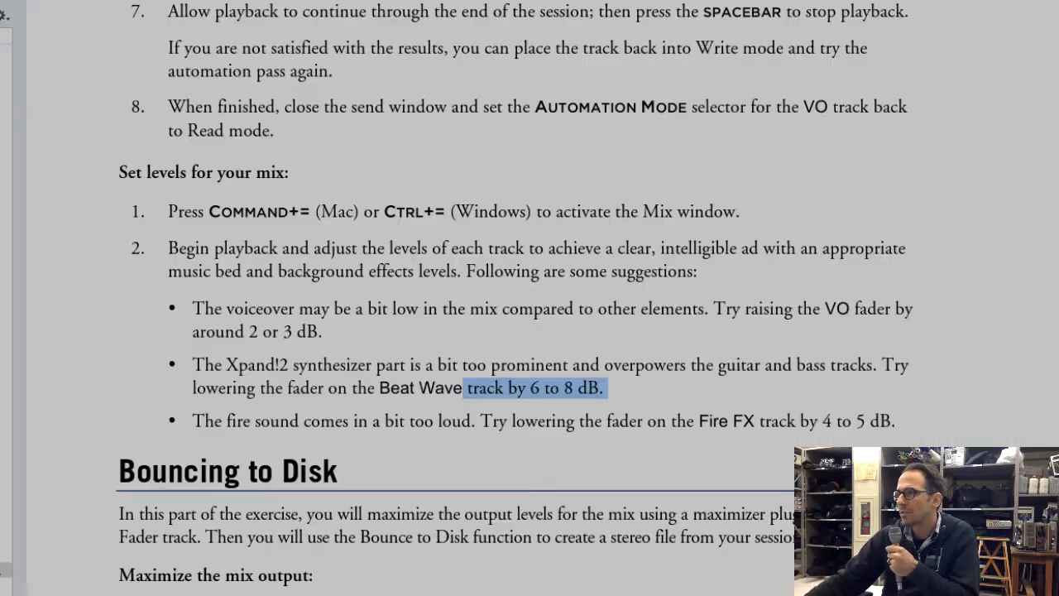
{"action": "left_click", "coordinate": [488, 567]}
{"action": "scroll", "coordinate": [488, 567], "scroll_direction": "down", "scroll_amount": 5}
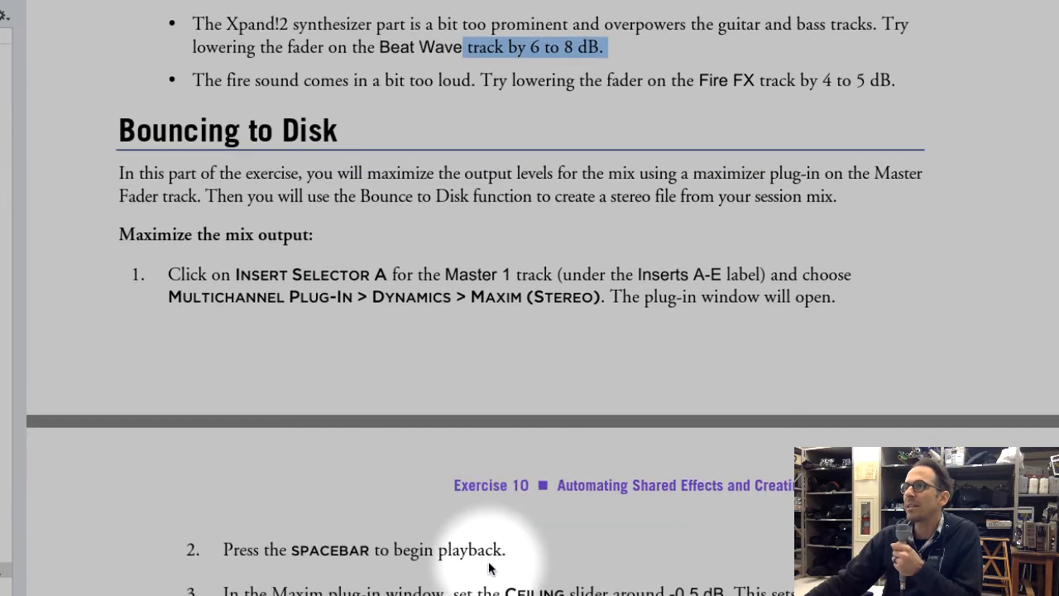
{"action": "scroll", "coordinate": [469, 561], "scroll_direction": "up", "scroll_amount": 2}
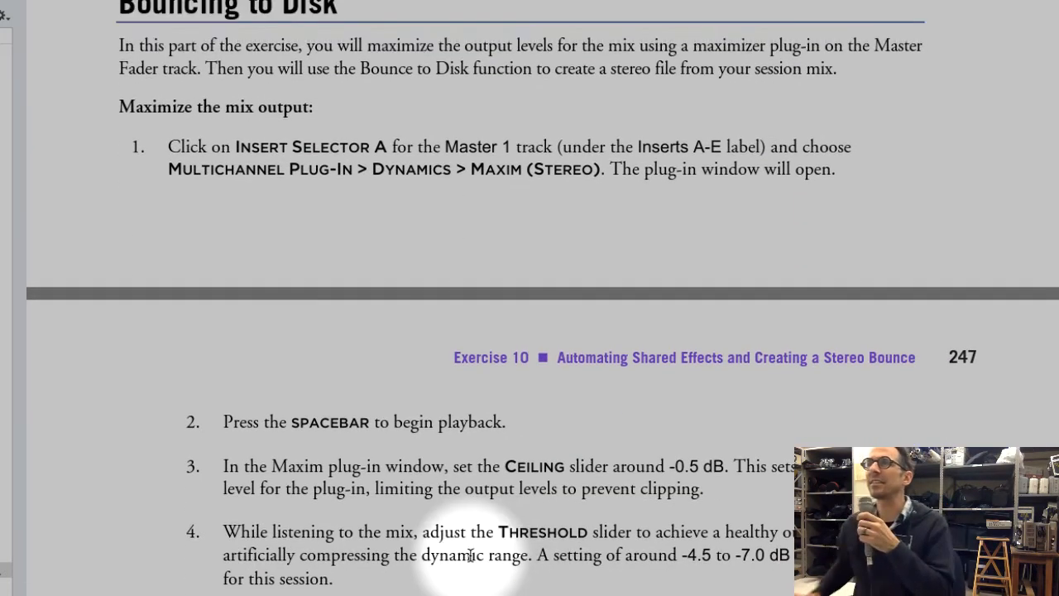
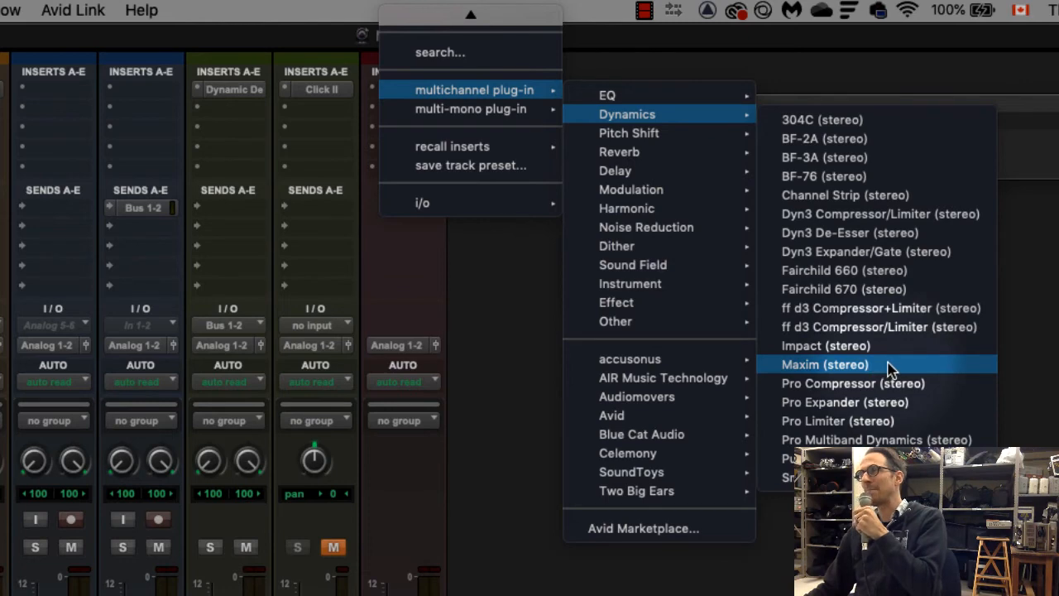
Insert the stereo Maxim plug-in on the Master 1 track and set its ceiling to -0.5 dB
{"action": "left_click", "coordinate": [888, 366]}
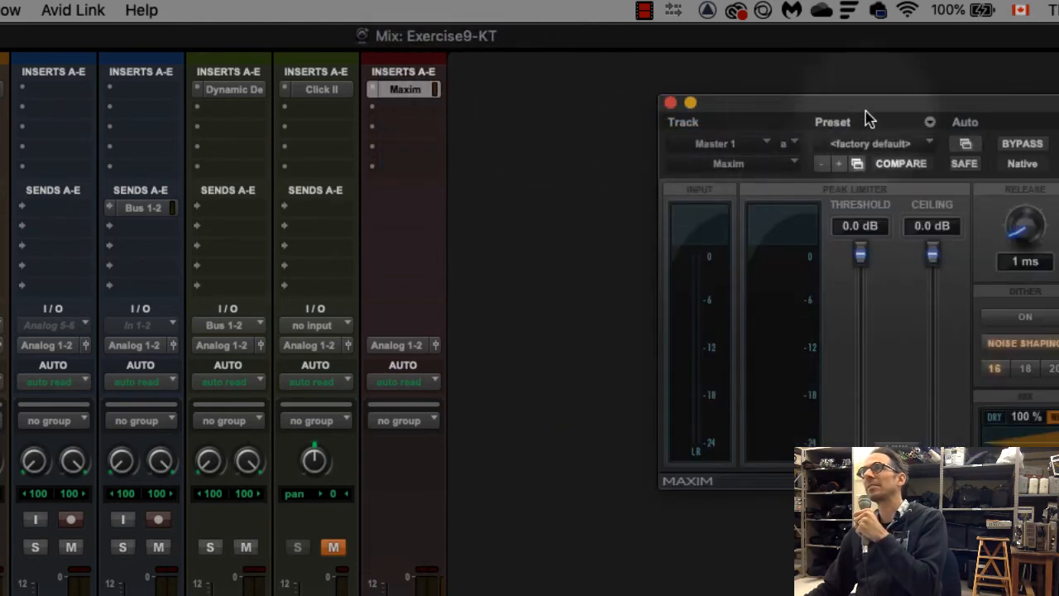
{"action": "left_click_drag", "start_coordinate": [888, 111], "coordinate": [691, 120]}
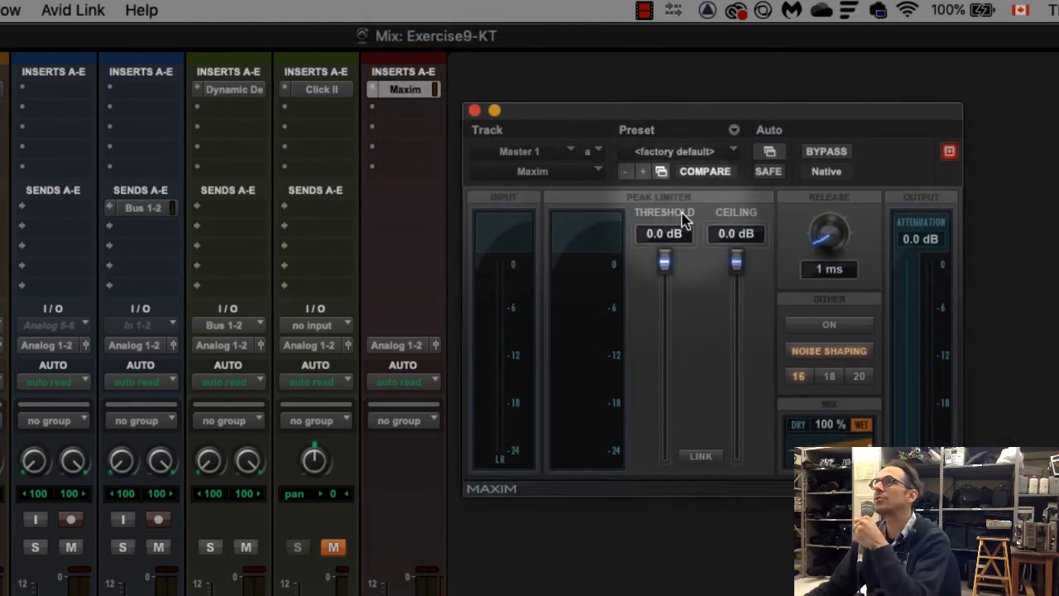
{"action": "left_click_drag", "start_coordinate": [737, 258], "coordinate": [737, 265]}
{"action": "left_click", "coordinate": [739, 235]}
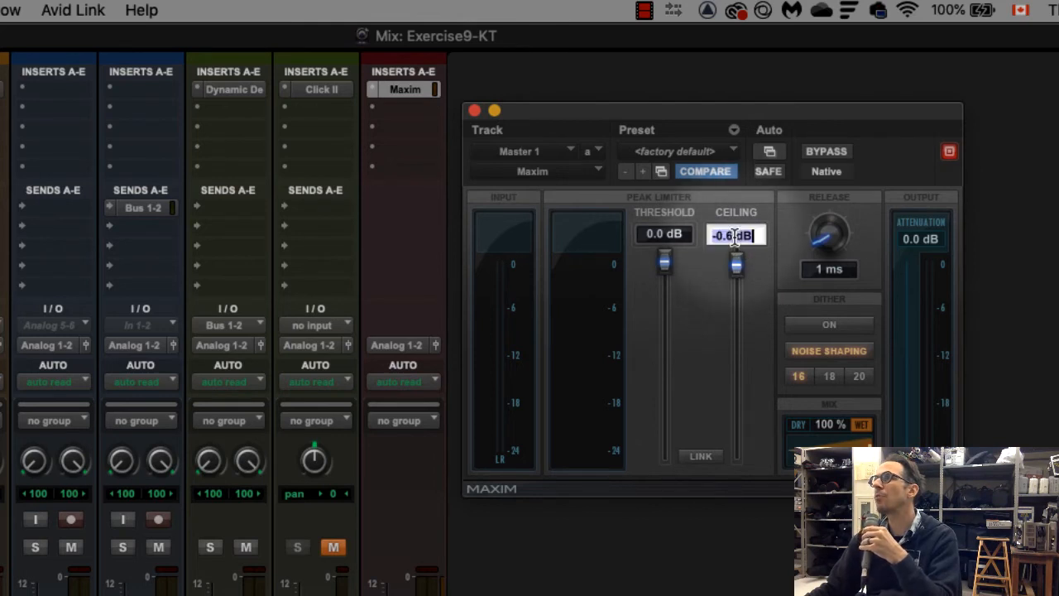
{"action": "type", "text": "-0.5"}
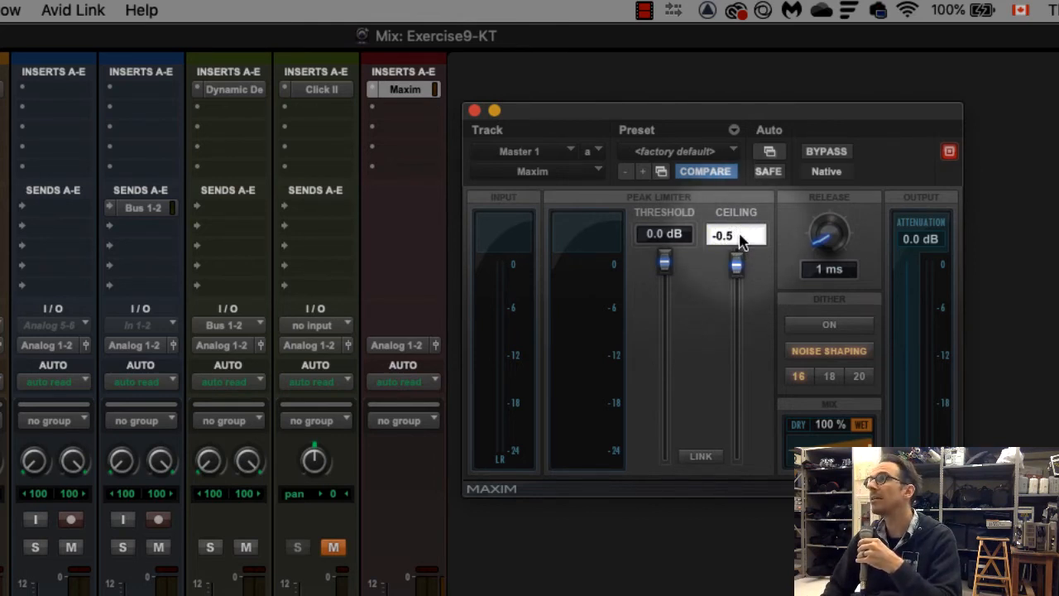
{"action": "key", "text": "Return"}
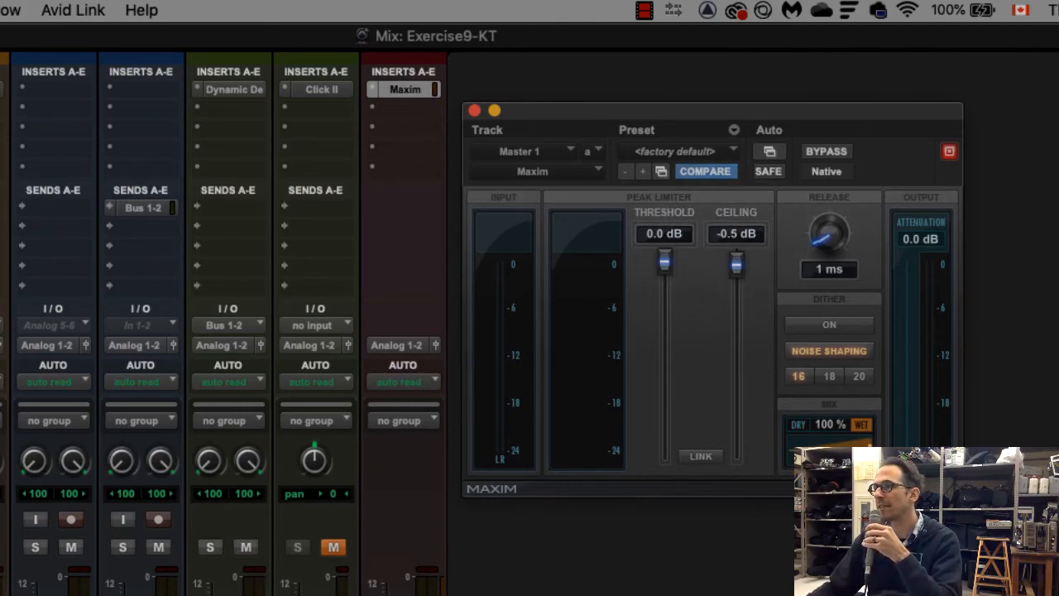
Check the threshold guidance in the exercise PDF and set Maxim's threshold to -5 dB
{"action": "key", "text": "super+Tab"}
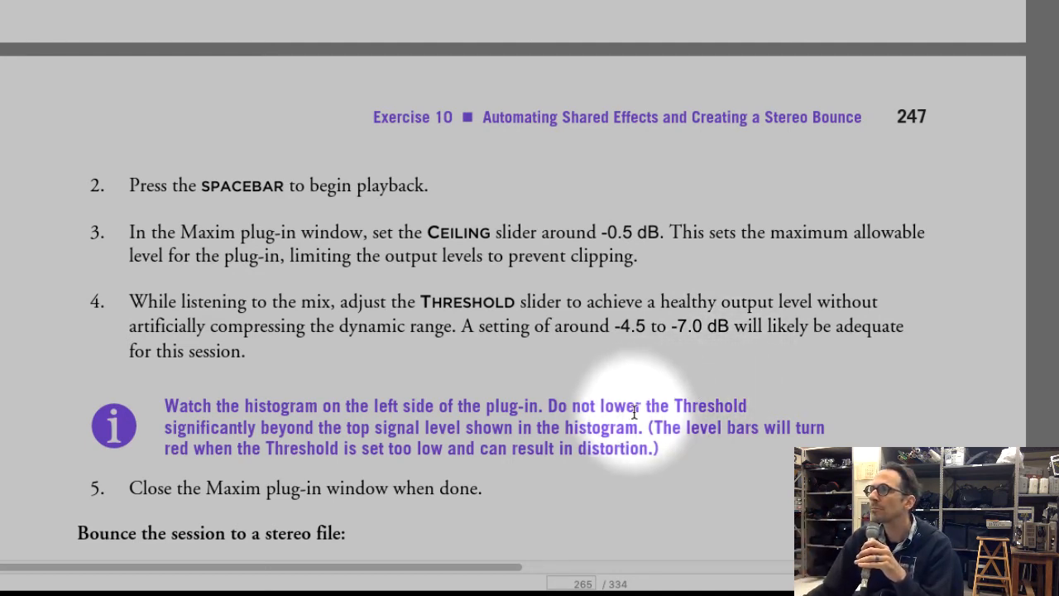
{"action": "left_click_drag", "start_coordinate": [666, 449], "coordinate": [133, 409]}
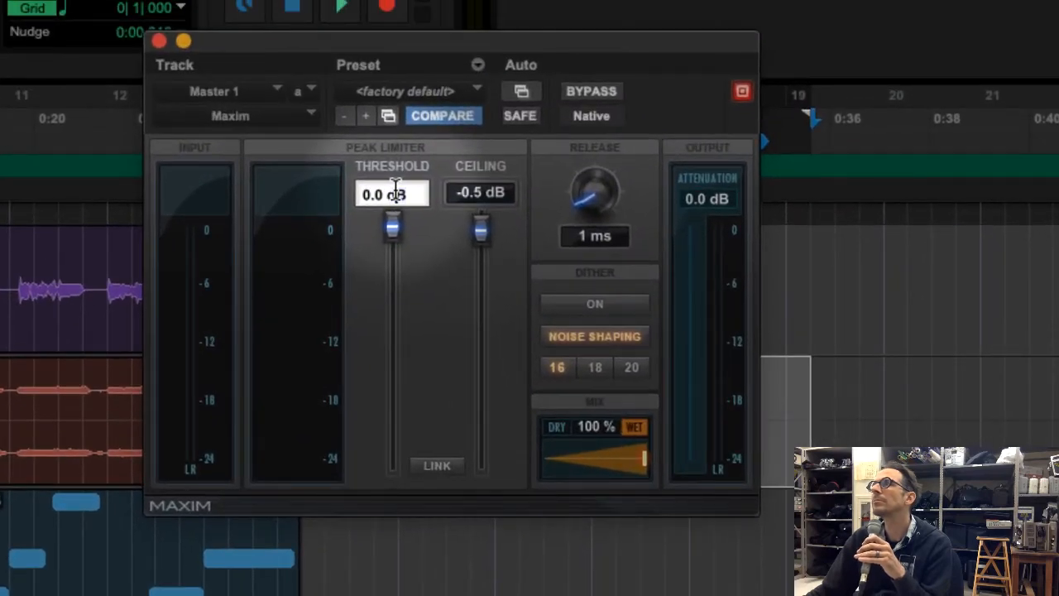
{"action": "double_click", "coordinate": [408, 177]}
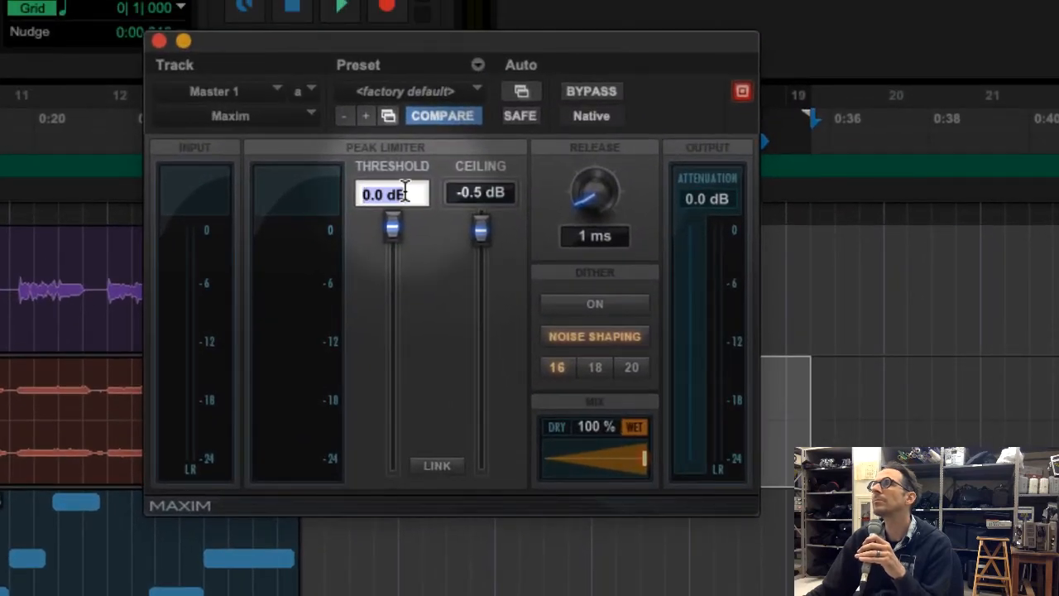
{"action": "key", "text": "BackSpace"}
{"action": "type", "text": ".5"}
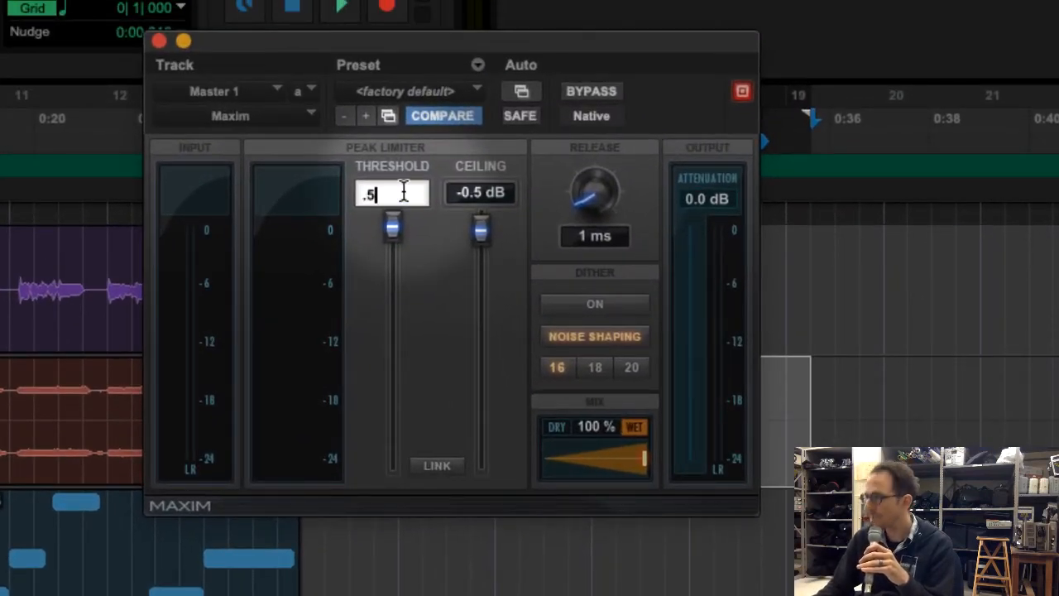
{"action": "key", "text": "BackSpace"}
{"action": "key", "text": "BackSpace"}
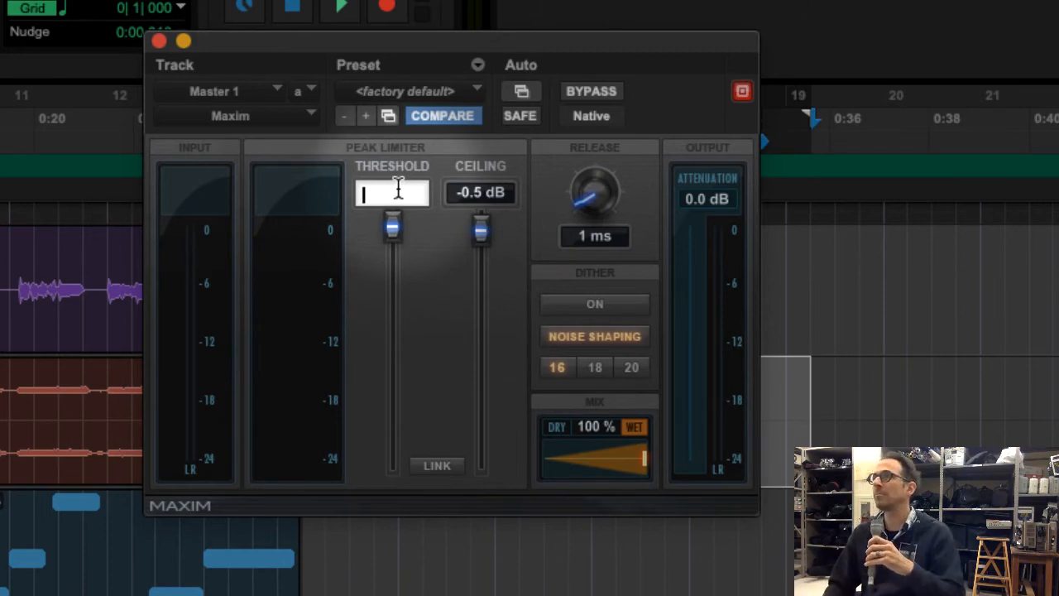
{"action": "type", "text": "-5"}
{"action": "key", "text": "Return"}
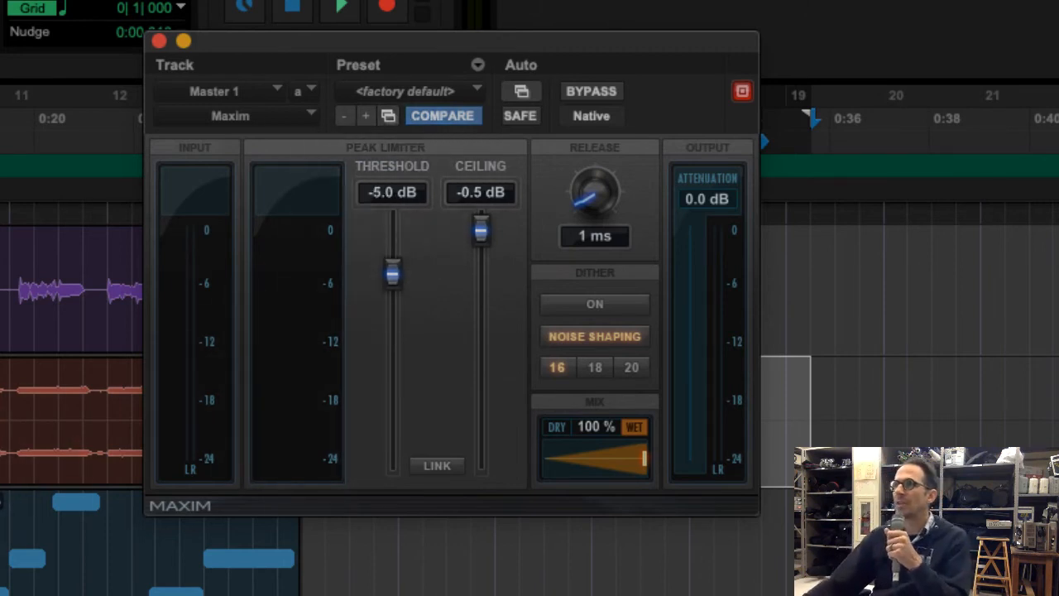
Play the session from the start and adjust Maxim's threshold to -5.1 dB while watching the histogram
{"action": "key", "text": "Return"}
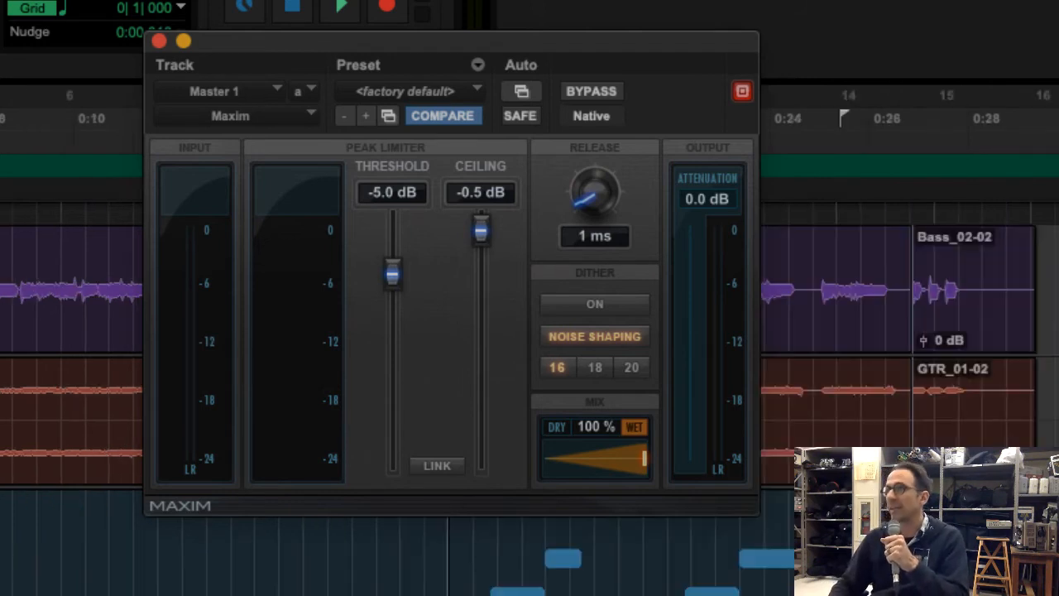
{"action": "key", "text": "space"}
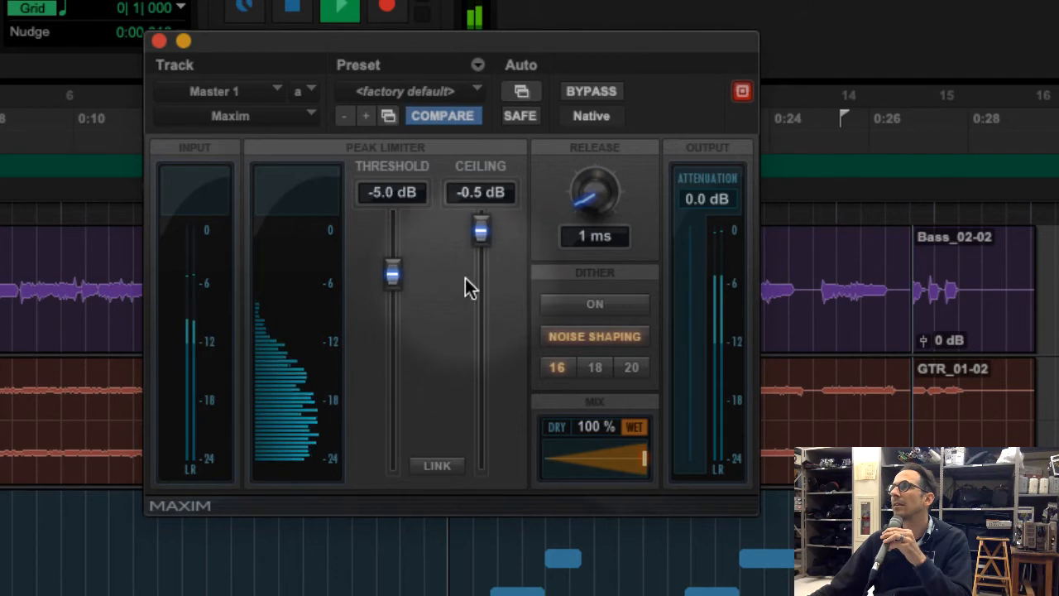
{"action": "mouse_move", "coordinate": [397, 268]}
{"action": "left_mouse_down"}
{"action": "mouse_move", "coordinate": [400, 405]}
{"action": "mouse_move", "coordinate": [418, 230]}
{"action": "mouse_move", "coordinate": [412, 279]}
{"action": "left_mouse_up"}
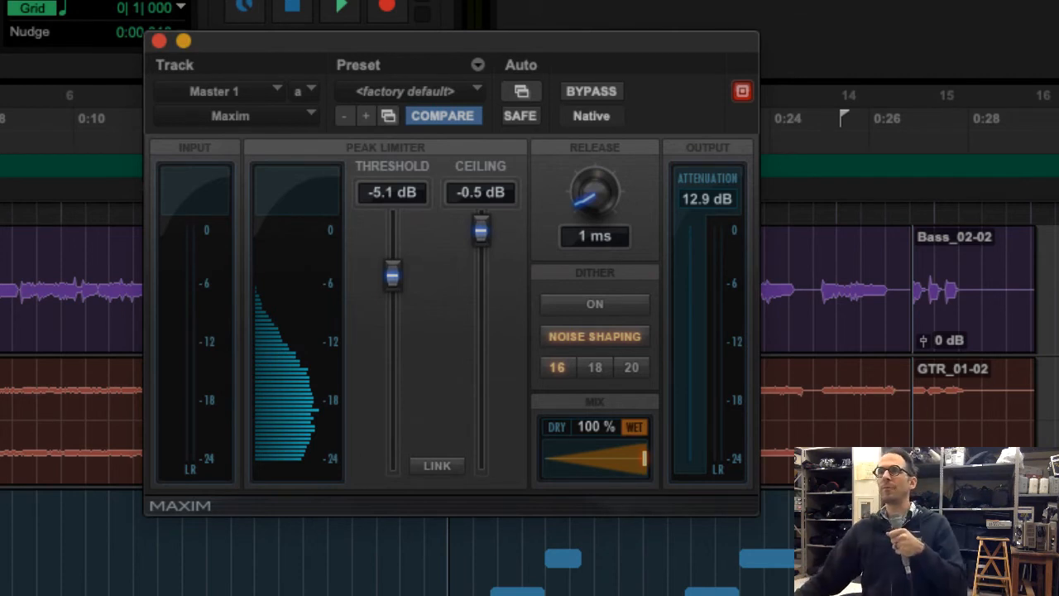
Show the Mix window and audition the mix from the start with Maxim's threshold lowered to -9.2 dB
{"action": "key", "text": "super+equal"}
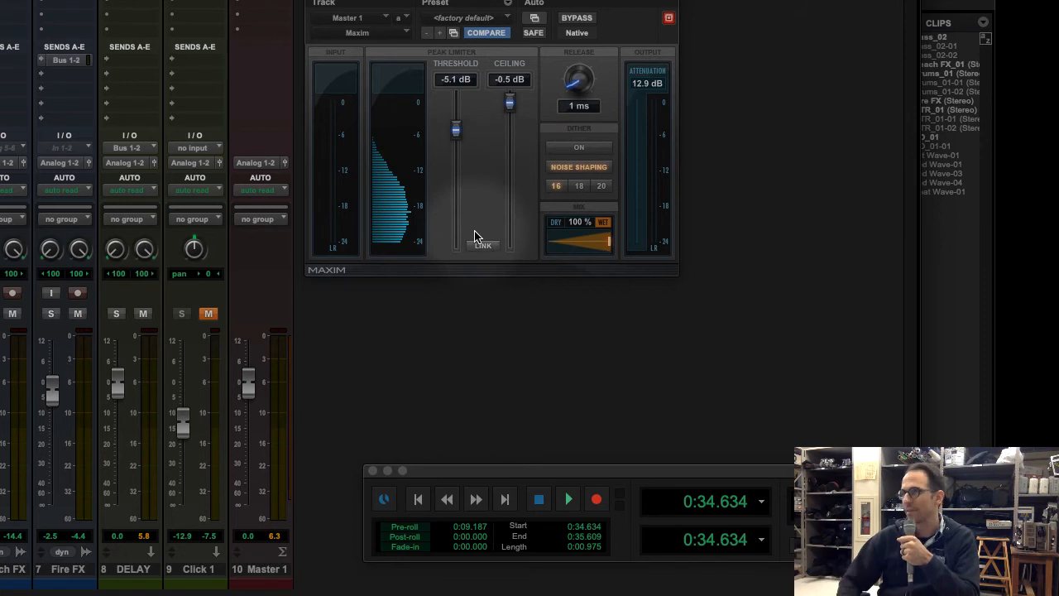
{"action": "key", "text": "space"}
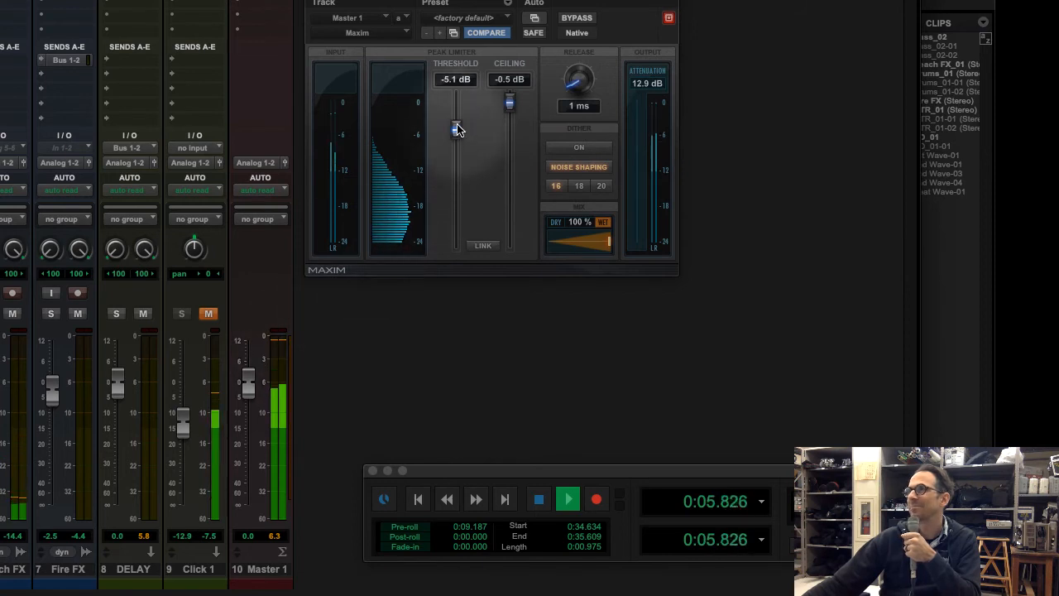
{"action": "left_click_drag", "start_coordinate": [458, 130], "coordinate": [457, 156]}
{"action": "key", "text": "space"}
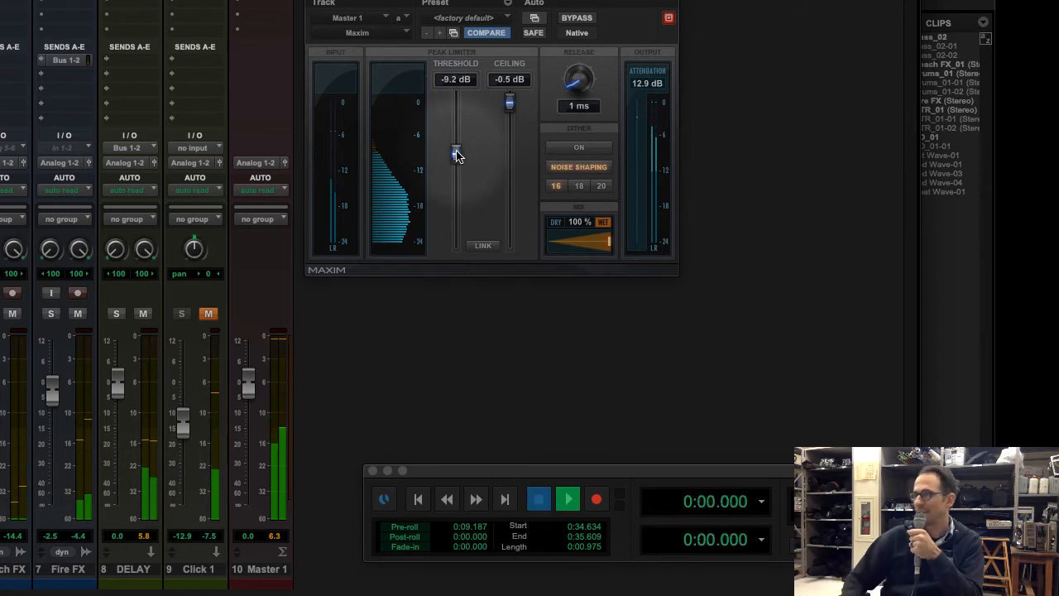
{"action": "key", "text": "space"}
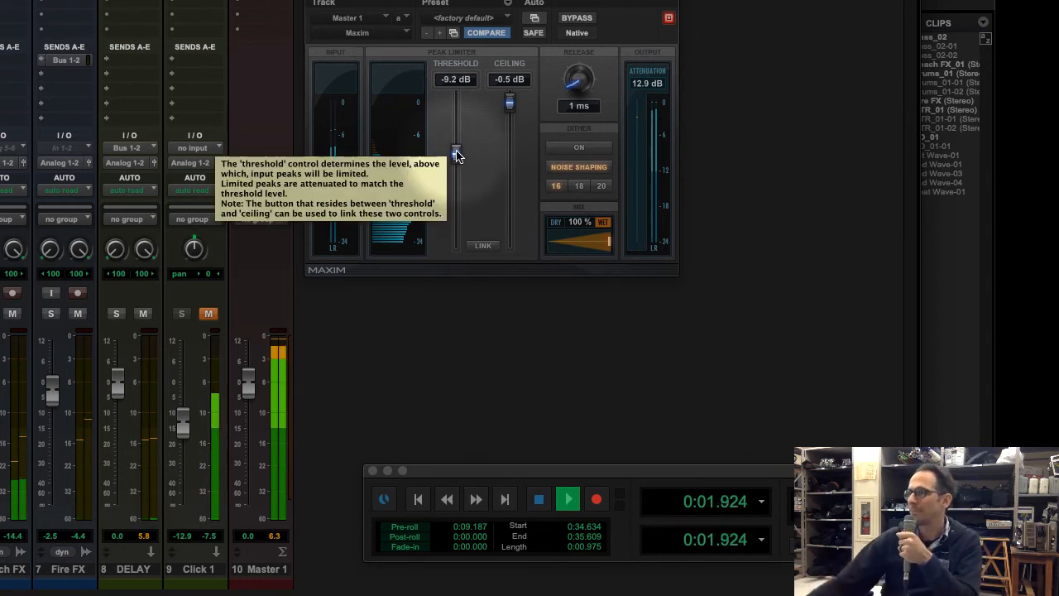
{"action": "key", "text": "space"}
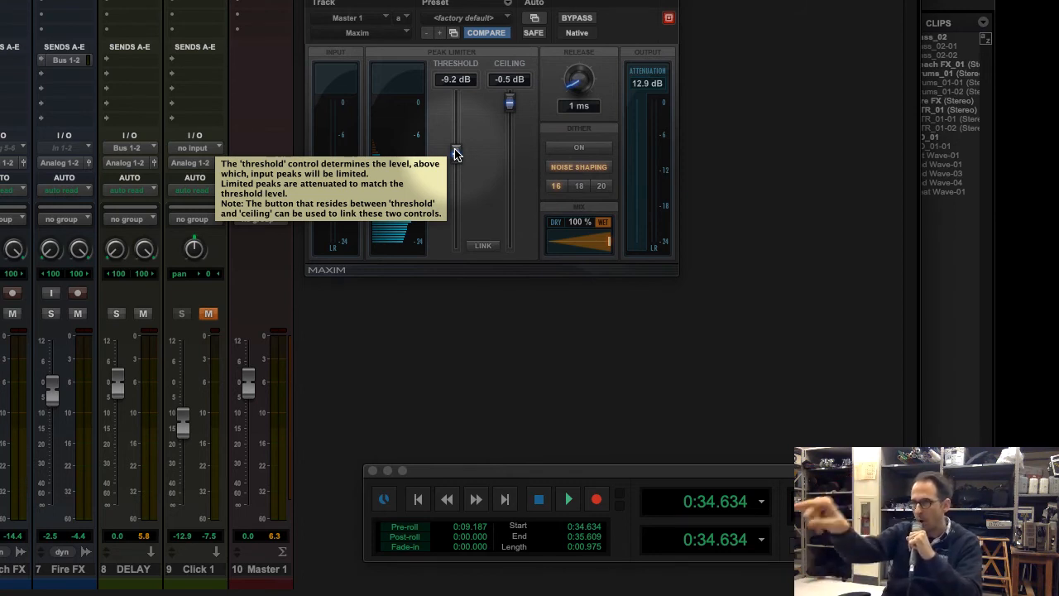
Adjust Maxim's threshold during playback, ending at -5.4 dB, and close the plug-in window
{"action": "key", "text": "space"}
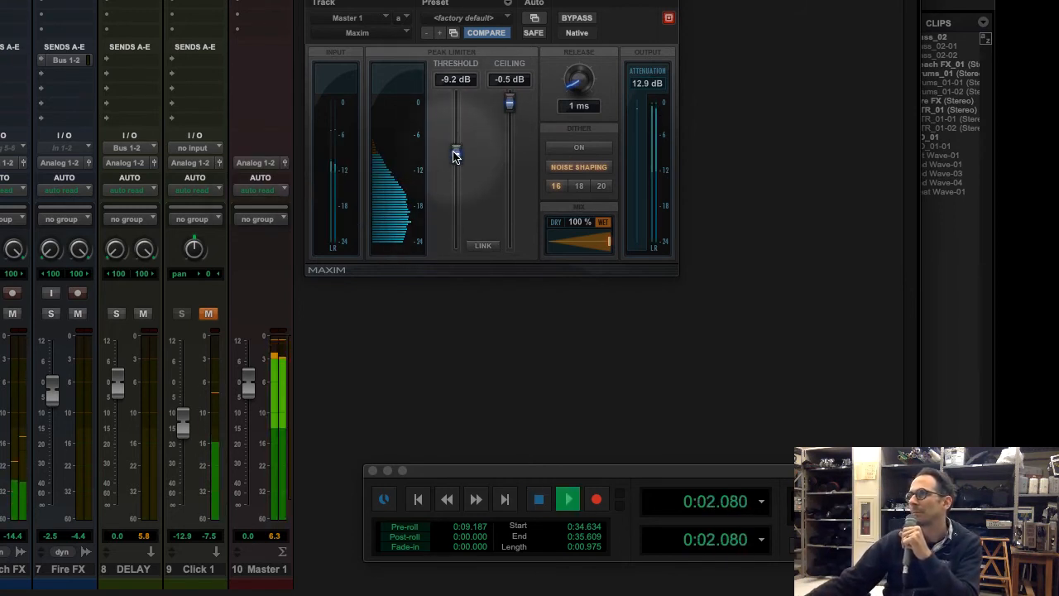
{"action": "left_click_drag", "start_coordinate": [455, 150], "coordinate": [461, 174]}
{"action": "left_click_drag", "start_coordinate": [462, 167], "coordinate": [464, 136]}
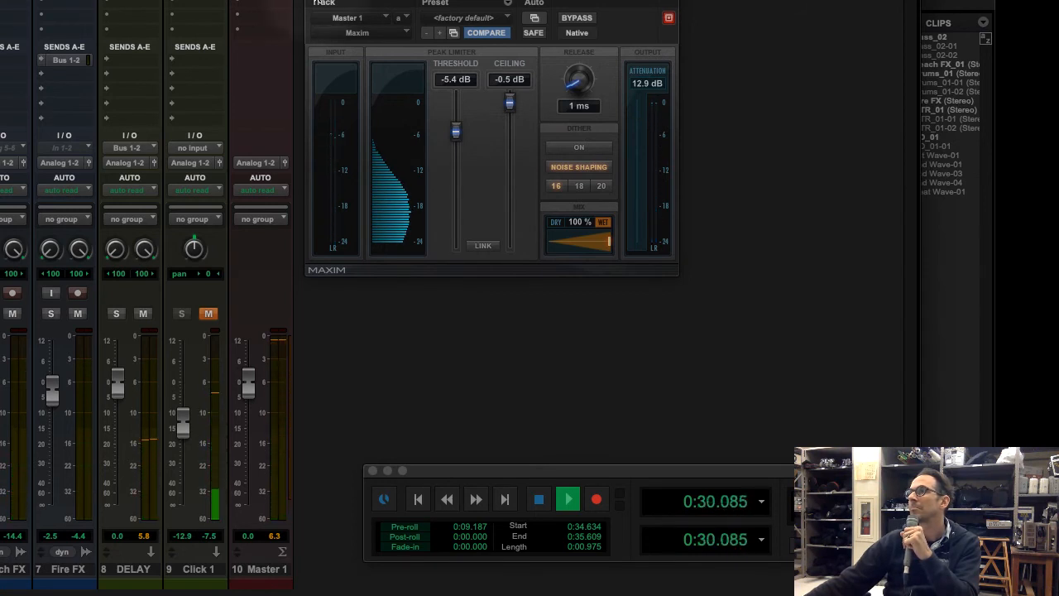
{"action": "left_click", "coordinate": [316, 1]}
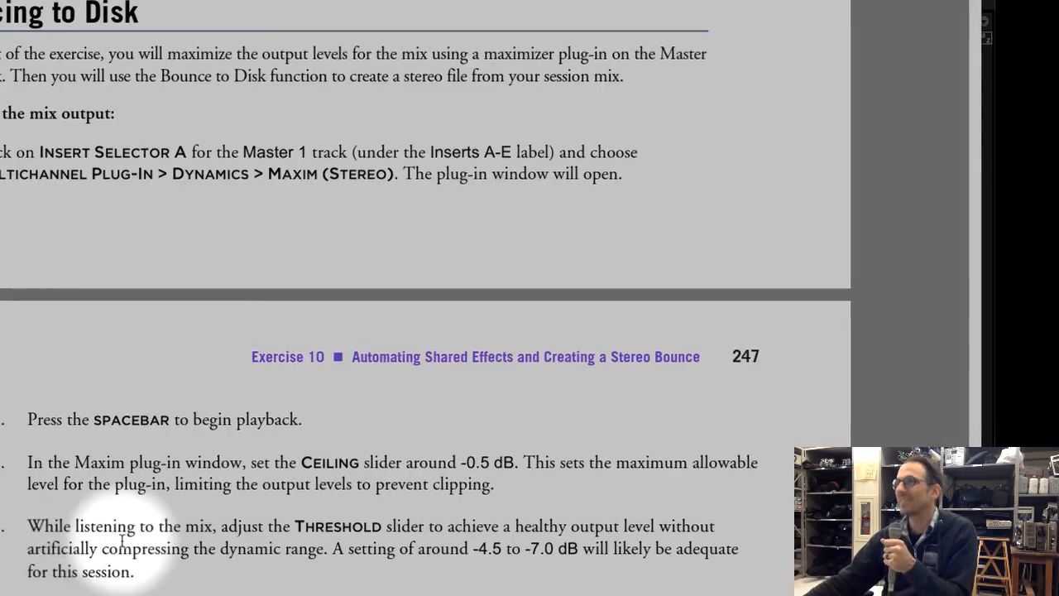
Read the exercise PDF's instructions for bouncing the session to a stereo file, including the time selection and bounce options
{"action": "scroll", "coordinate": [333, 413], "scroll_direction": "down", "scroll_amount": 5}
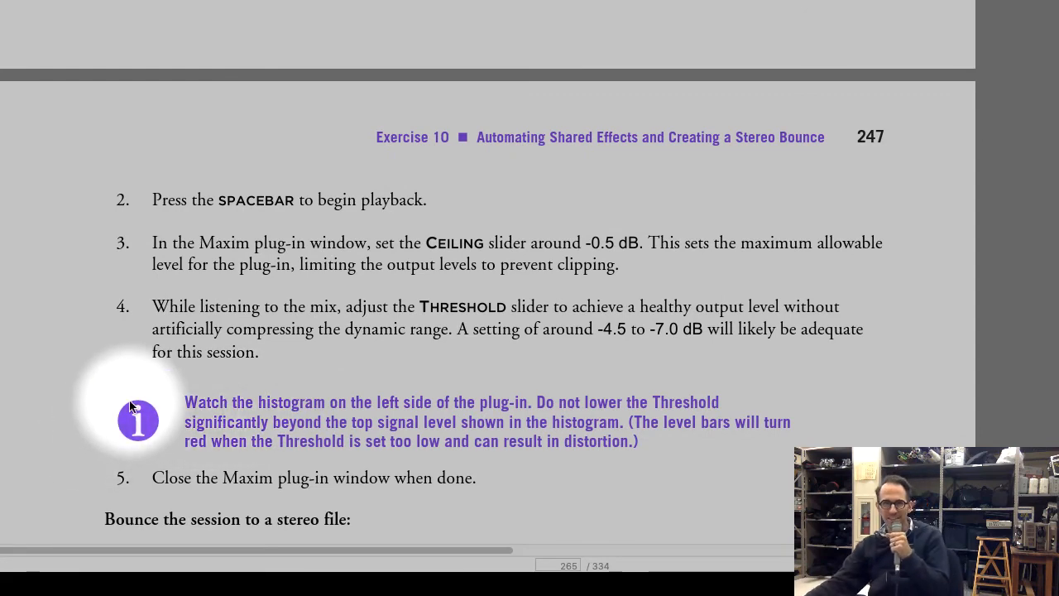
{"action": "scroll", "coordinate": [264, 413], "scroll_direction": "down", "scroll_amount": 5}
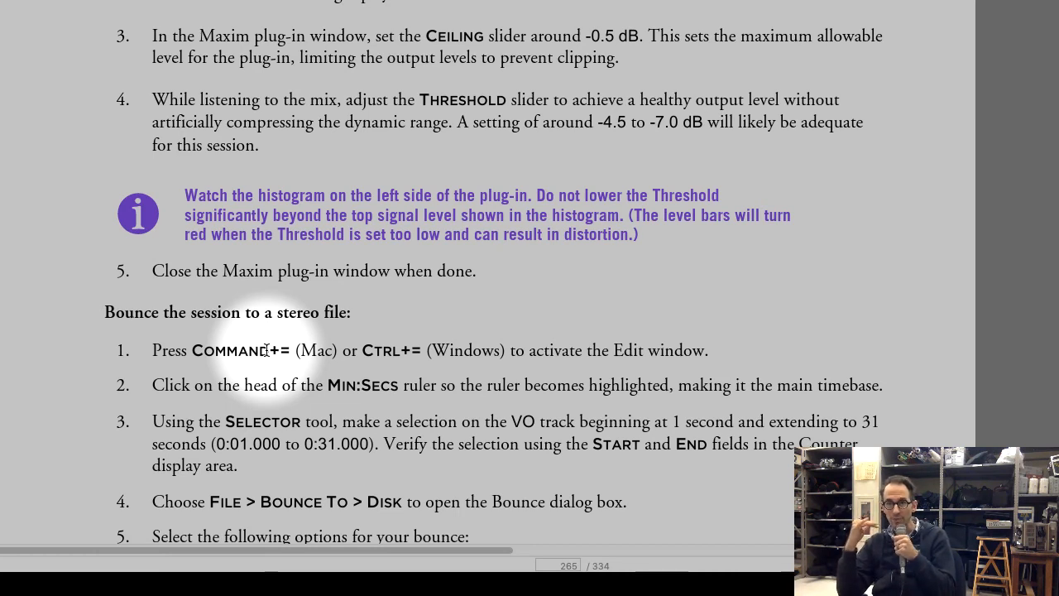
{"action": "scroll", "coordinate": [221, 281], "scroll_direction": "down", "scroll_amount": 4}
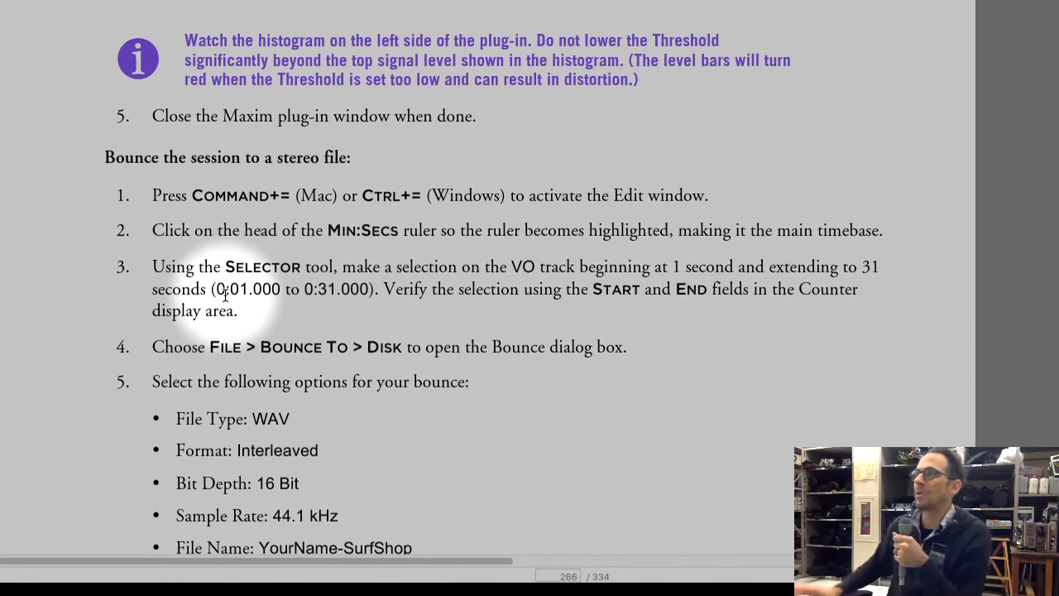
{"action": "scroll", "coordinate": [223, 283], "scroll_direction": "up", "scroll_amount": 3}
{"action": "scroll", "coordinate": [355, 464], "scroll_direction": "down", "scroll_amount": 2}
{"action": "scroll", "coordinate": [367, 468], "scroll_direction": "down", "scroll_amount": 2}
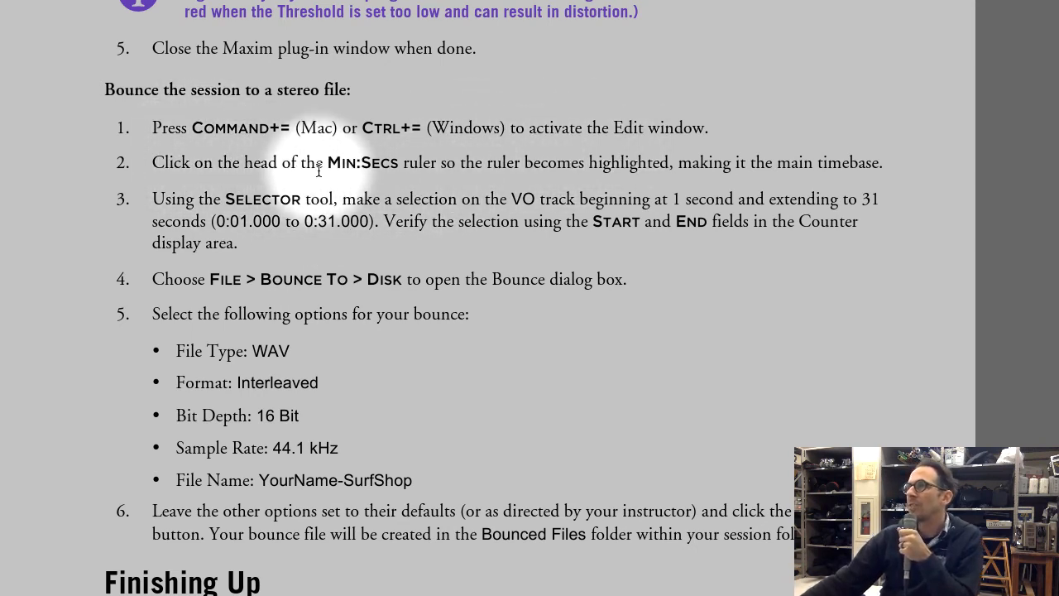
{"action": "left_click_drag", "start_coordinate": [328, 164], "coordinate": [882, 222]}
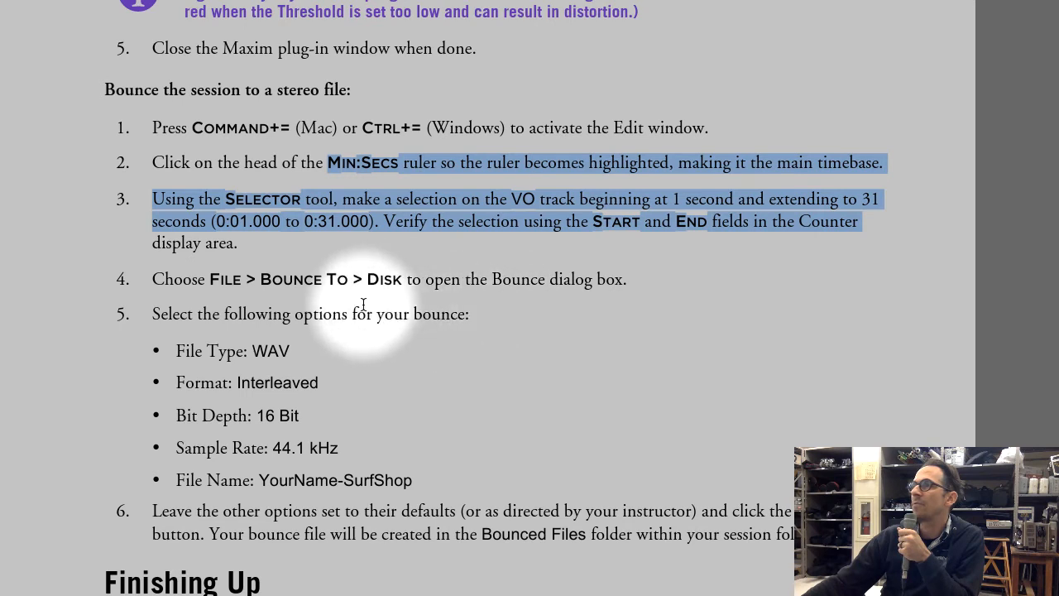
{"action": "left_click_drag", "start_coordinate": [253, 351], "coordinate": [461, 477]}
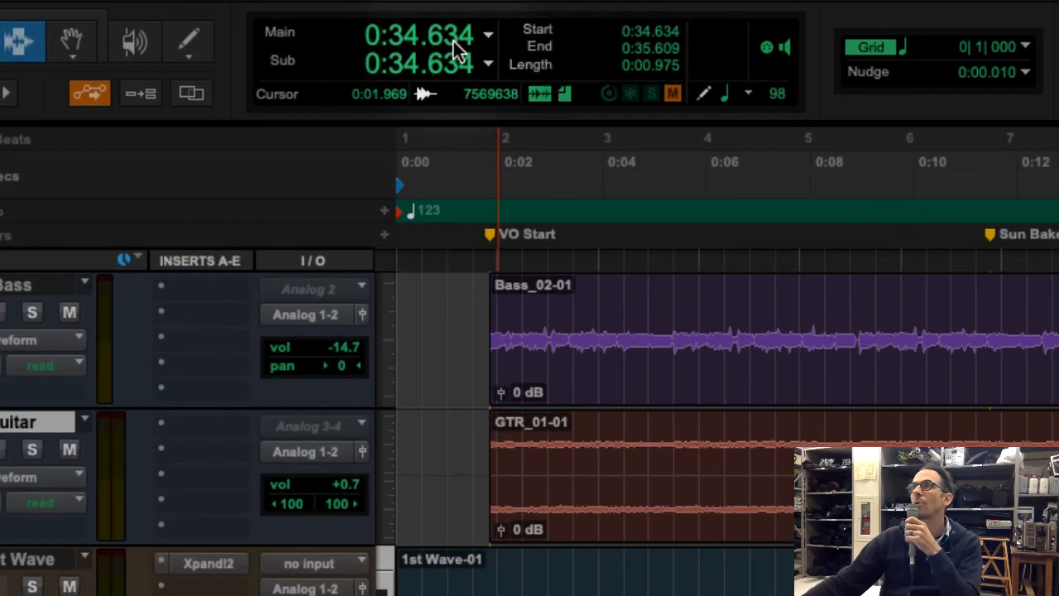
Set the Edit window's main counter to Min:Secs and the sub counter to Timecode
{"action": "left_click", "coordinate": [488, 36]}
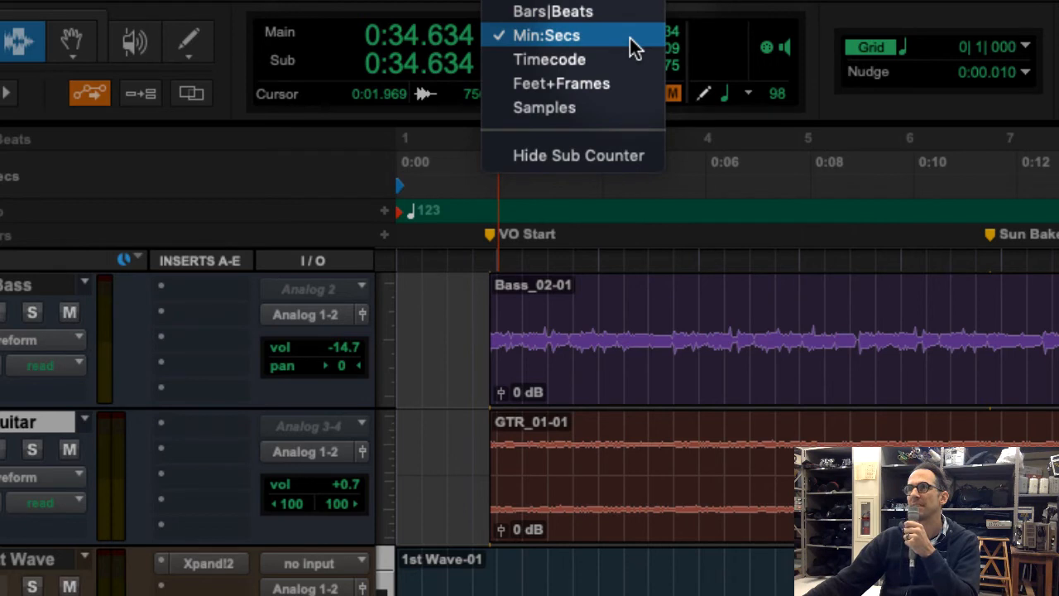
{"action": "left_click", "coordinate": [629, 38]}
{"action": "left_click", "coordinate": [490, 65]}
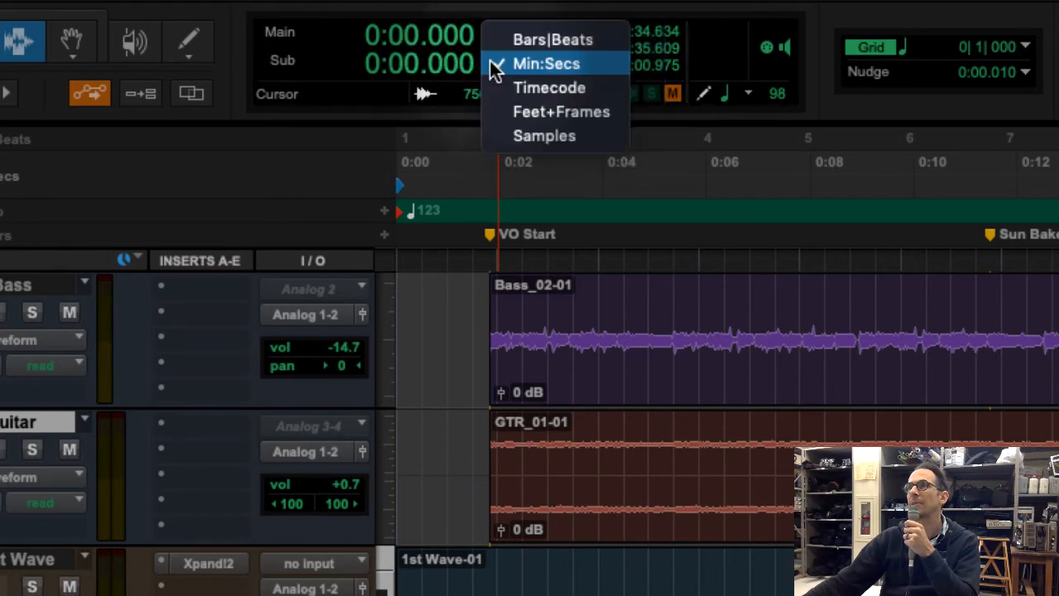
{"action": "left_click", "coordinate": [589, 86]}
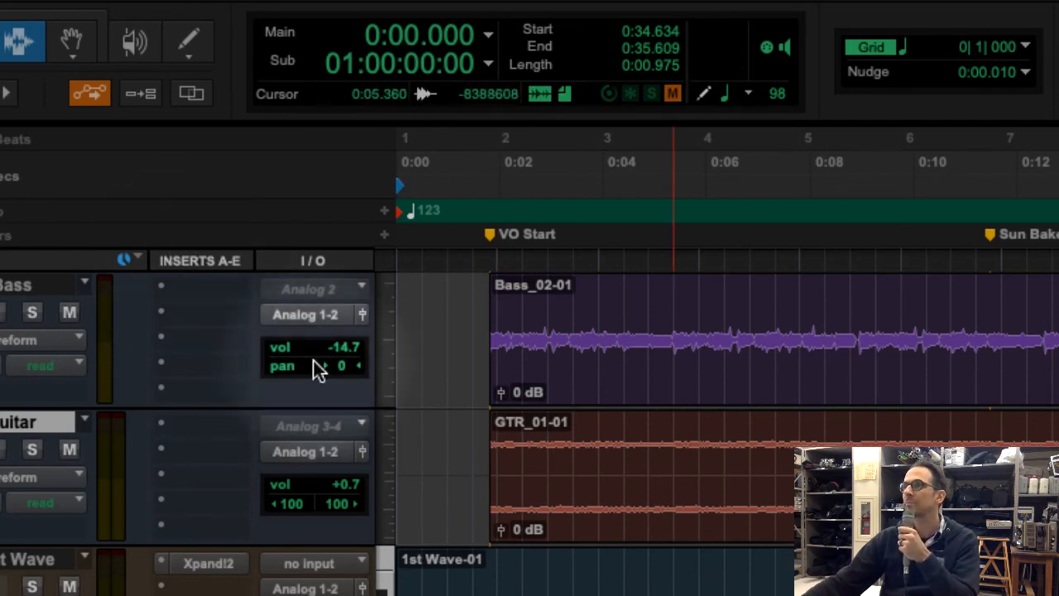
Set the Edit window's grid to the Min:Secs scale with a 1-second increment
{"action": "left_click", "coordinate": [472, 311]}
{"action": "left_click", "coordinate": [454, 310]}
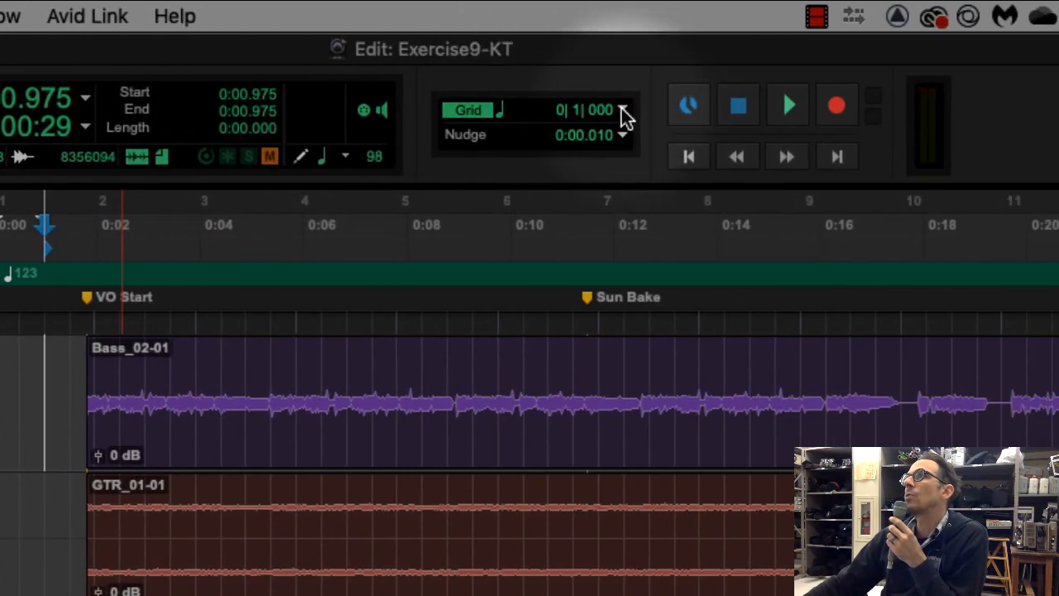
{"action": "left_click", "coordinate": [1058, 111]}
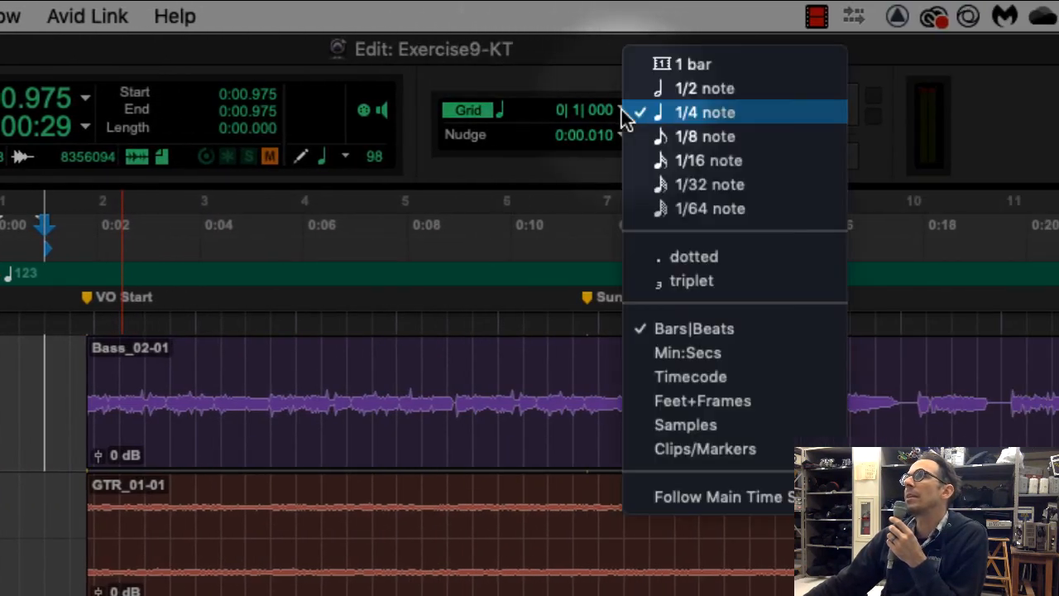
{"action": "left_click", "coordinate": [697, 353]}
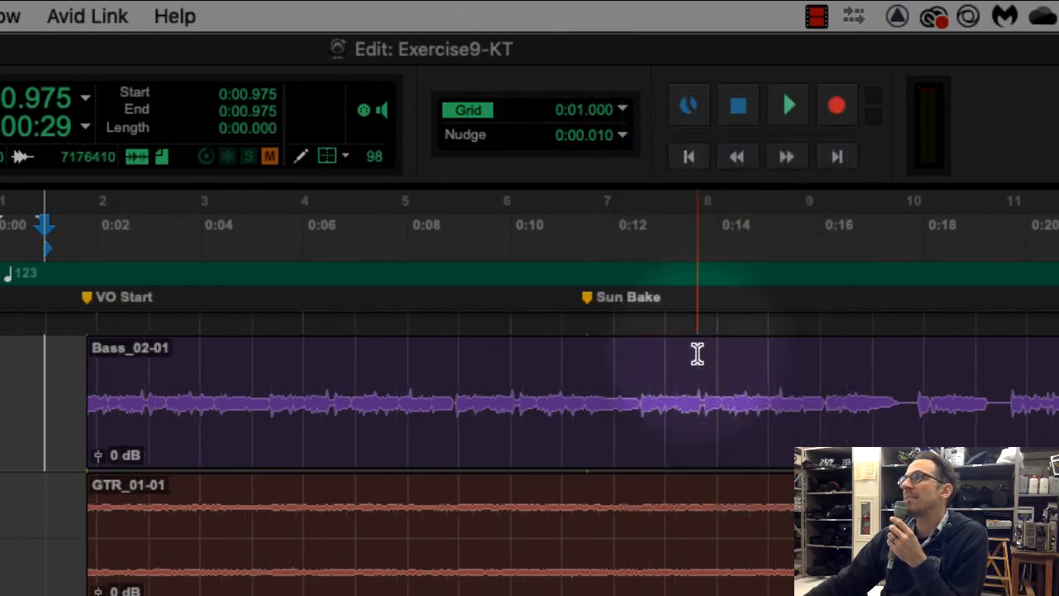
{"action": "left_click", "coordinate": [627, 110]}
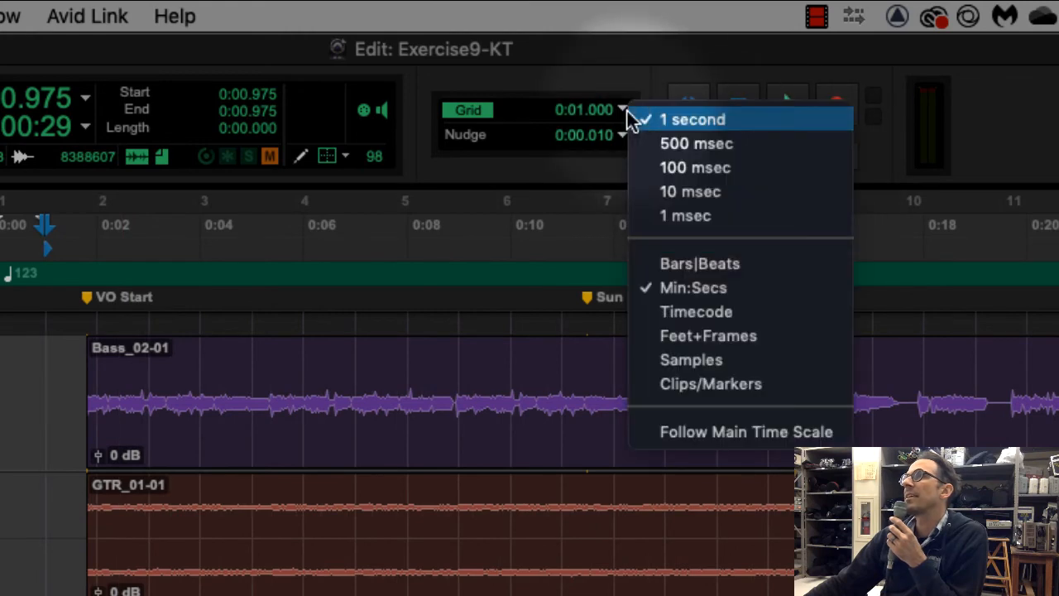
{"action": "left_click", "coordinate": [683, 124]}
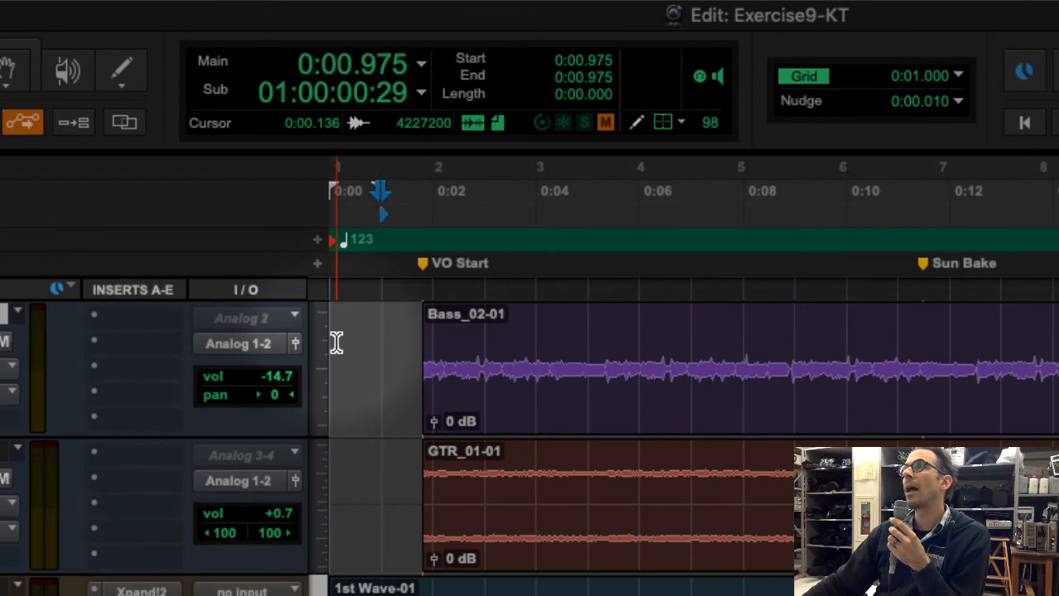
Try the one-second grid snapping near 0:01.000 on the Bass and Guitar tracks and review the grid increment options
{"action": "left_click", "coordinate": [336, 342]}
{"action": "left_click", "coordinate": [364, 344]}
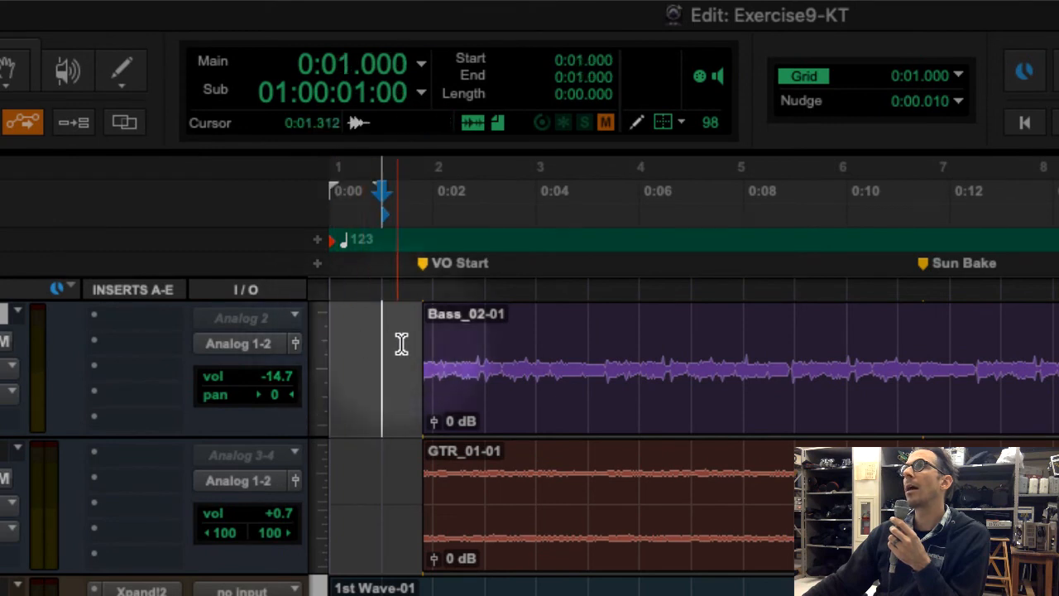
{"action": "left_click_drag", "start_coordinate": [387, 349], "coordinate": [430, 348]}
{"action": "left_click", "coordinate": [378, 480]}
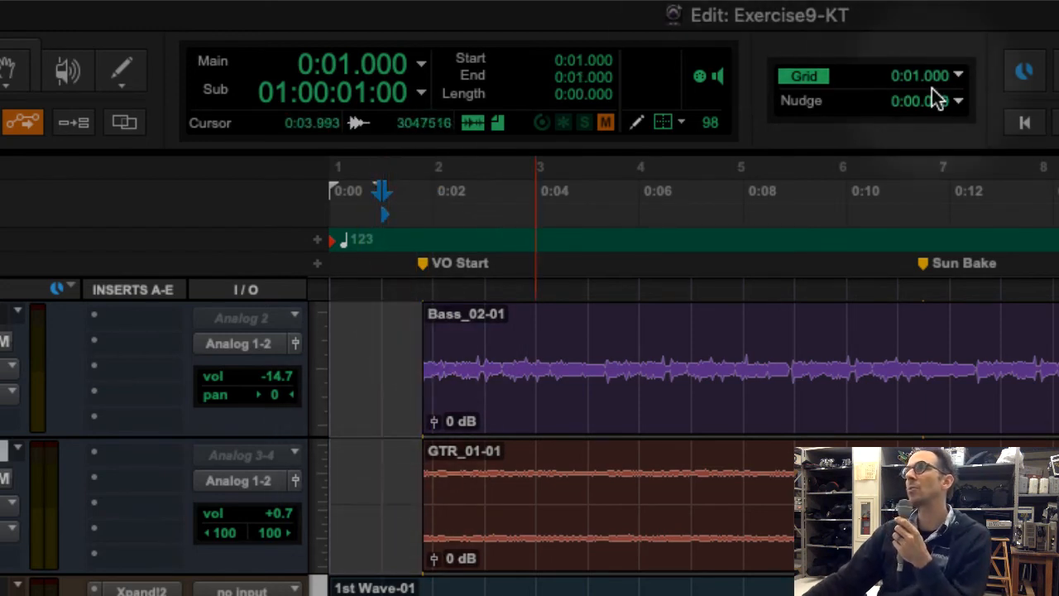
{"action": "left_click", "coordinate": [952, 78]}
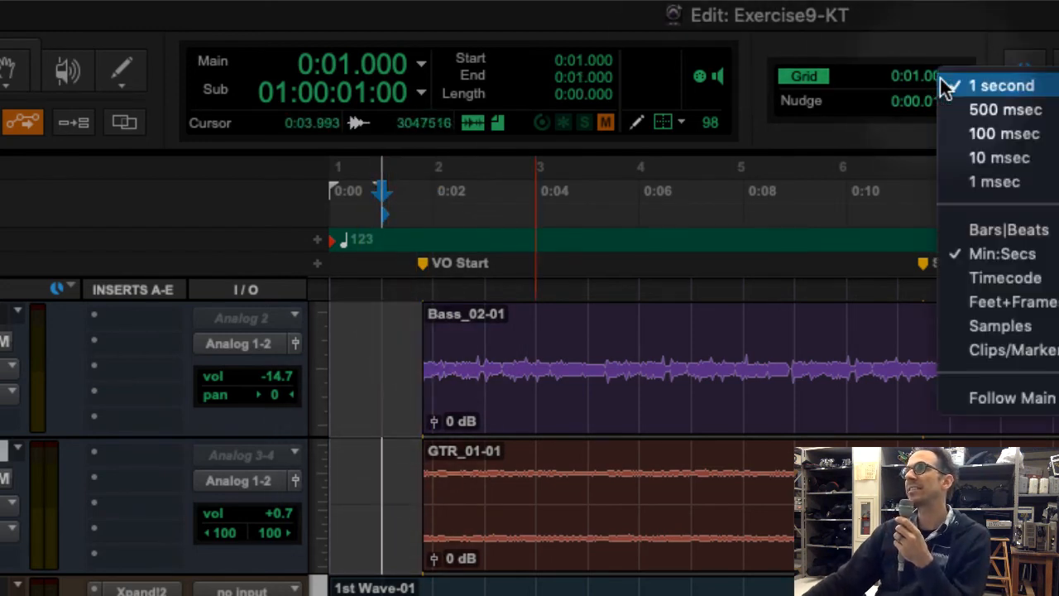
{"action": "left_click", "coordinate": [487, 352]}
Place the edit cursor on successive one-second grid lines along the Bass track, ending at 0:06.000
{"action": "left_click", "coordinate": [393, 374]}
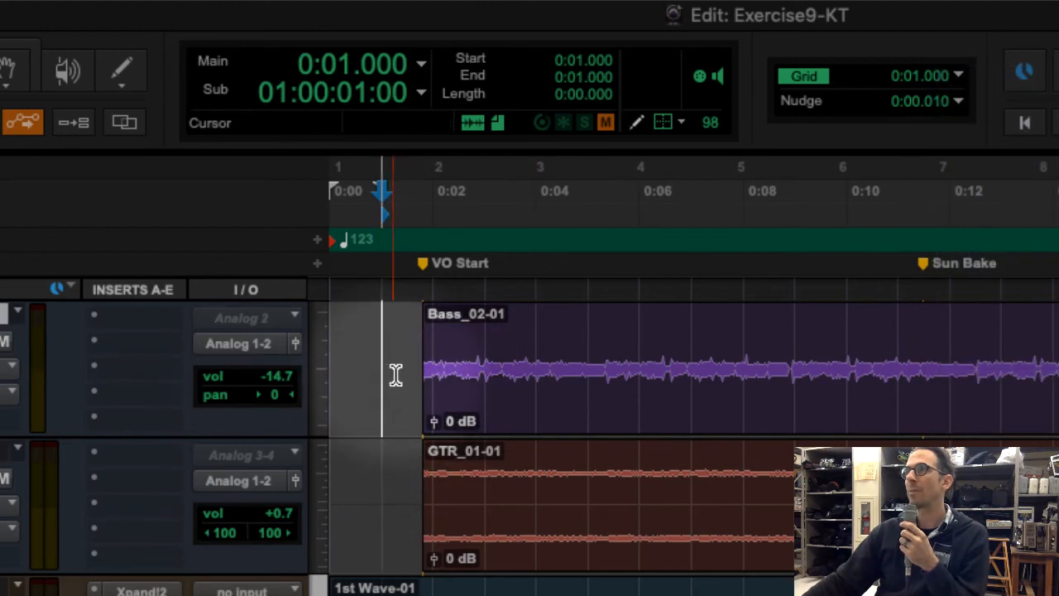
{"action": "left_click", "coordinate": [441, 346]}
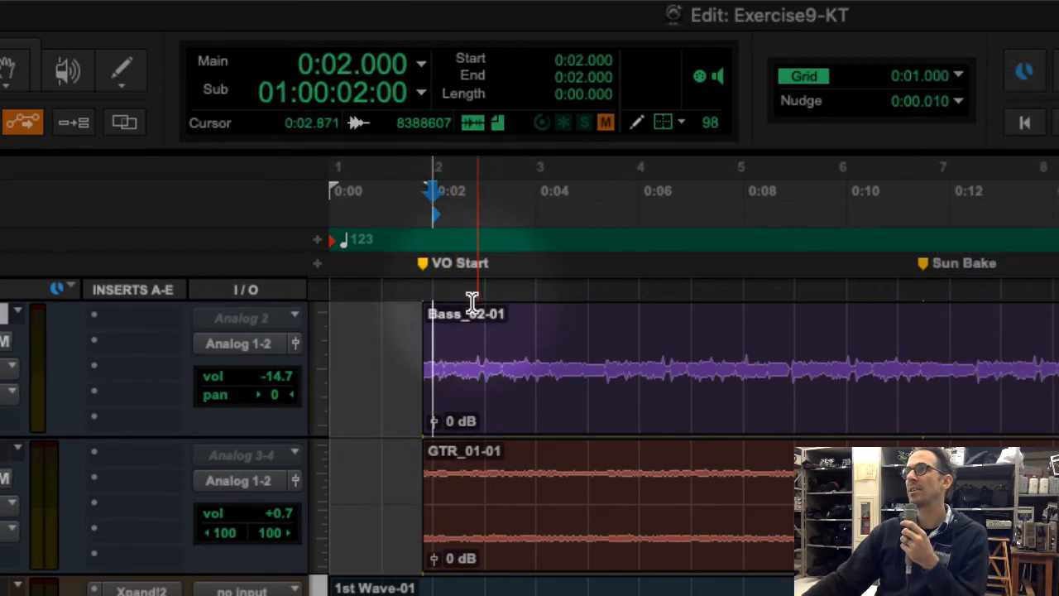
{"action": "left_click", "coordinate": [487, 323]}
{"action": "left_click", "coordinate": [556, 331]}
{"action": "left_click", "coordinate": [603, 339]}
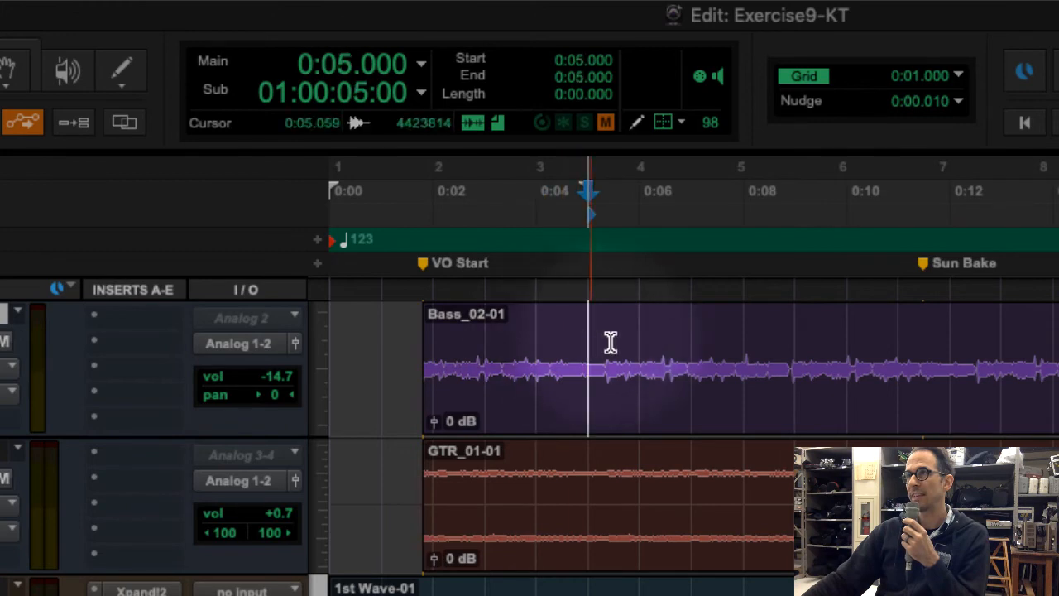
{"action": "left_click", "coordinate": [638, 343]}
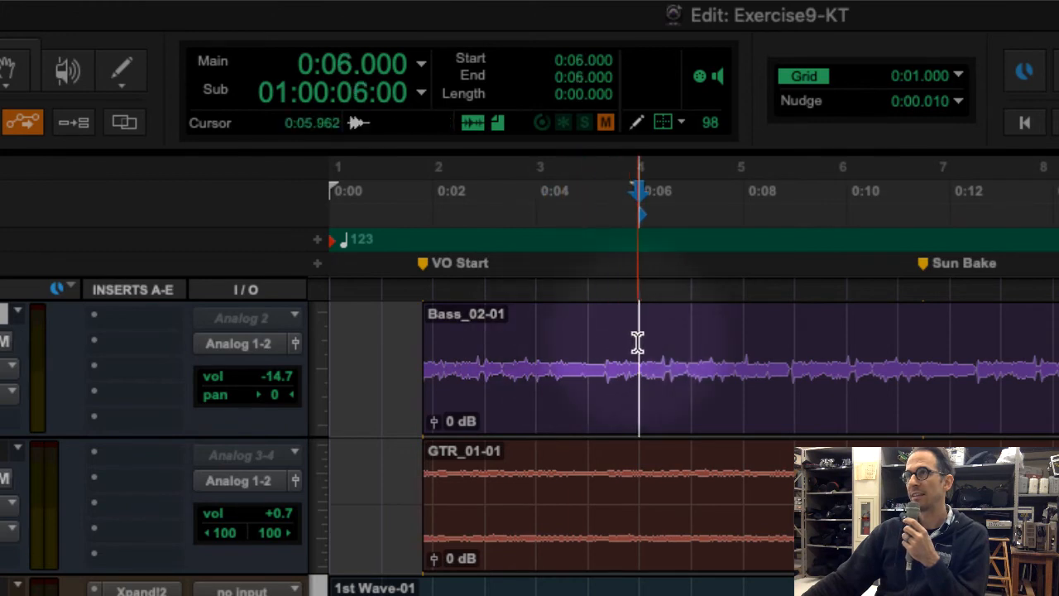
Select the range from 0:01.000 to 0:31.000 on the Bass track
{"action": "left_click", "coordinate": [381, 359]}
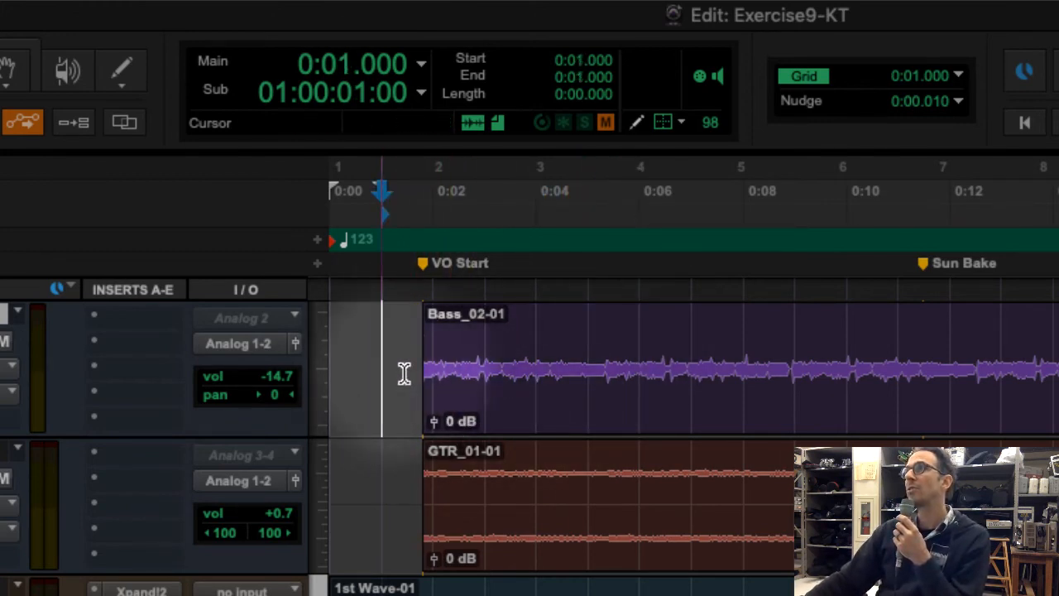
{"action": "mouse_move", "coordinate": [404, 374]}
{"action": "left_mouse_down"}
{"action": "mouse_move", "coordinate": [447, 371]}
{"action": "mouse_move", "coordinate": [397, 381]}
{"action": "left_mouse_up"}
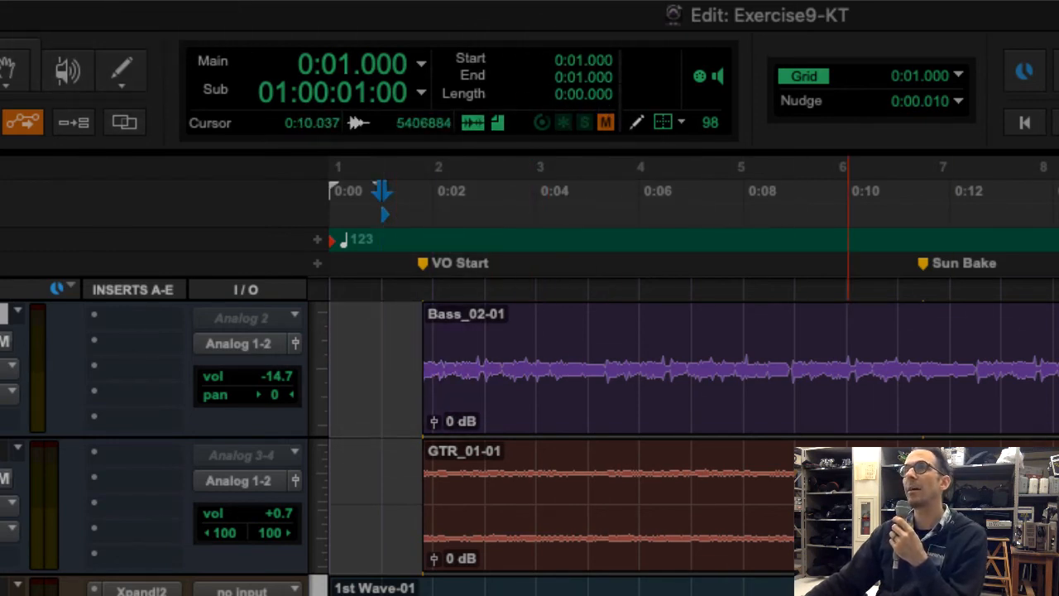
{"action": "key", "text": "r"}
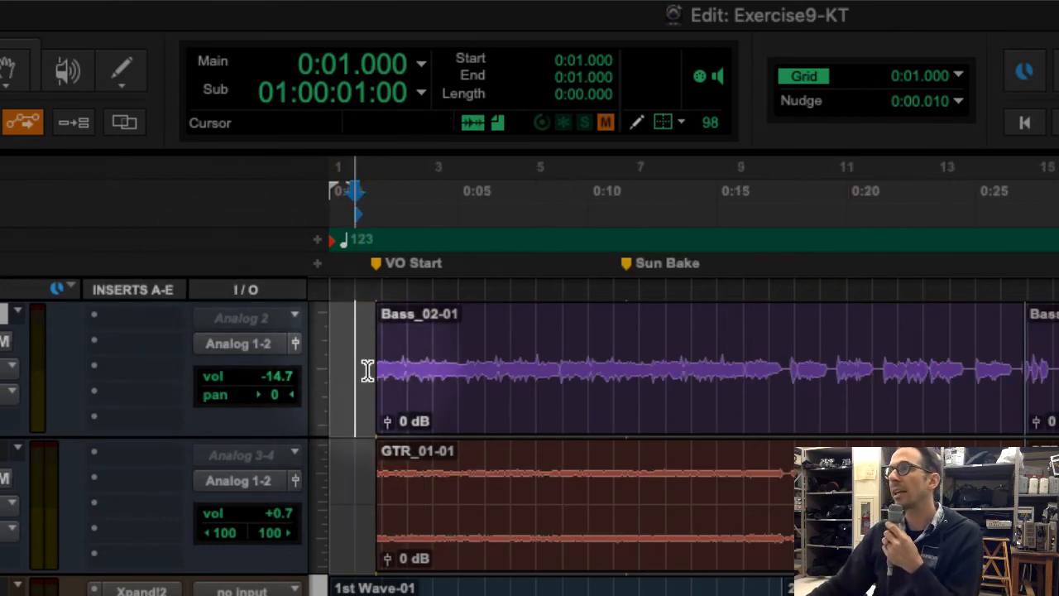
{"action": "left_click_drag", "start_coordinate": [366, 372], "coordinate": [917, 267]}
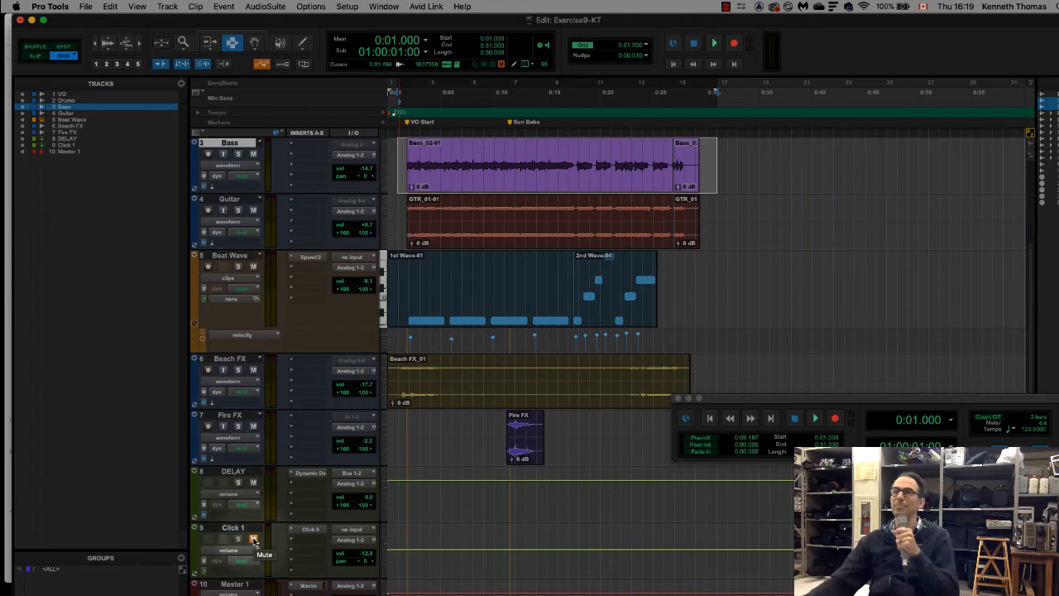
Start a mix bounce and set its bit depth to 16 Bit and its sample rate to 44.1 kHz
{"action": "left_click", "coordinate": [85, 5]}
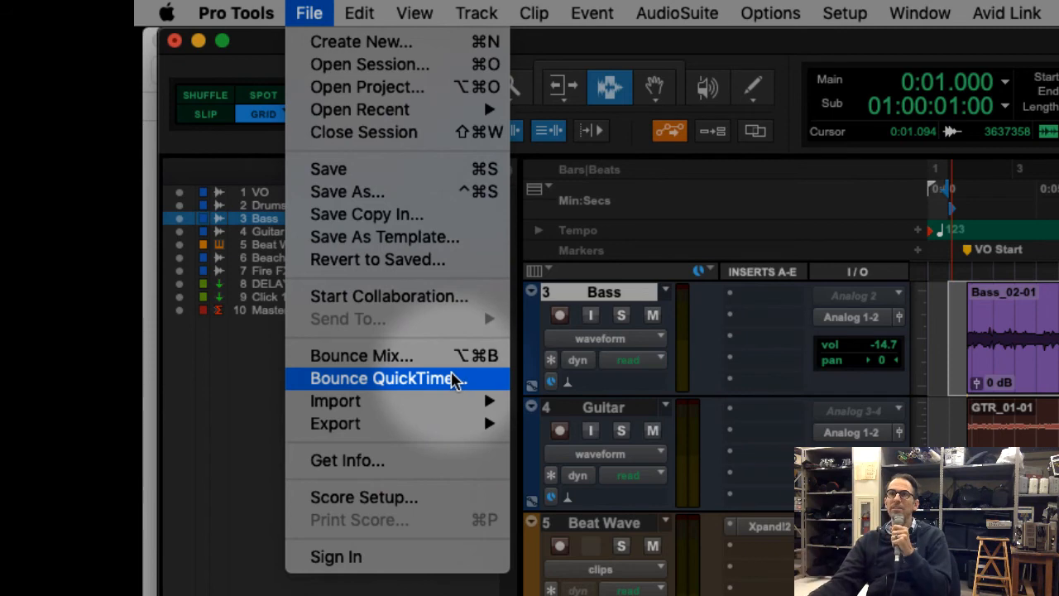
{"action": "left_click", "coordinate": [459, 356]}
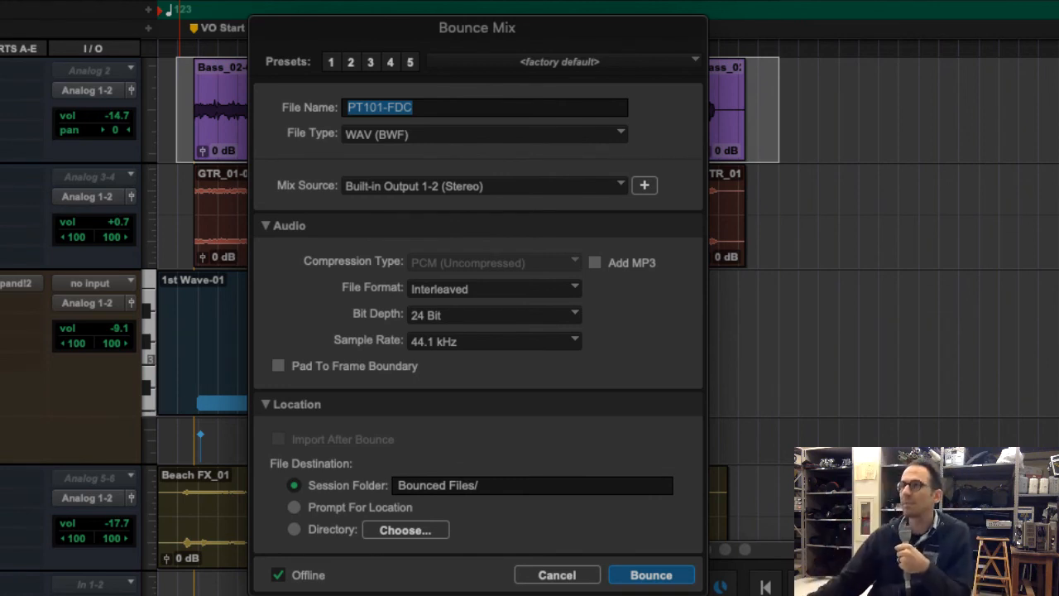
{"action": "left_click", "coordinate": [562, 321]}
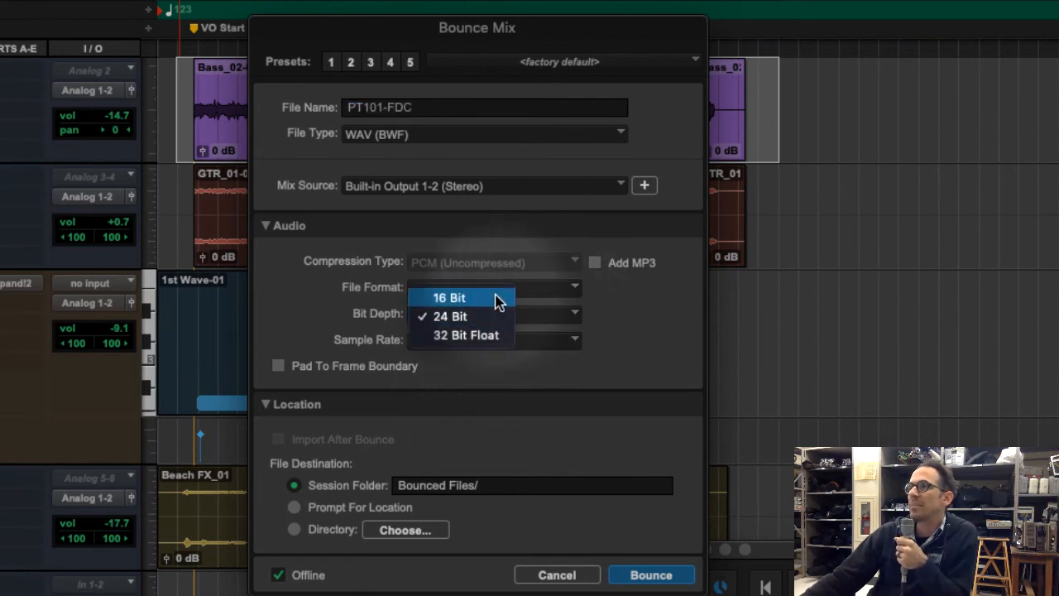
{"action": "left_click", "coordinate": [513, 298]}
{"action": "left_click", "coordinate": [516, 341]}
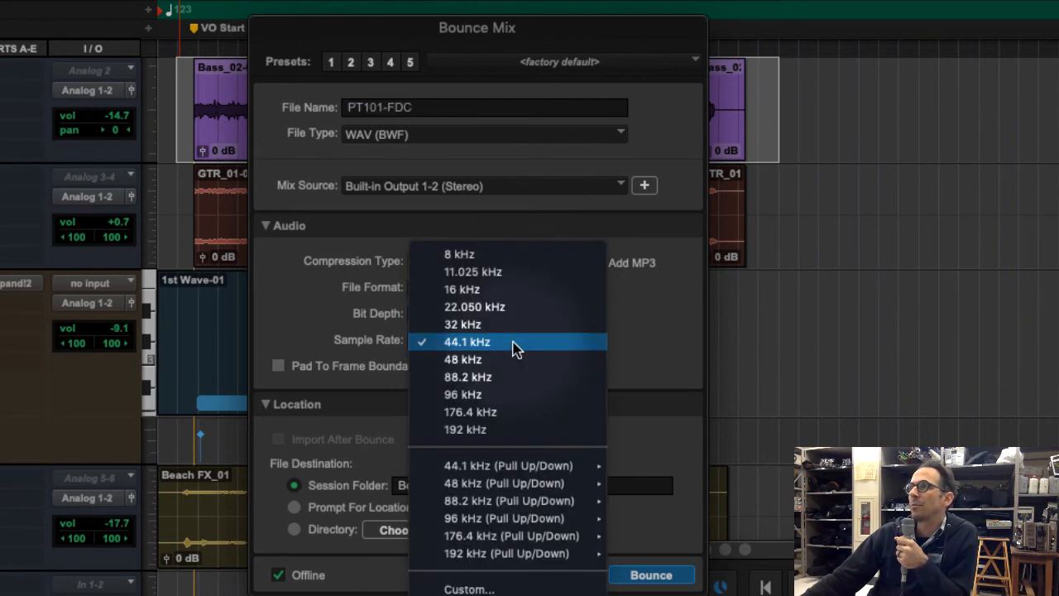
{"action": "left_click", "coordinate": [516, 342]}
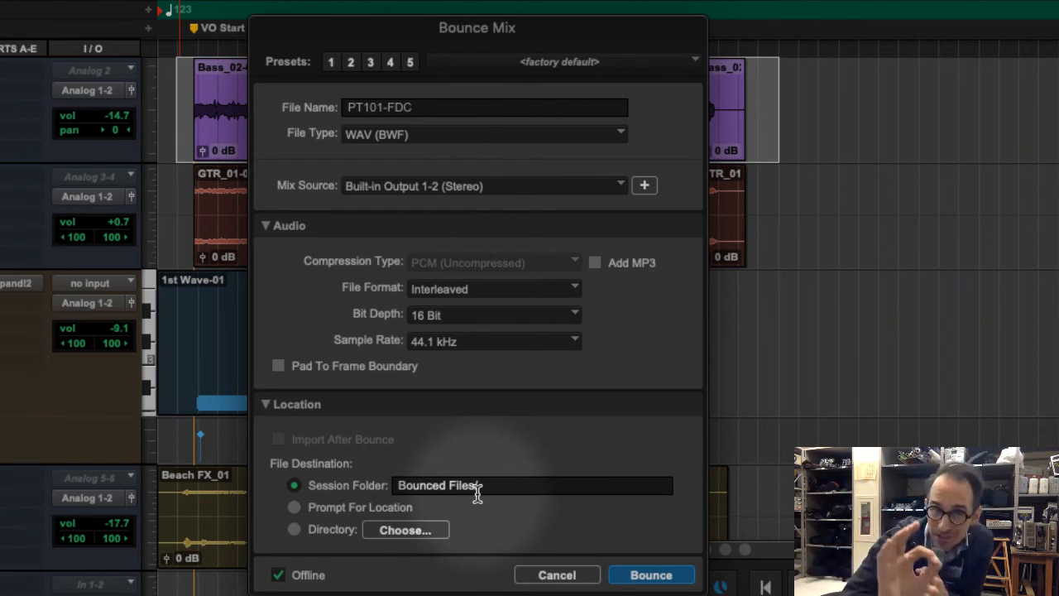
Check the required naming in the exercise PDF and name the bounce file with the author's first name followed by -SURFSHOP
{"action": "double_click", "coordinate": [427, 111]}
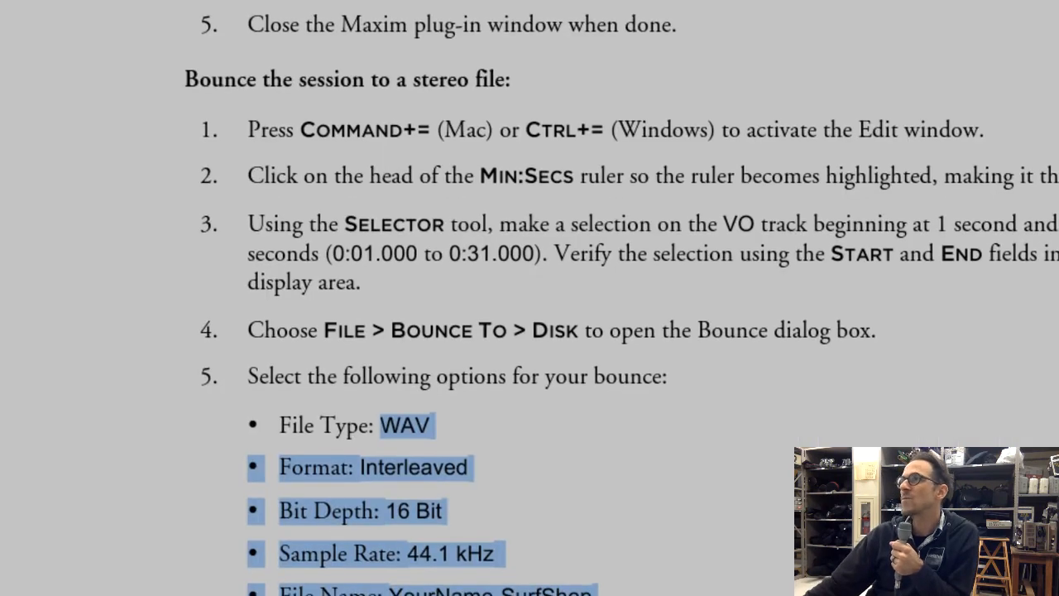
{"action": "scroll", "coordinate": [529, 463], "scroll_direction": "down", "scroll_amount": 6}
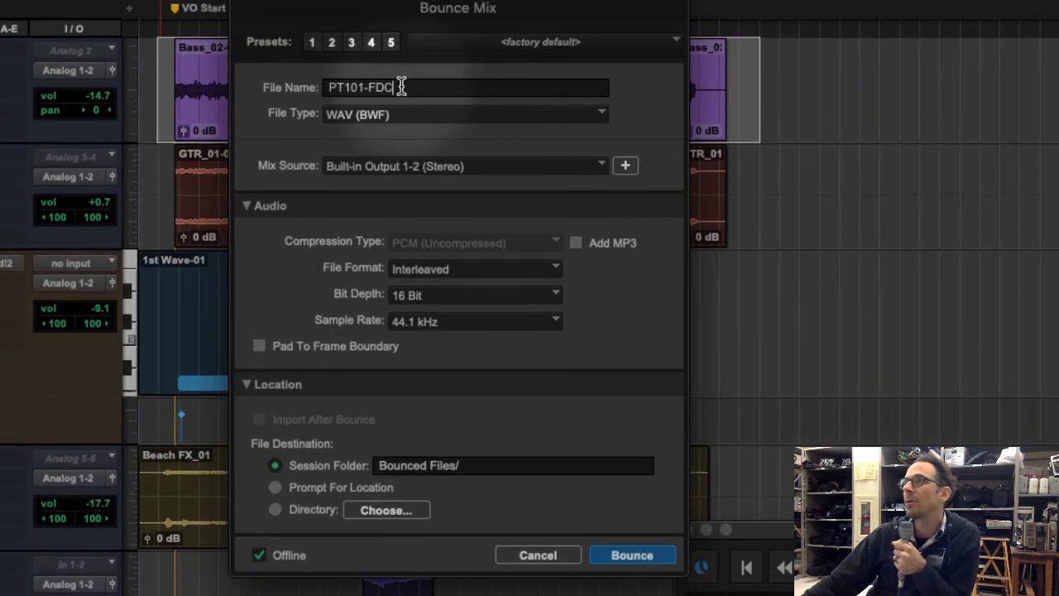
{"action": "left_click_drag", "start_coordinate": [402, 86], "coordinate": [321, 76]}
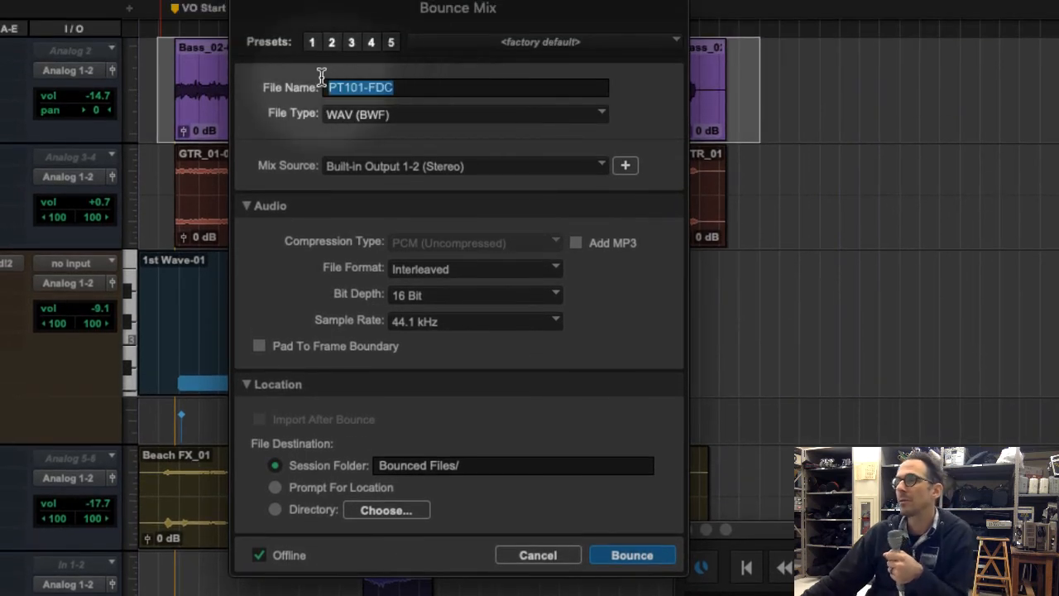
{"action": "type", "text": "KENNE"}
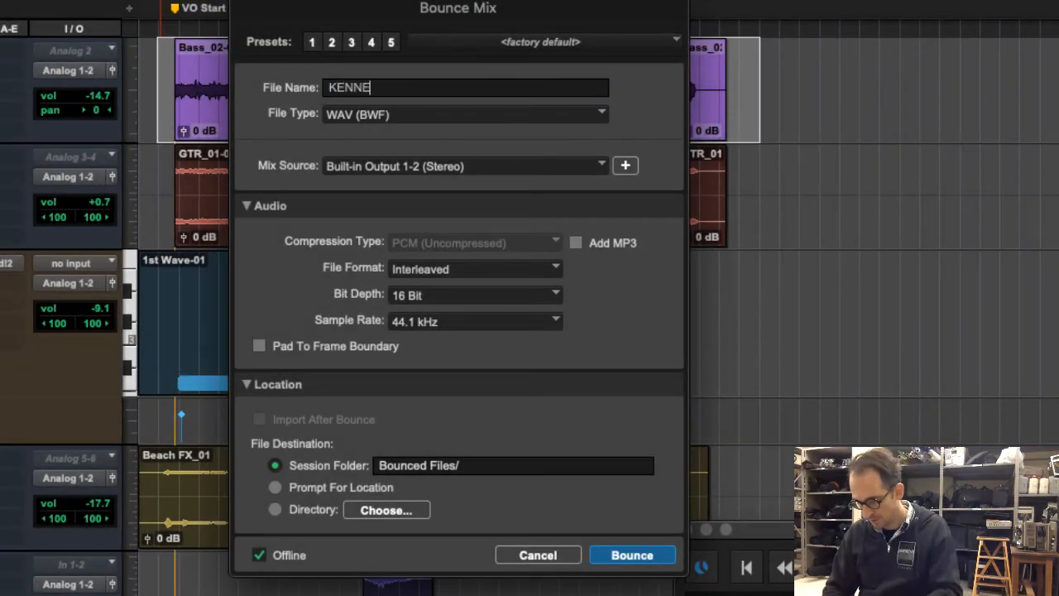
{"action": "type", "text": "TH-SUR"}
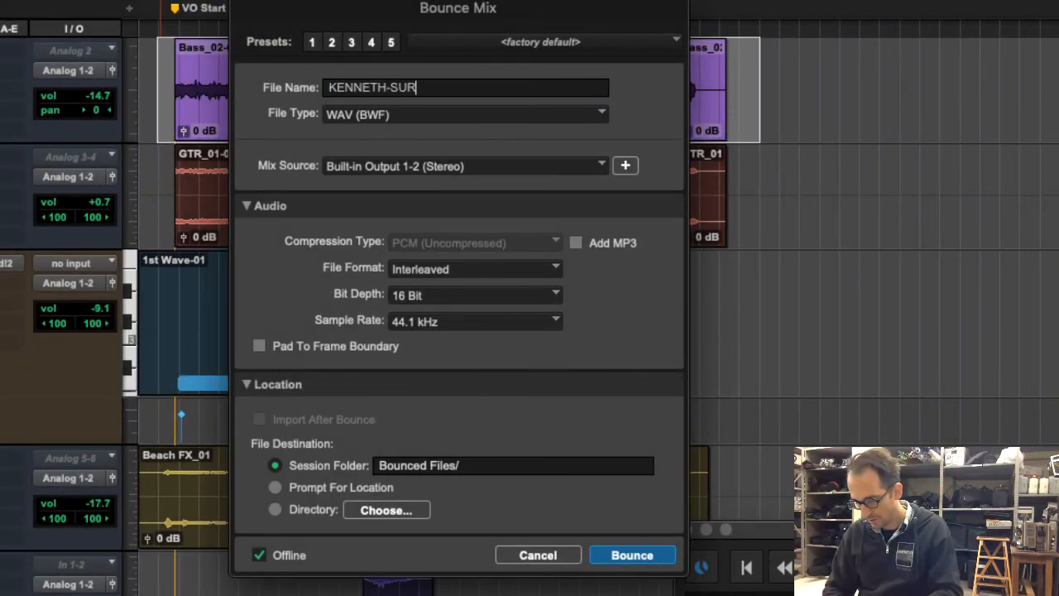
{"action": "type", "text": "FSHOP"}
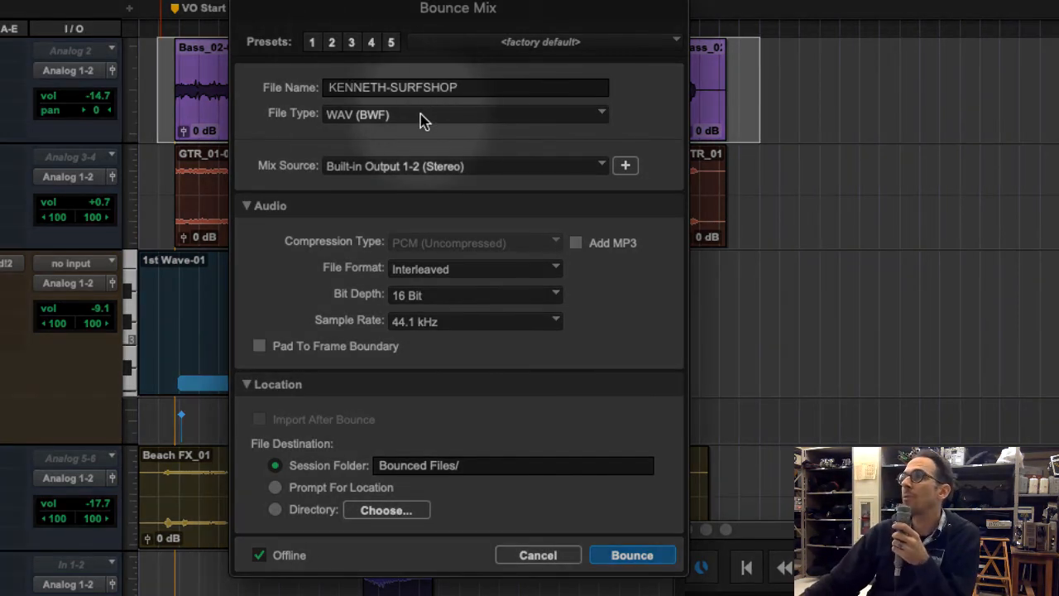
Choose WAV (BWF), Built-in Output 1-2 (Stereo) and Interleaved for the bounce, and bounce the mix offline to the session's Bounced Files folder
{"action": "left_click", "coordinate": [422, 117]}
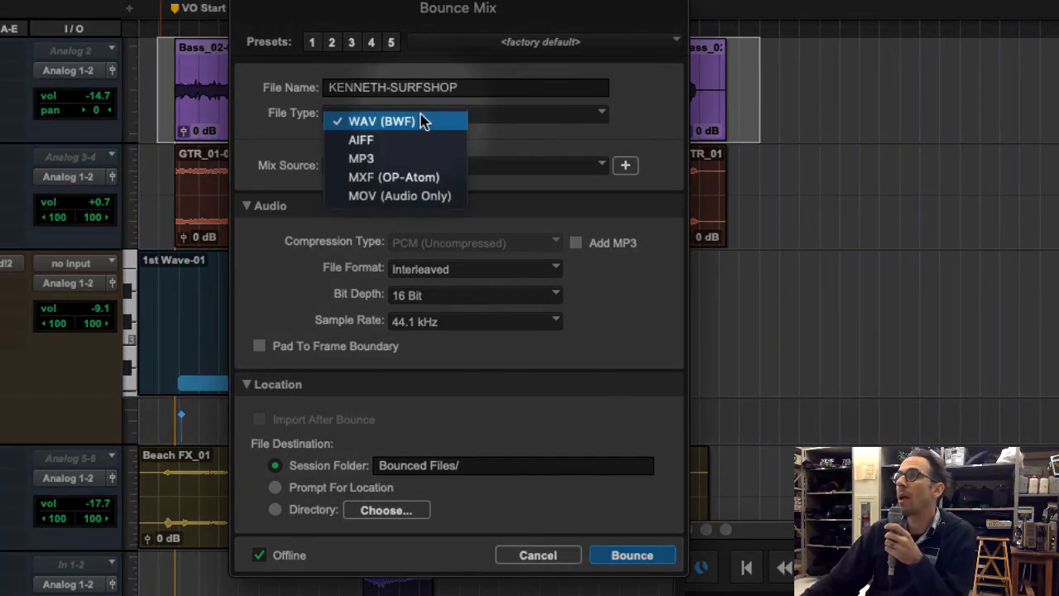
{"action": "left_click", "coordinate": [424, 121]}
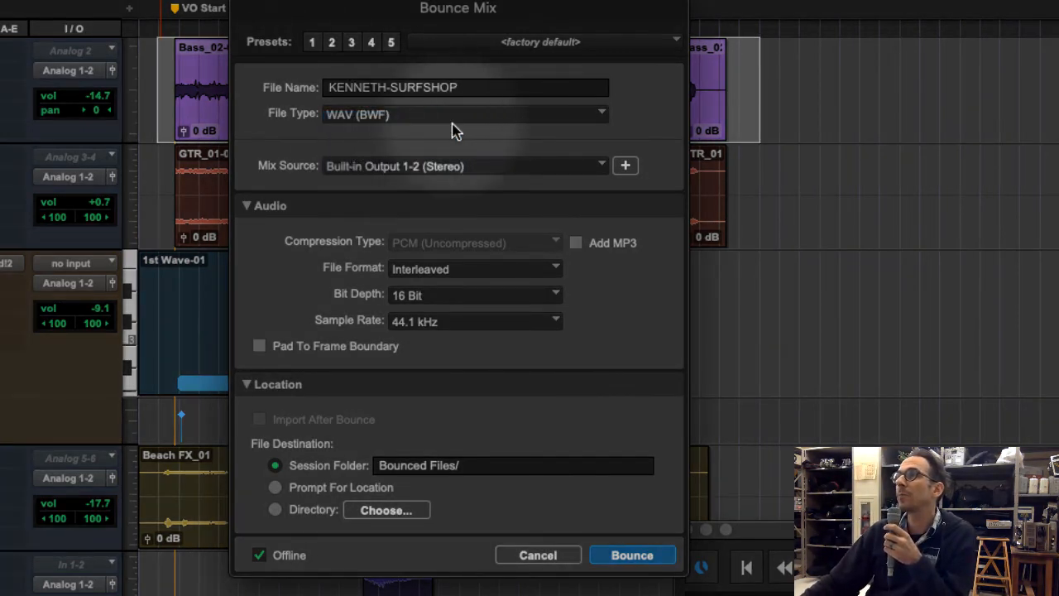
{"action": "left_click", "coordinate": [465, 173]}
{"action": "mouse_move", "coordinate": [469, 170]}
{"action": "left_click", "coordinate": [507, 181]}
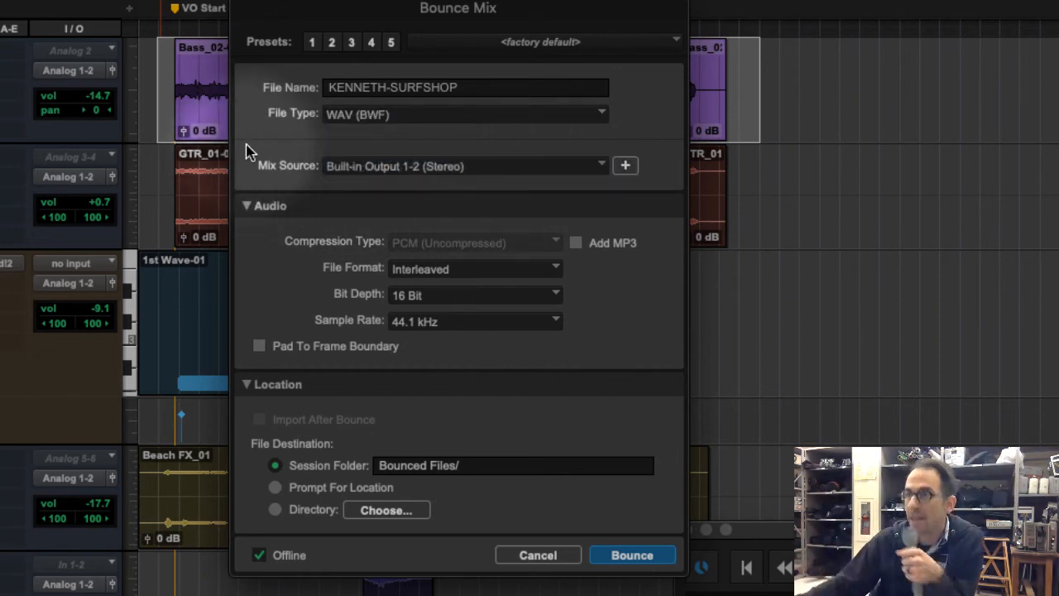
{"action": "left_click", "coordinate": [478, 274]}
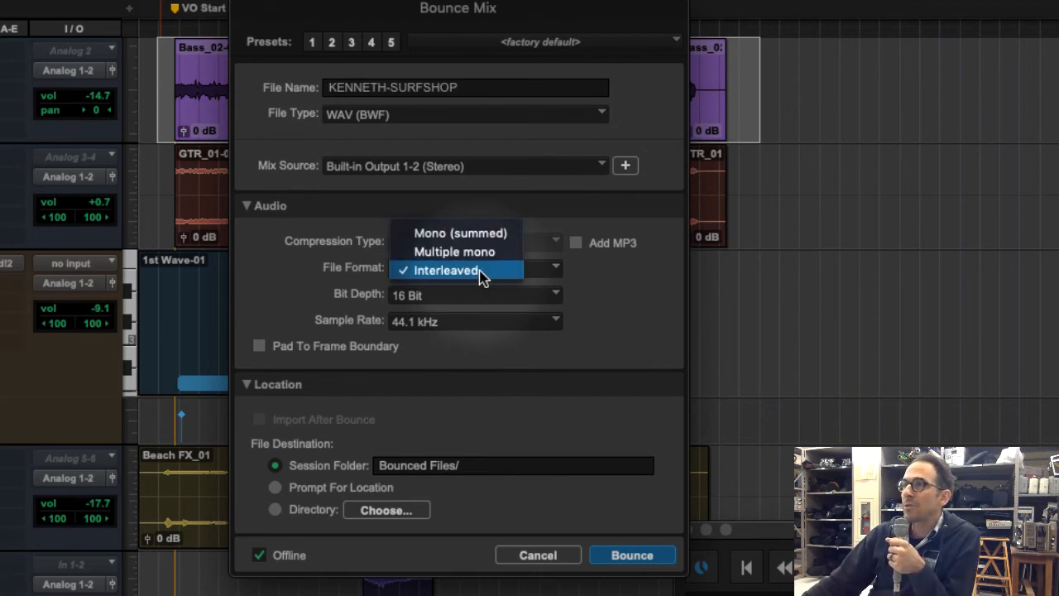
{"action": "left_click", "coordinate": [479, 271]}
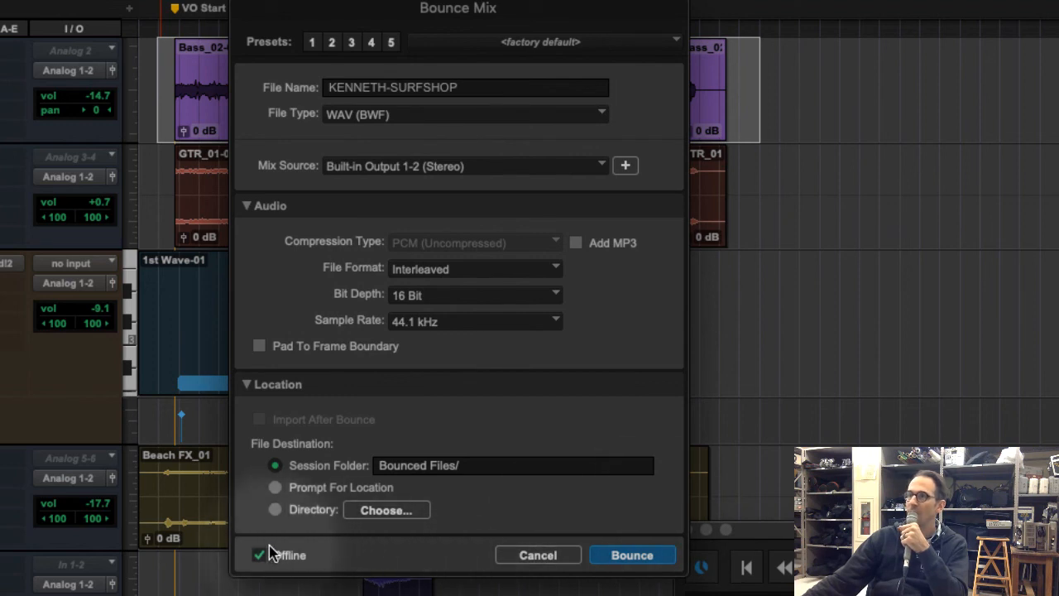
{"action": "left_click", "coordinate": [634, 555]}
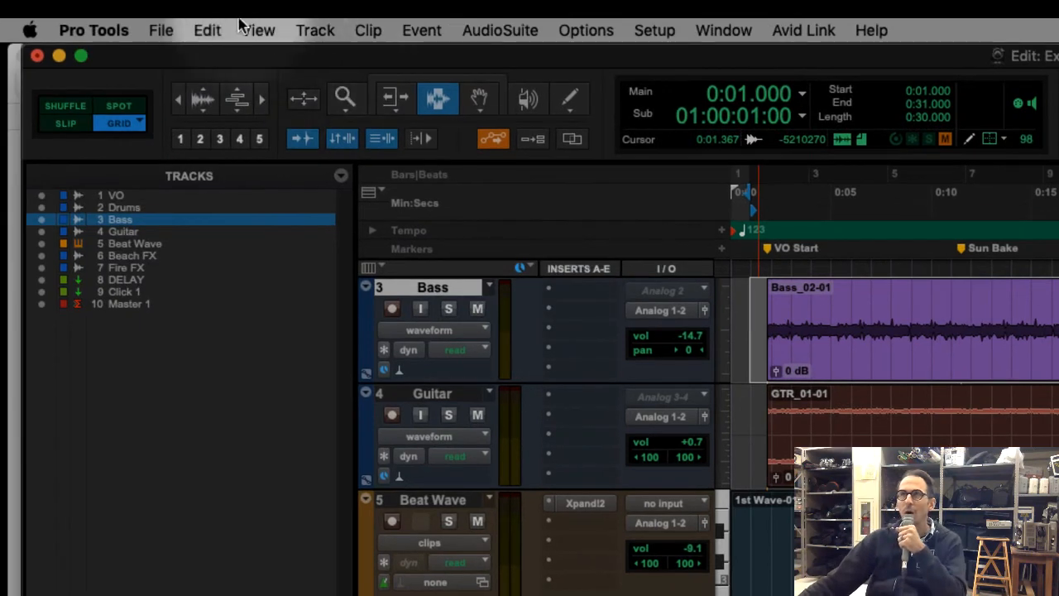
Bounce the mix again with Offline turned off, naming the file with the author's first name followed by -SURFSHOP ONLINE
{"action": "left_click", "coordinate": [153, 28]}
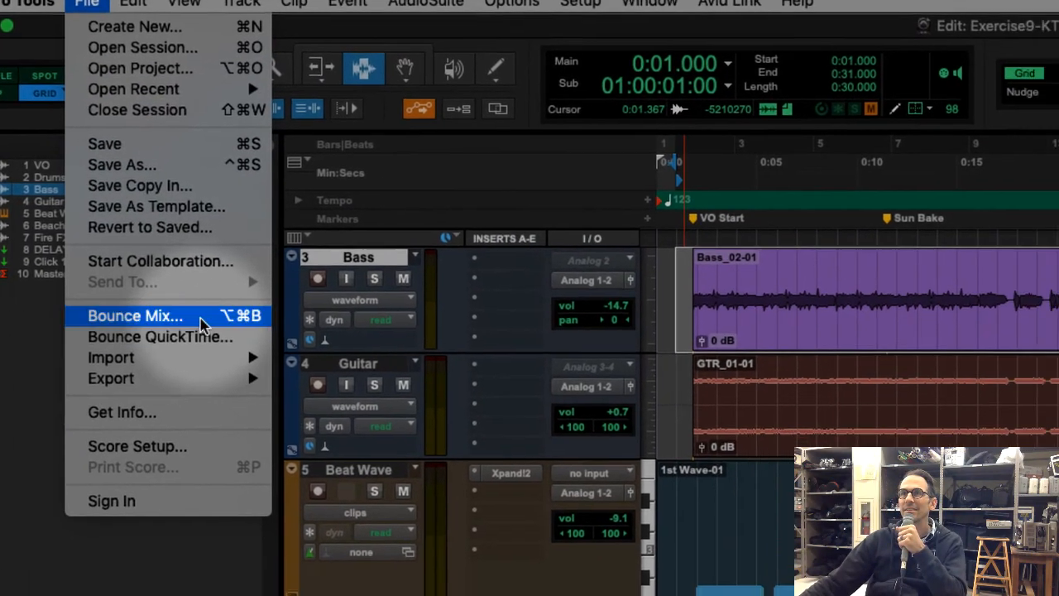
{"action": "left_click", "coordinate": [211, 345]}
{"action": "left_click", "coordinate": [633, 144]}
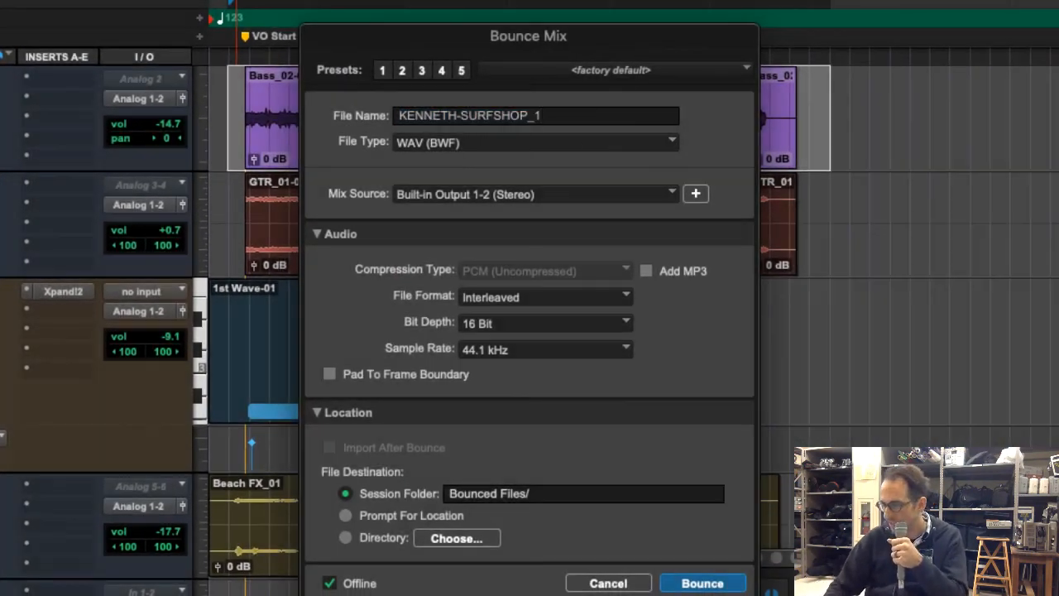
{"action": "key", "text": "BackSpace"}
{"action": "key", "text": "BackSpace"}
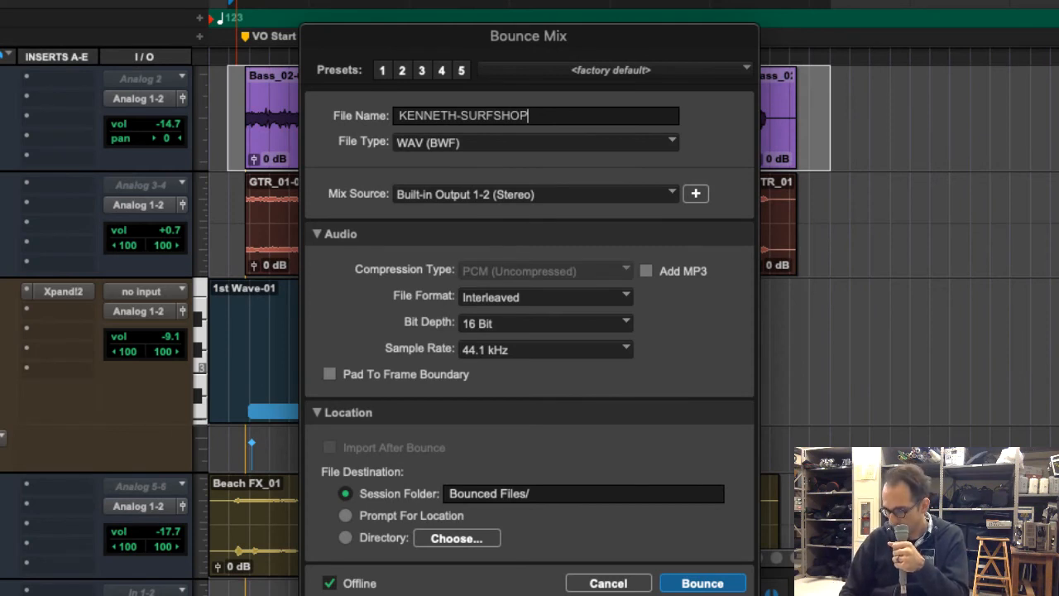
{"action": "type", "text": "ONKLINE"}
{"action": "key", "text": "BackSpace"}
{"action": "key", "text": "BackSpace"}
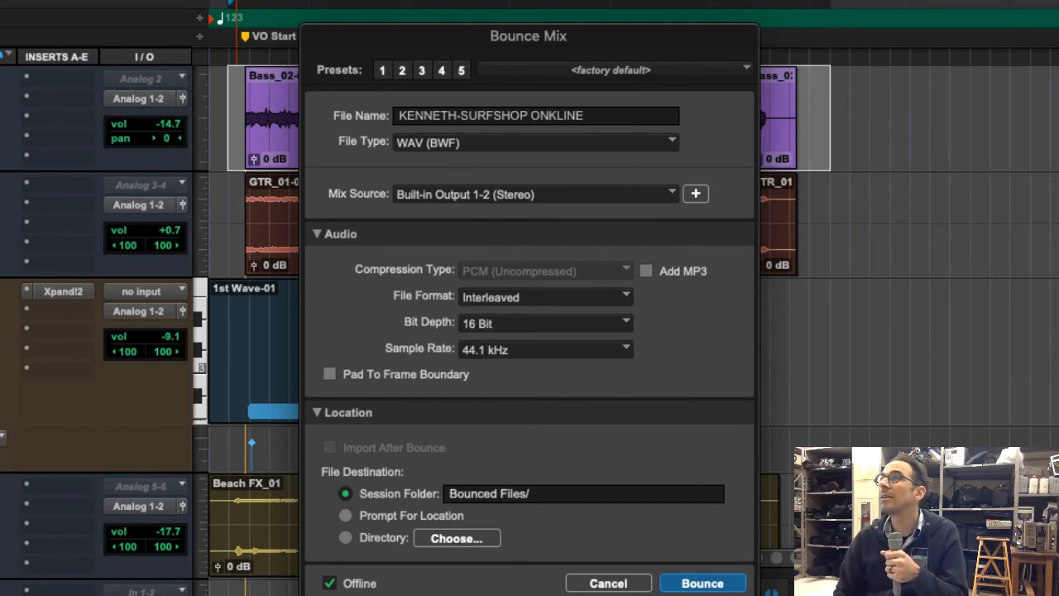
{"action": "key", "text": "BackSpace"}
{"action": "key", "text": "BackSpace"}
{"action": "key", "text": "BackSpace"}
{"action": "type", "text": "LINE"}
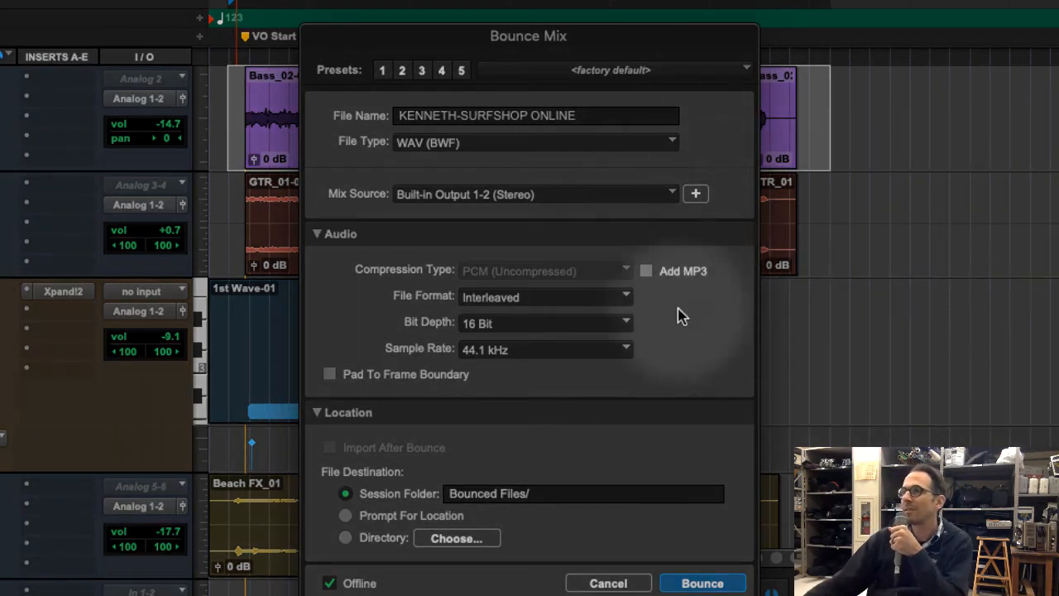
{"action": "left_click", "coordinate": [329, 582]}
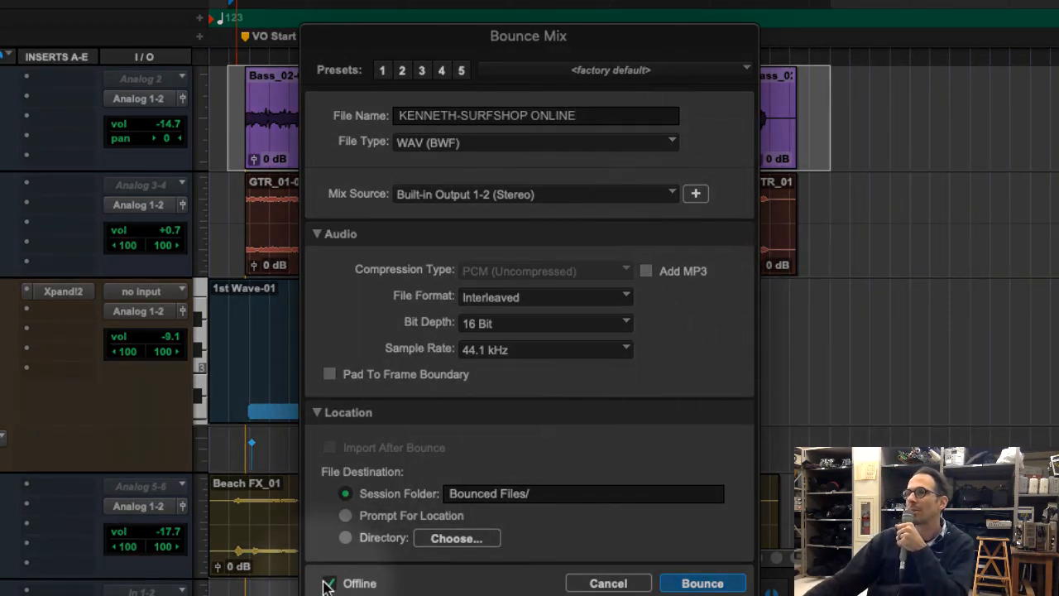
{"action": "left_click", "coordinate": [716, 587]}
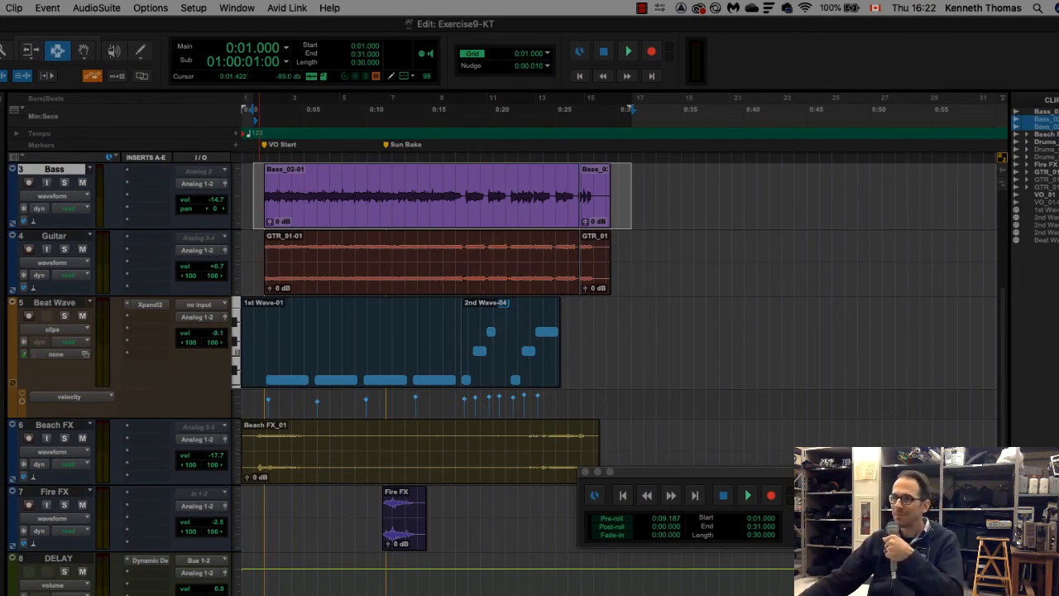
Switch to Finder, expand the Bounced Files folder, and preview the offline SURFSHOP bounce and the SURFSHOP ONLINE bounce
{"action": "key", "text": "super+Tab"}
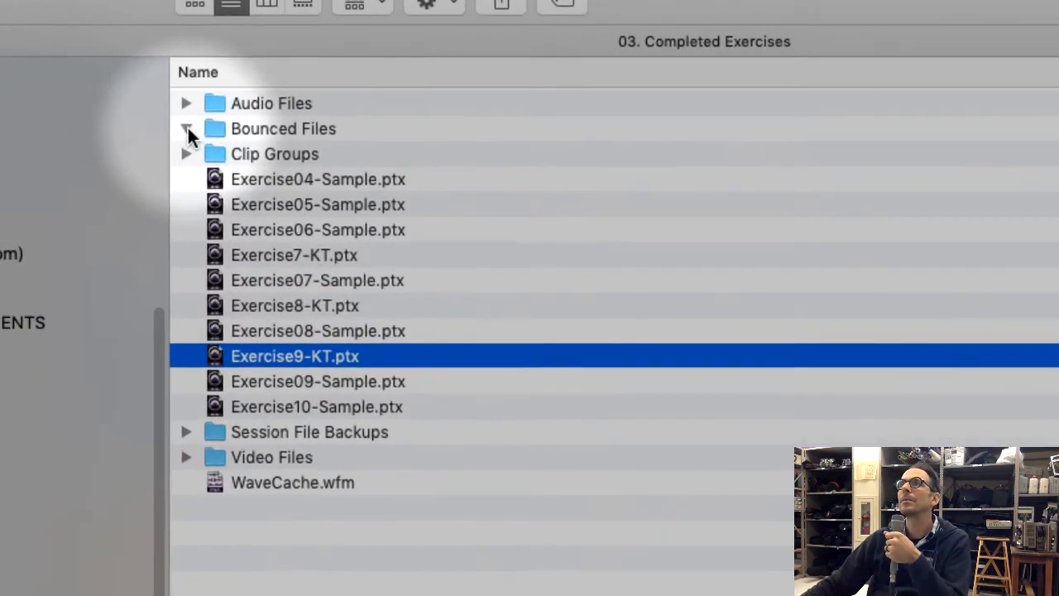
{"action": "left_click", "coordinate": [73, 111]}
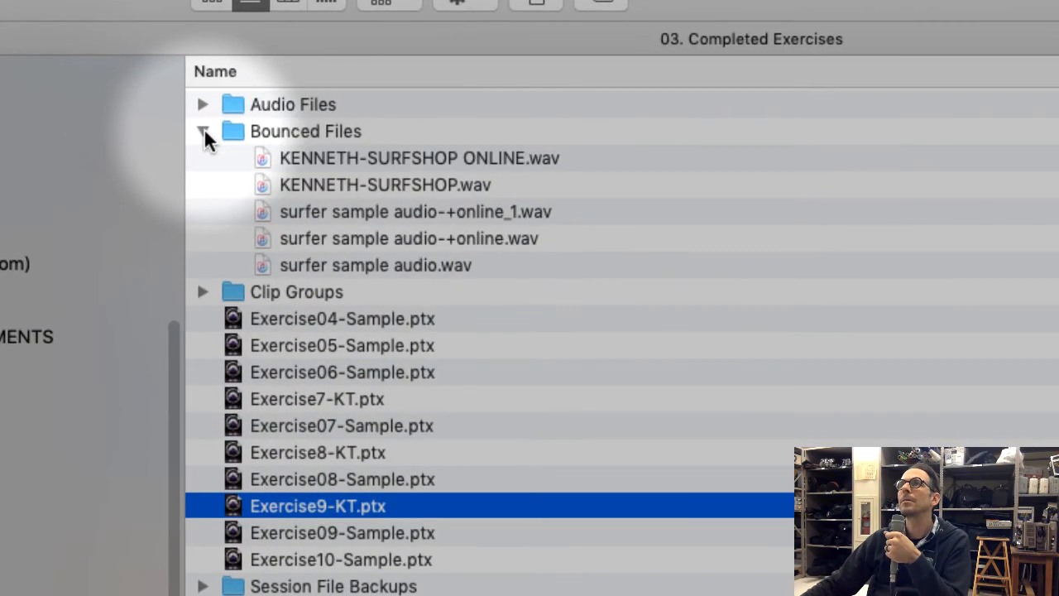
{"action": "left_click", "coordinate": [425, 183]}
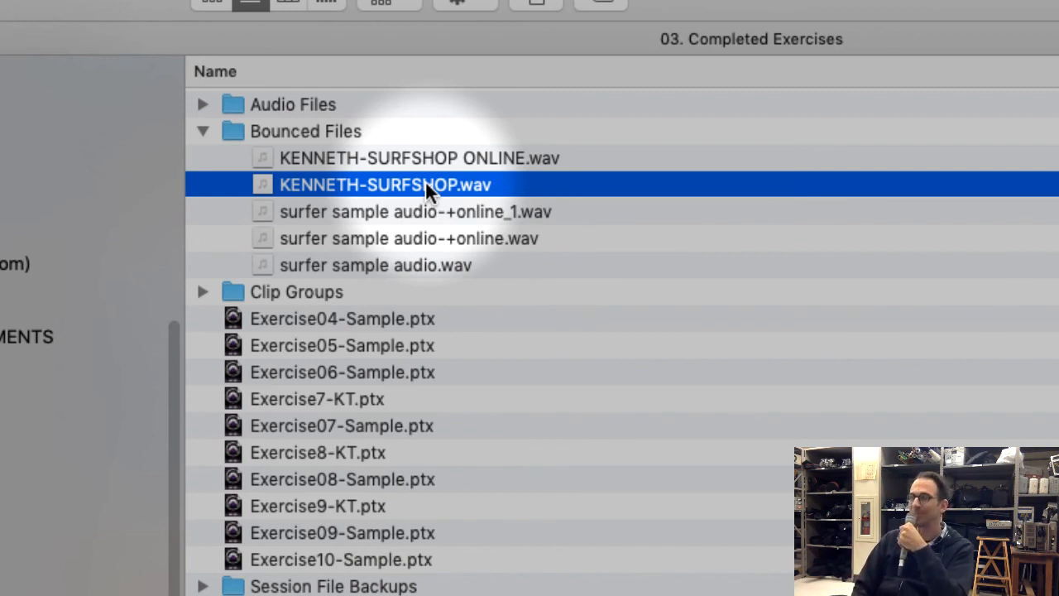
{"action": "key", "text": "space"}
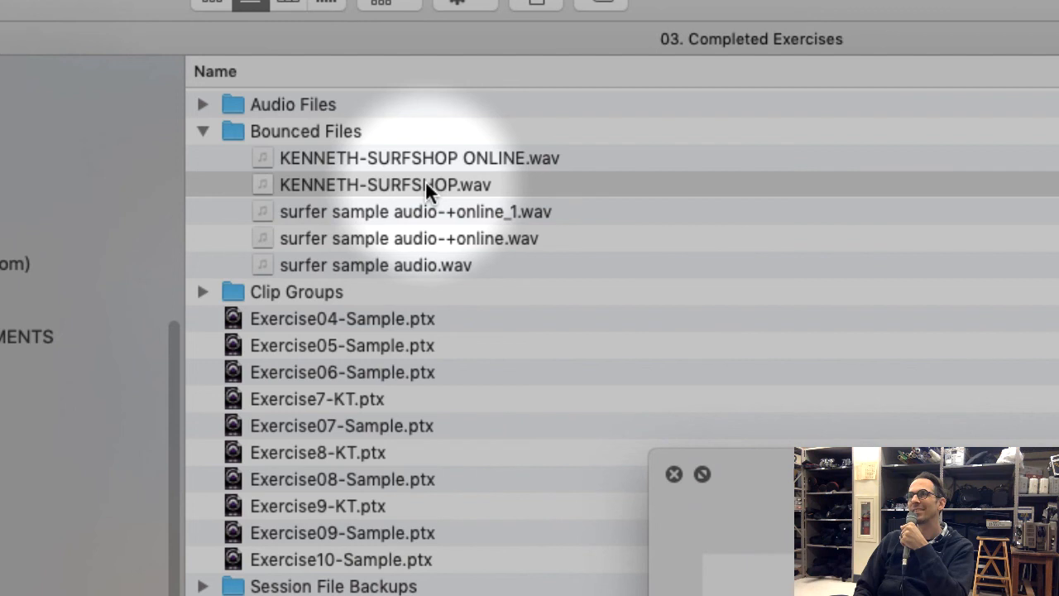
{"action": "key", "text": "space"}
{"action": "key", "text": "Up"}
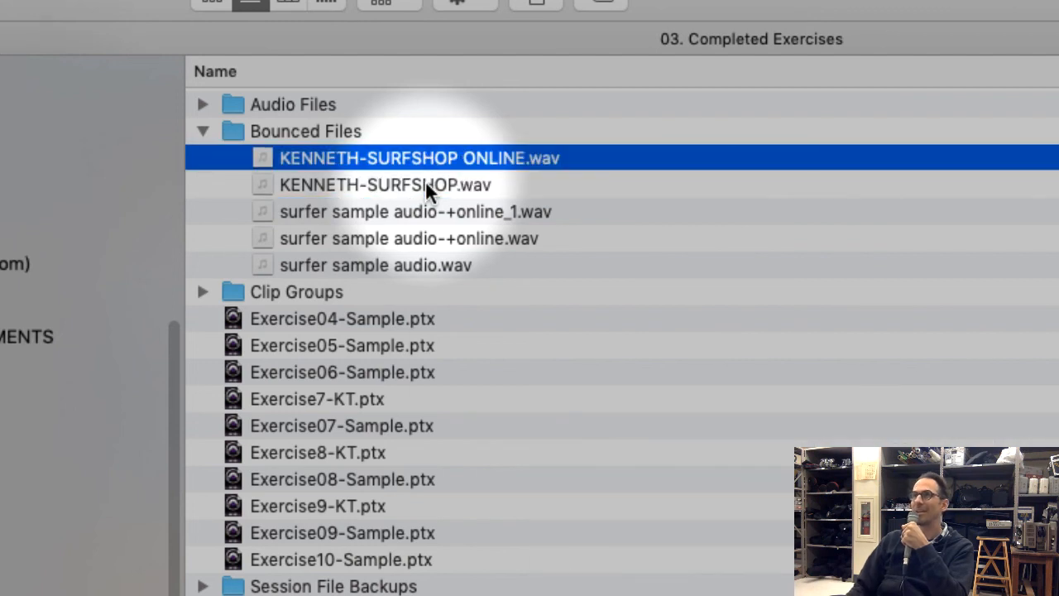
{"action": "key", "text": "space"}
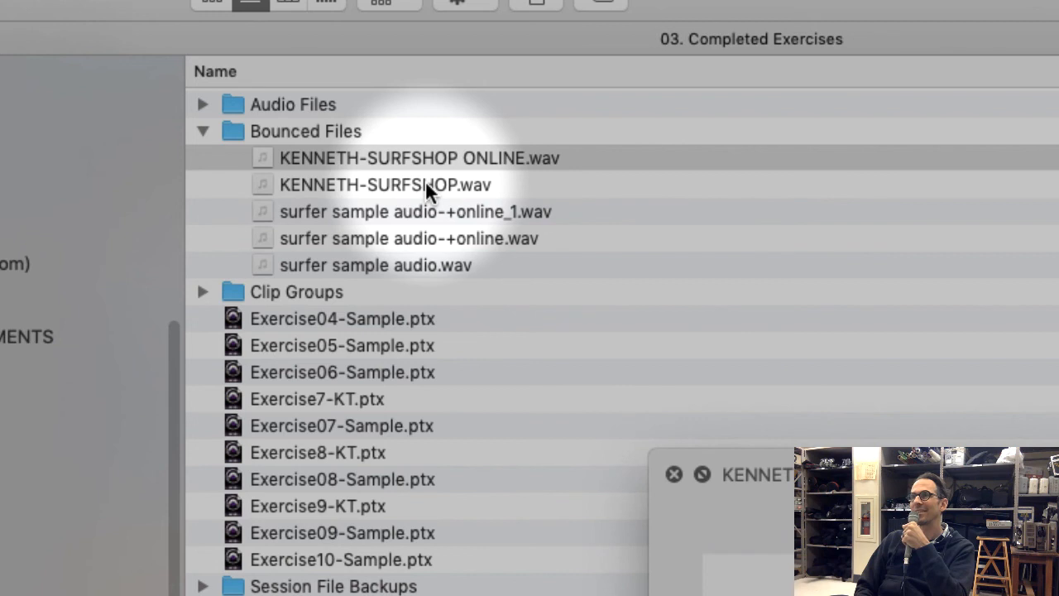
{"action": "key", "text": "space"}
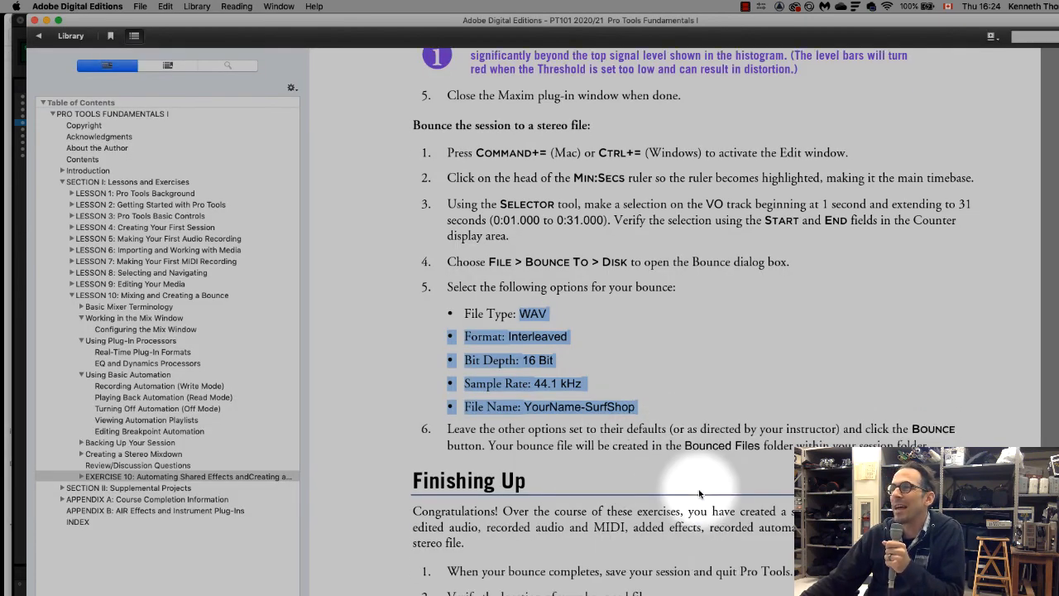
Switch to Adobe Digital Editions and read the Finishing Up instructions at the end of Exercise 10
{"action": "scroll", "coordinate": [694, 488], "scroll_direction": "down", "scroll_amount": 5}
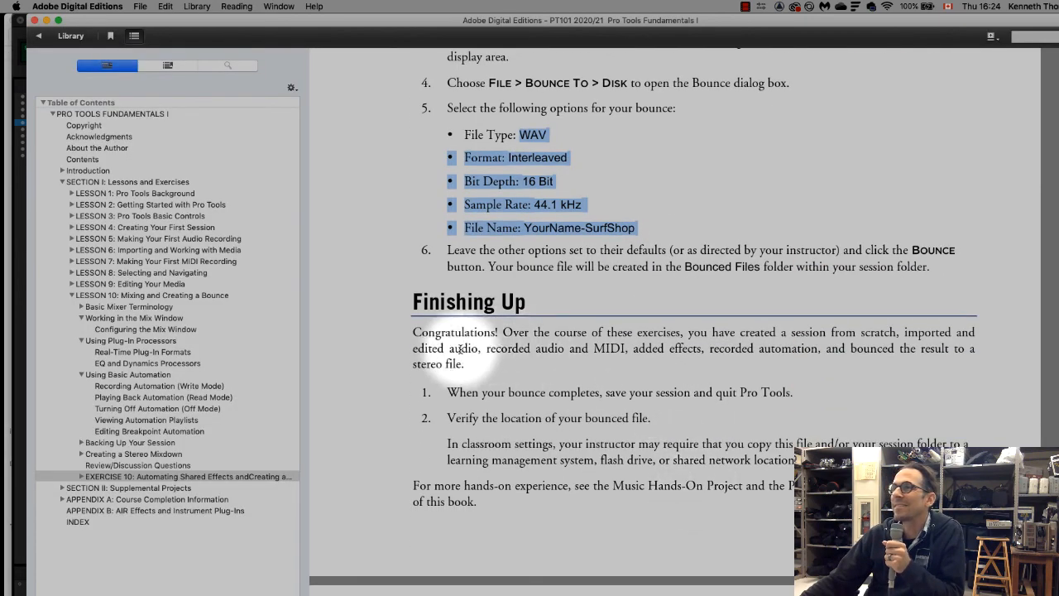
{"action": "left_click_drag", "start_coordinate": [409, 332], "coordinate": [722, 390]}
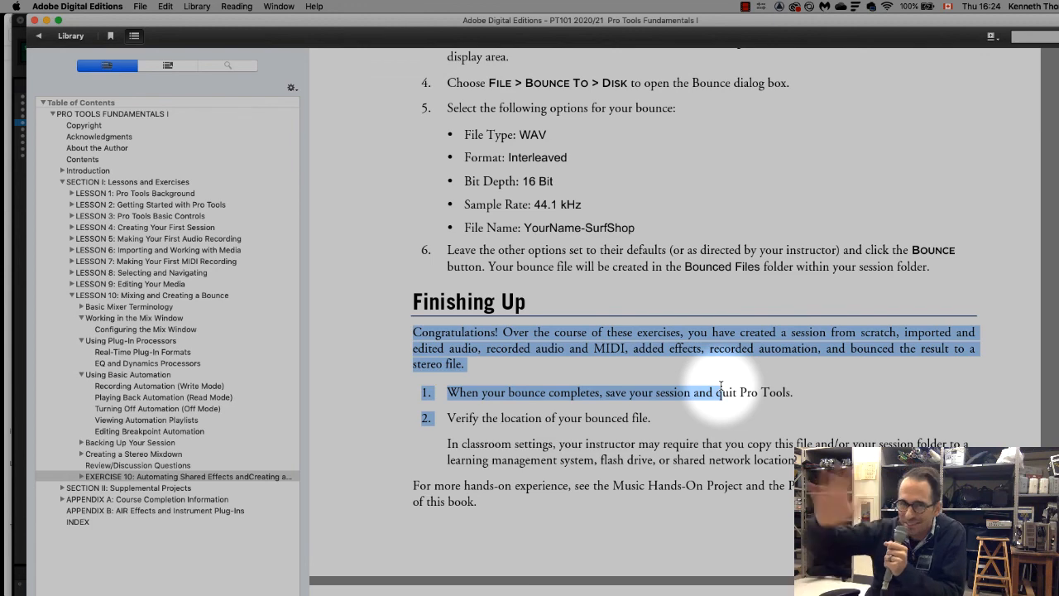
{"action": "left_click", "coordinate": [686, 386]}
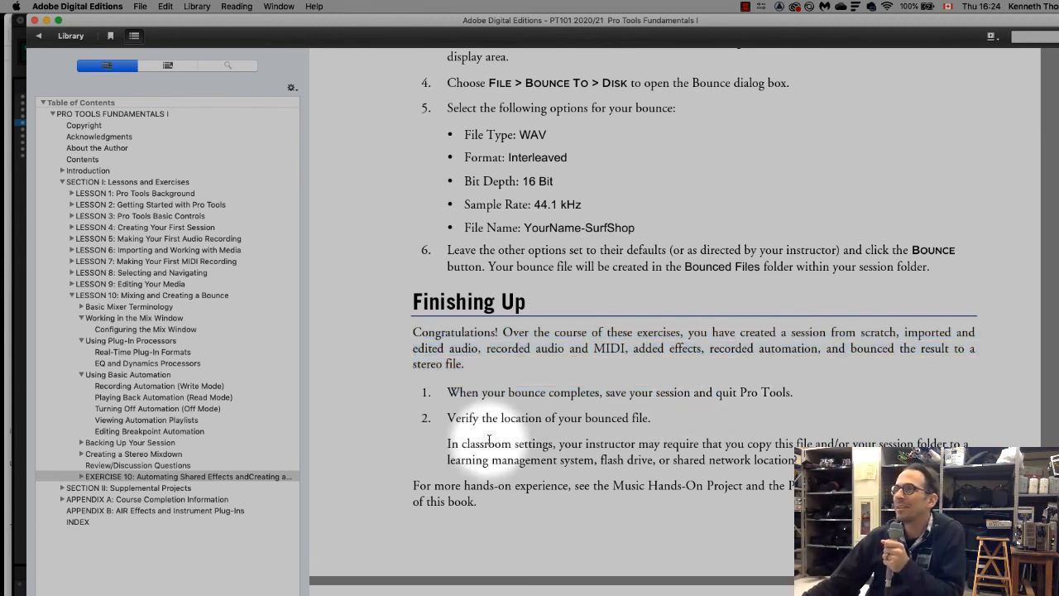
Return to the Completed Exercises folder in Finder and locate the SURFSHOP bounce WAV and the Exercise10-Sample.ptx session
{"action": "left_click", "coordinate": [21, 408]}
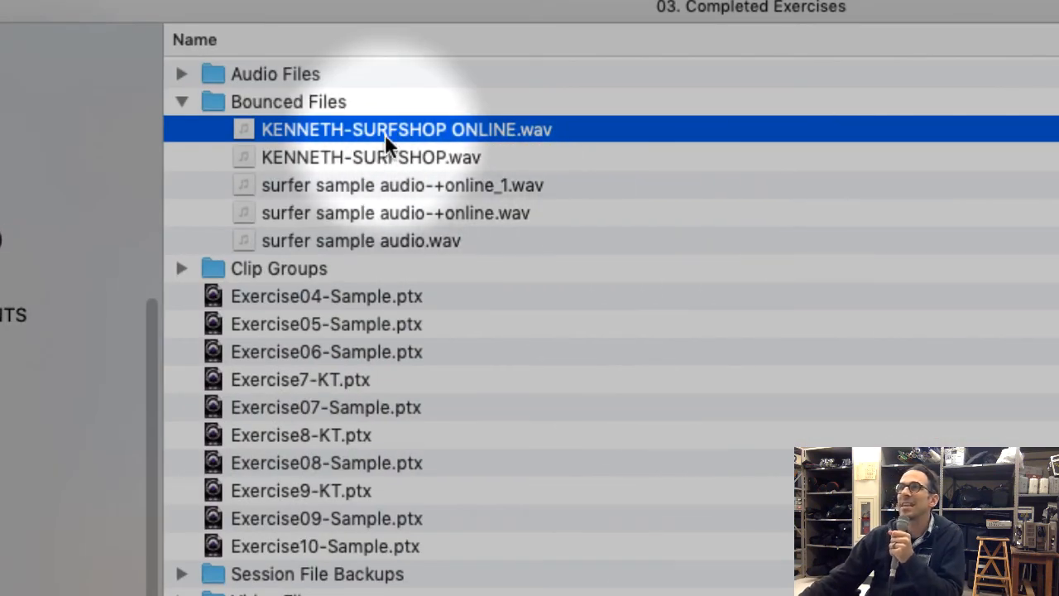
{"action": "left_click", "coordinate": [394, 158]}
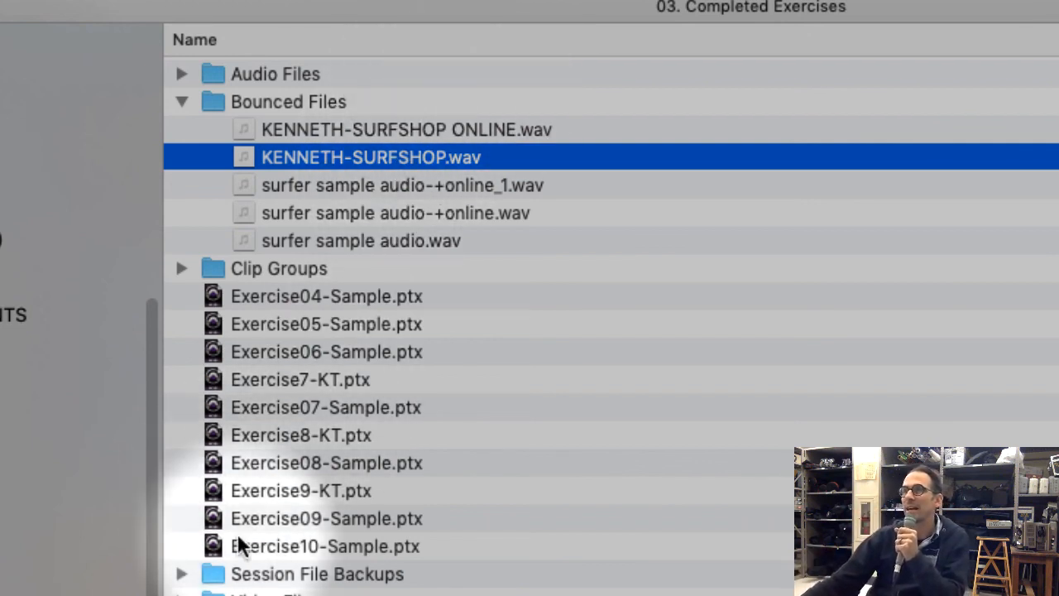
{"action": "left_click", "coordinate": [335, 547]}
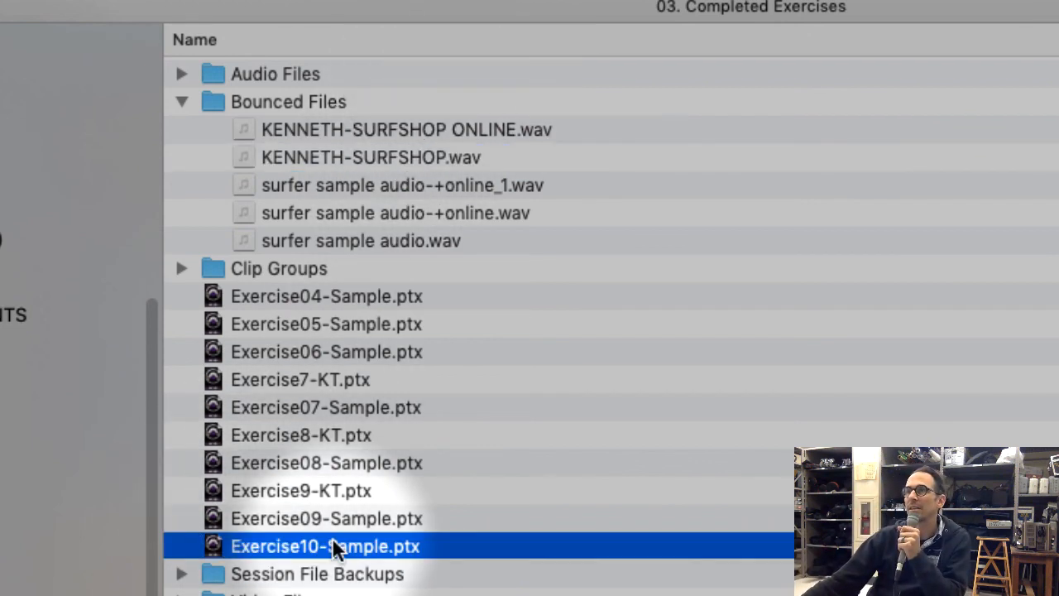
{"action": "left_click", "coordinate": [428, 157]}
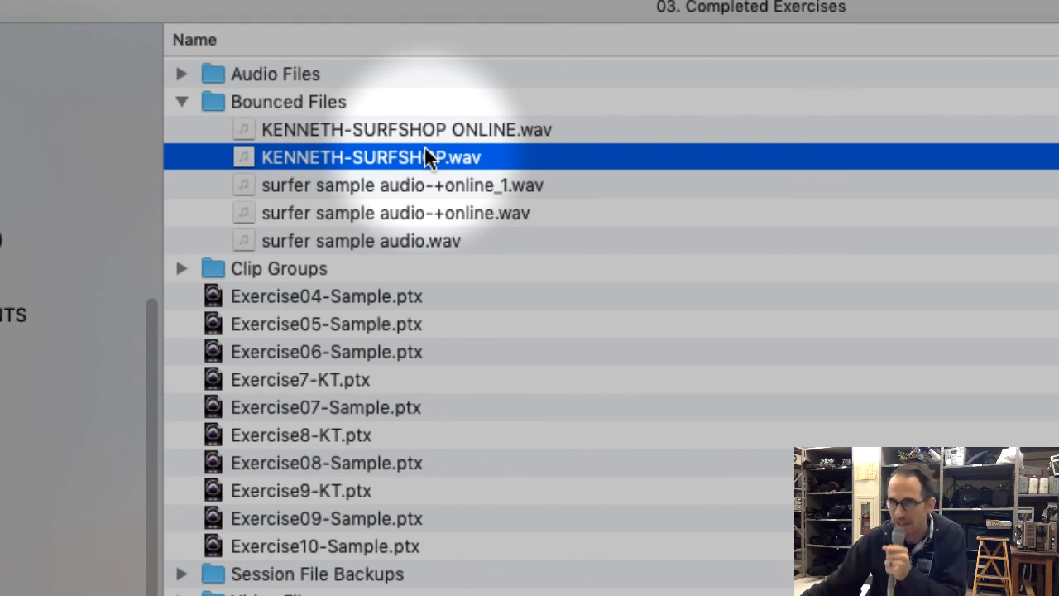